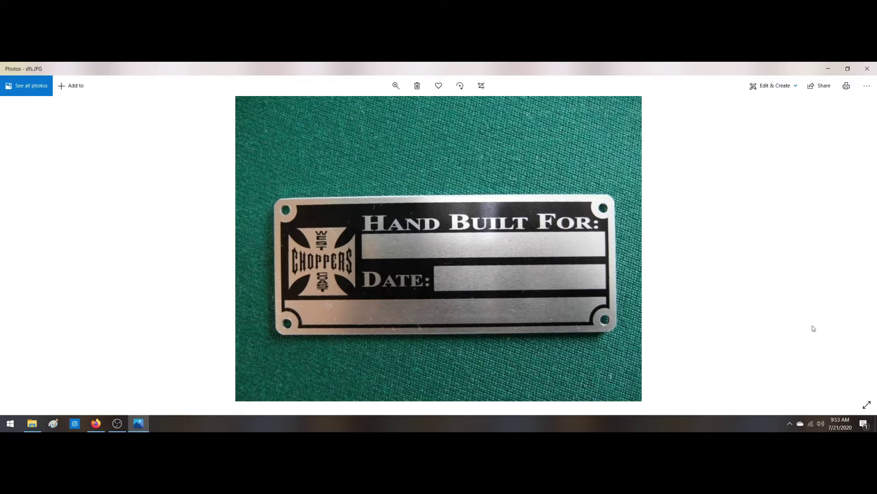
- Close the photo of the name plate to get back to the desktop
left_click(867, 69)
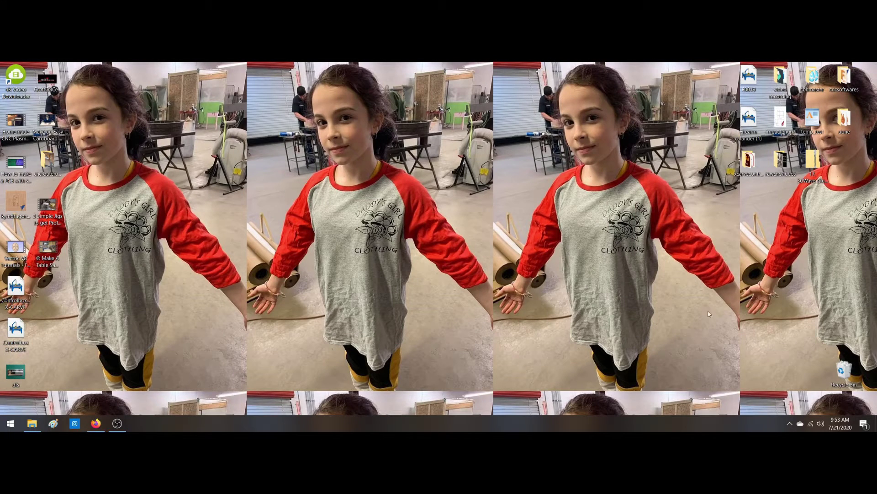
double_click(844, 77)
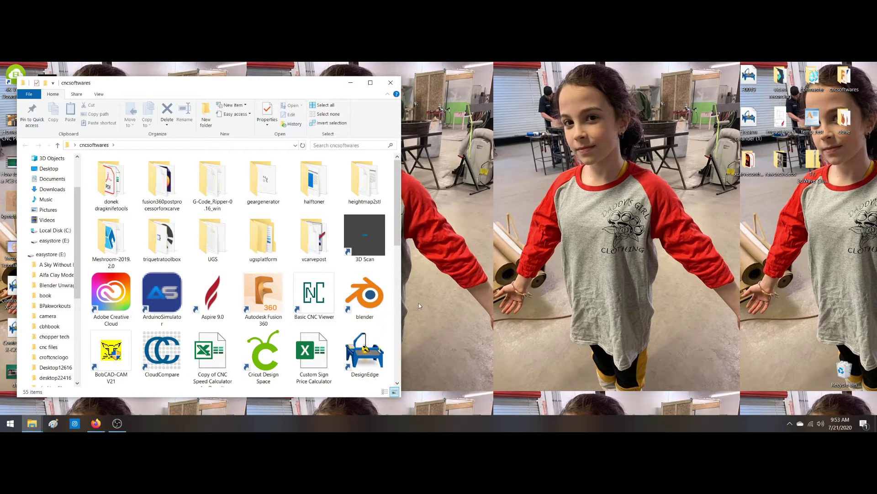
scroll(320, 315, "down", 3)
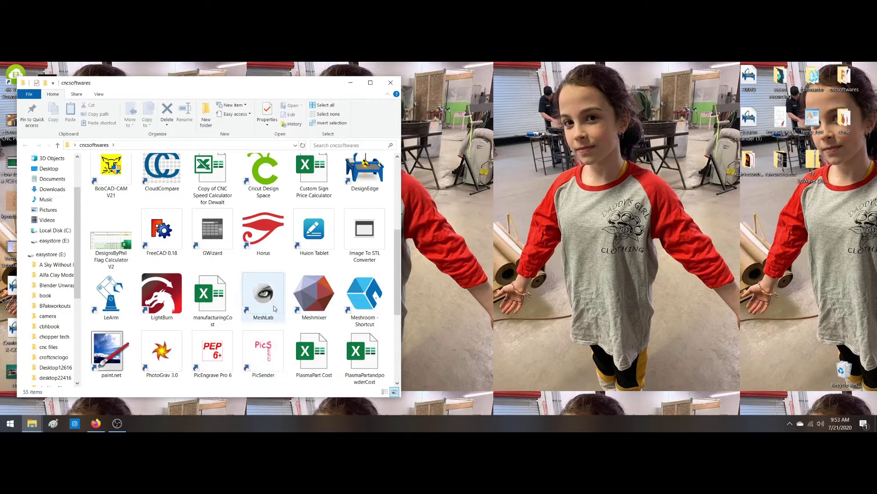
scroll(212, 299, "down", 3)
left_click(114, 192)
double_click(114, 192)
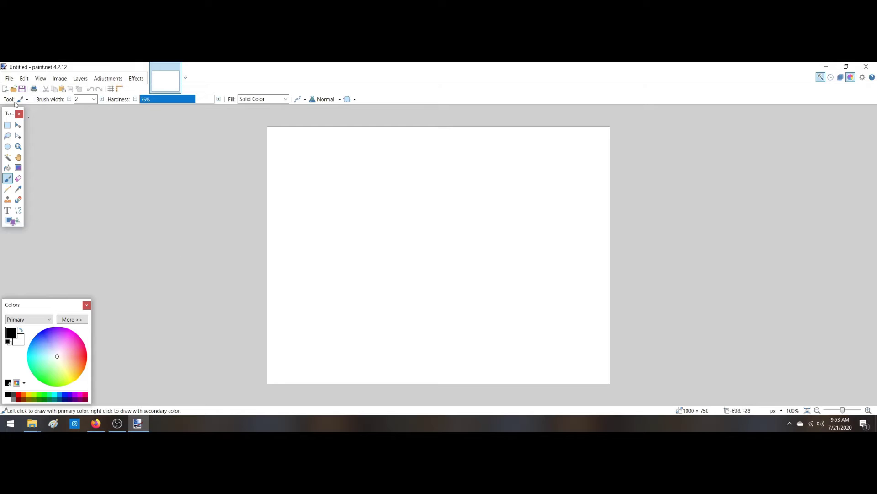
left_click(9, 80)
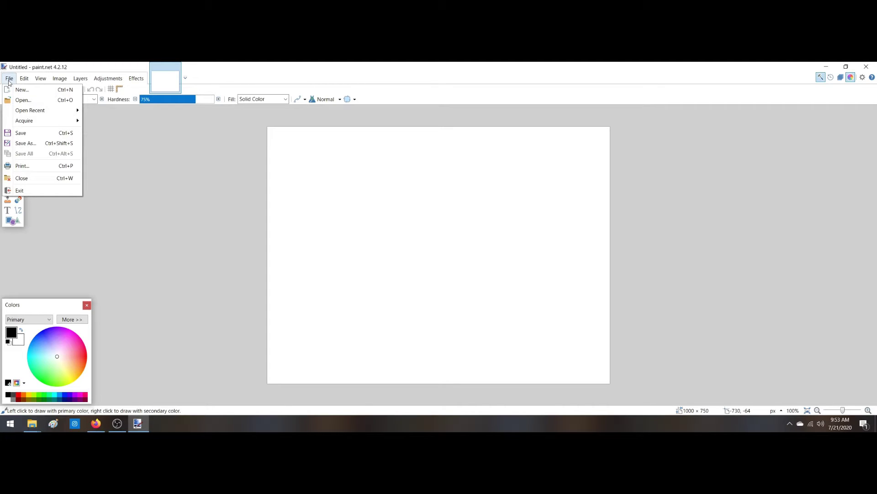
left_click(9, 82)
left_click(867, 67)
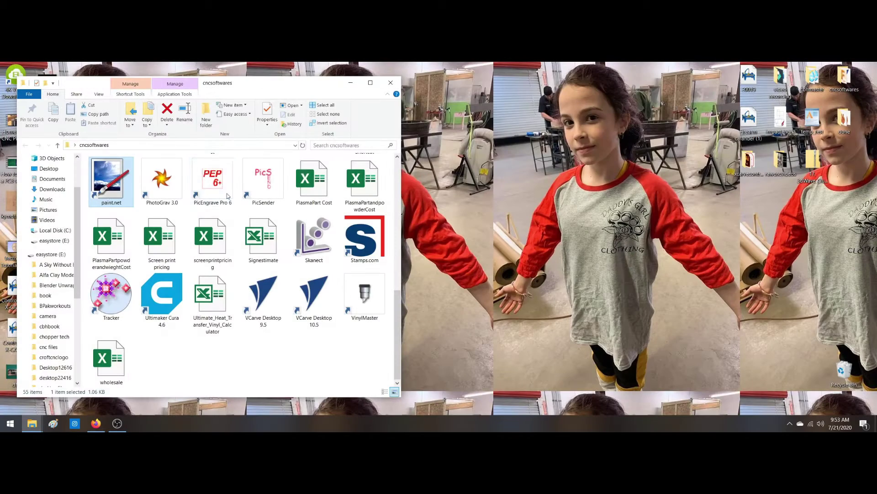
left_click(391, 83)
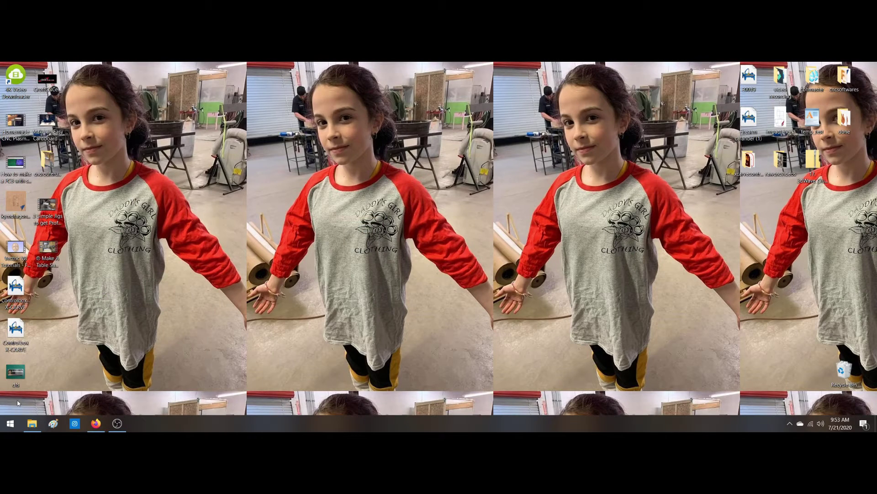
- Open the dfs image file from the desktop in paint.net
right_click(14, 377)
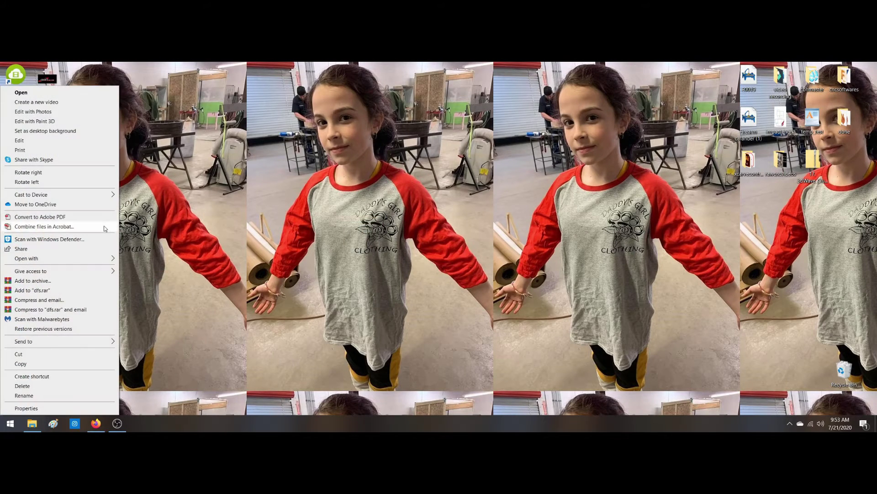
mouse_move(101, 260)
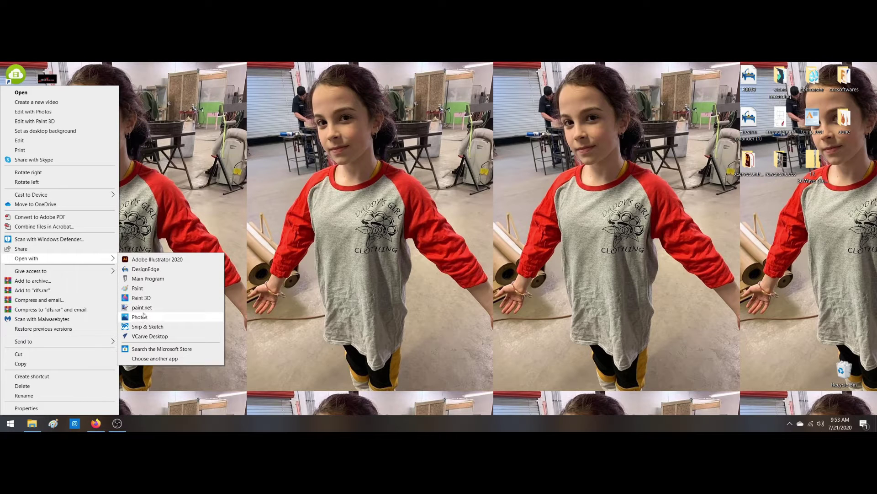
left_click(141, 307)
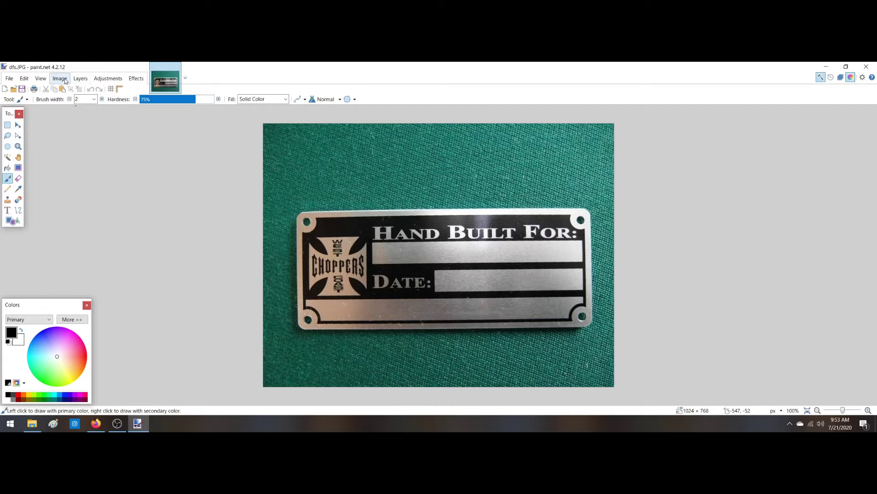
- Crop the photo to a rectangular selection of about 879 × 366 pixels around the metal name plate
left_click(8, 124)
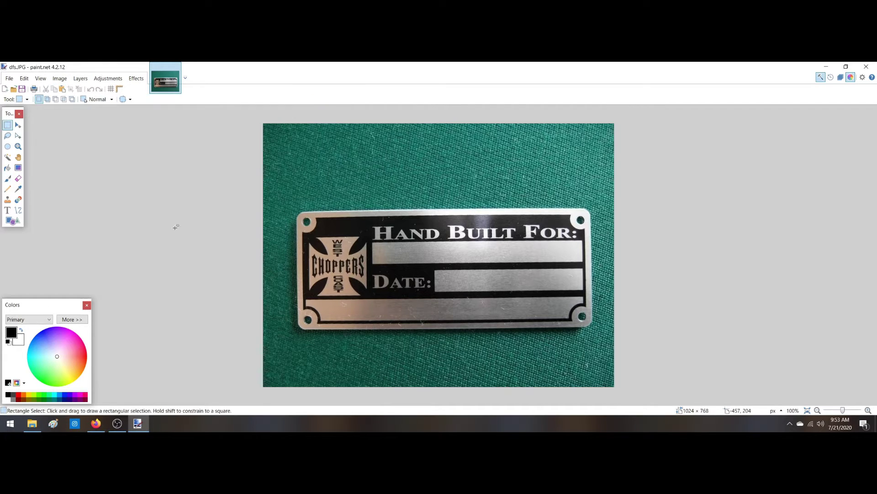
left_click_drag(296, 206, 594, 330)
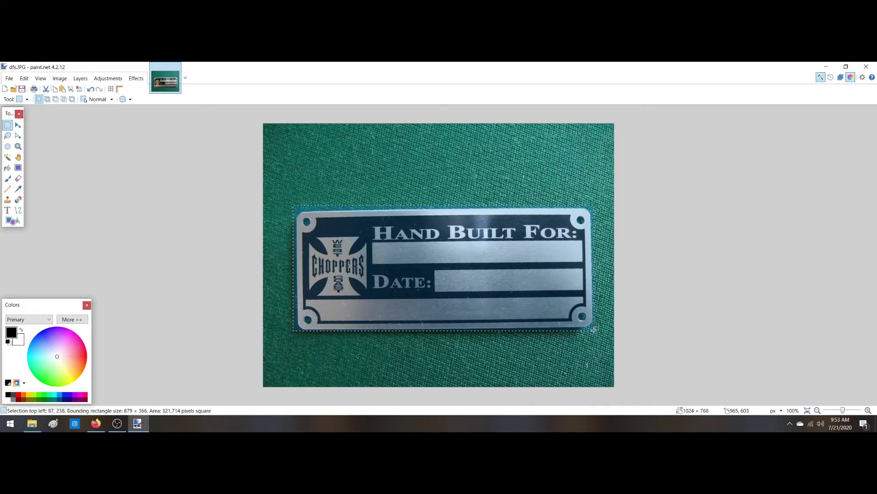
left_click(64, 80)
left_click(80, 89)
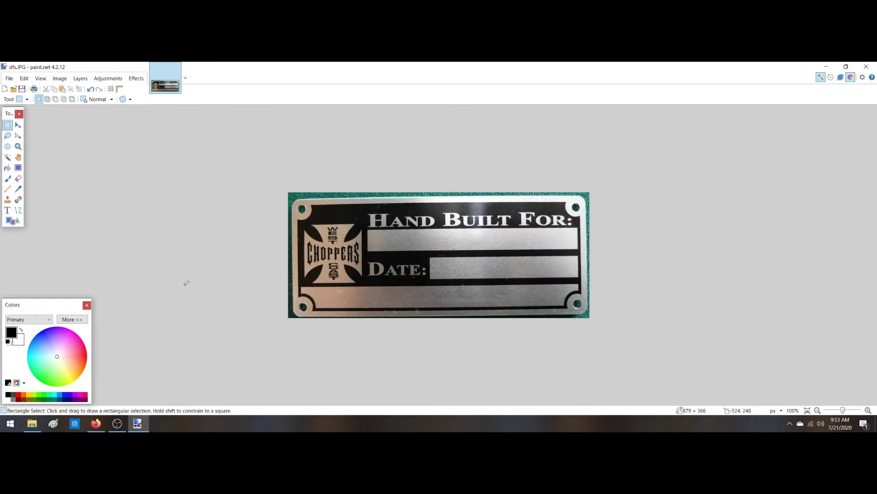
- Select the green background around the plate with the Magic Wand at 50% tolerance and erase it with a 25-wide eraser
left_click(8, 157)
left_click(299, 193)
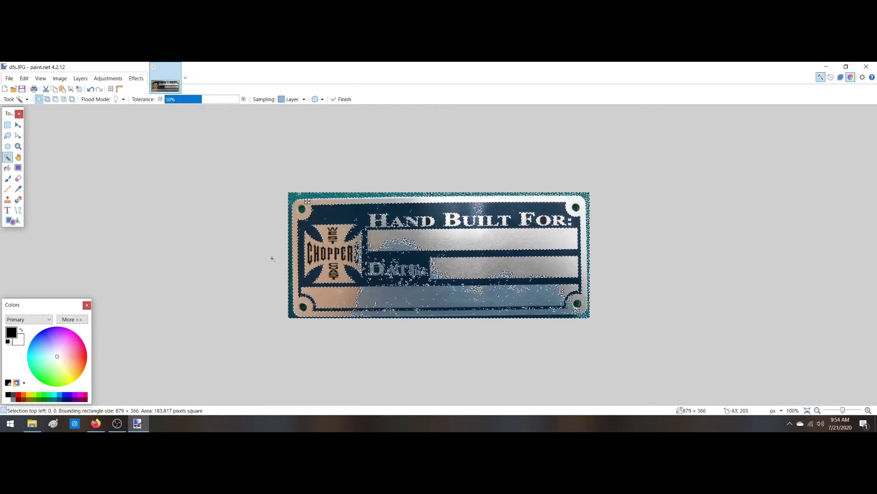
left_click(17, 179)
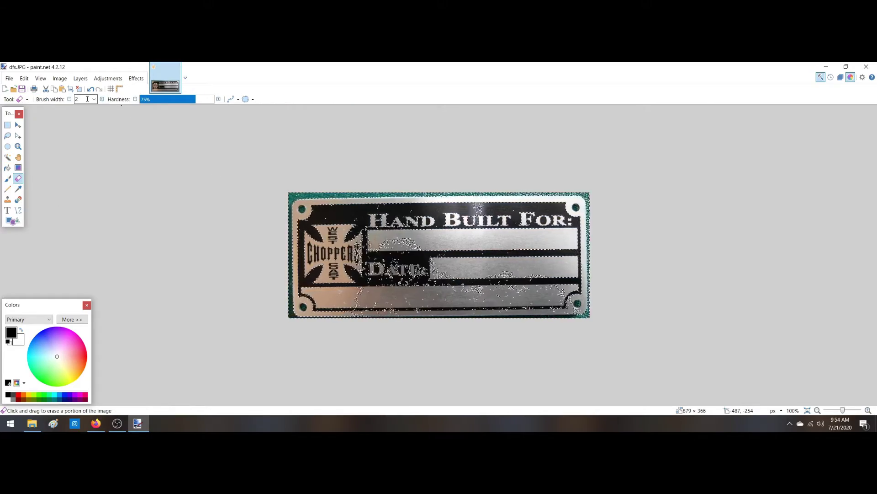
type("25")
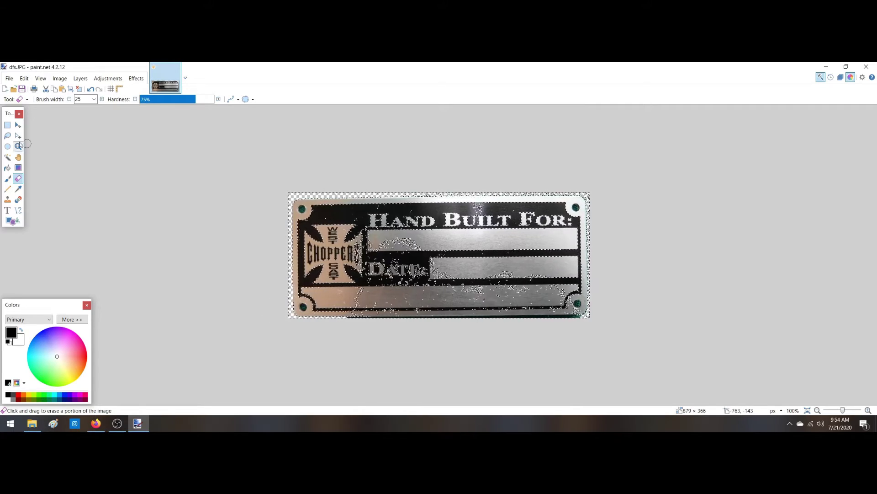
- Select the green inside the plate's upper-left and upper-right screw holes with the Magic Wand and erase it
left_click(8, 157)
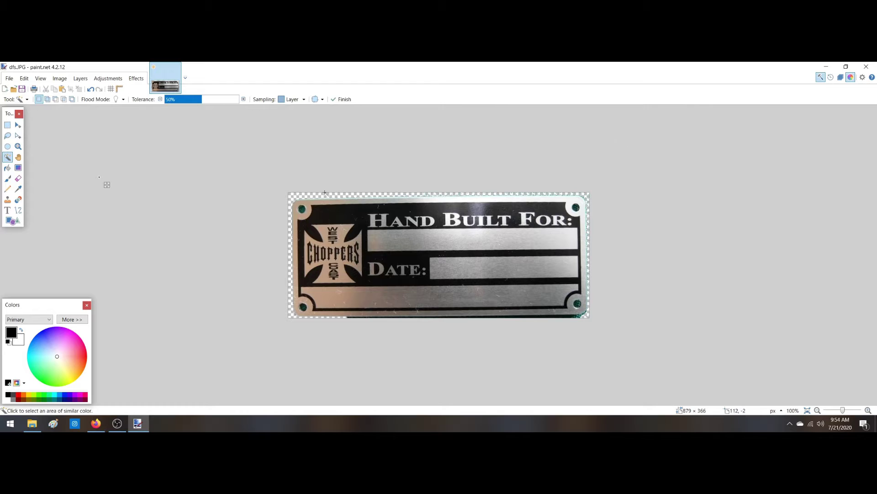
left_click(302, 209)
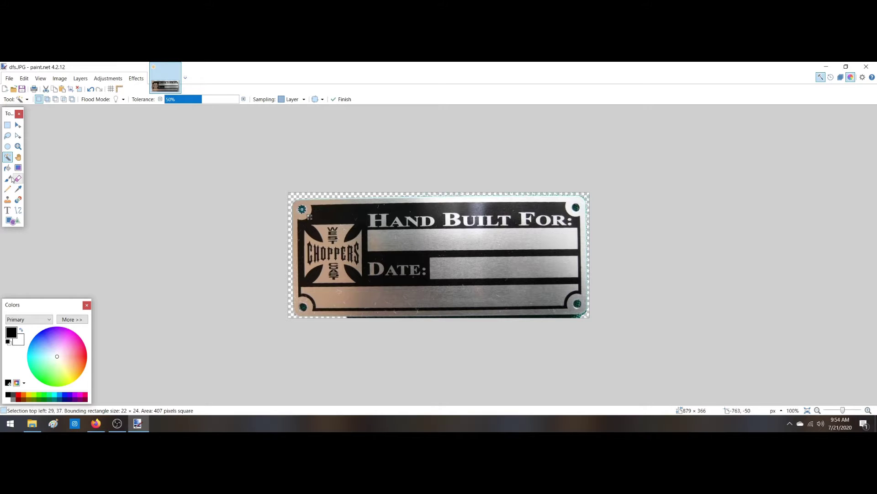
key("e")
left_click(302, 209)
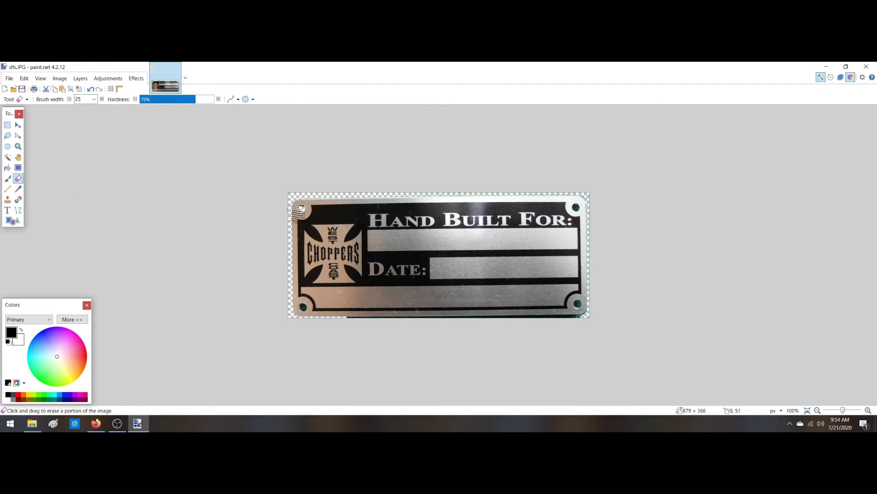
left_click(8, 156)
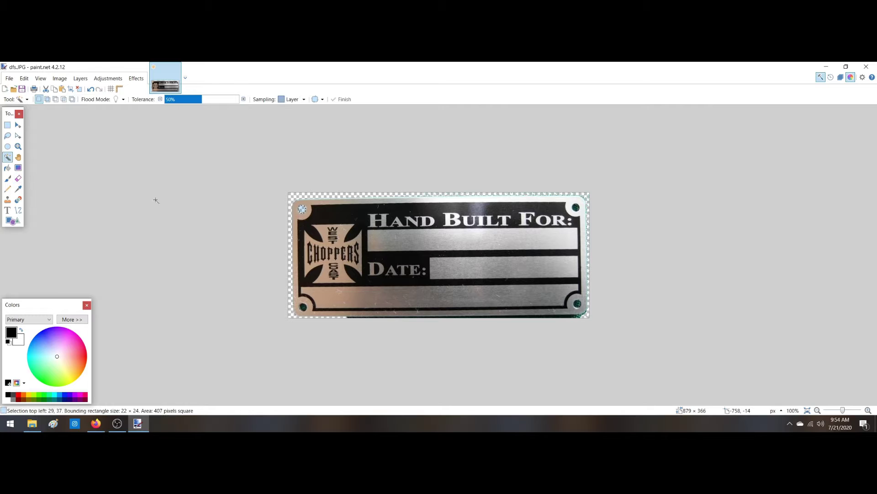
left_click(576, 208)
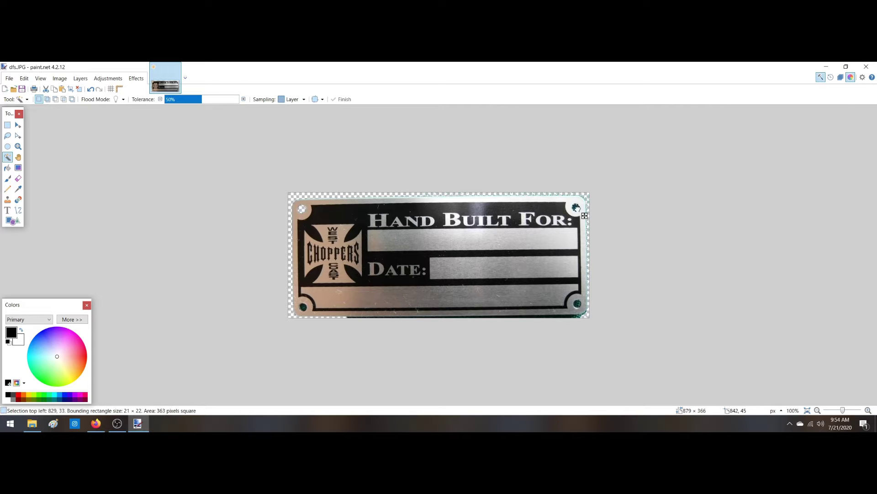
key("e")
left_click(575, 208)
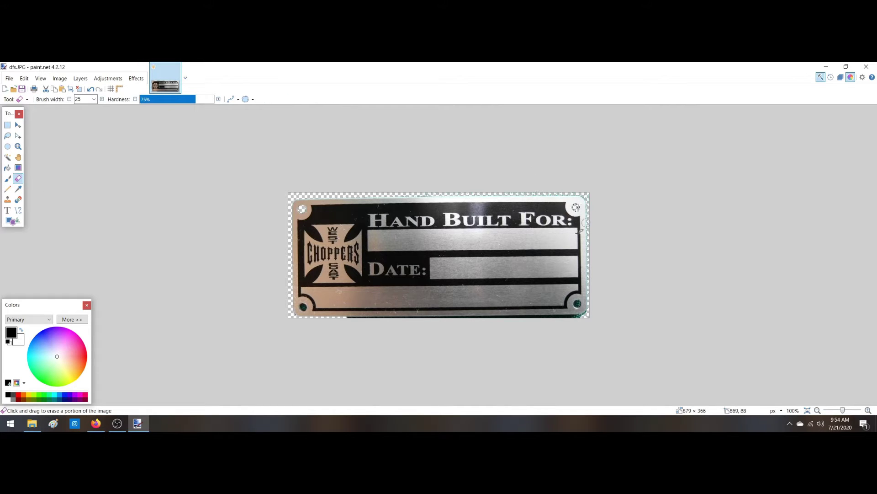
- Select the green inside the plate's lower-left and lower-right screw holes with the Magic Wand and erase it
left_click(7, 157)
left_click(303, 307)
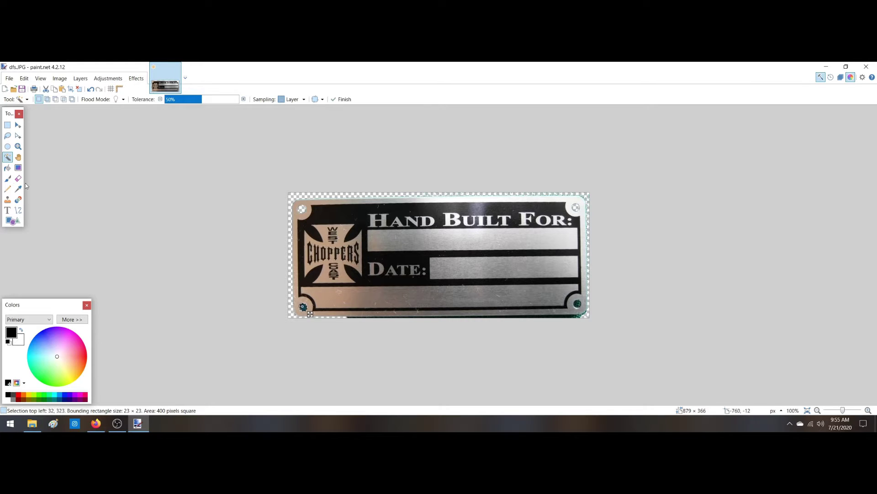
key("e")
left_click(303, 307)
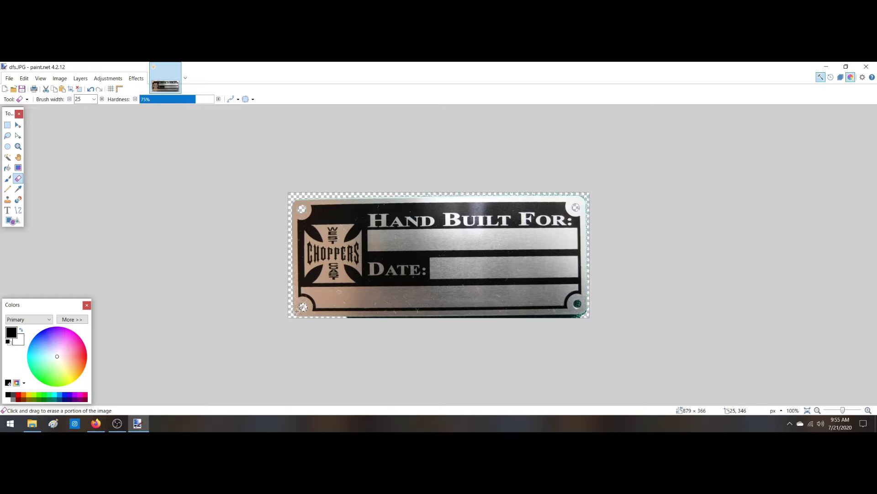
left_click(7, 157)
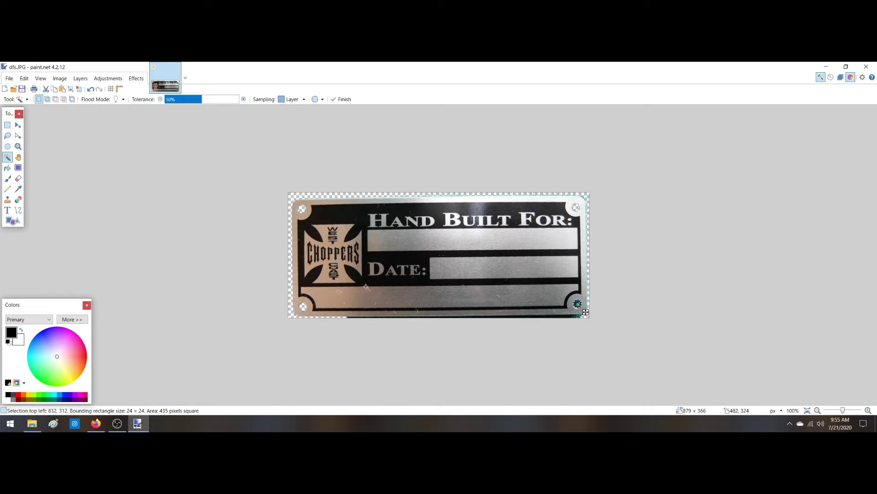
left_click(17, 178)
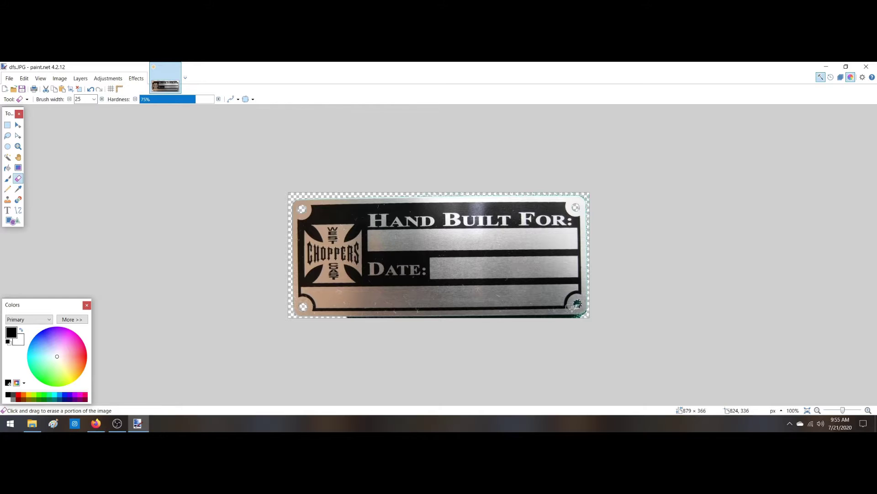
left_click_drag(577, 305, 580, 303)
- Save the cleaned-up plate image under its existing file name, accepting the save settings
left_click(10, 78)
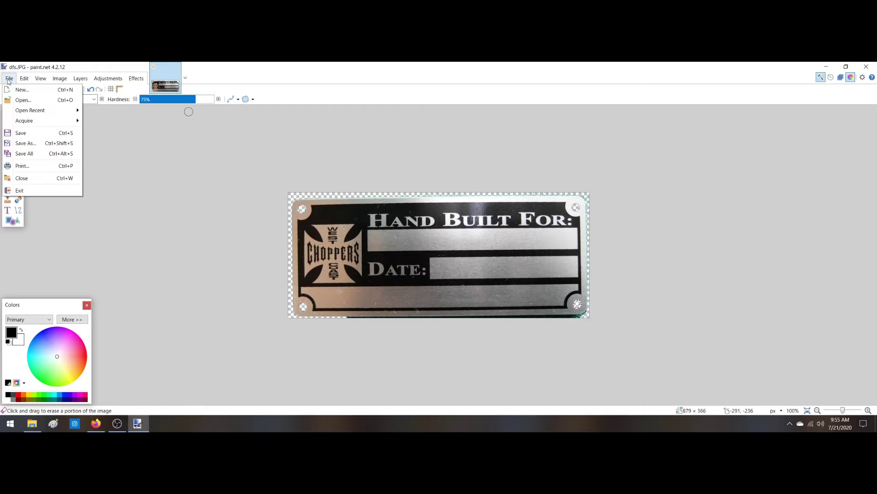
left_click(24, 135)
left_click(275, 304)
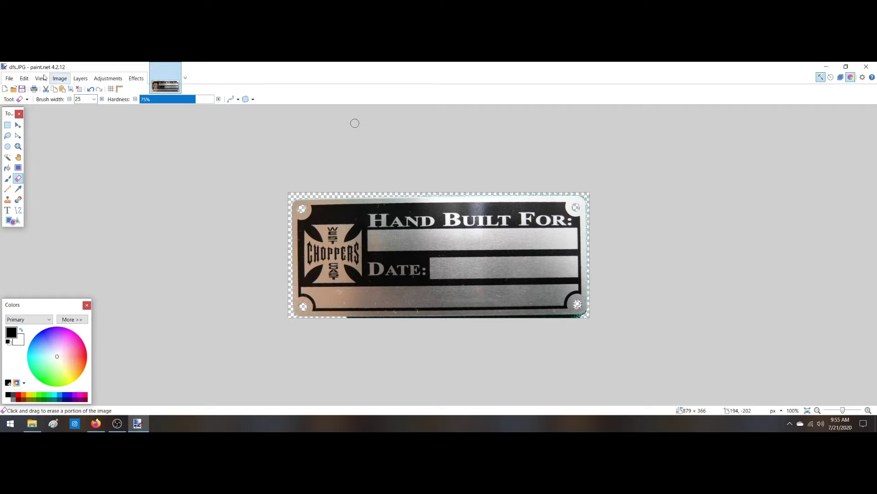
- Resize the image by setting its resolution to 150 pixels/inch
left_click(60, 78)
left_click(82, 97)
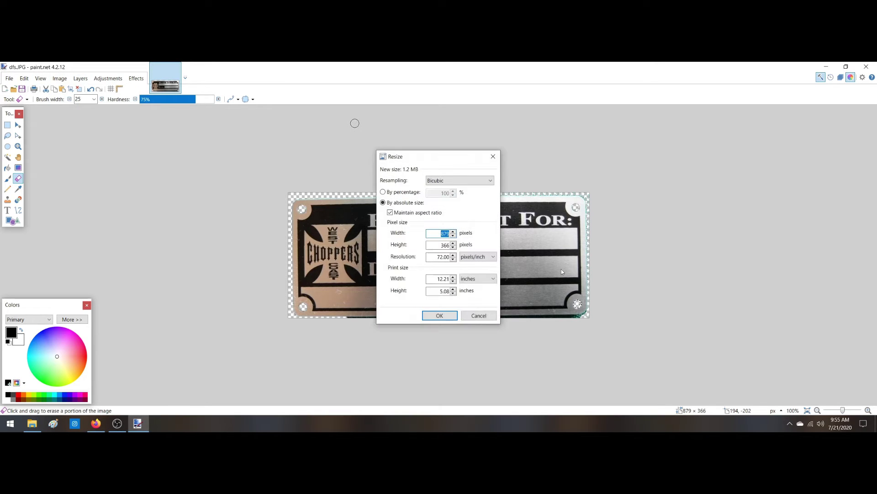
double_click(442, 257)
type("150")
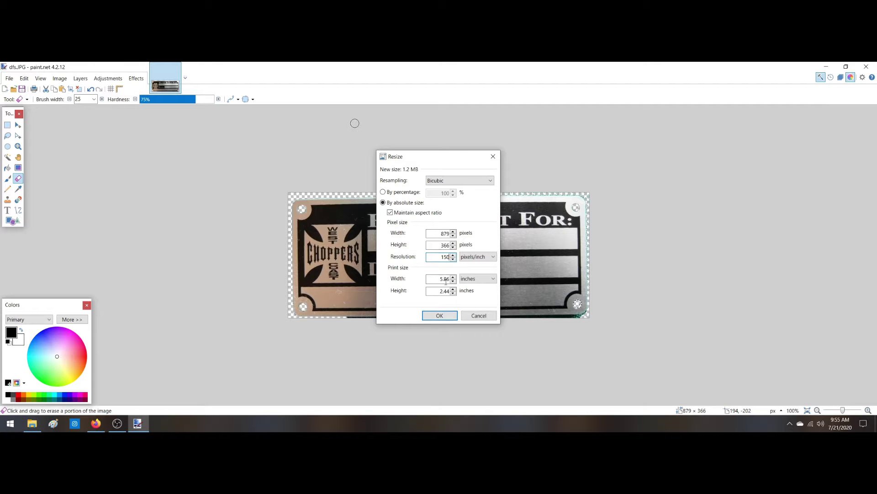
left_click(440, 315)
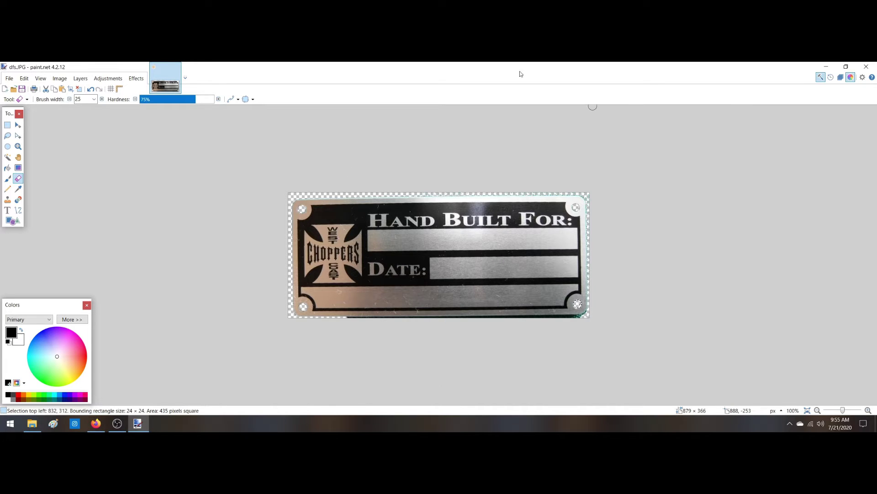
- Save the resized plate image and close paint.net
left_click(9, 78)
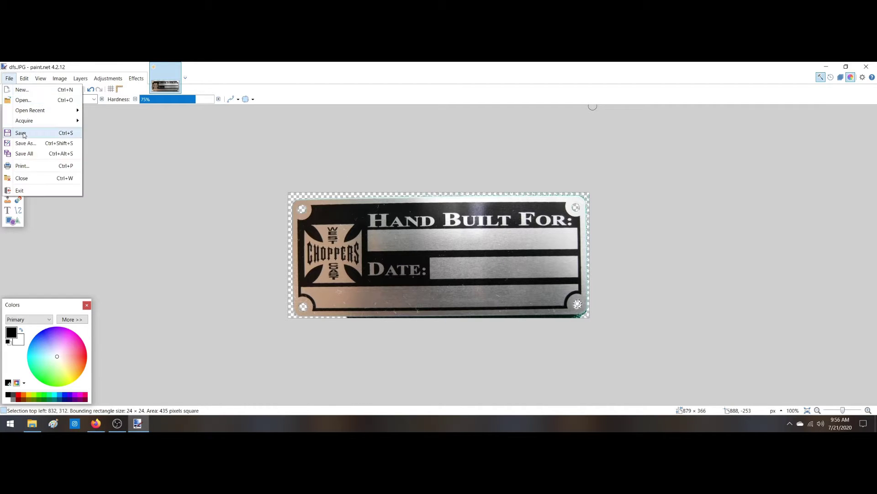
left_click(249, 197)
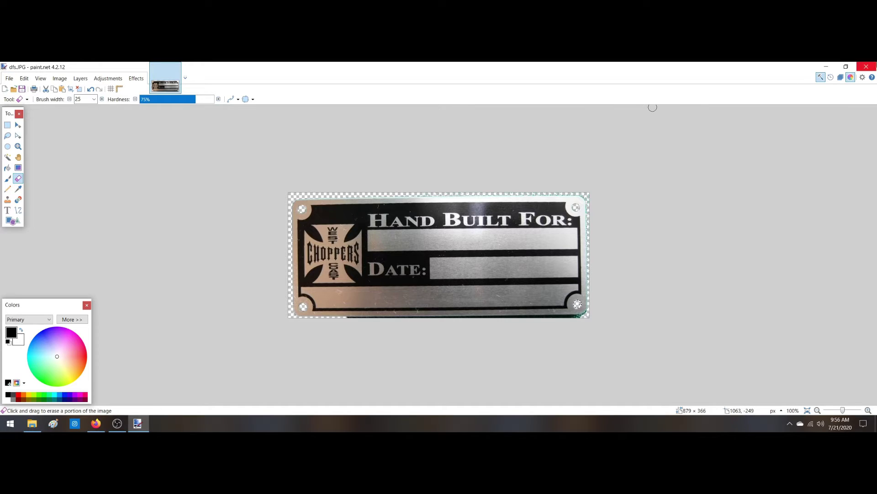
left_click(867, 66)
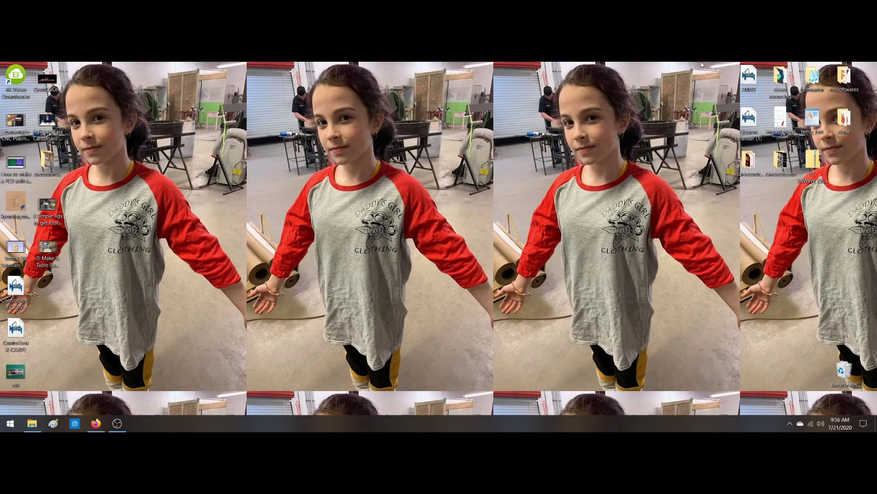
- Open the cncsoftwares folder on the desktop and launch VCarve Desktop 10.5 from it
double_click(843, 77)
scroll(297, 318, "down", 6)
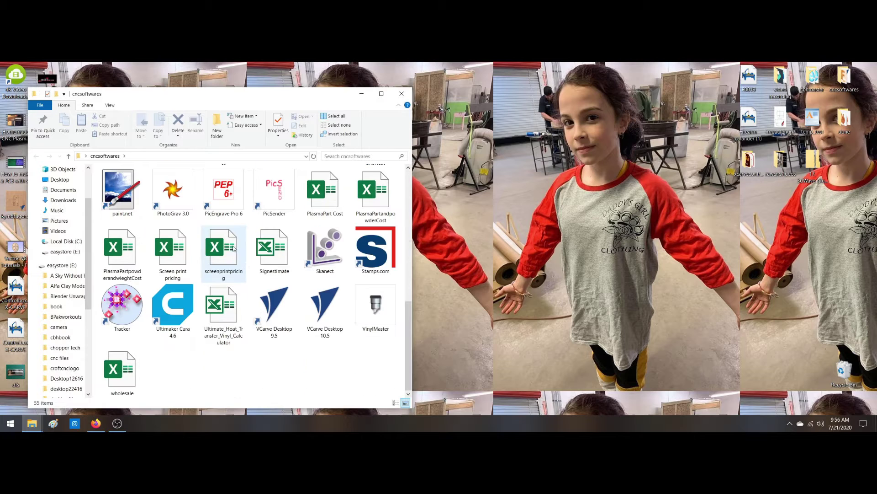
double_click(324, 311)
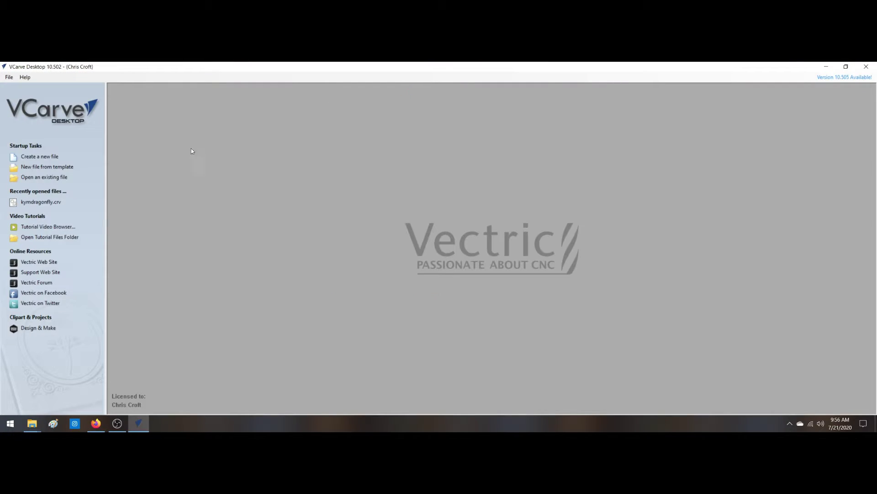
- Create a new single-sided job 8 inches wide, 8 inches high and 0.125 inches thick
left_click(27, 157)
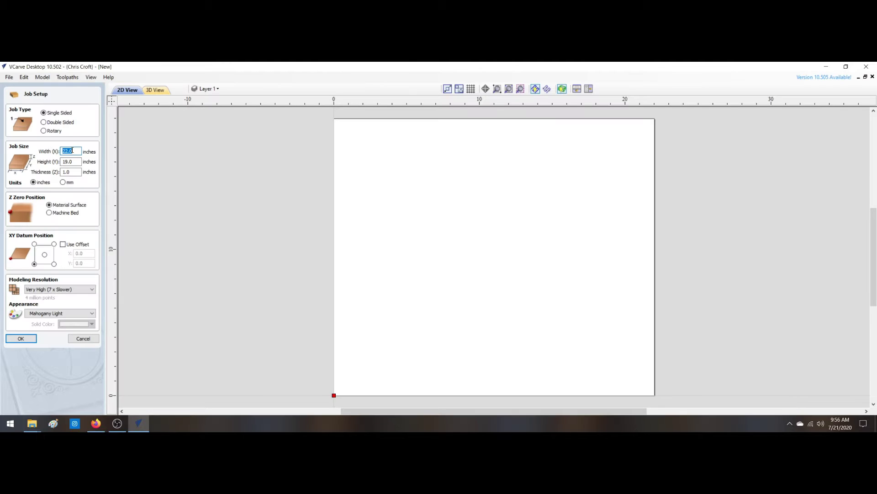
double_click(69, 150)
type("8")
key("Tab")
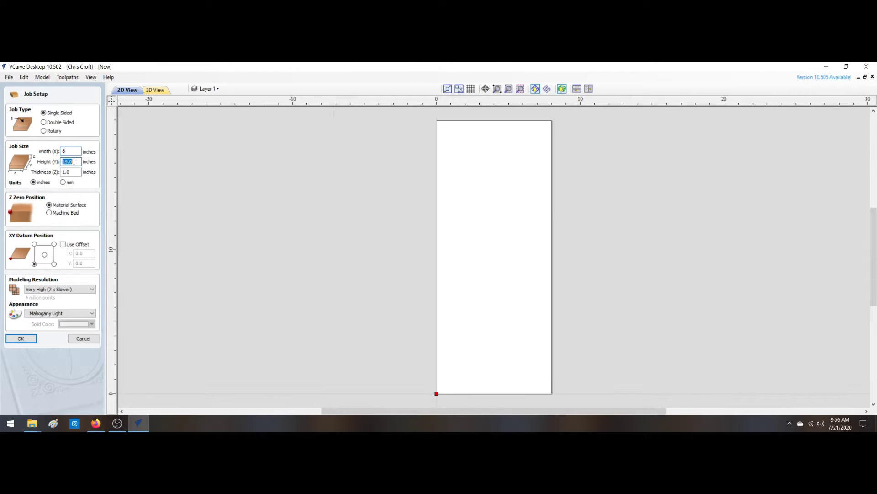
type("8")
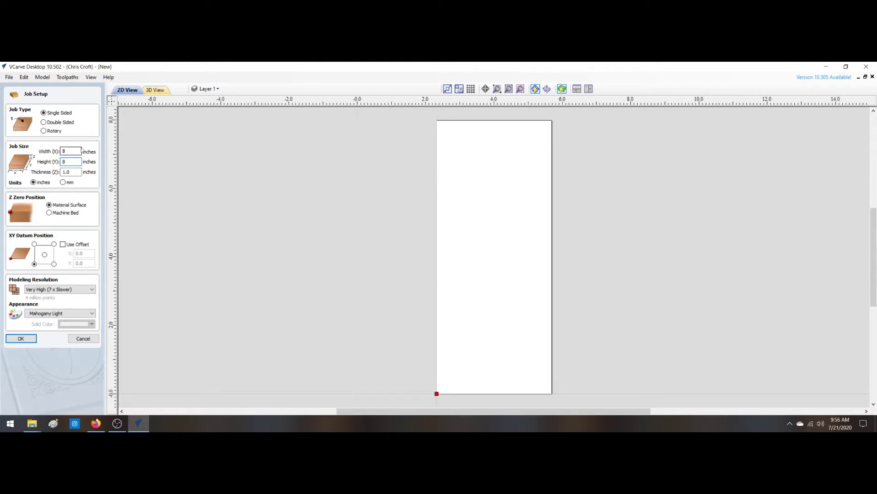
left_click(75, 174)
type(".")
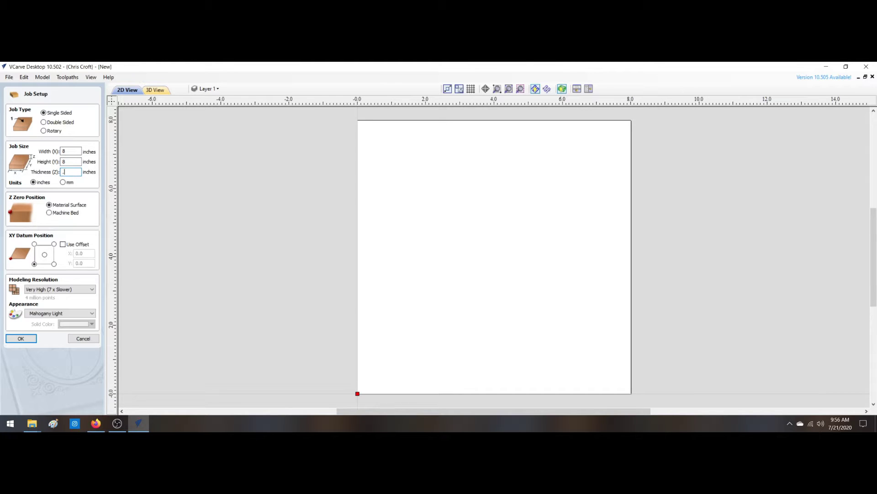
type("125")
key("Return")
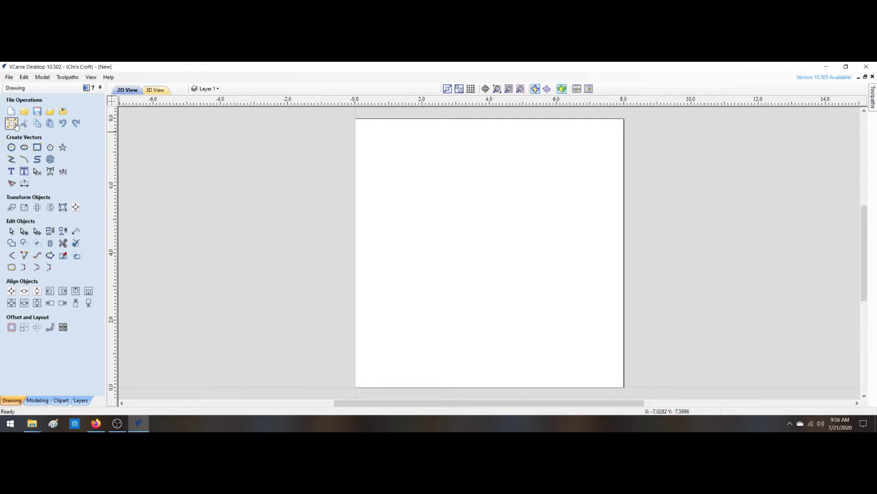
- Import the edited name plate image from the Desktop folder into the job
left_click(63, 112)
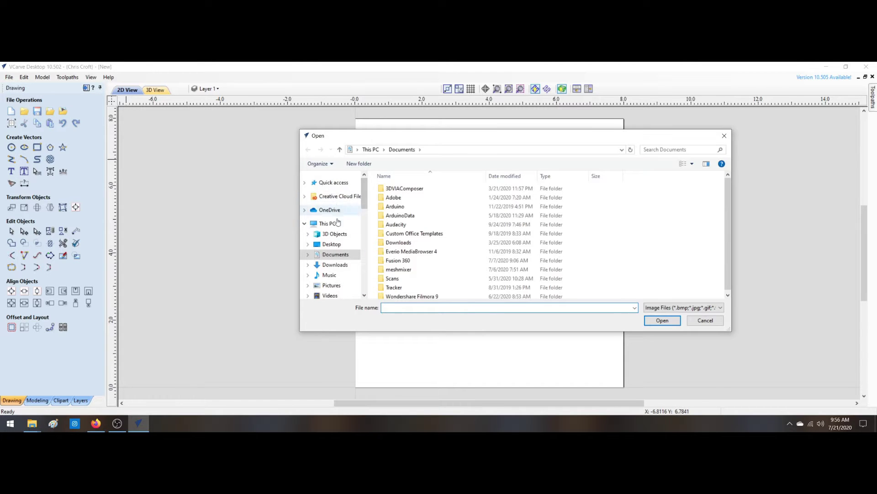
left_click(331, 244)
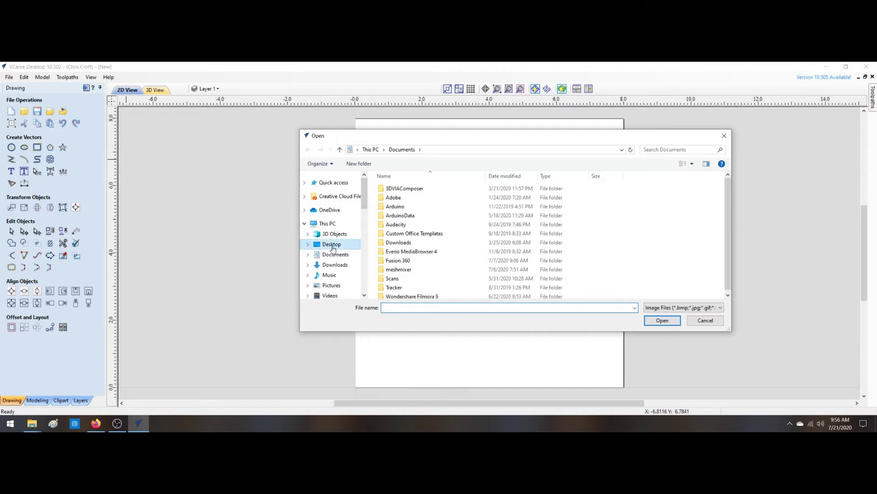
double_click(448, 264)
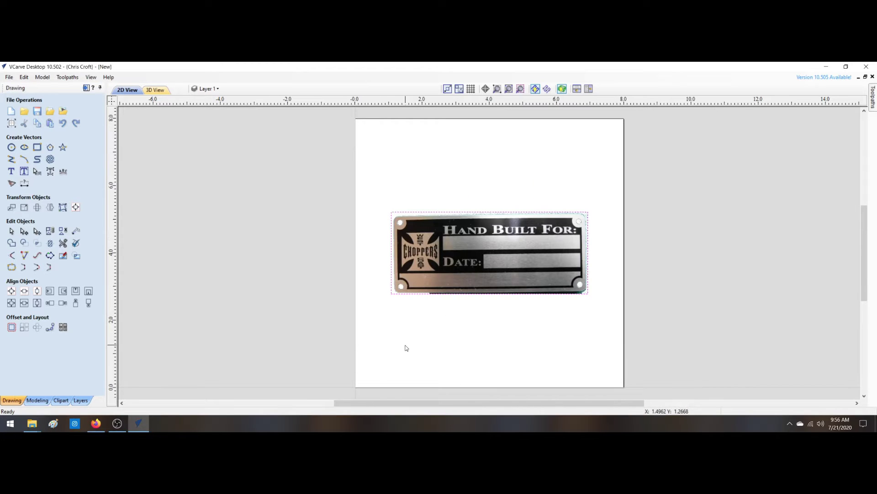
left_click(300, 321)
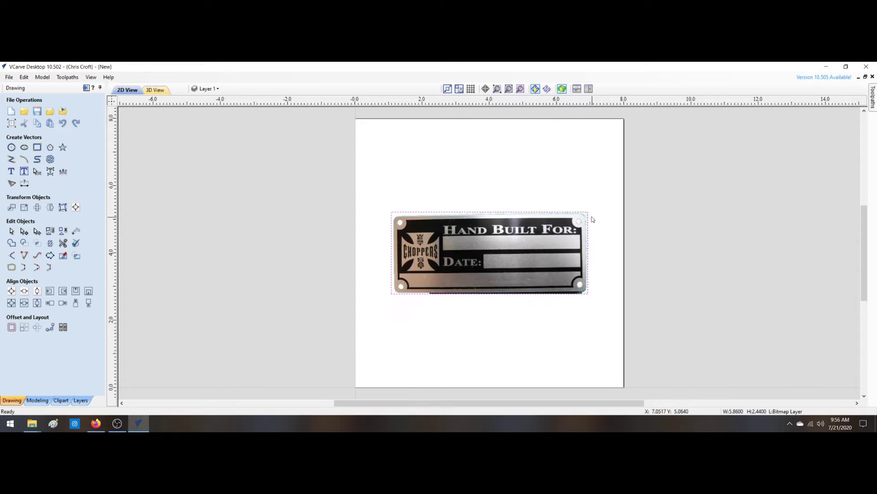
- Rotate the imported plate image slightly clockwise to straighten it
left_click(579, 225)
left_click_drag(596, 204, 597, 205)
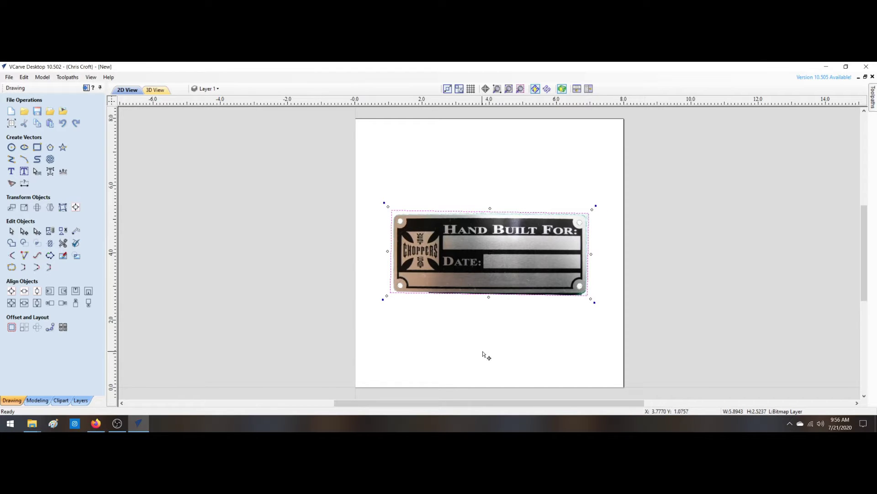
left_click(500, 353)
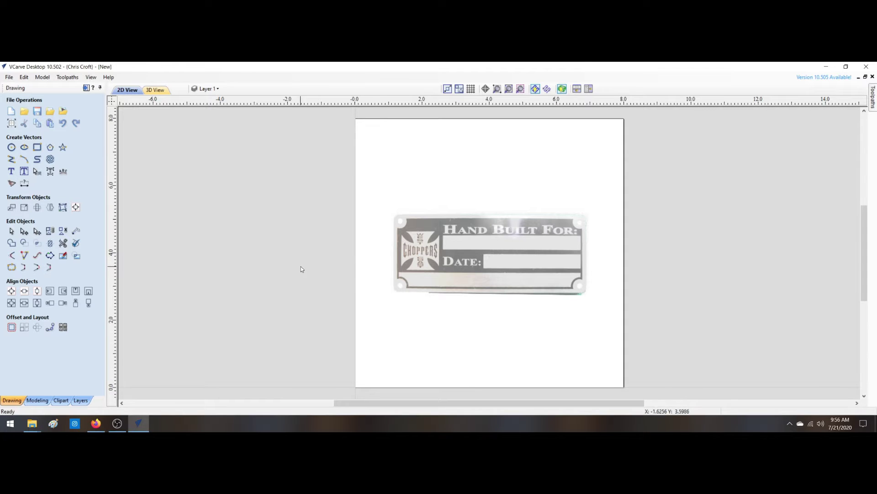
- Set up Trace Bitmap for the plate image with Black / White tracing and a threshold of 0.48
left_click(417, 254)
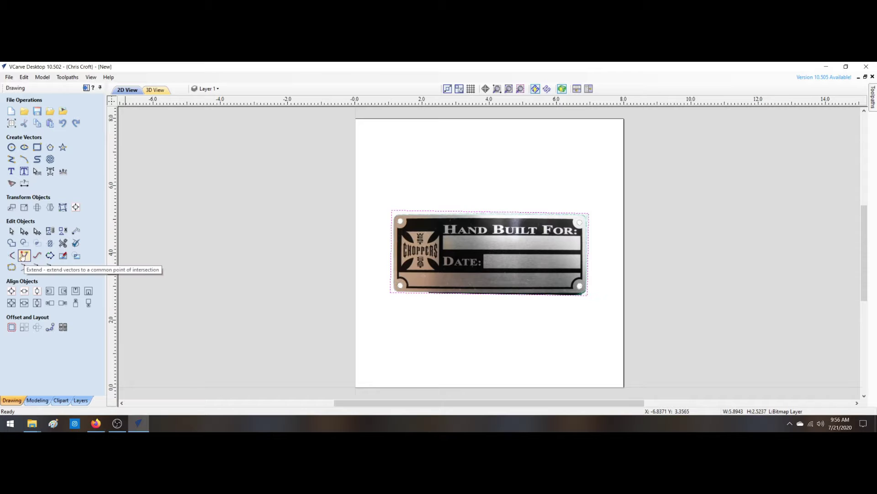
left_click(12, 183)
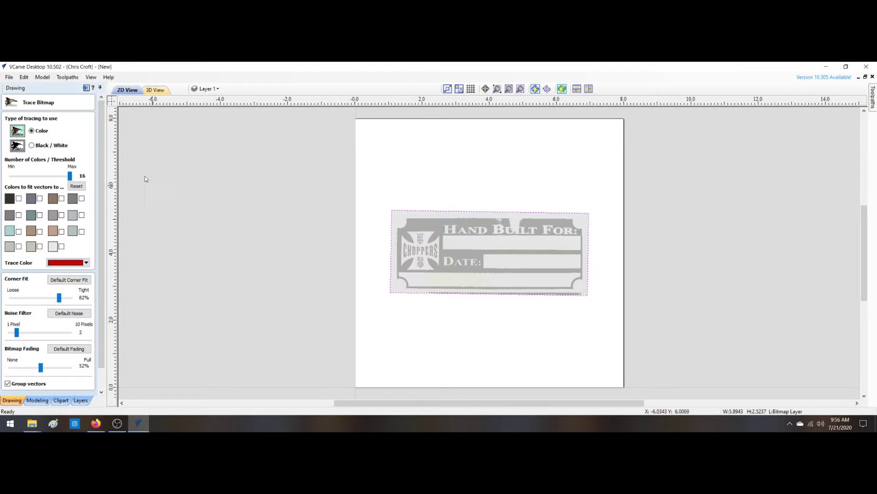
left_click(34, 146)
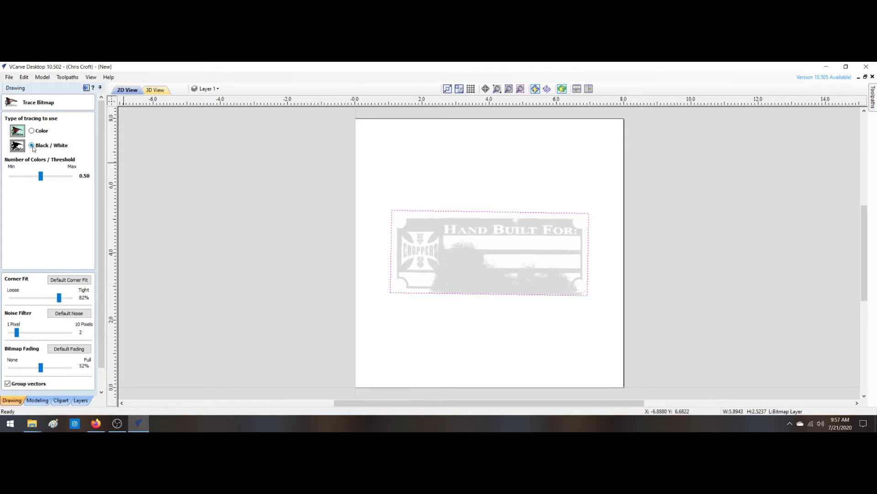
mouse_move(41, 177)
left_mouse_down()
mouse_move(28, 177)
mouse_move(39, 176)
left_mouse_up()
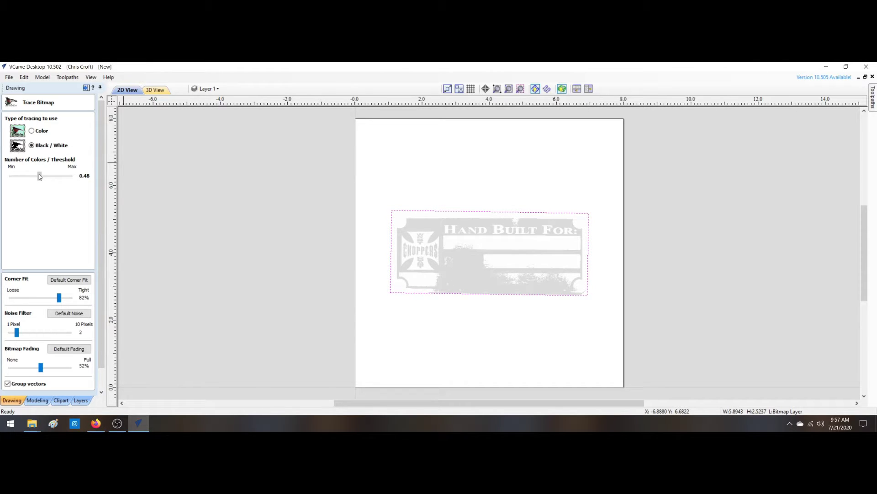
- Close VCarve Desktop without saving the job, and close the cncsoftwares folder
left_click(867, 67)
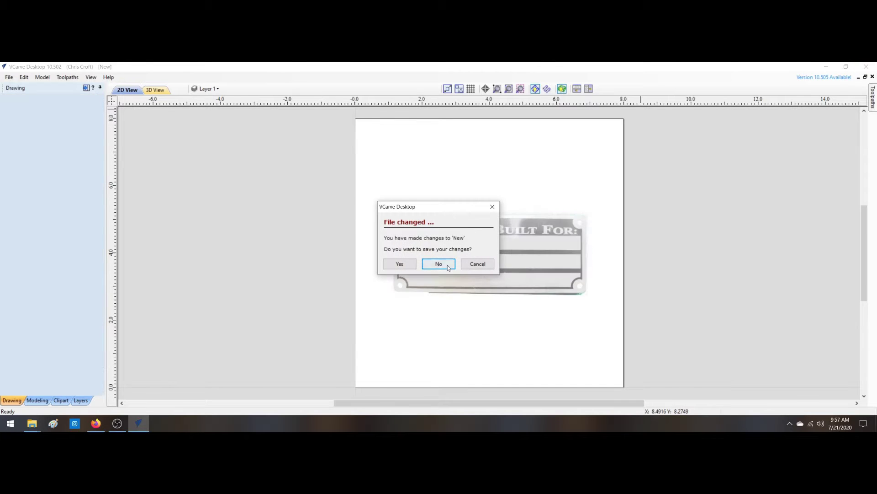
left_click(449, 268)
left_click(404, 93)
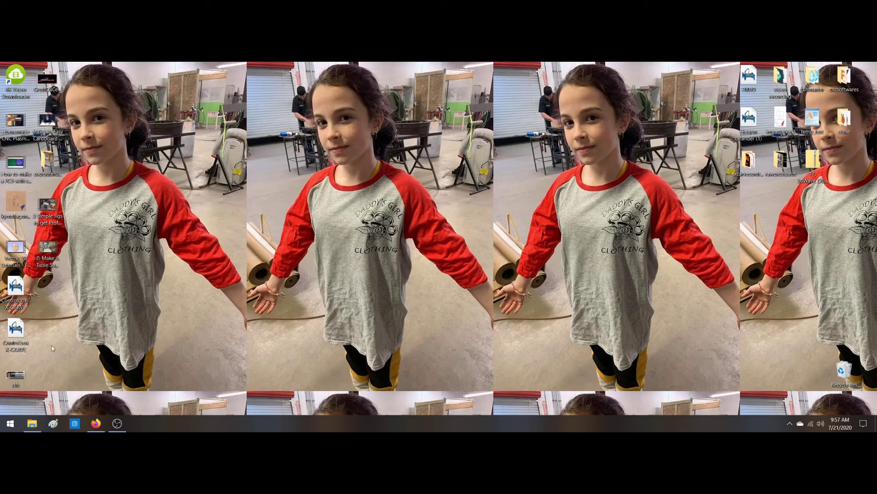
- Open the plate image dfs.JPG from the desktop in paint.net
right_click(17, 377)
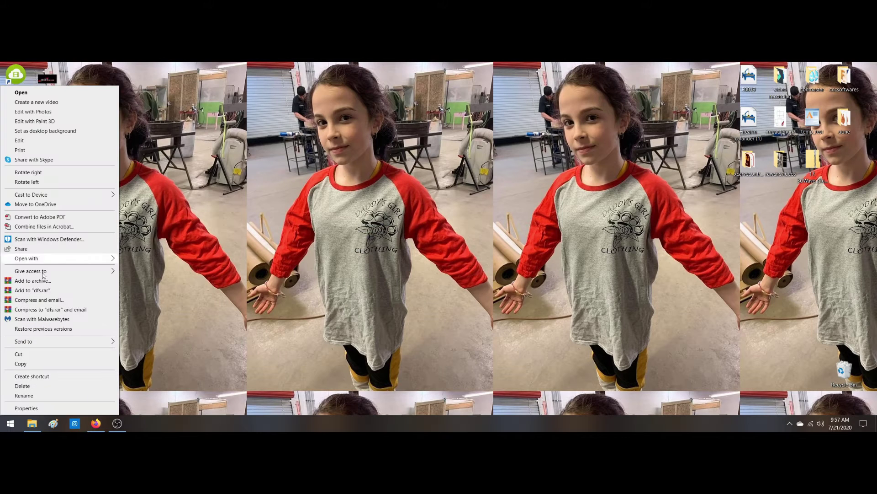
mouse_move(104, 257)
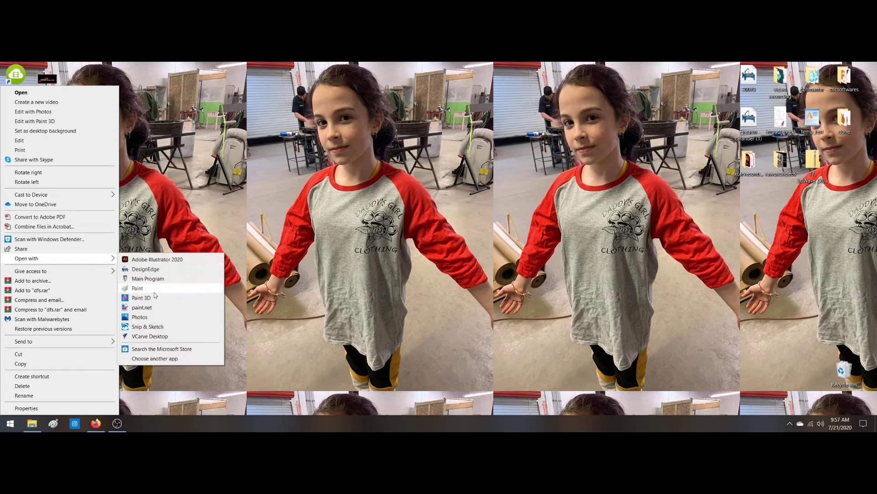
left_click(153, 307)
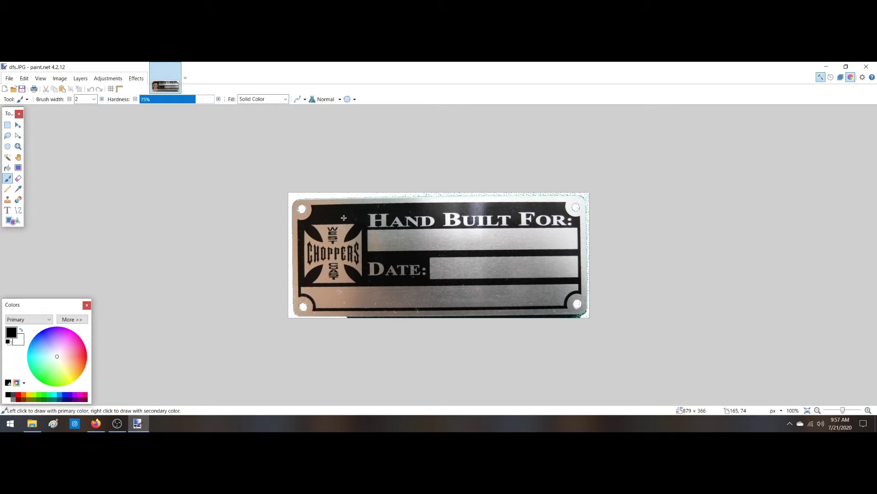
- Try to select the plate's black background together with its lettering using the Magic Wand, and clear the selection
left_click(342, 217)
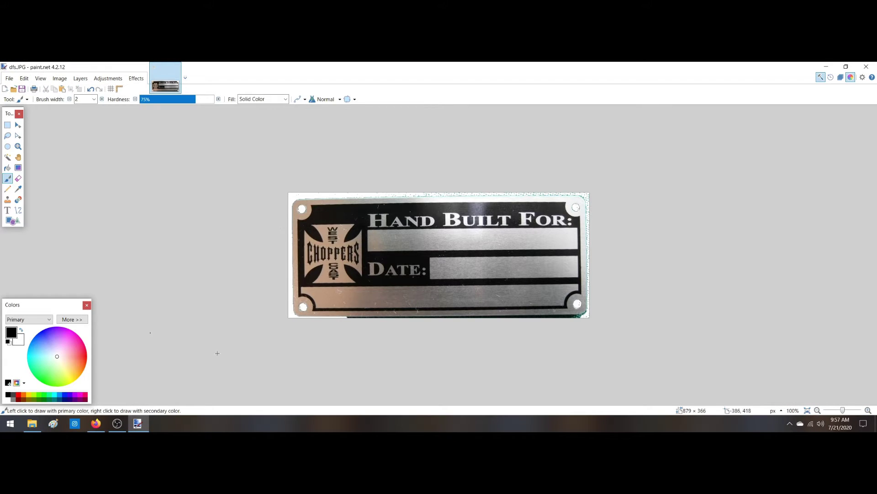
left_click(7, 157)
left_click(322, 219)
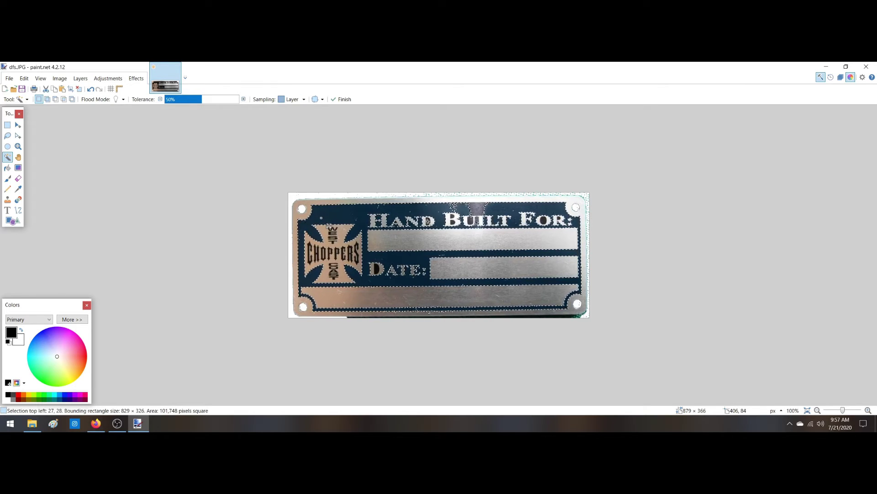
left_click(329, 226, "ctrl")
left_click(457, 224, "ctrl")
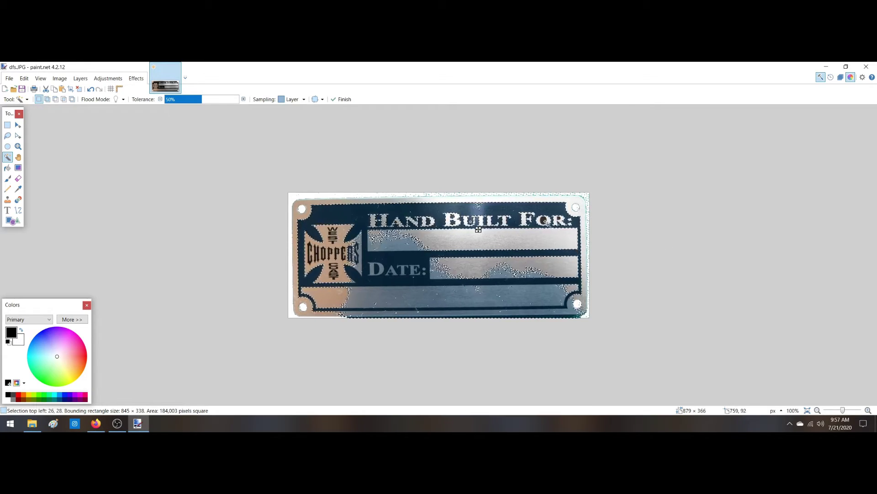
left_click(543, 222, "ctrl")
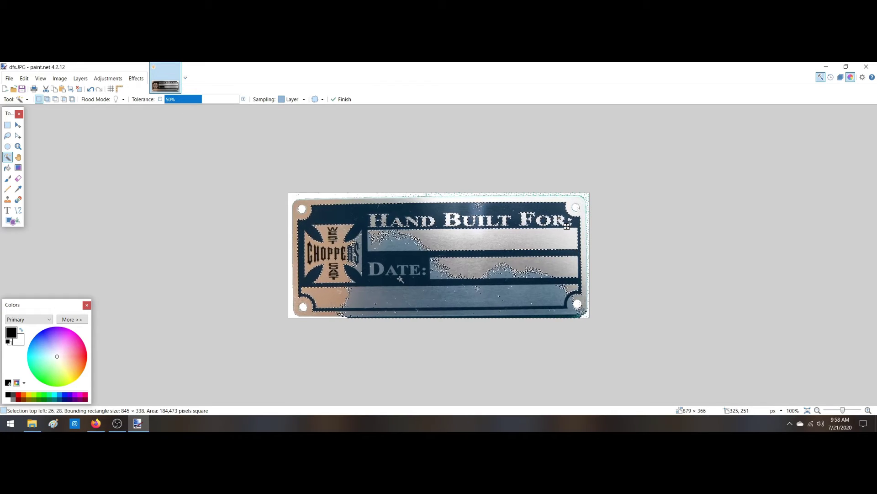
left_click(687, 272)
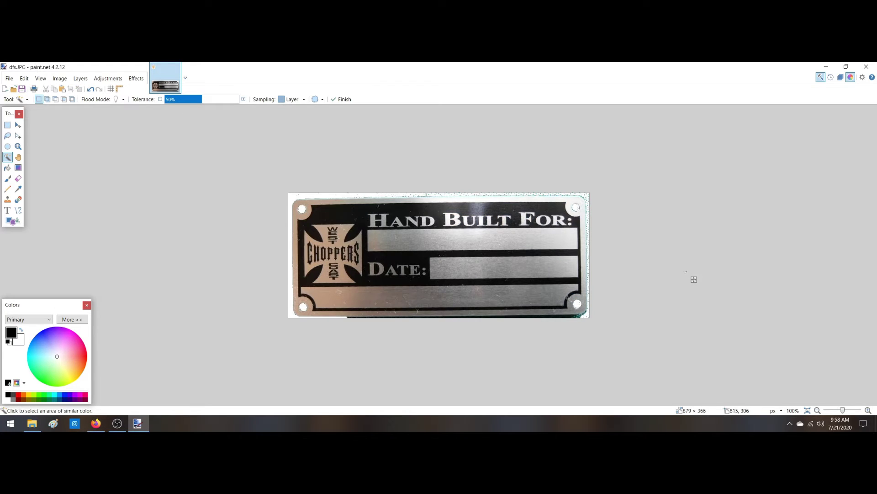
- Select the plate's black background with the Magic Wand and set up a Paintbrush of width 100 with gray as the secondary color
left_click(575, 305)
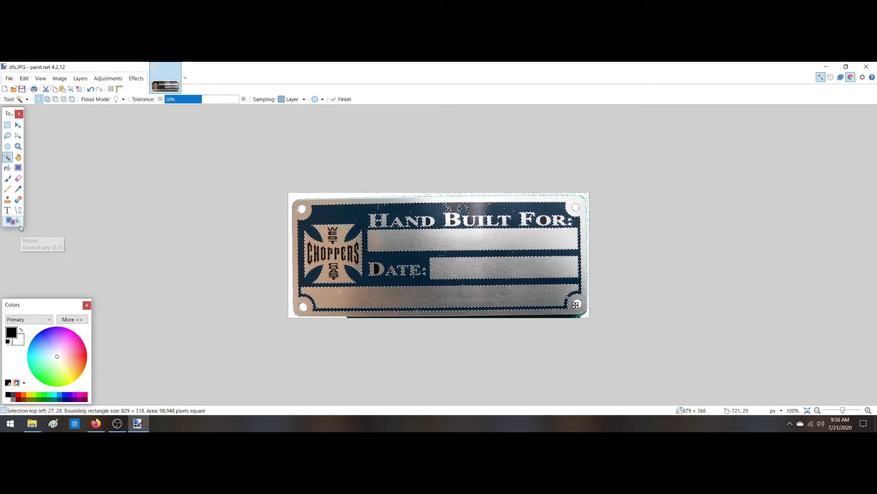
left_click(8, 178)
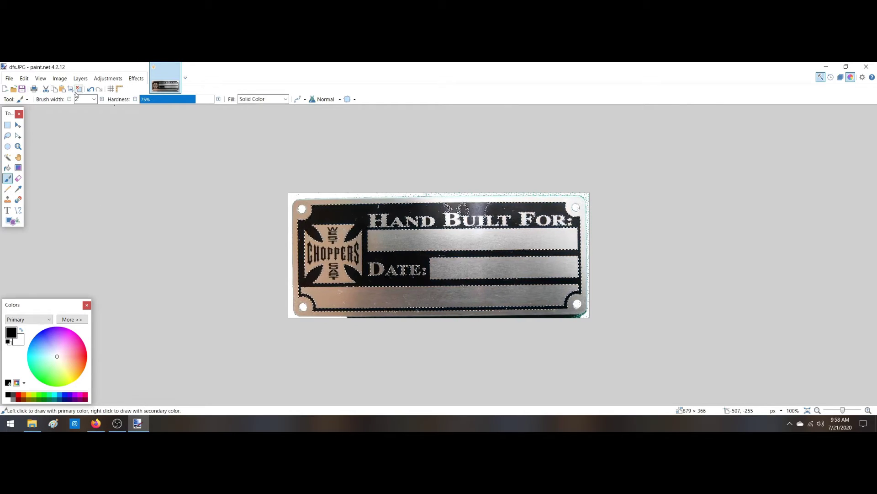
left_click(84, 99)
type("100")
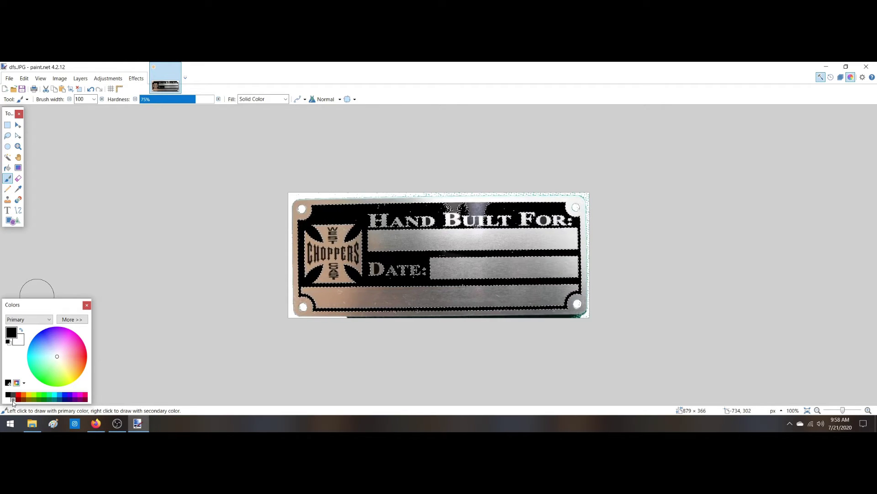
left_click(22, 342)
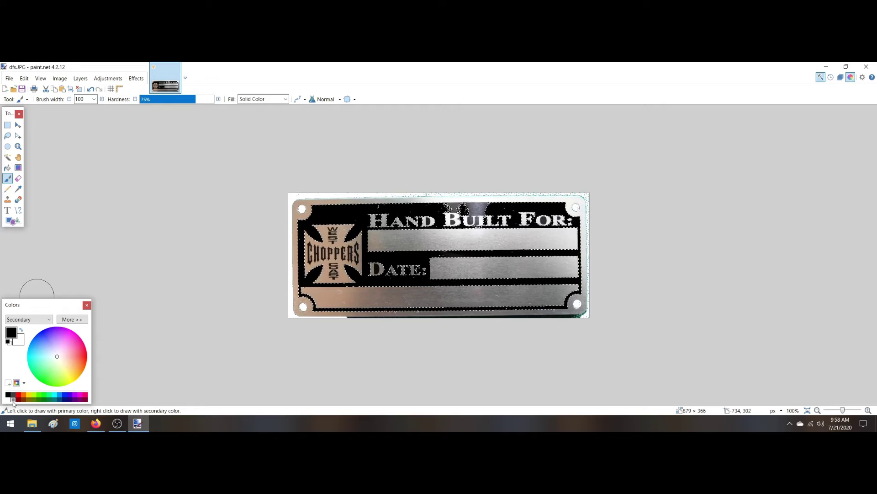
left_click(12, 399)
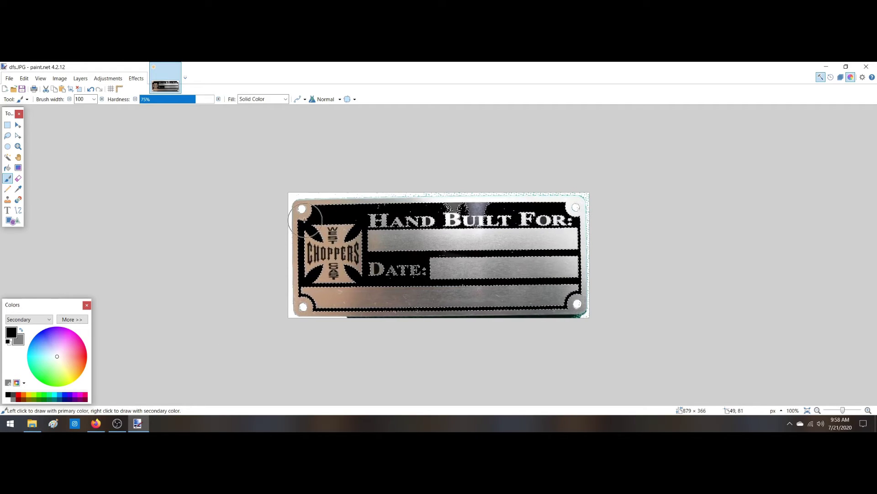
- Try a gray brush stroke near the selection's upper-left corner, undo it, and swap the primary and secondary colors
right_click_drag(308, 210, 312, 220)
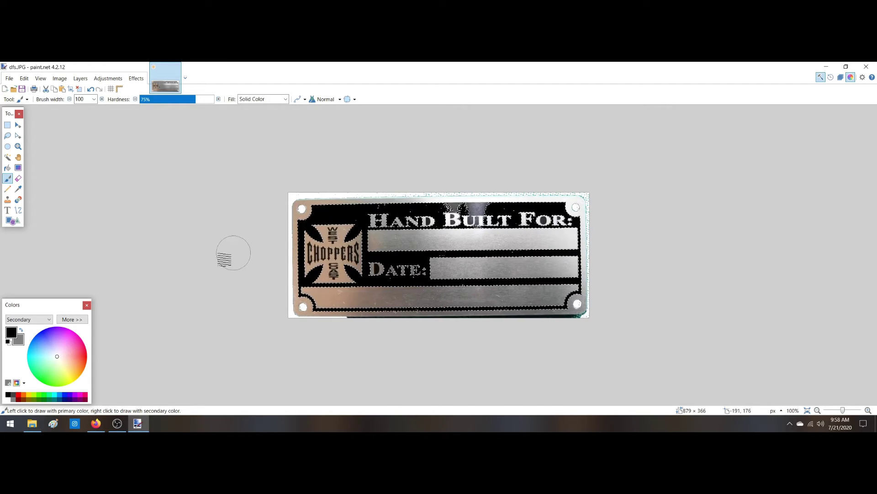
key("ctrl+z")
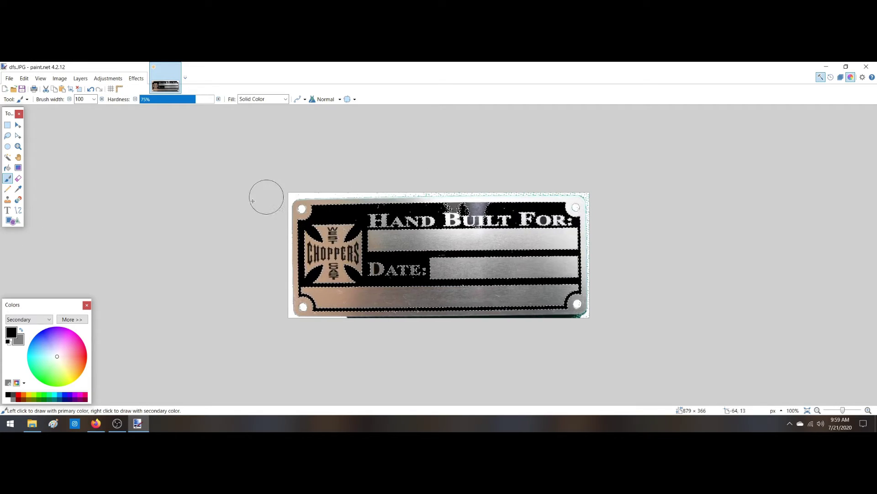
left_click(21, 330)
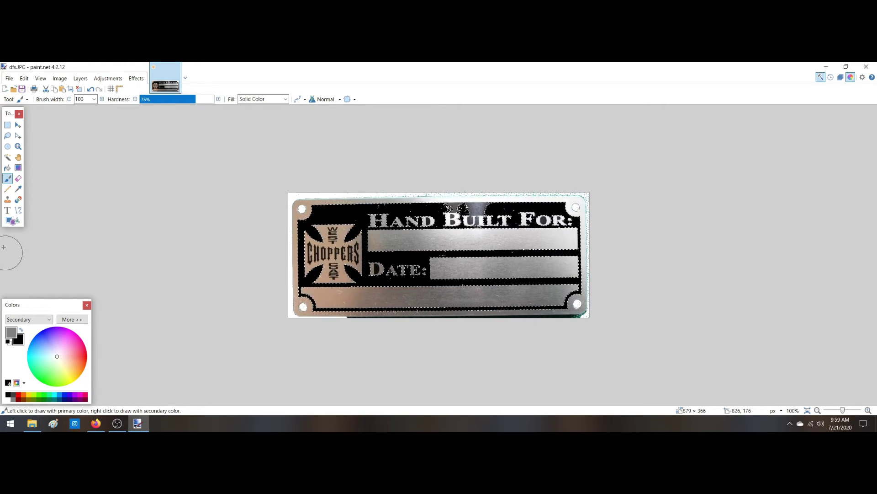
- Select the plate's outer metal border with the Magic Wand and paint it gray
left_click(7, 157)
left_click(308, 213)
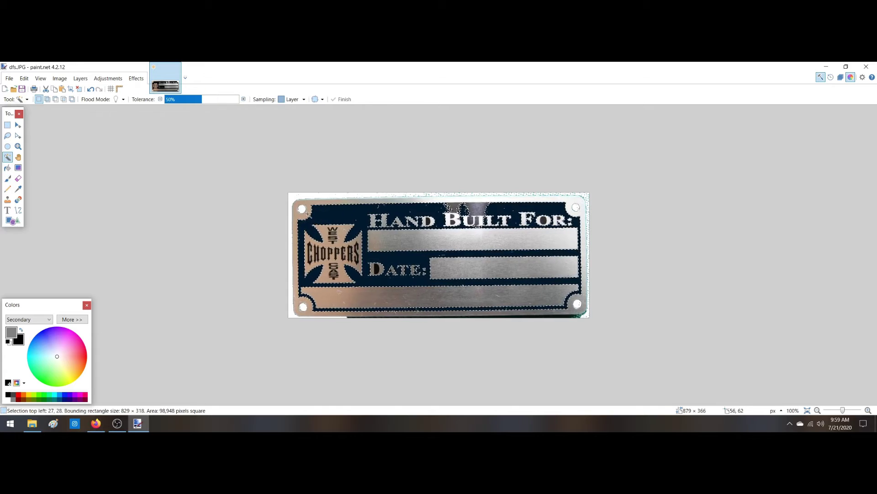
left_click(297, 215)
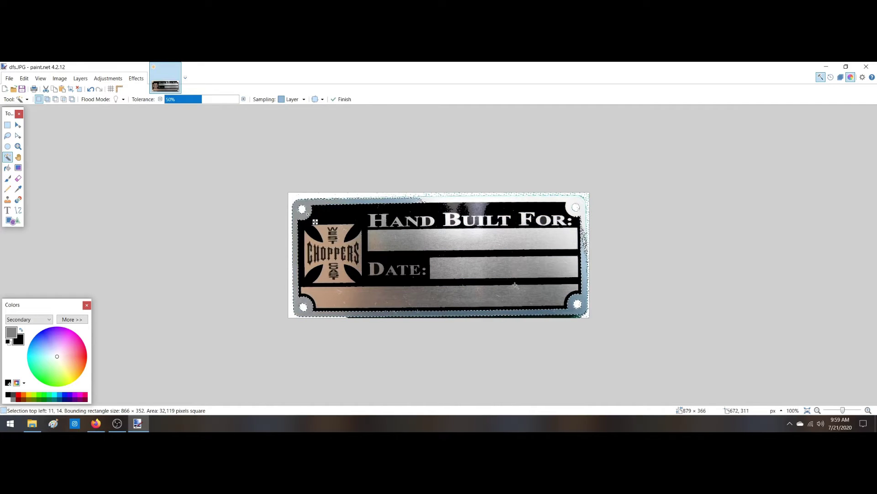
left_click(8, 178)
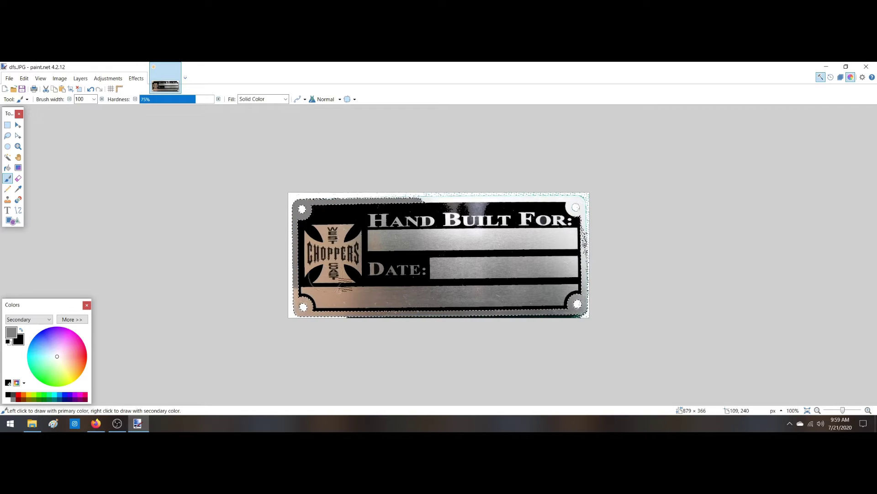
left_click_drag(278, 322, 568, 313)
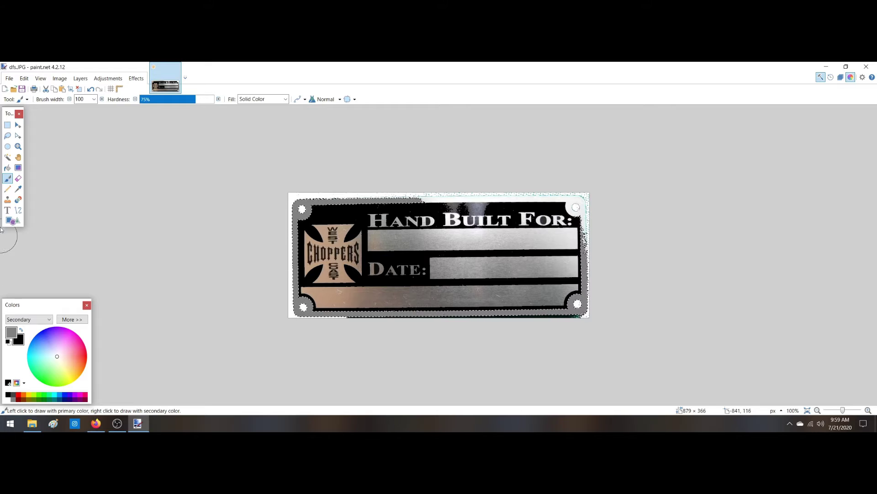
- Select the three blank metal panels, the cross logo and the "Hand Built For" lettering with the Magic Wand and paint them gray
left_click(7, 157)
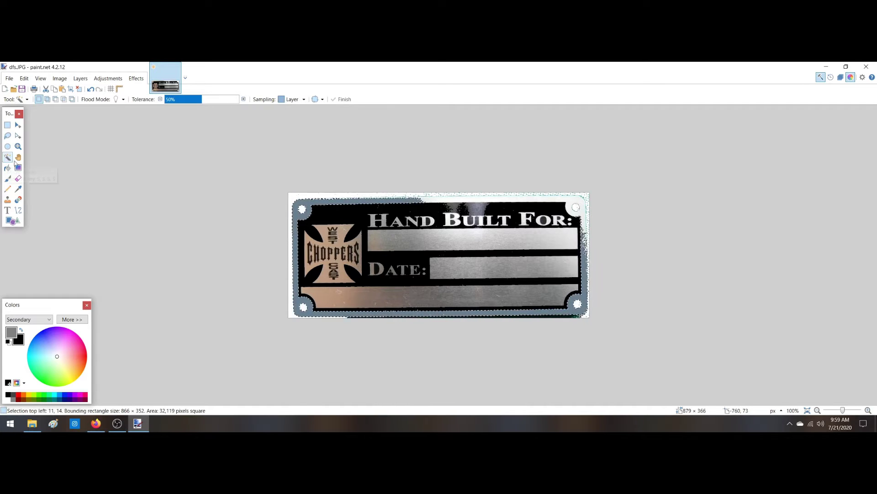
left_click(557, 200)
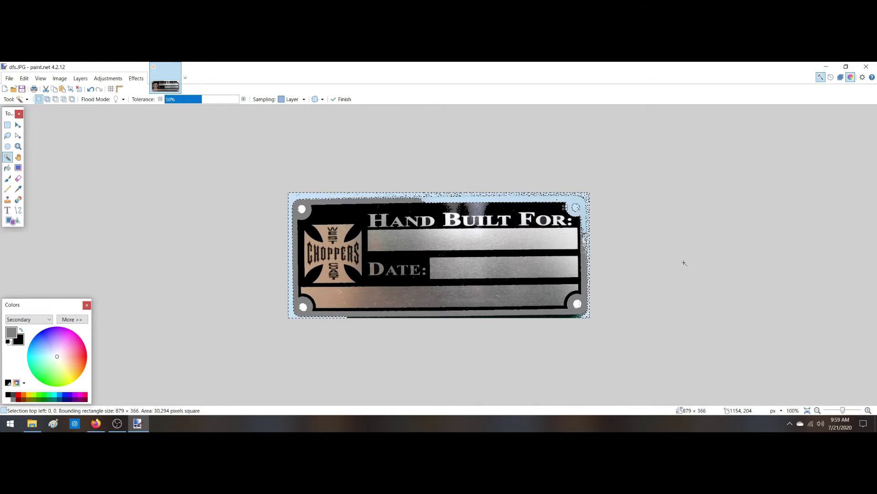
left_click(474, 243)
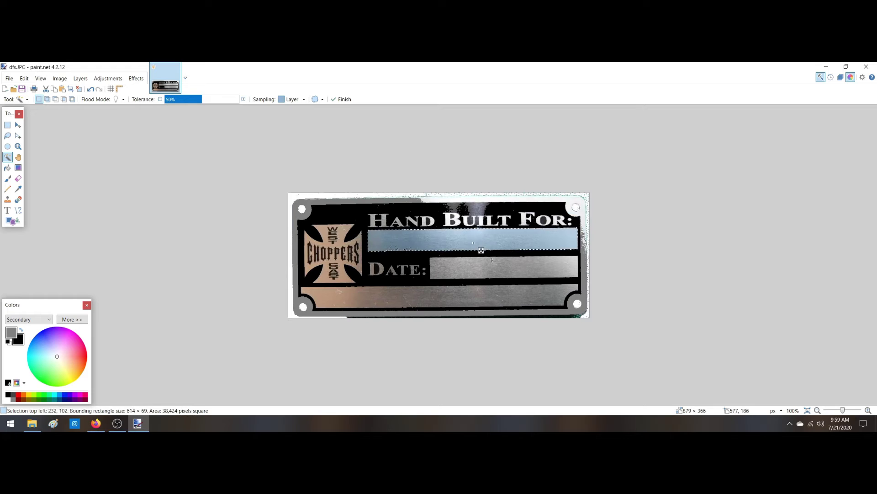
left_click(521, 269, "ctrl")
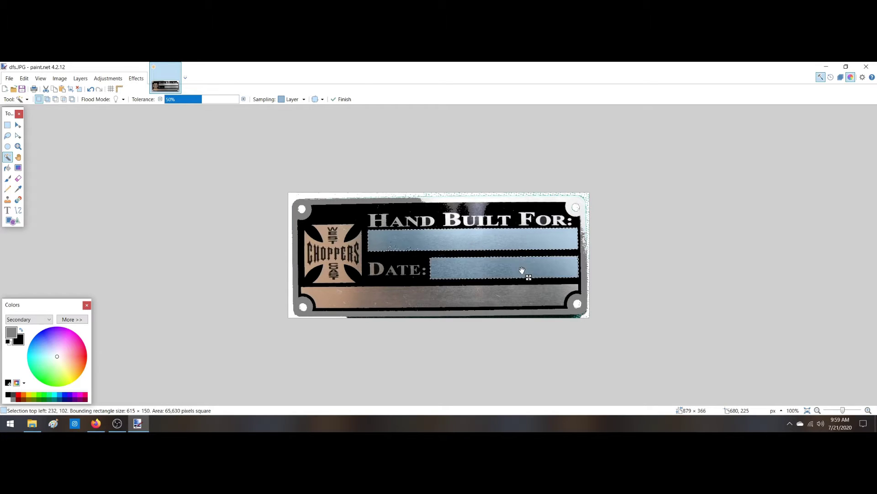
left_click(504, 297, "ctrl")
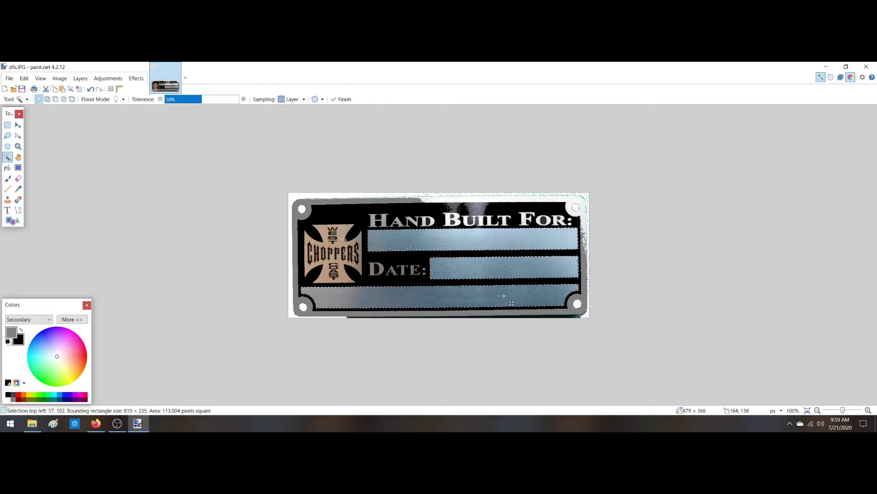
left_click(341, 235, "ctrl")
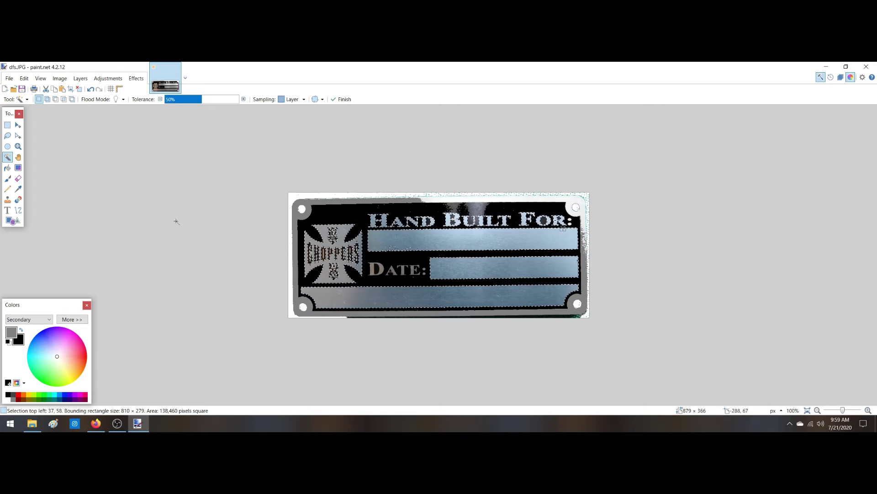
left_click(8, 178)
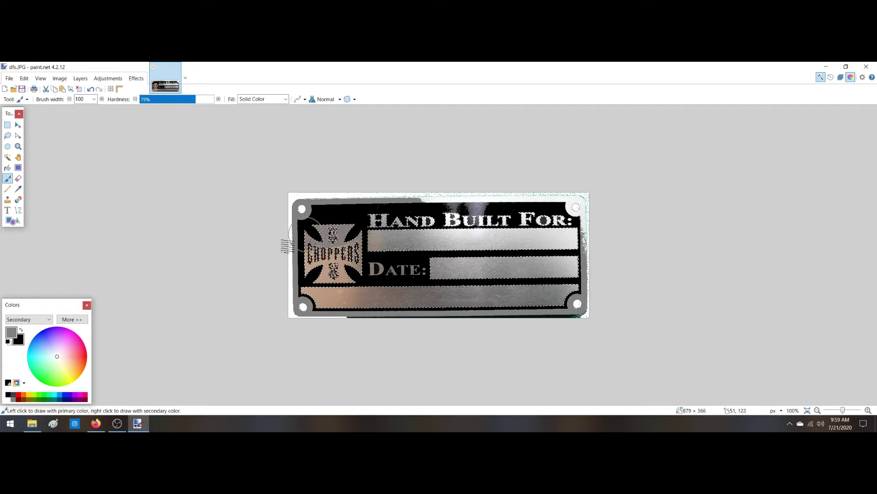
mouse_move(261, 266)
left_mouse_down()
mouse_move(434, 297)
mouse_move(622, 307)
mouse_move(544, 272)
mouse_move(371, 293)
mouse_move(573, 237)
mouse_move(569, 297)
mouse_move(276, 246)
mouse_move(609, 240)
left_mouse_up()
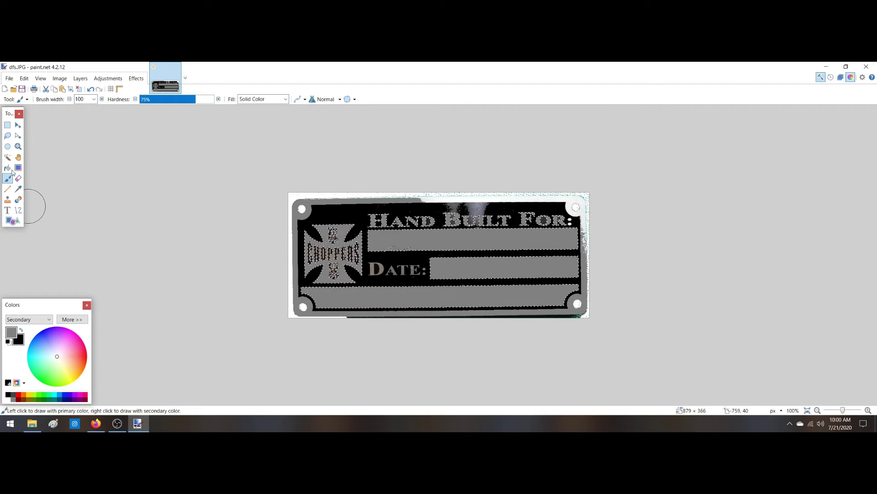
- Try selecting the glare patches around "Built" and the dark inside of the O in "For" with the Magic Wand
left_click(7, 157)
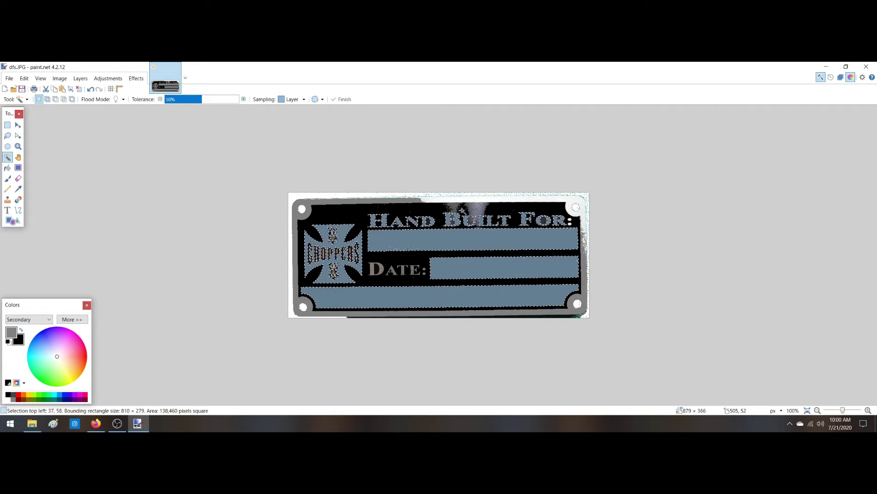
left_click(479, 212)
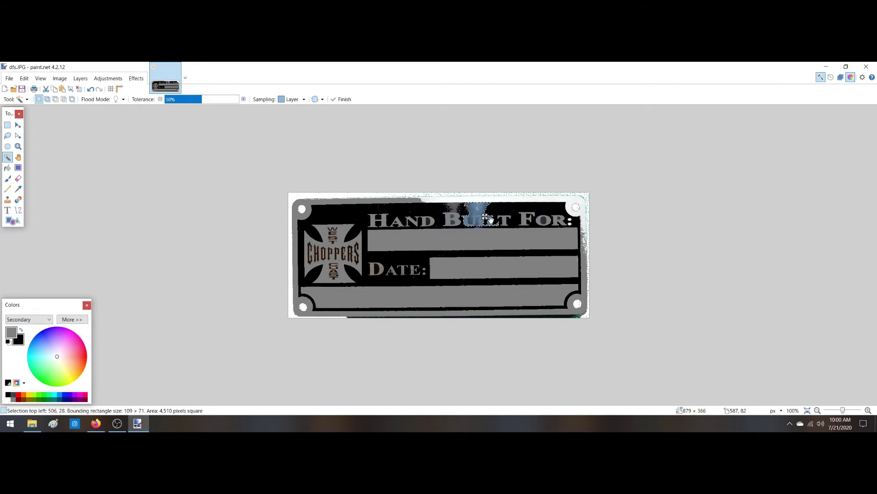
left_click(456, 210)
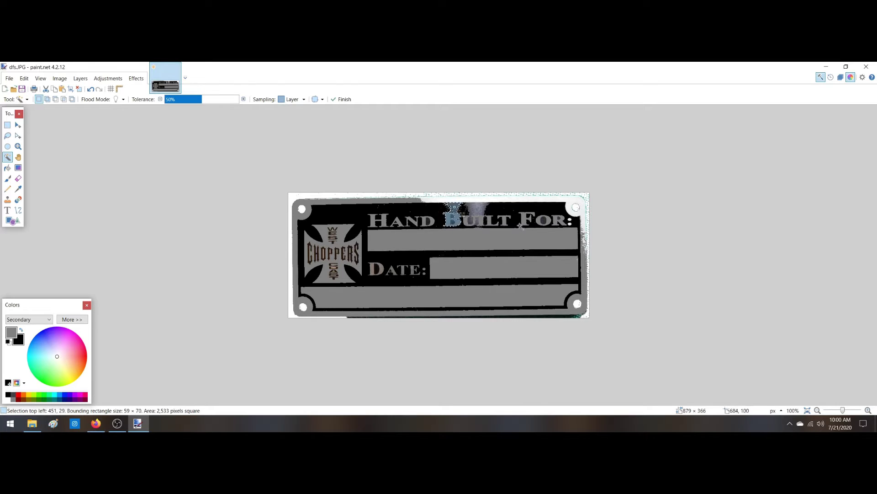
left_click(545, 220)
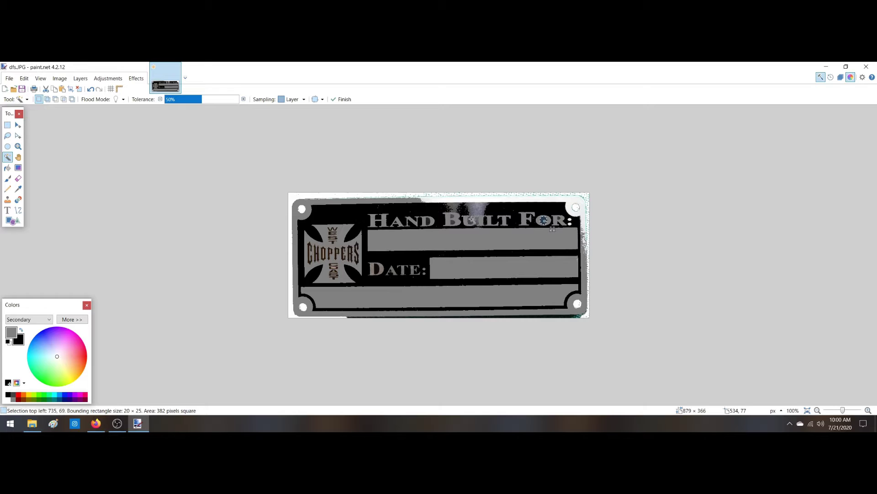
scroll(471, 218, "up", 5, "ctrl")
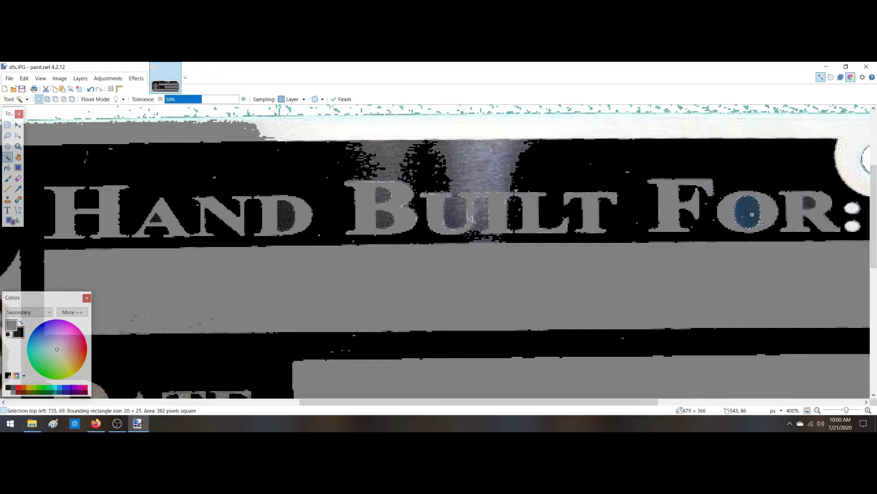
- Make black the primary color for the Paintbrush and set the brush width to 5
left_click(7, 180)
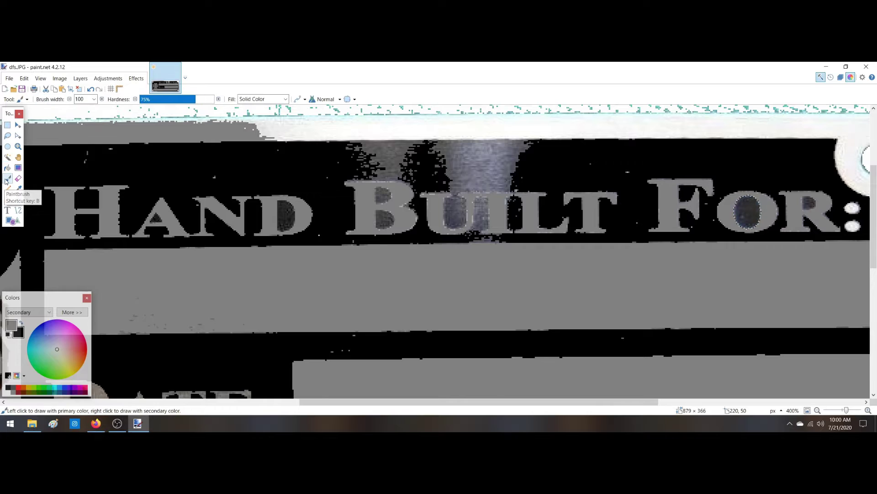
left_click(21, 322)
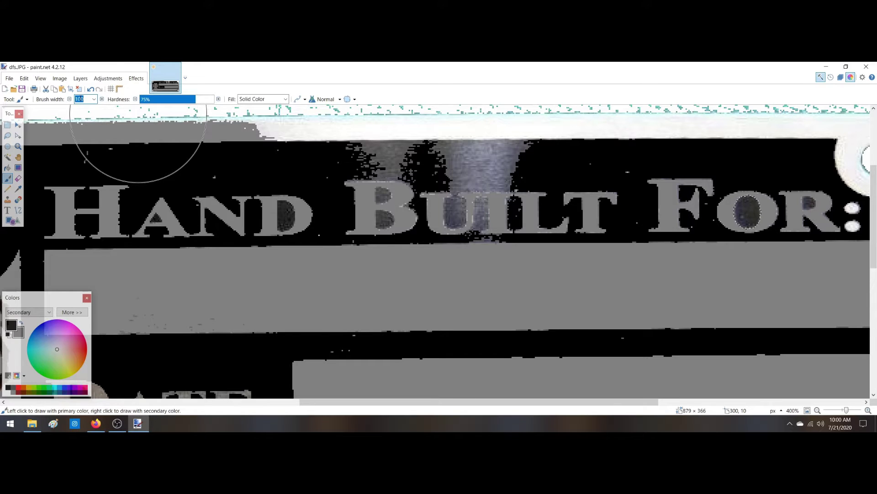
type("5")
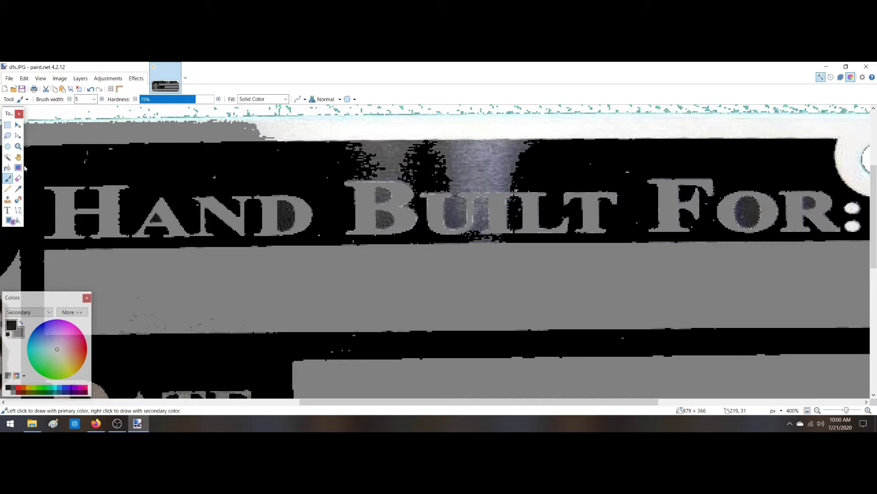
key("ctrl+minus")
key("ctrl+minus")
key("ctrl+minus")
key("ctrl+minus")
key("ctrl+minus")
key("ctrl+minus")
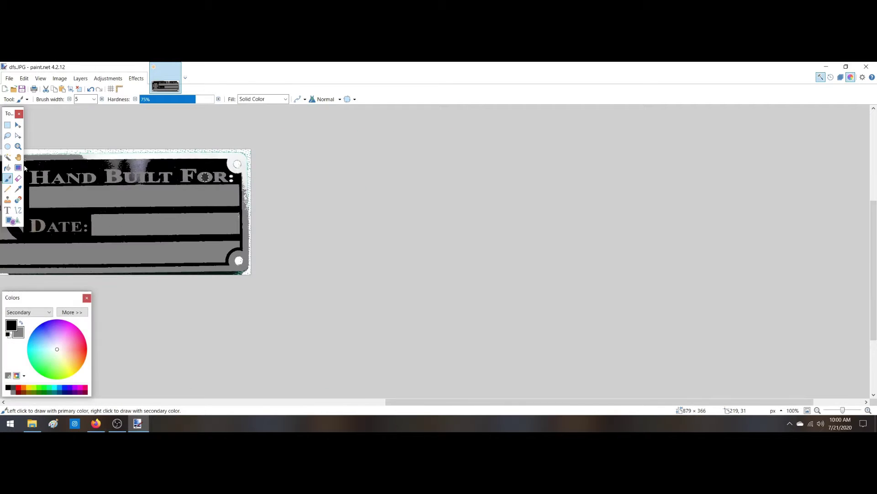
left_click(7, 156)
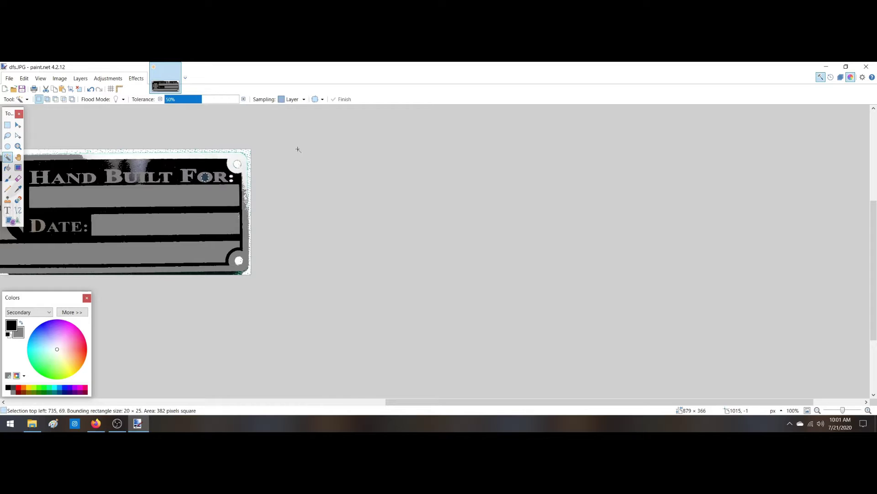
left_click(7, 179)
- Try to select the dark insides of the O and the R in "For" with the Magic Wand, clearing each selection
key("ctrl+plus")
key("ctrl+plus")
key("ctrl+plus")
key("ctrl+plus")
key("ctrl+plus")
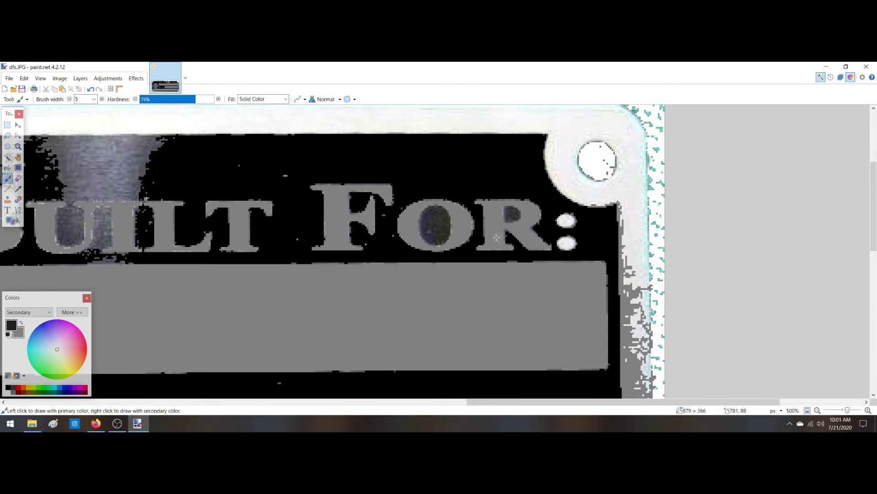
left_click(8, 156)
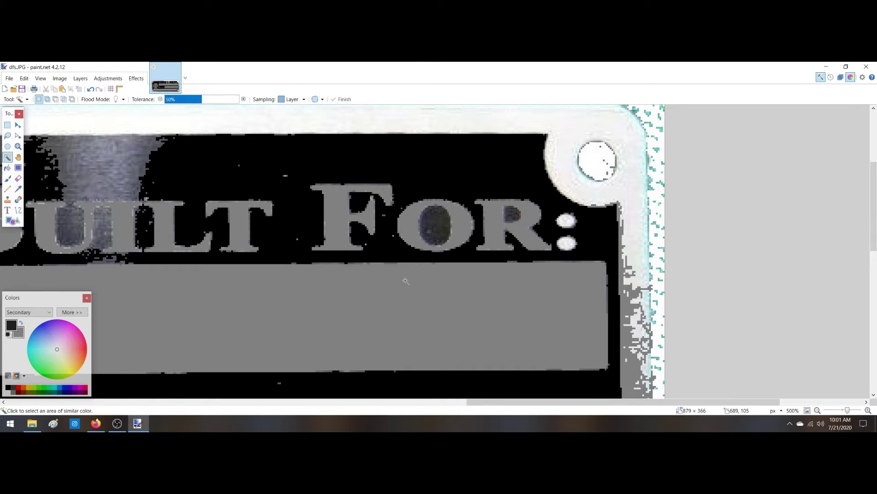
left_click(430, 223)
left_click(445, 227)
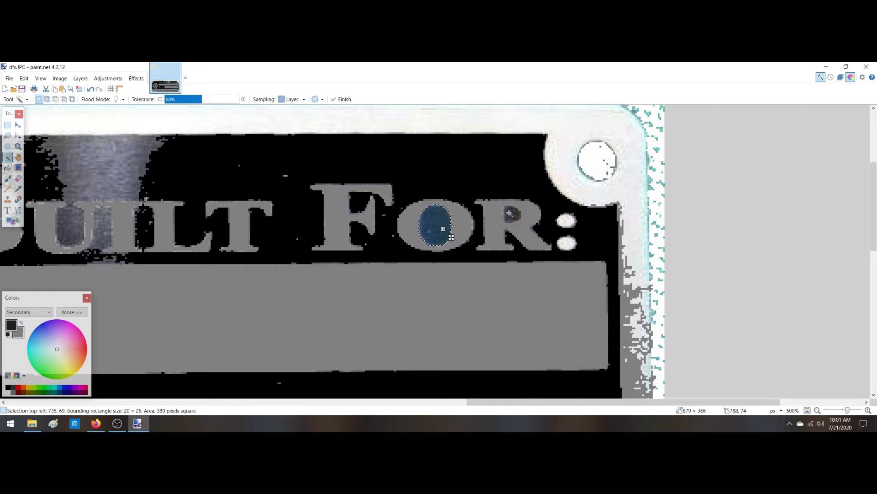
left_click(510, 214)
left_click(683, 213)
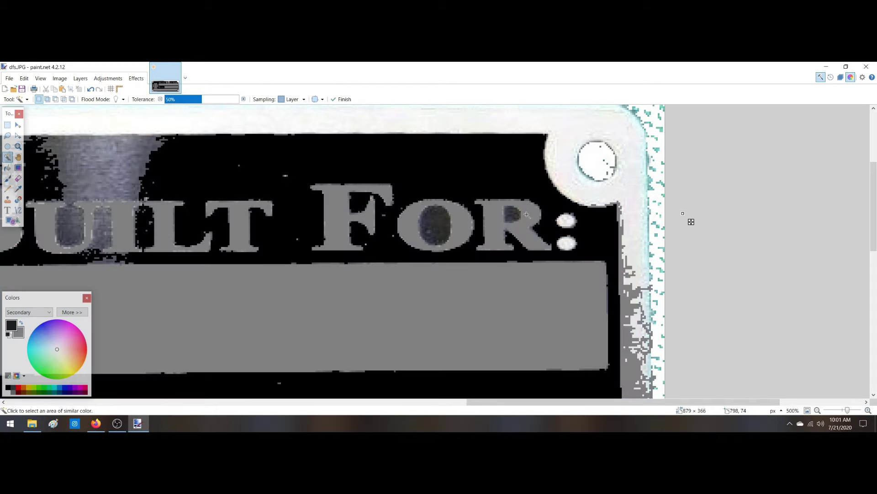
left_click(514, 215)
left_click(676, 214)
left_click(514, 214)
left_click(700, 219)
- Select the dark inside of the O in "For" and paint it black
left_click(437, 225)
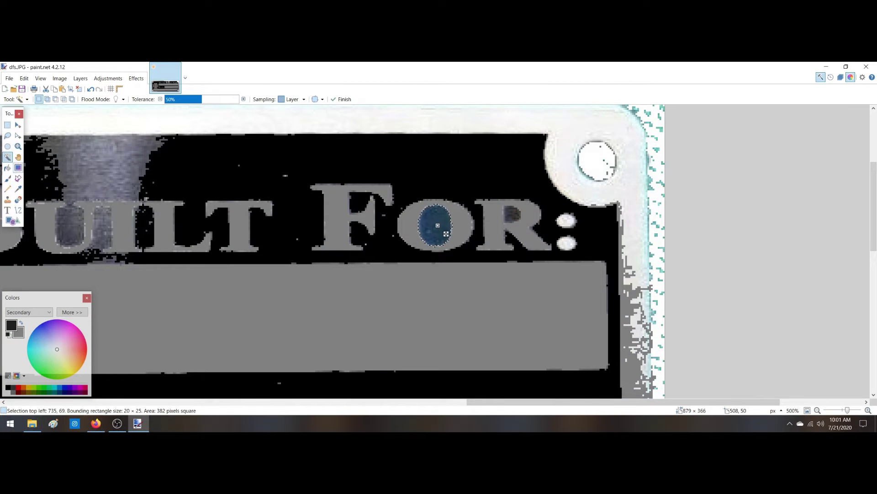
key("b")
mouse_move(443, 227)
left_mouse_down()
mouse_move(413, 215)
mouse_move(448, 213)
mouse_move(404, 241)
left_mouse_up()
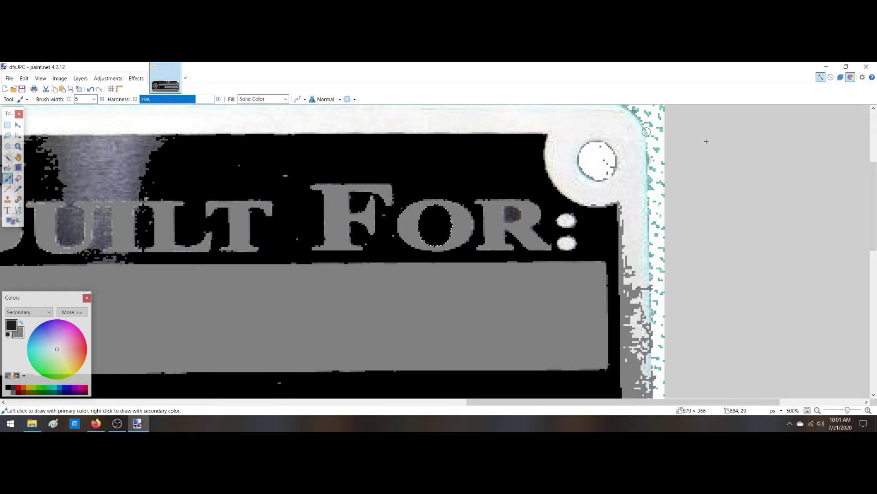
- Clear the selection and paint black over the glare above "Built" and the gap between its U and I
left_click(7, 157)
left_click(700, 184)
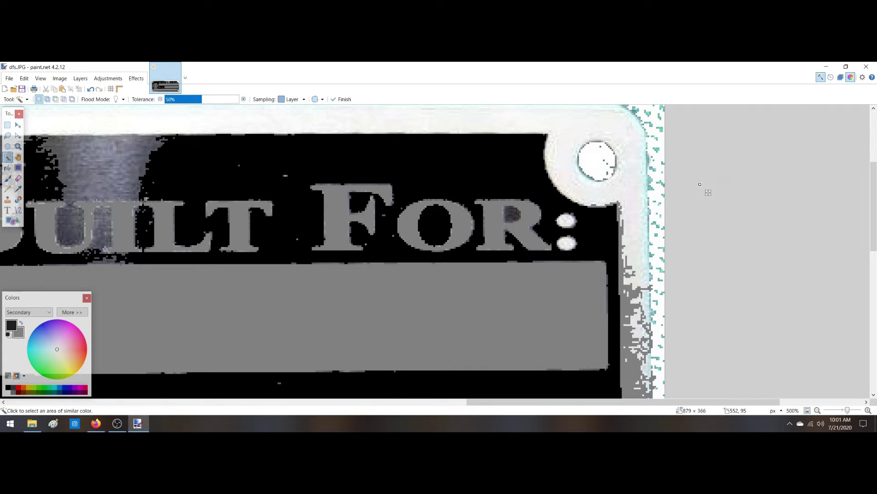
key("b")
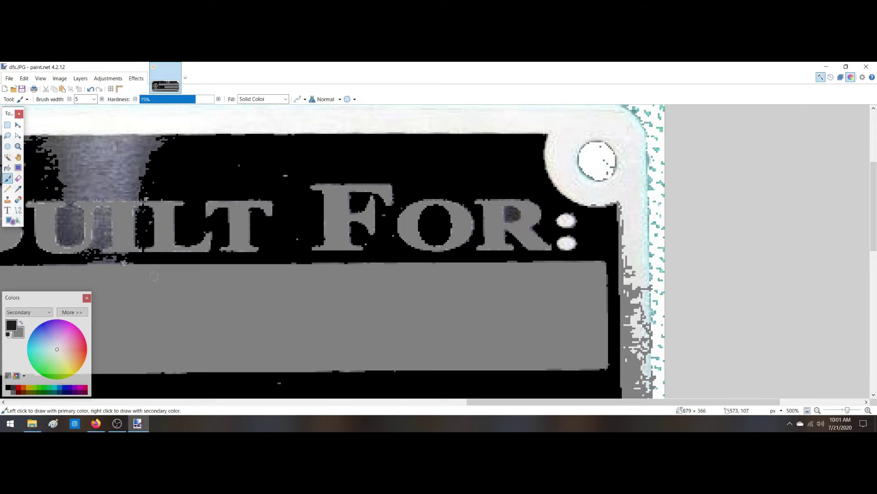
mouse_move(135, 259)
left_mouse_down()
mouse_move(87, 259)
mouse_move(97, 253)
mouse_move(101, 216)
left_mouse_up()
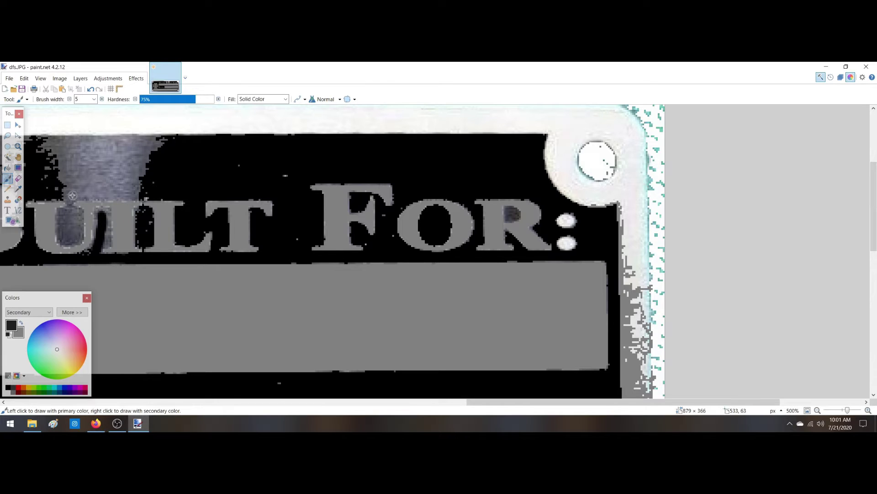
mouse_move(64, 194)
left_mouse_down()
mouse_move(109, 193)
mouse_move(144, 176)
mouse_move(91, 170)
mouse_move(137, 159)
mouse_move(50, 165)
mouse_move(42, 174)
mouse_move(73, 181)
mouse_move(55, 188)
mouse_move(89, 176)
mouse_move(46, 156)
mouse_move(50, 147)
left_mouse_up()
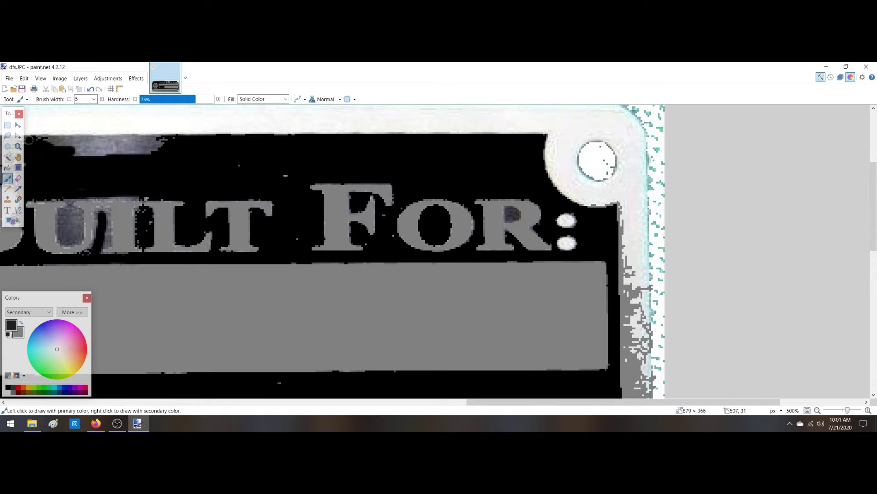
mouse_move(49, 141)
left_mouse_down()
mouse_move(173, 142)
mouse_move(101, 146)
mouse_move(91, 154)
mouse_move(106, 151)
left_mouse_up()
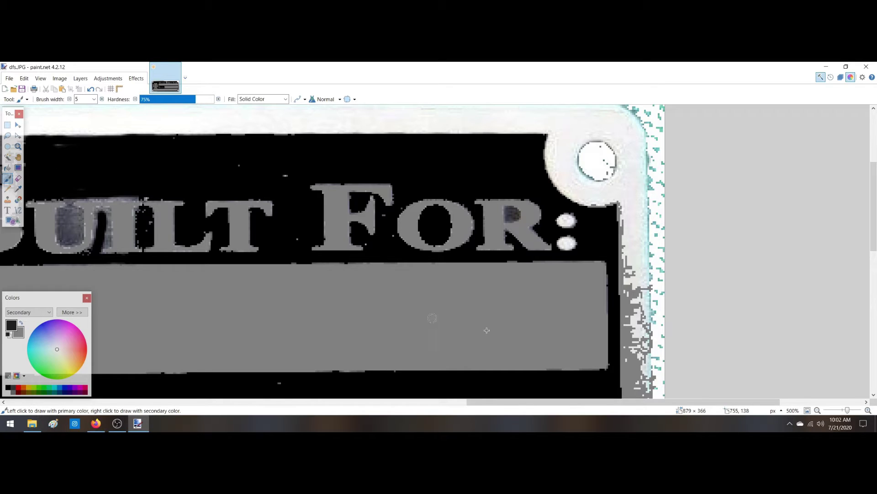
- Make gray the primary color and paint over the light patches on the plate's right border below the corner tab
left_click(21, 322)
mouse_move(631, 215)
left_mouse_down()
mouse_move(627, 226)
mouse_move(623, 207)
mouse_move(640, 231)
mouse_move(649, 215)
mouse_move(651, 318)
left_mouse_up()
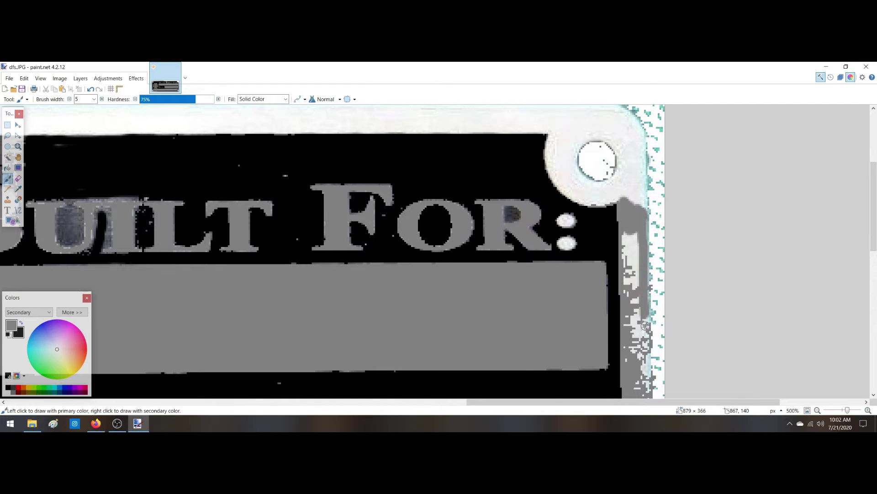
mouse_move(645, 270)
left_mouse_down()
mouse_move(638, 237)
mouse_move(626, 258)
mouse_move(624, 235)
mouse_move(642, 285)
mouse_move(635, 366)
mouse_move(653, 328)
mouse_move(649, 402)
left_mouse_up()
scroll(640, 386, "down", 5)
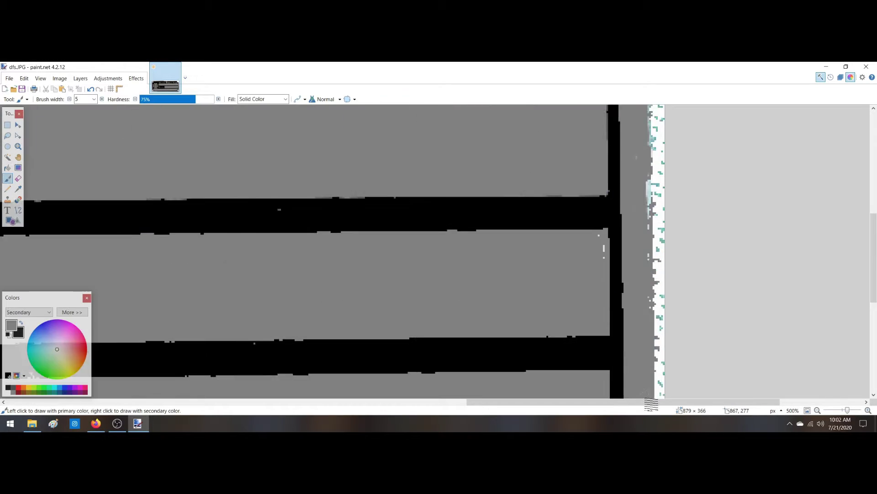
mouse_move(645, 137)
left_mouse_down()
mouse_move(646, 224)
mouse_move(645, 197)
left_mouse_up()
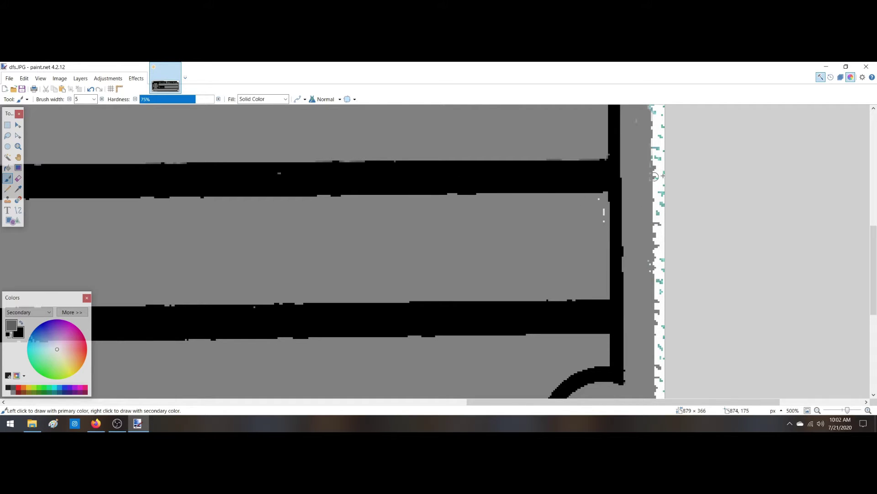
- Paint the plate's top border gray from above "Built" to the upper-right corner tab
left_click_drag(873, 228, 873, 115)
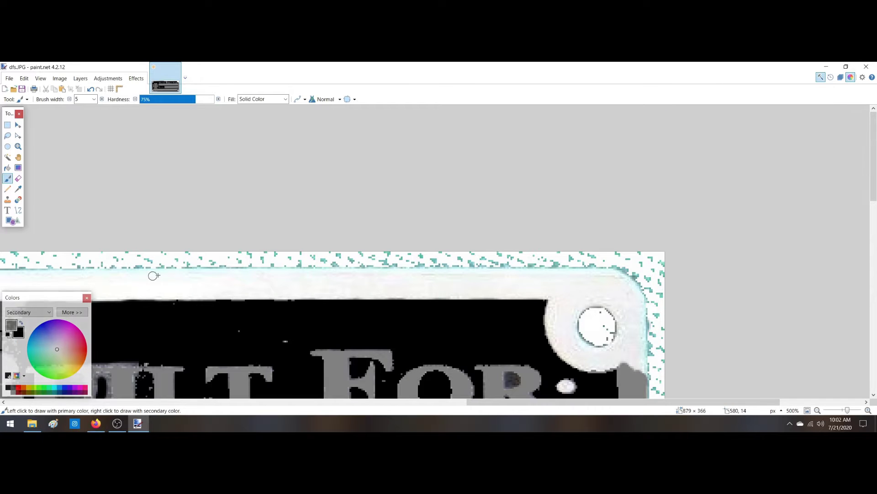
mouse_move(182, 273)
left_mouse_down()
mouse_move(200, 290)
mouse_move(151, 288)
mouse_move(408, 291)
mouse_move(537, 274)
mouse_move(443, 280)
left_mouse_up()
mouse_move(418, 280)
left_mouse_down()
mouse_move(206, 284)
mouse_move(431, 285)
mouse_move(143, 285)
mouse_move(165, 294)
left_mouse_up()
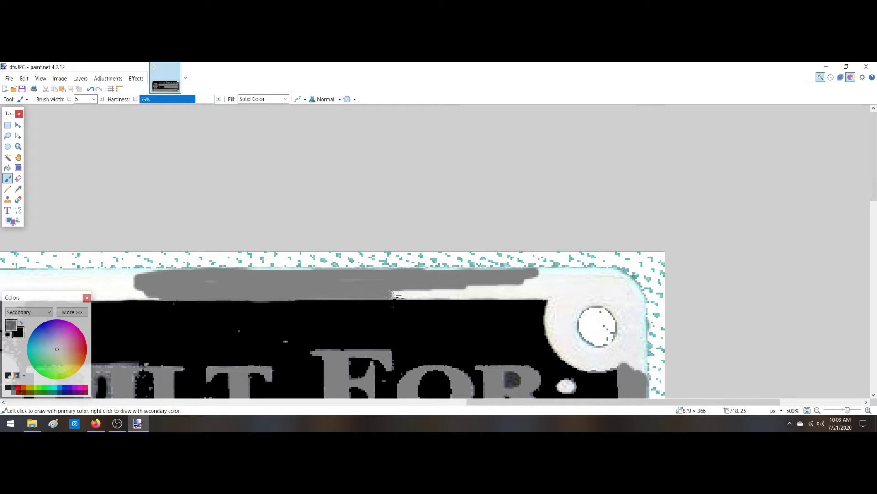
left_click_drag(396, 296, 556, 300)
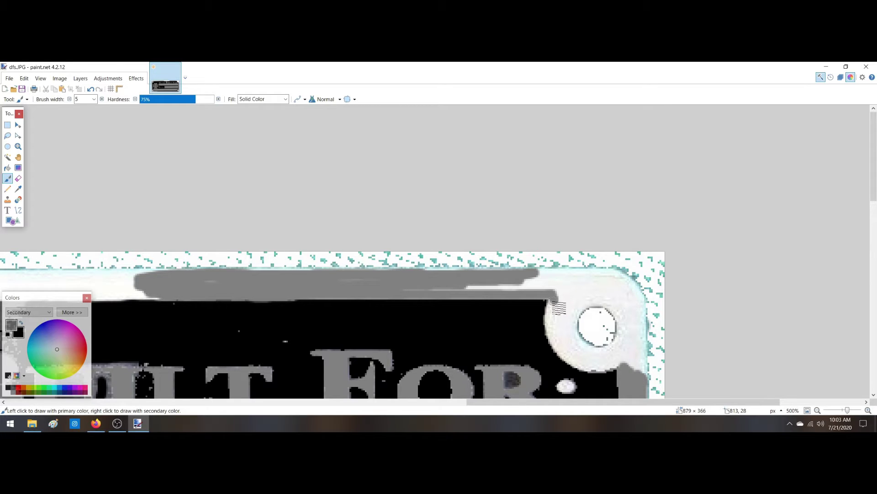
- Outline the upper-right corner and its rounded tab in gray, and select the enclosed outer light strip and paint it gray
mouse_move(557, 310)
left_mouse_down()
mouse_move(558, 343)
mouse_move(571, 358)
mouse_move(638, 370)
mouse_move(638, 339)
mouse_move(617, 303)
mouse_move(579, 286)
mouse_move(416, 293)
mouse_move(529, 288)
mouse_move(545, 284)
mouse_move(547, 272)
mouse_move(614, 270)
mouse_move(643, 299)
mouse_move(652, 378)
left_mouse_up()
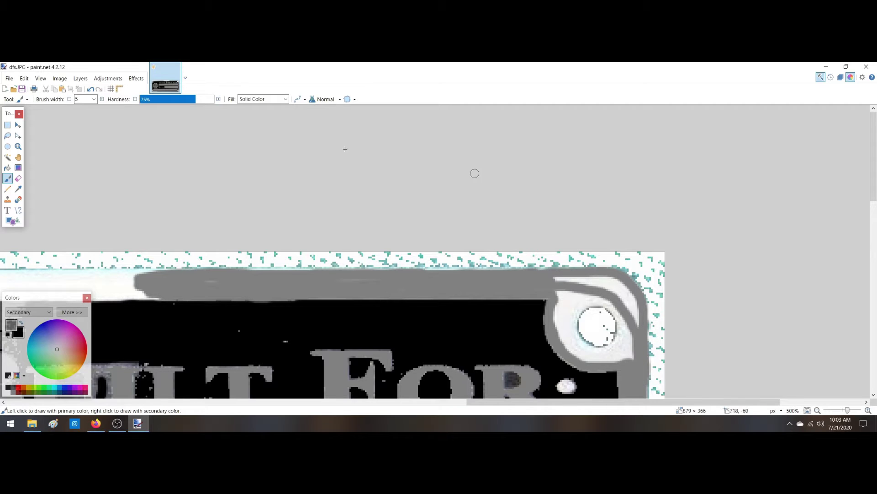
left_click(7, 157)
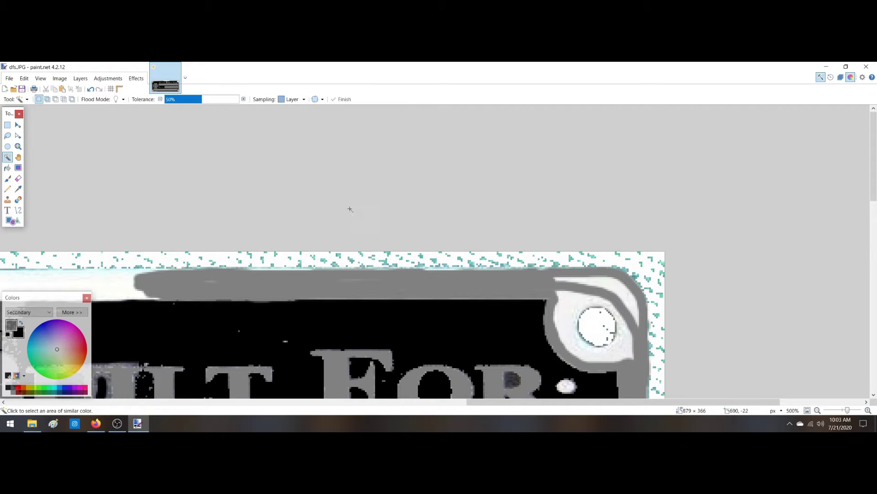
left_click(605, 287)
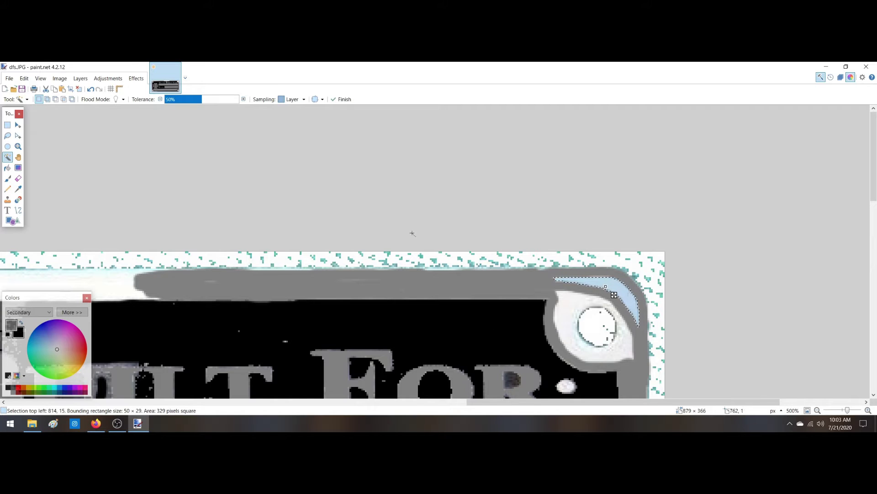
left_click(7, 178)
mouse_move(574, 288)
left_mouse_down()
mouse_move(559, 279)
mouse_move(607, 279)
mouse_move(647, 334)
mouse_move(626, 296)
mouse_move(549, 285)
left_mouse_up()
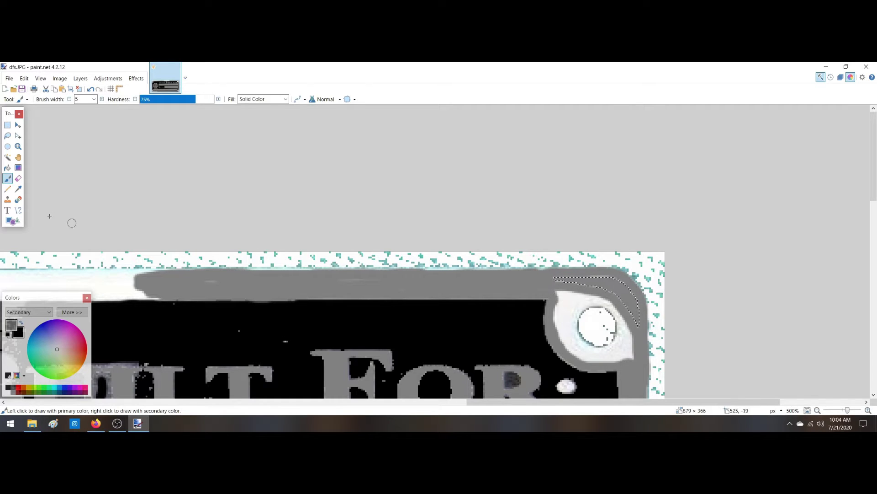
- Clear the selection and paint a gray ring around the edge of the upper-right screw hole
left_click(7, 157)
left_click(571, 318)
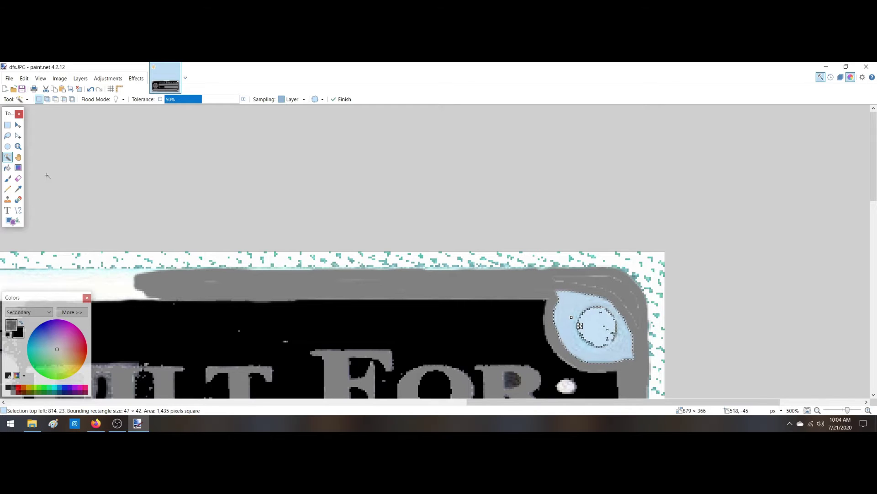
key("ctrl+d")
left_click(7, 178)
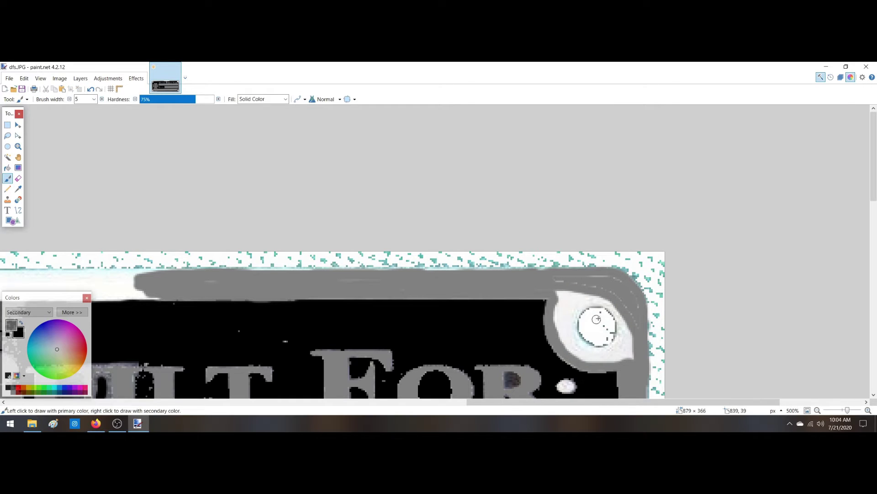
mouse_move(605, 302)
left_mouse_down()
mouse_move(622, 331)
mouse_move(595, 356)
mouse_move(572, 325)
mouse_move(592, 308)
mouse_move(614, 309)
left_mouse_up()
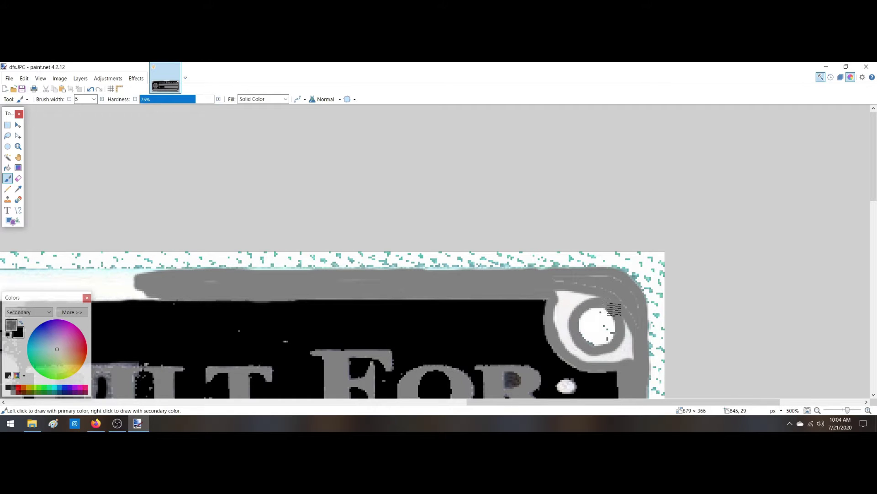
- Select the remaining light area between the gray ring and the corner tab's outline and paint it gray
left_click(7, 156)
left_click(563, 303)
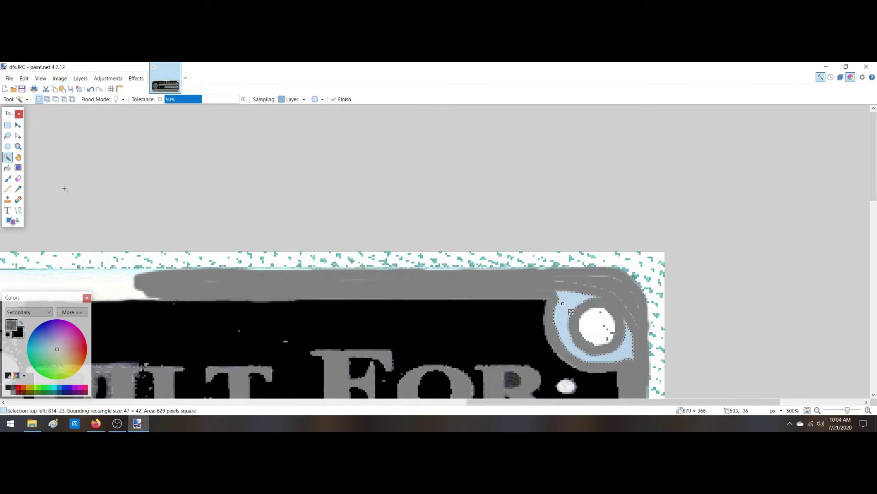
left_click(8, 178)
mouse_move(590, 294)
left_mouse_down()
mouse_move(555, 327)
mouse_move(567, 347)
mouse_move(617, 369)
mouse_move(642, 334)
mouse_move(632, 327)
mouse_move(630, 340)
mouse_move(627, 317)
left_mouse_up()
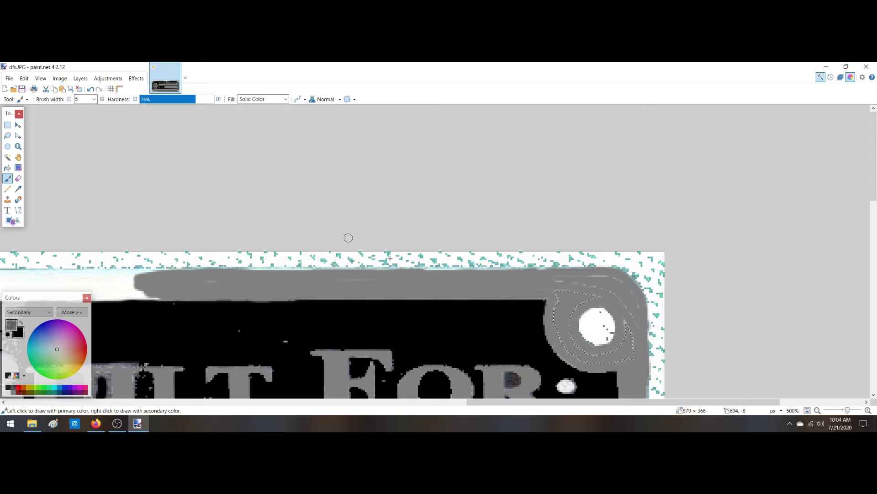
- Clear the selection and paint over the leftover light seams in the upper-right corner with gray
left_click(7, 157)
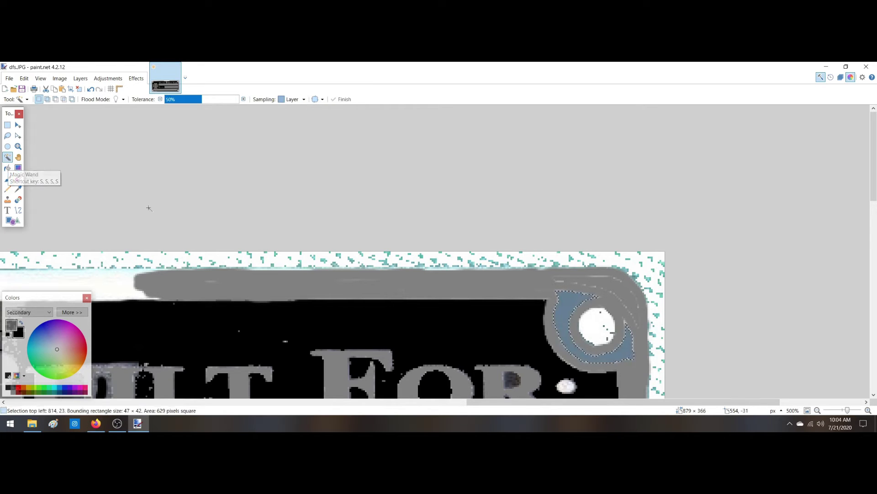
left_click(8, 178)
mouse_move(557, 279)
left_mouse_down()
mouse_move(607, 280)
mouse_move(627, 292)
mouse_move(644, 332)
mouse_move(606, 285)
mouse_move(634, 296)
mouse_move(579, 297)
mouse_move(604, 303)
mouse_move(560, 296)
mouse_move(567, 354)
mouse_move(629, 365)
mouse_move(642, 353)
mouse_move(637, 328)
mouse_move(627, 354)
mouse_move(604, 362)
mouse_move(587, 362)
mouse_move(575, 341)
mouse_move(577, 319)
mouse_move(604, 303)
left_mouse_up()
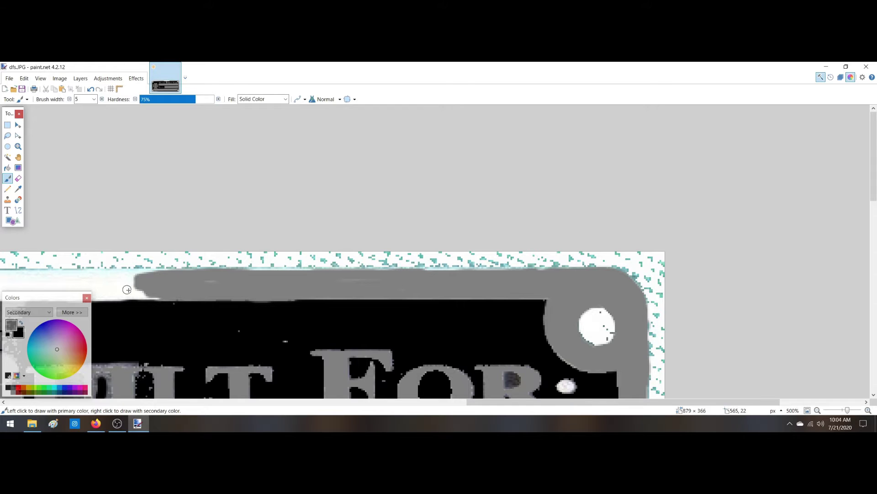
- Paint the remaining white stretch of the top border above "Hand Built" gray
scroll(133, 332, "down", 5, "ctrl")
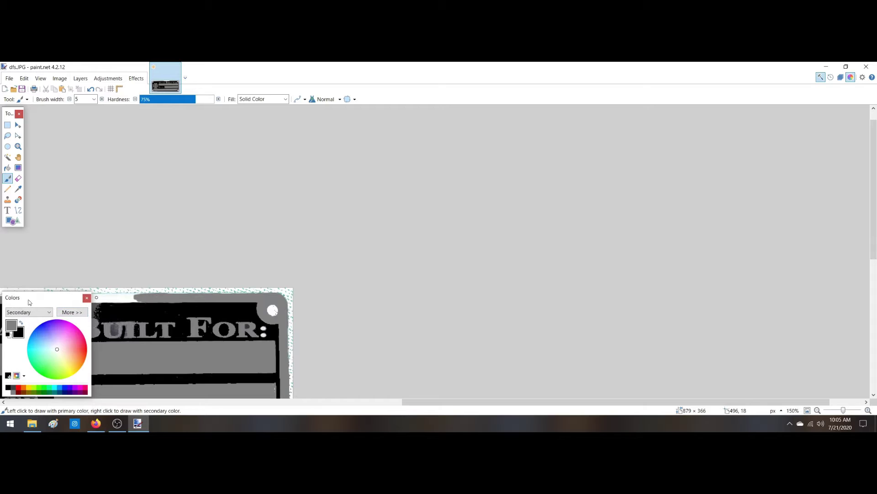
scroll(57, 275, "up", 1, "ctrl")
scroll(57, 275, "up", 2, "ctrl")
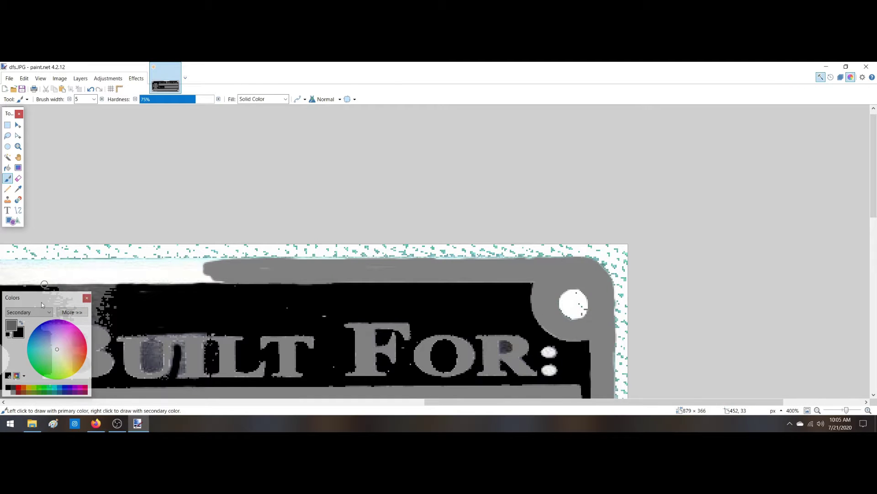
left_click(3, 402)
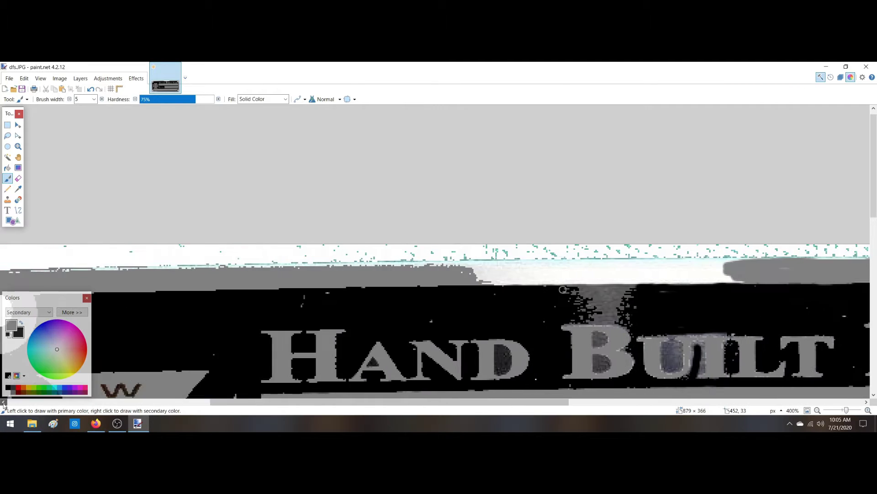
left_click(4, 402)
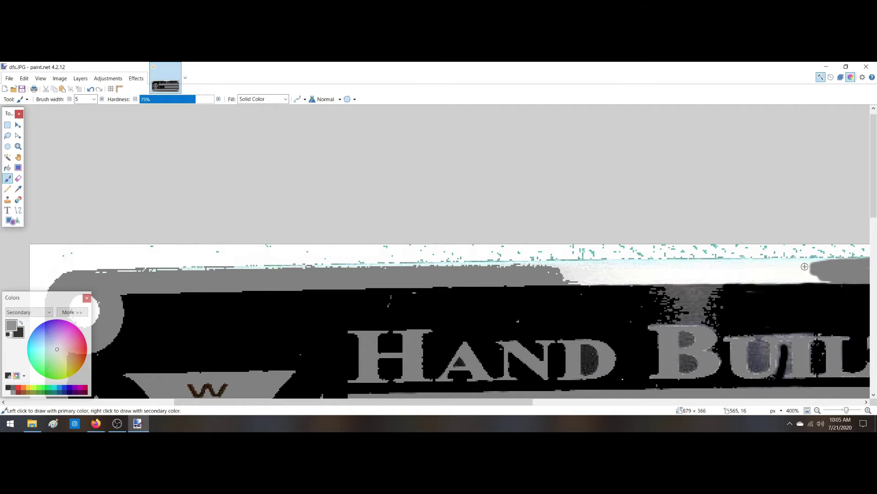
mouse_move(800, 274)
left_mouse_down()
mouse_move(727, 273)
mouse_move(816, 277)
left_mouse_up()
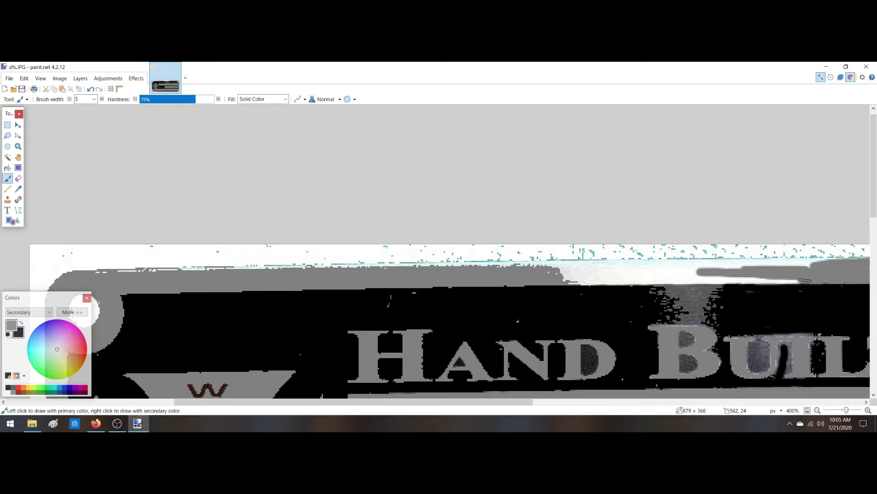
mouse_move(768, 279)
left_mouse_down()
mouse_move(598, 268)
mouse_move(556, 280)
mouse_move(745, 280)
left_mouse_up()
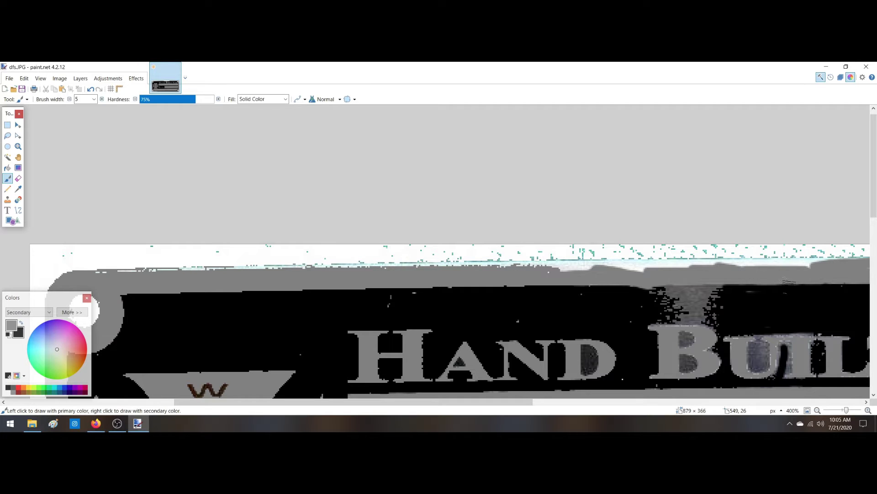
- Even out the upper edge of the gray top border above "Hand Built" with more gray strokes
left_click_drag(820, 269, 850, 267)
left_click_drag(817, 269, 541, 273)
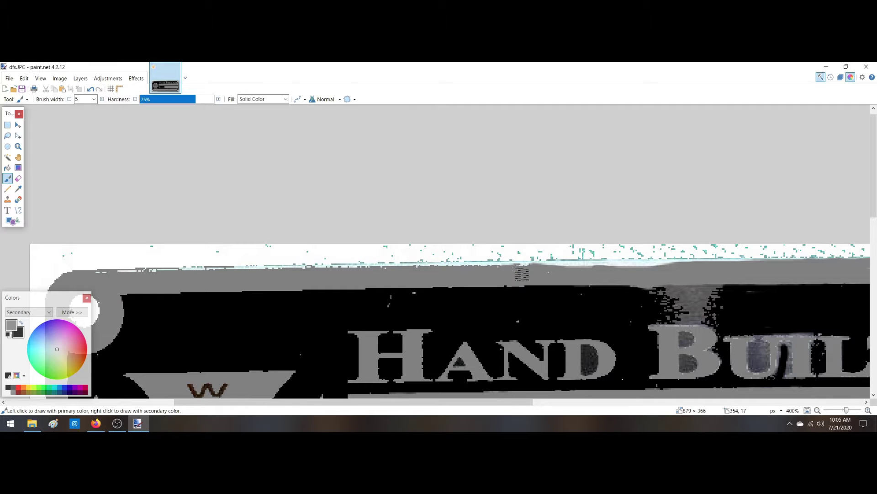
left_click_drag(557, 273, 685, 269)
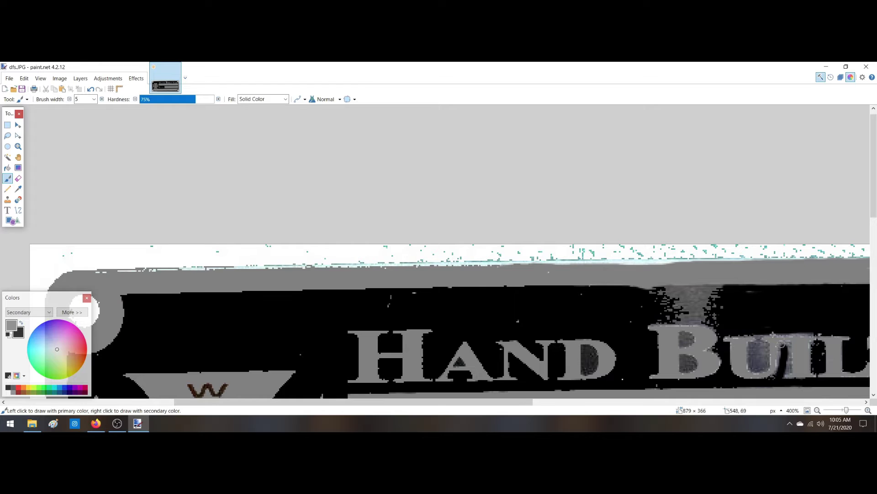
left_click(7, 157)
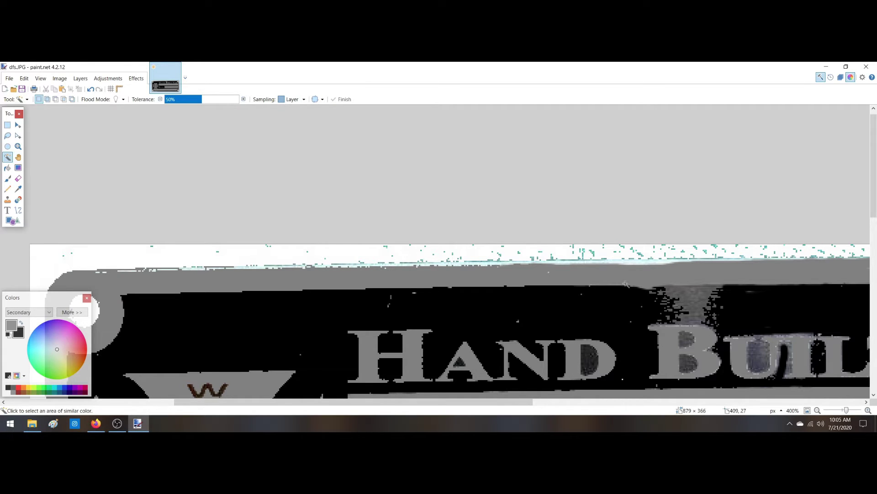
left_click(697, 302)
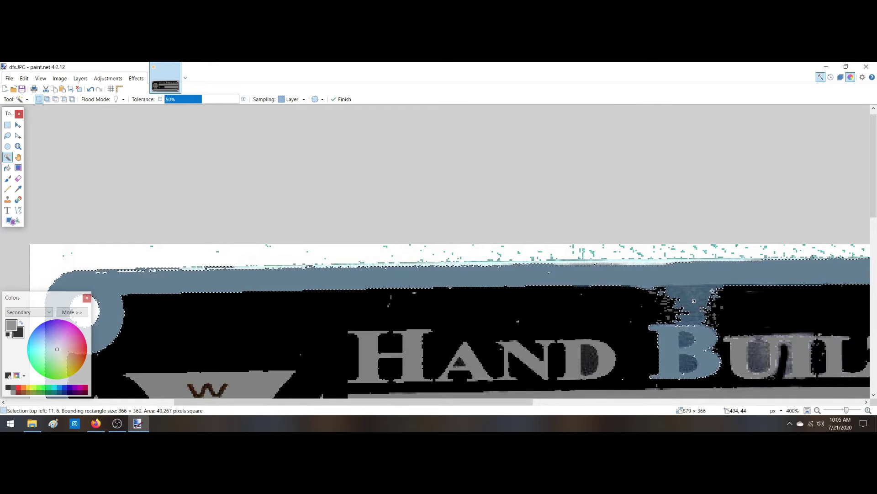
left_click(595, 321)
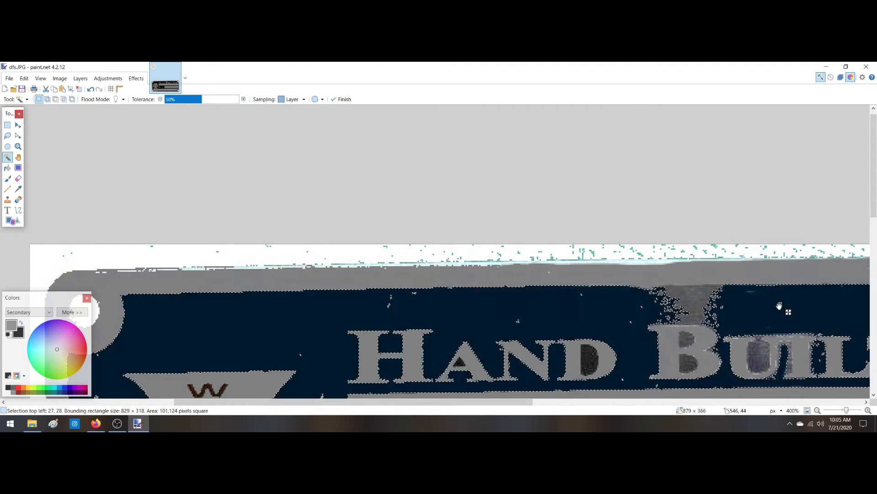
- Make black the primary color, clear the selection, and paint black over the glare between the top border and the B of "Built"
left_click(21, 322)
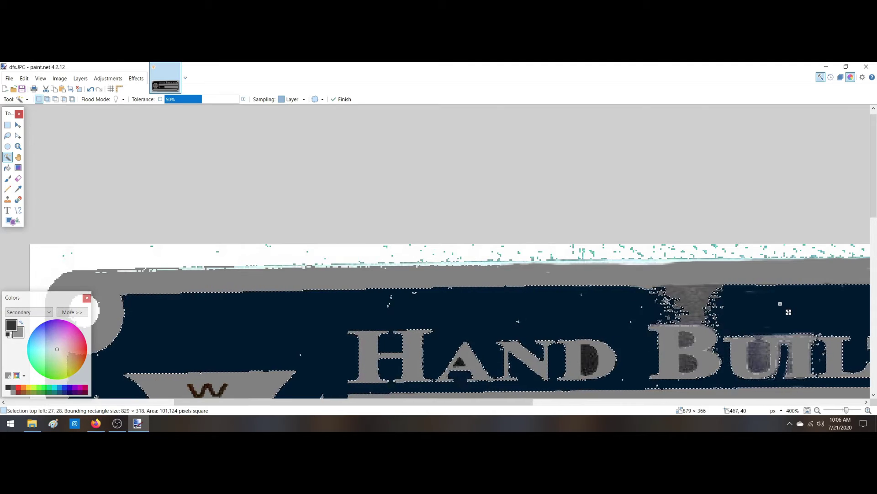
key("BackSpace")
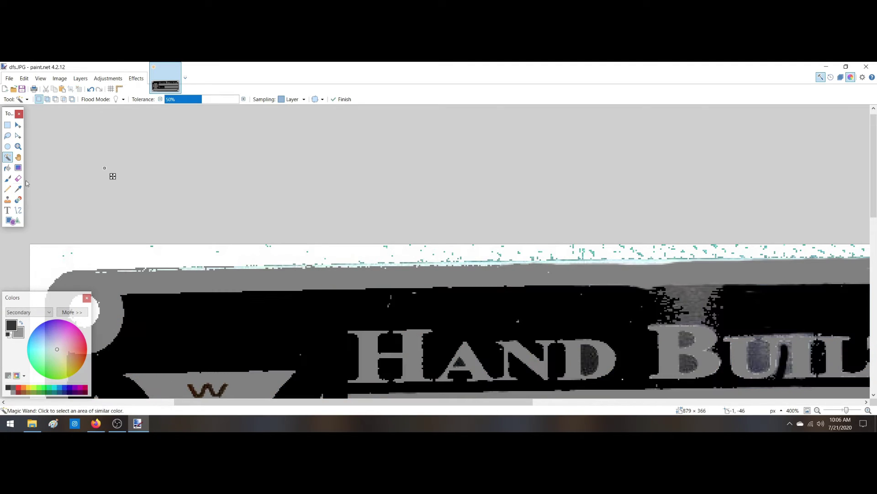
left_click(8, 179)
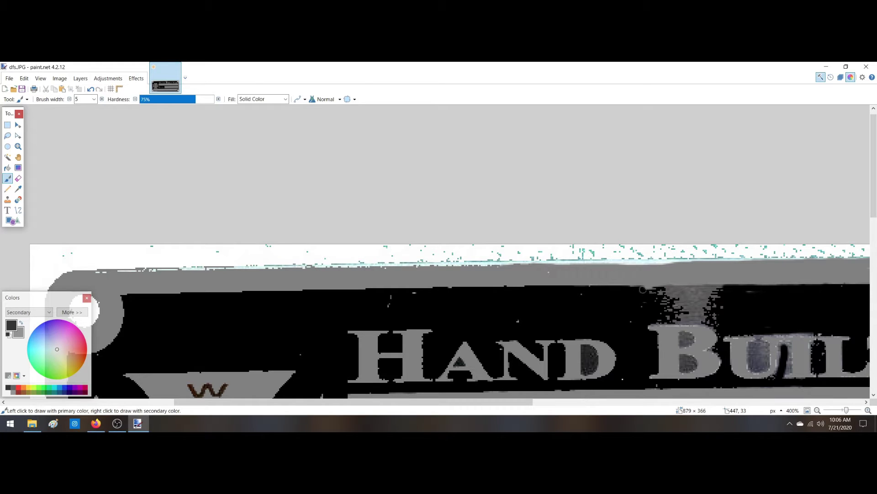
left_click_drag(676, 290, 697, 287)
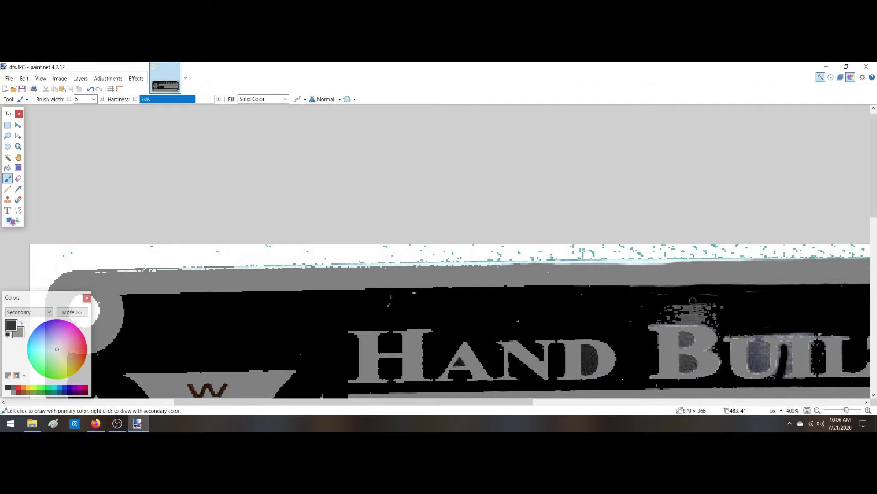
mouse_move(674, 313)
left_mouse_down()
mouse_move(686, 320)
mouse_move(667, 324)
mouse_move(676, 318)
left_mouse_up()
mouse_move(694, 317)
left_mouse_down()
mouse_move(716, 323)
mouse_move(681, 324)
mouse_move(719, 312)
left_mouse_up()
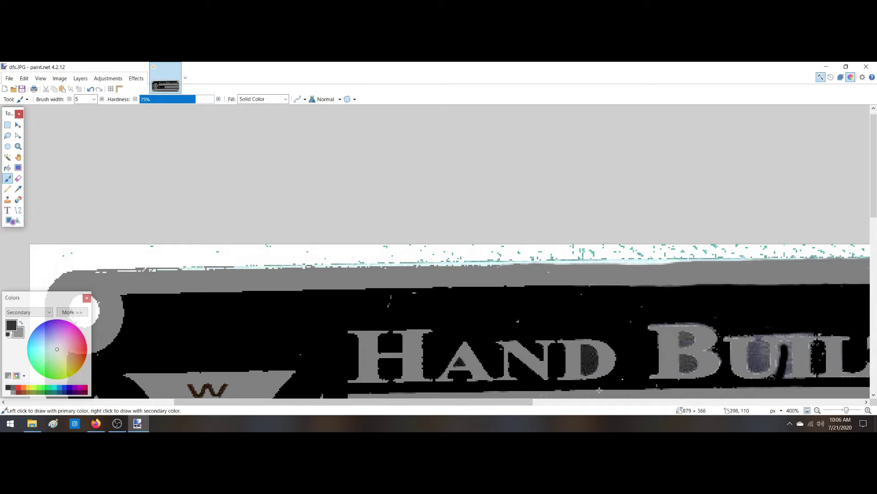
- Select the dark gray center of the D in "Hand" with the Magic Wand and paint it black
left_click(8, 157)
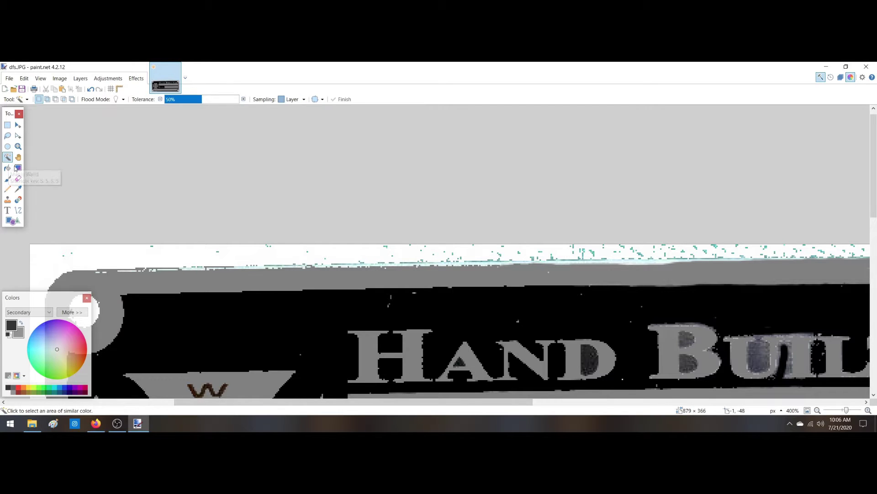
left_click(590, 364)
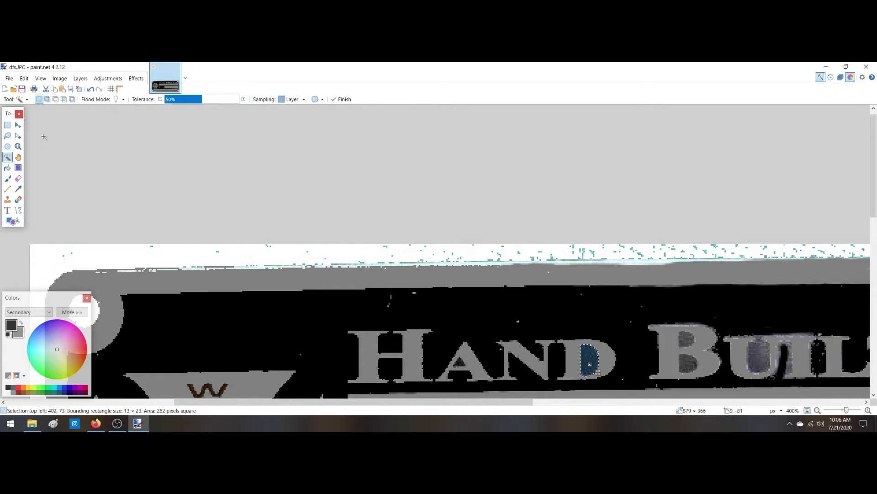
left_click(8, 179)
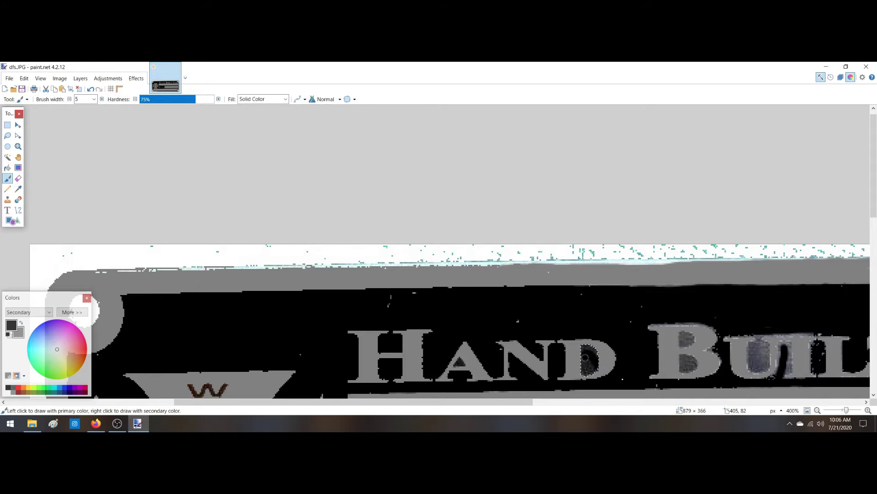
mouse_move(605, 351)
left_mouse_down()
mouse_move(590, 365)
mouse_move(594, 372)
left_mouse_up()
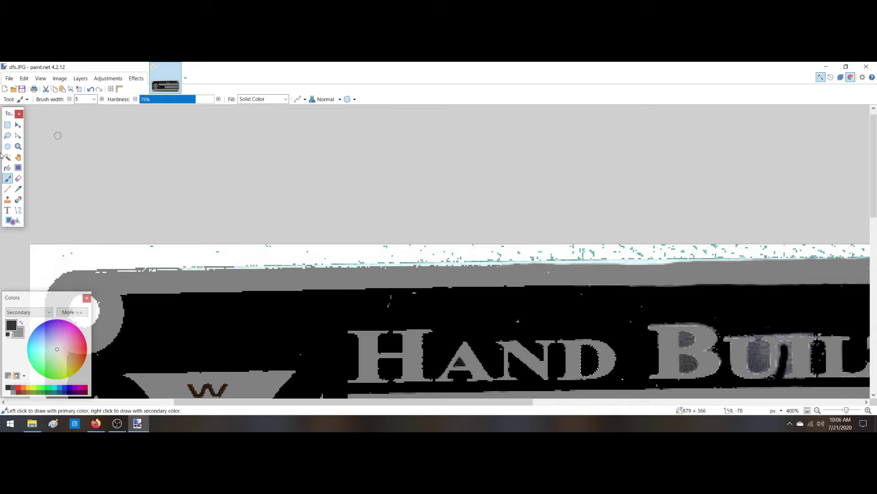
left_click(9, 79)
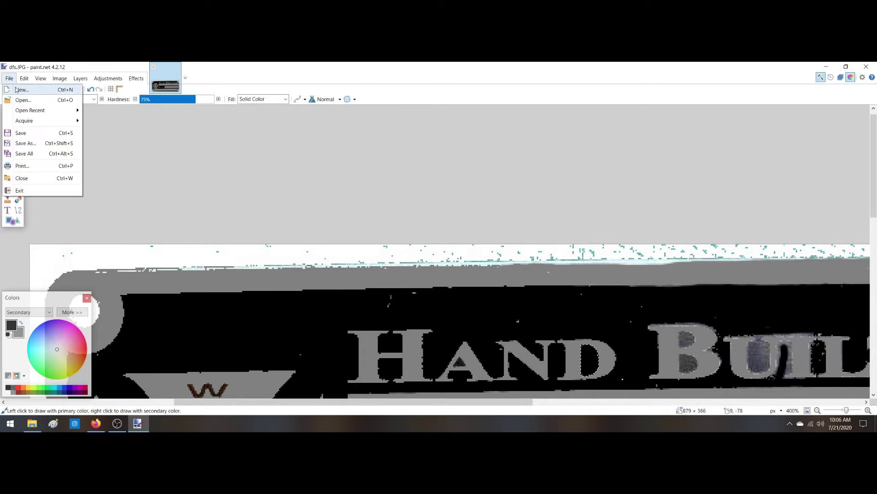
left_click(76, 139)
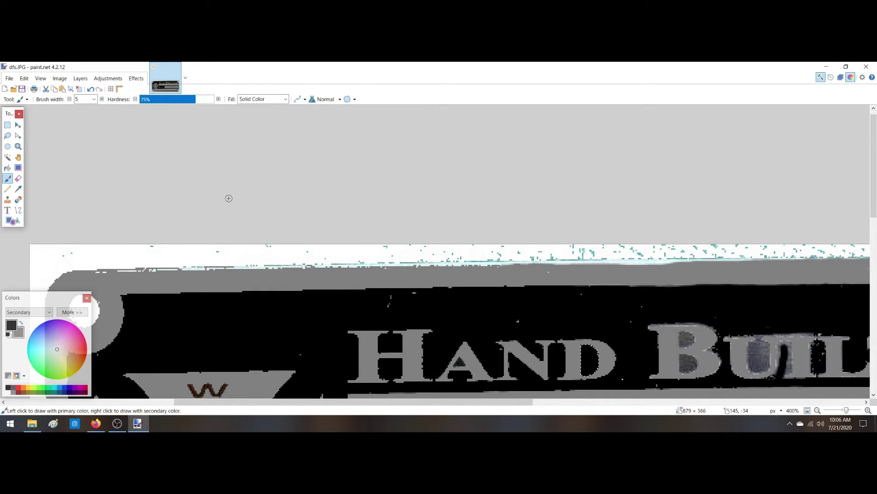
left_click(41, 78)
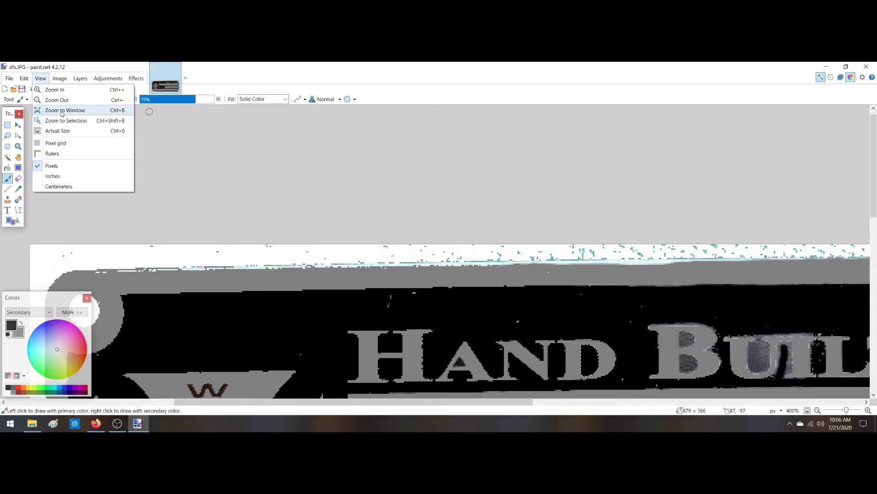
left_click(59, 111)
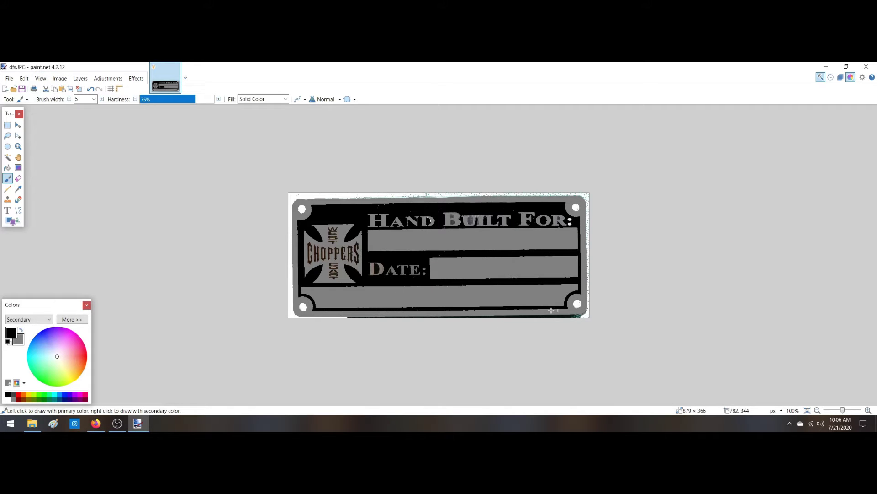
left_click(7, 157)
left_click(301, 196)
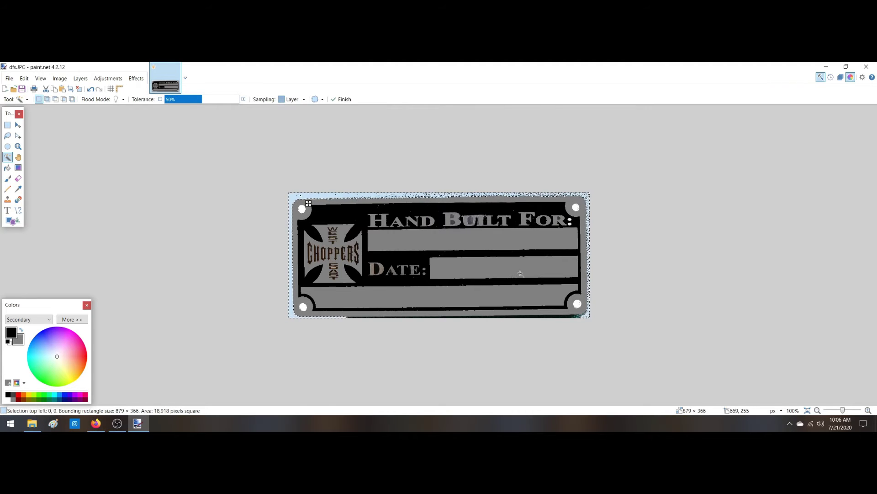
left_click(574, 316)
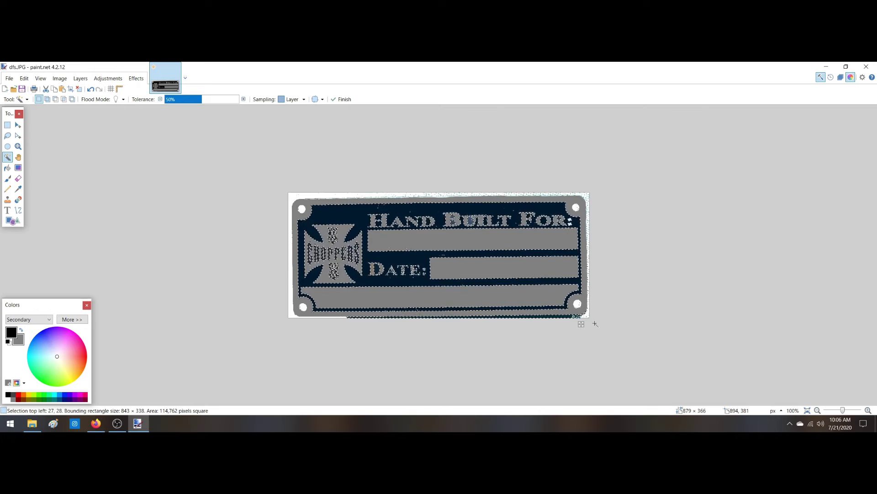
key("ctrl+d")
- Select the dark strip below the plate's bottom border and erase it with the eraser at a brush width of 100
left_click(570, 316)
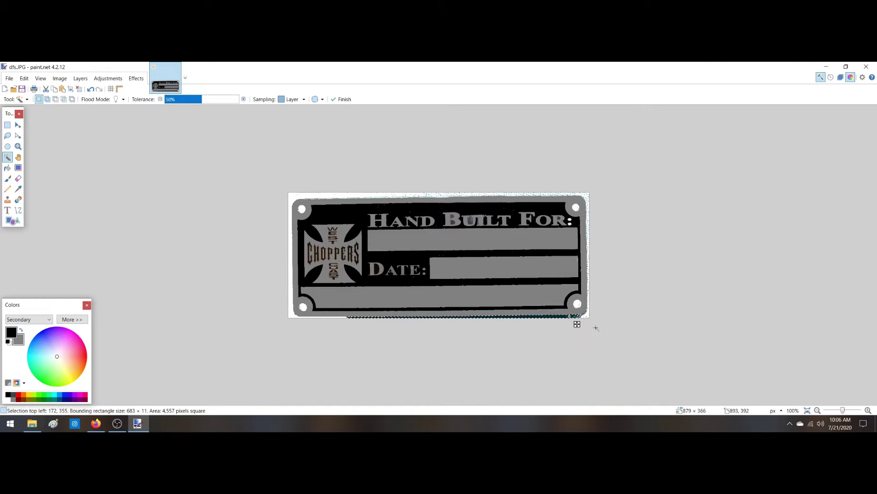
left_click(17, 179)
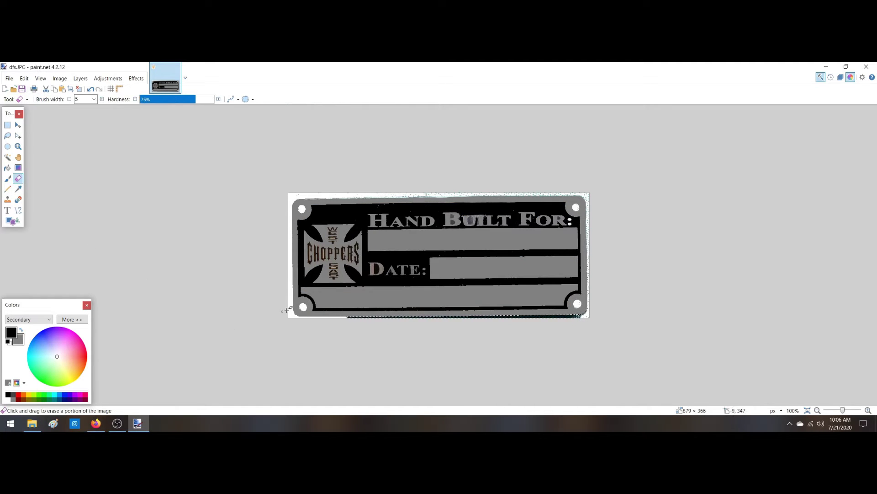
left_click(91, 101)
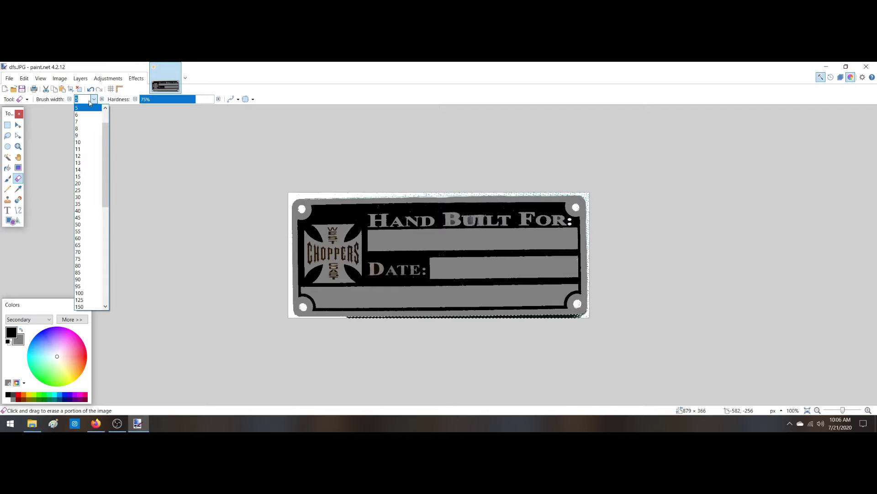
type("10")
left_click(87, 108)
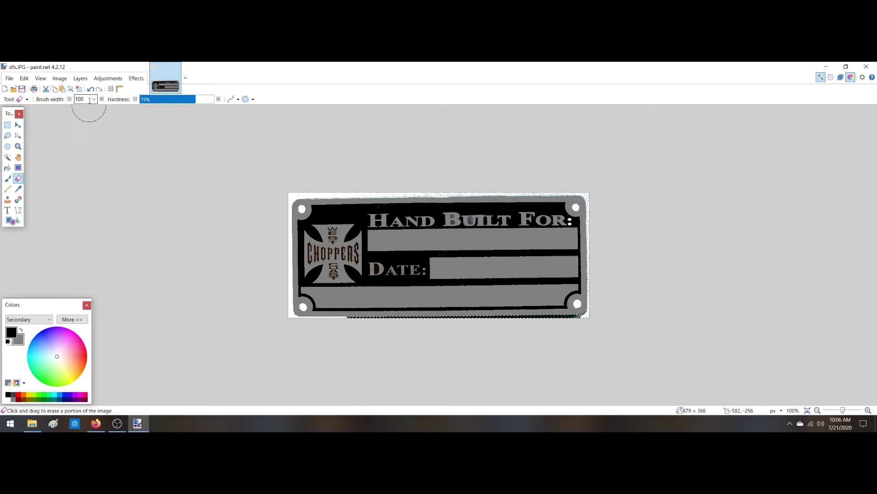
mouse_move(362, 315)
left_mouse_down()
mouse_move(456, 328)
mouse_move(638, 317)
left_mouse_up()
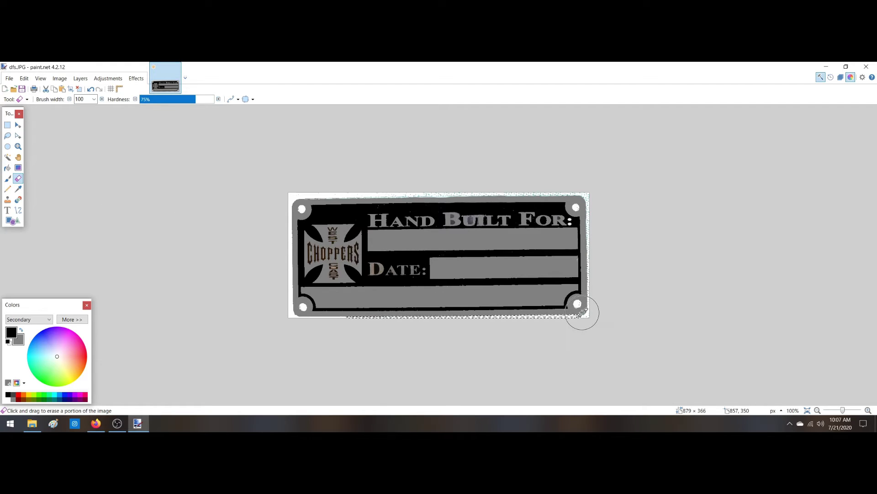
- Clear the selection and erase the white and green remnants outside the plate's lower-right corner
scroll(582, 313, "up", 3, "ctrl")
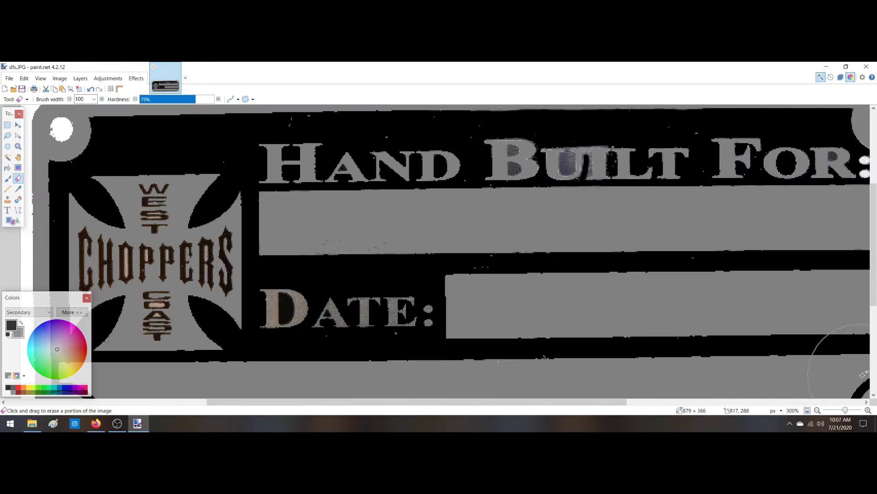
scroll(867, 184, "down", 2)
scroll(844, 184, "down", 1)
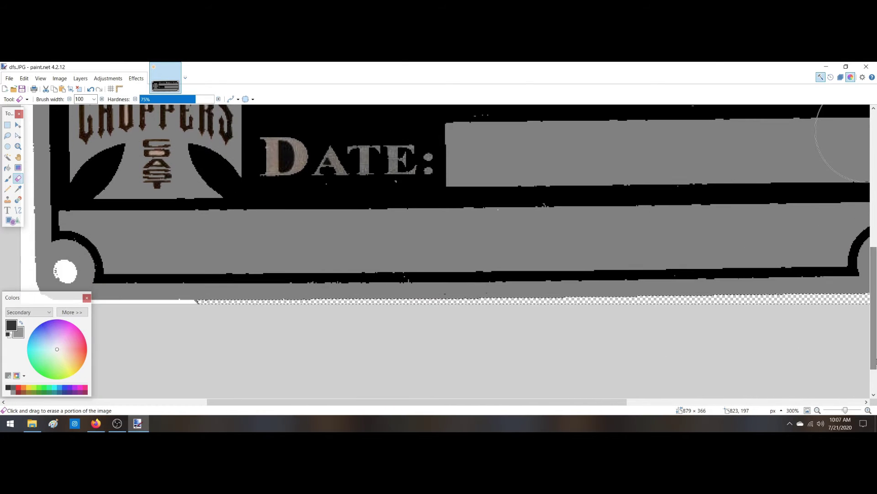
left_click_drag(631, 402, 693, 402)
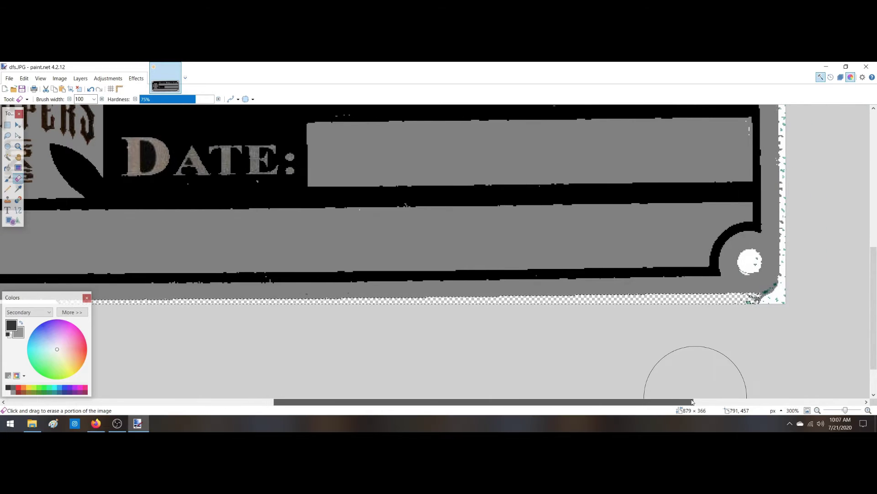
left_click(7, 157)
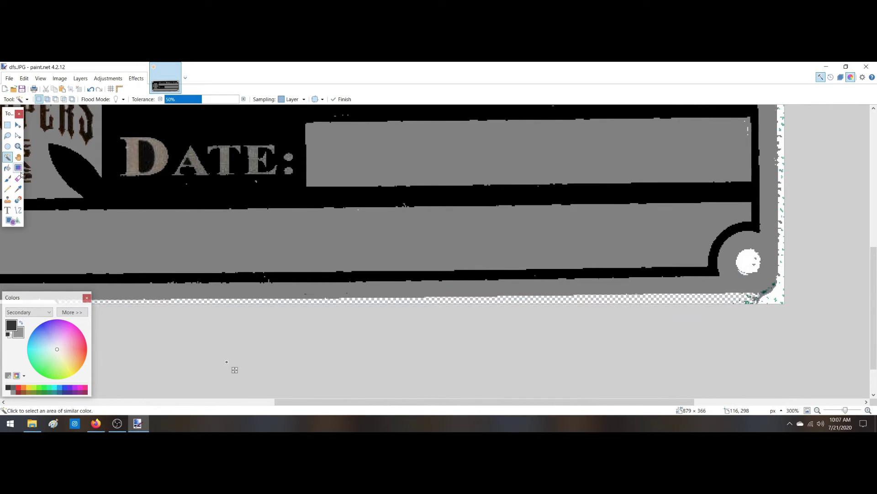
left_click(18, 179)
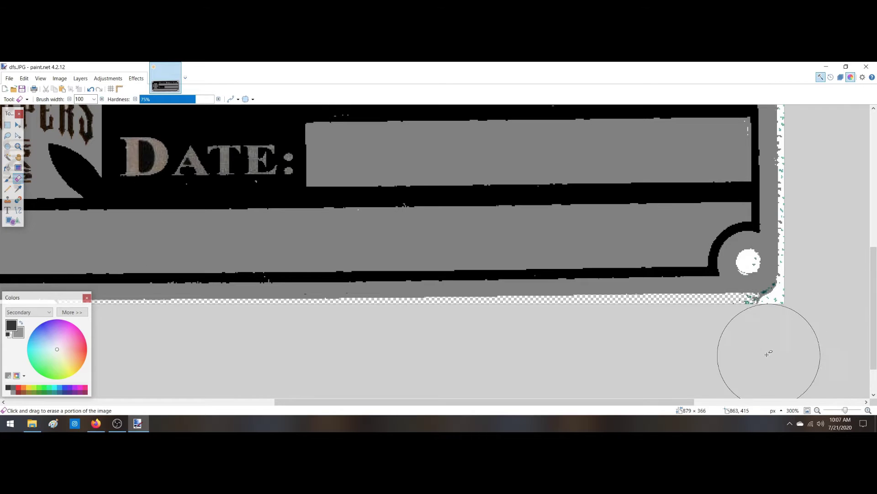
mouse_move(755, 345)
left_mouse_down()
mouse_move(782, 345)
mouse_move(750, 345)
mouse_move(803, 331)
mouse_move(836, 285)
mouse_move(781, 394)
left_mouse_up()
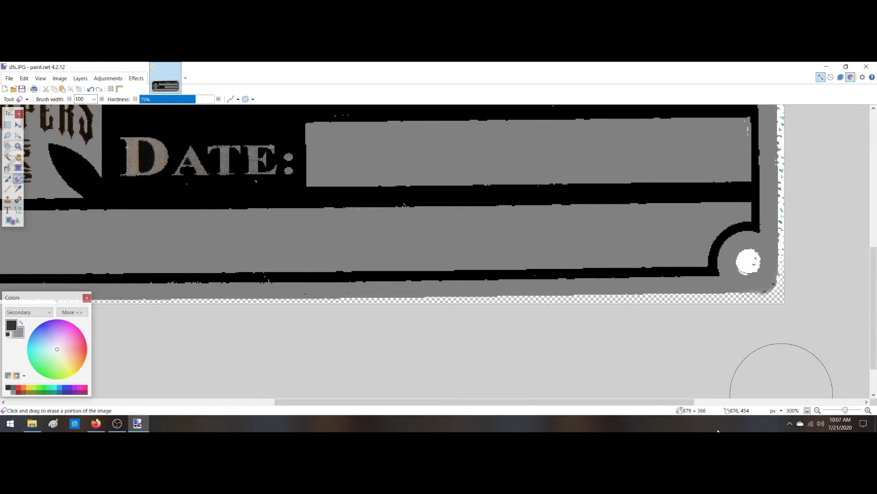
- Select the D of "Date:", make gray the primary color, and paint the letter gray
left_click(40, 78)
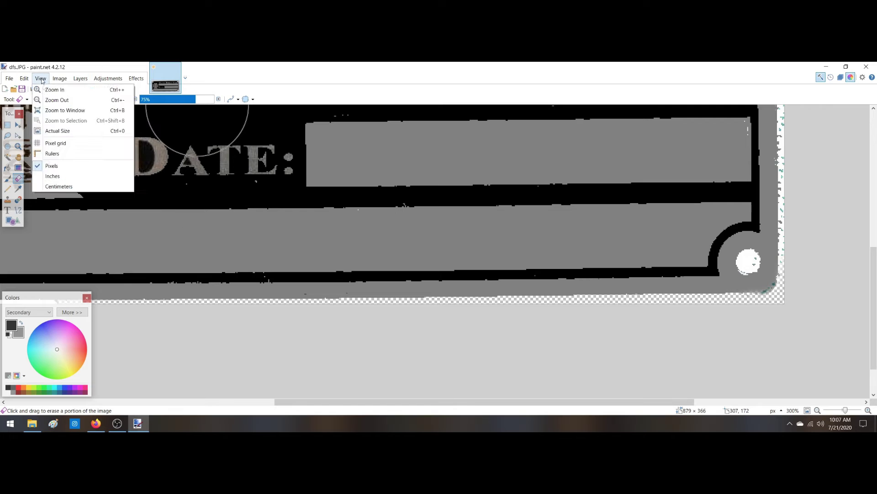
left_click(65, 110)
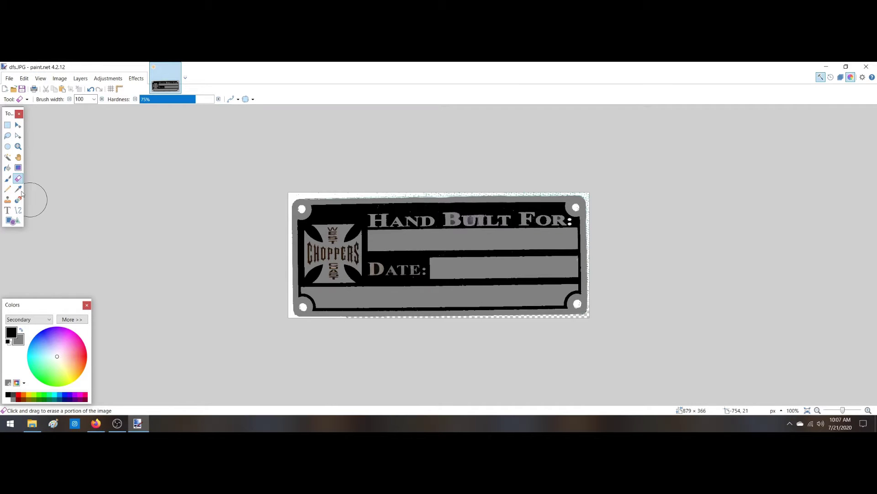
left_click(8, 157)
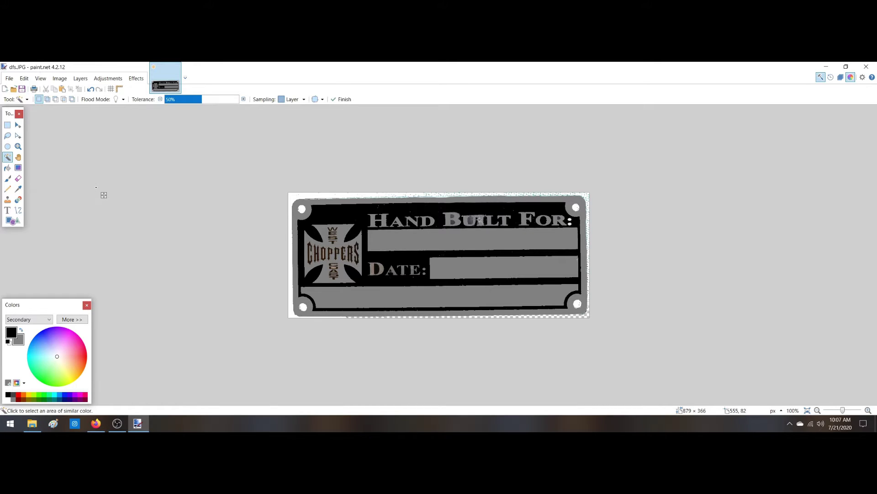
left_click(471, 219)
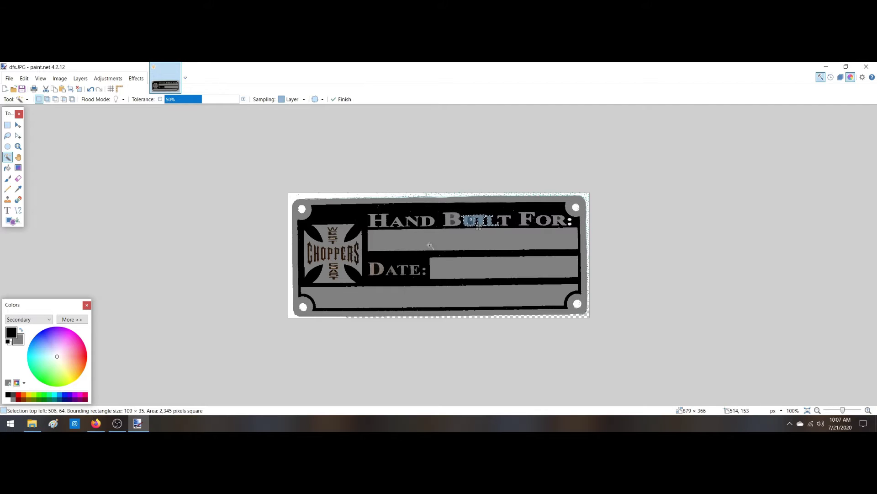
left_click(382, 266)
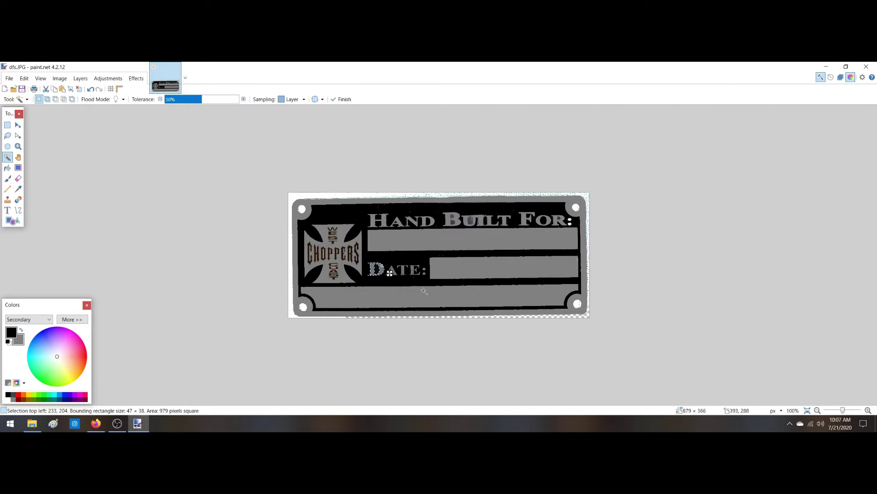
left_click(8, 179)
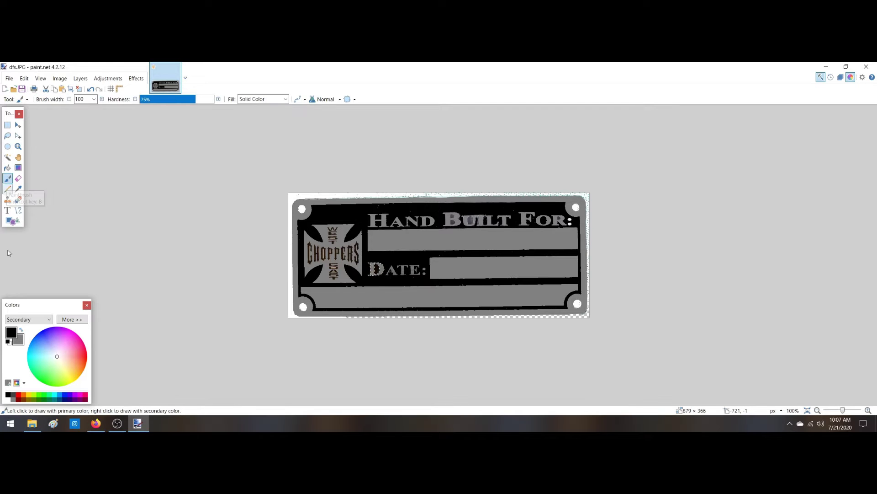
left_click(21, 330)
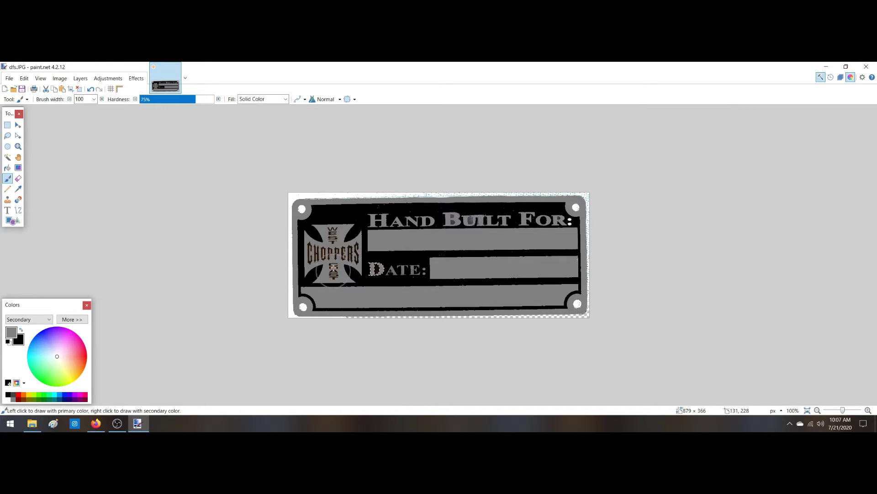
- Select the letters A, T and E of "Date:" one at a time, paint each gray, and clear the selection
left_click(8, 156)
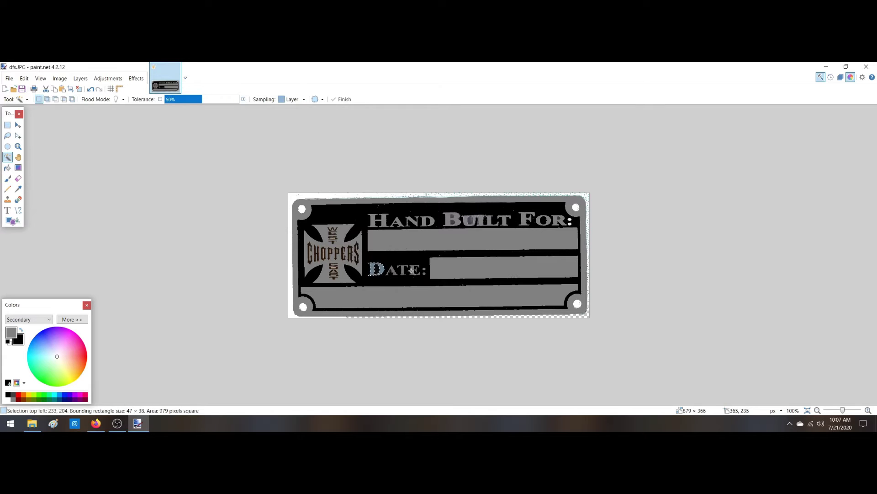
left_click(393, 270)
left_click(7, 178)
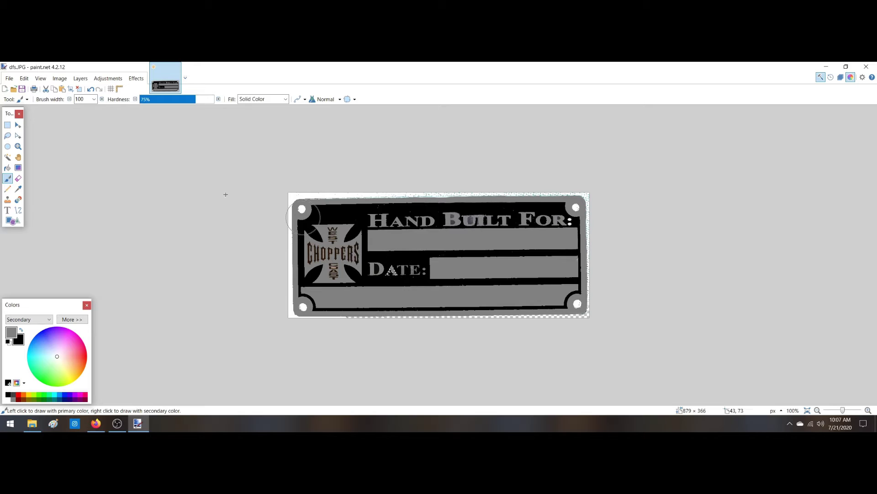
left_click(7, 157)
left_click(418, 271)
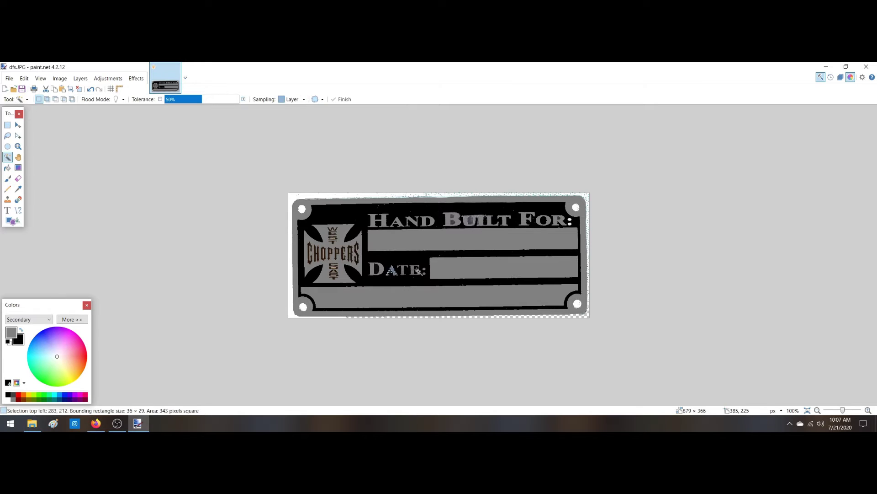
left_click(403, 270)
left_click(8, 178)
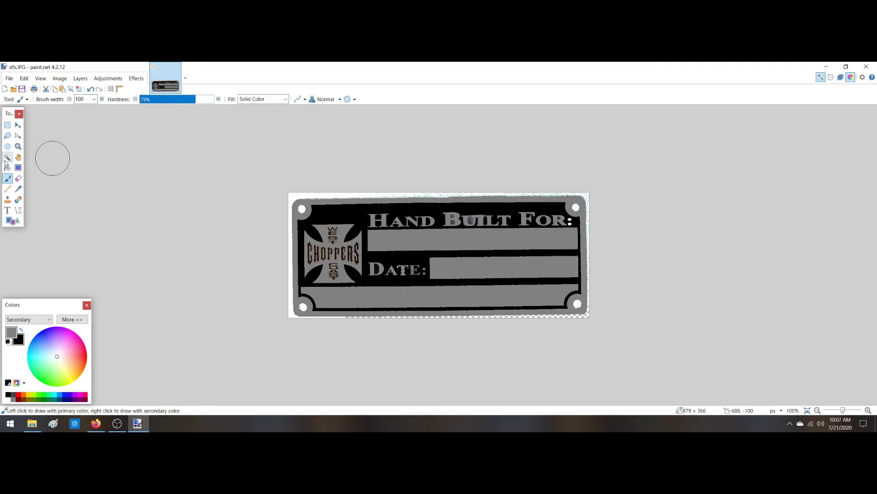
left_click(7, 158)
left_click(413, 271)
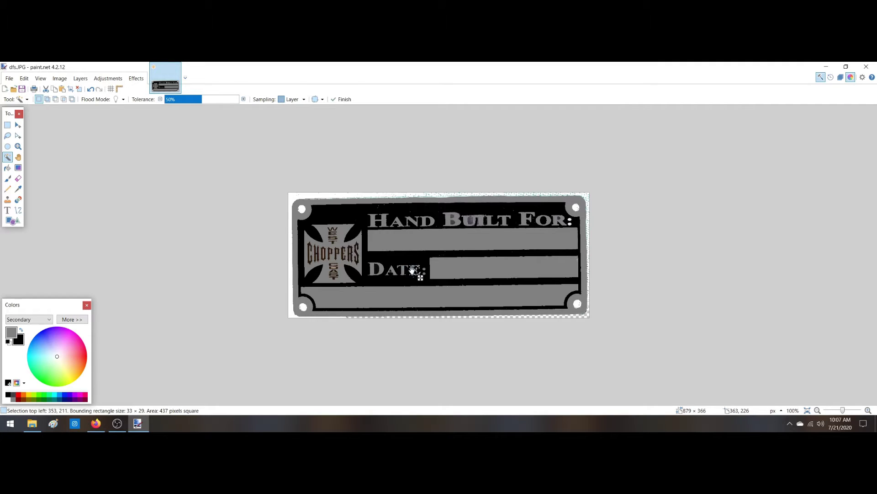
left_click(7, 178)
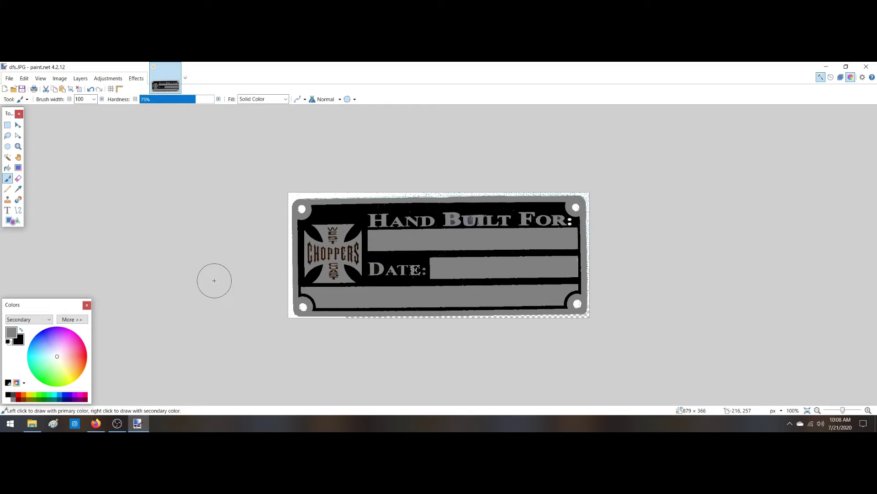
left_click(8, 157)
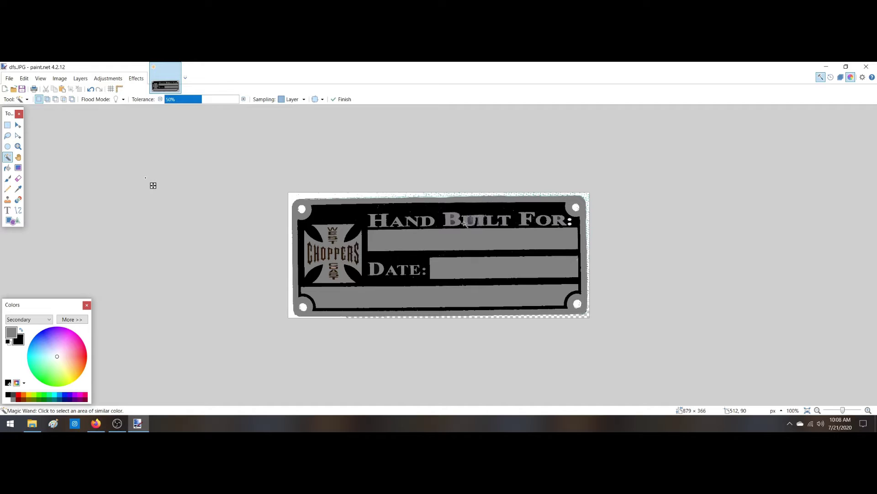
- Make black the primary color and paint the inside of the U in "Built" black with a brush width of 2
scroll(464, 223, "up", 3, "ctrl")
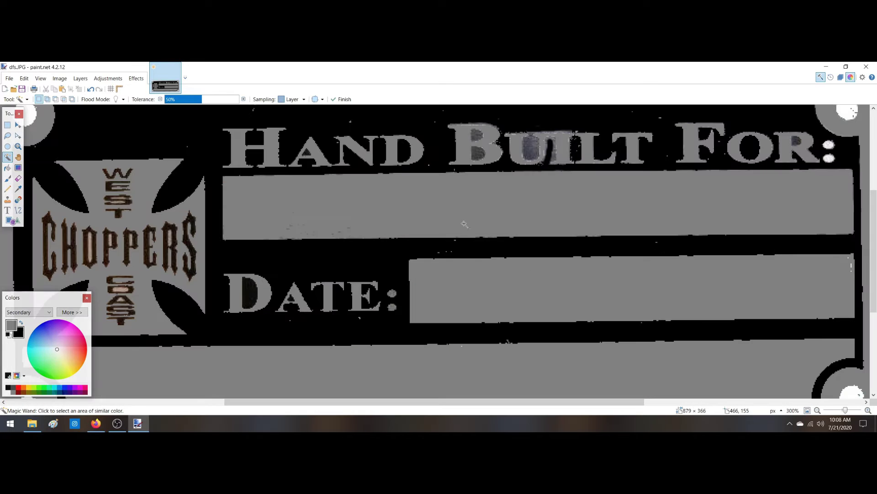
left_click(7, 177)
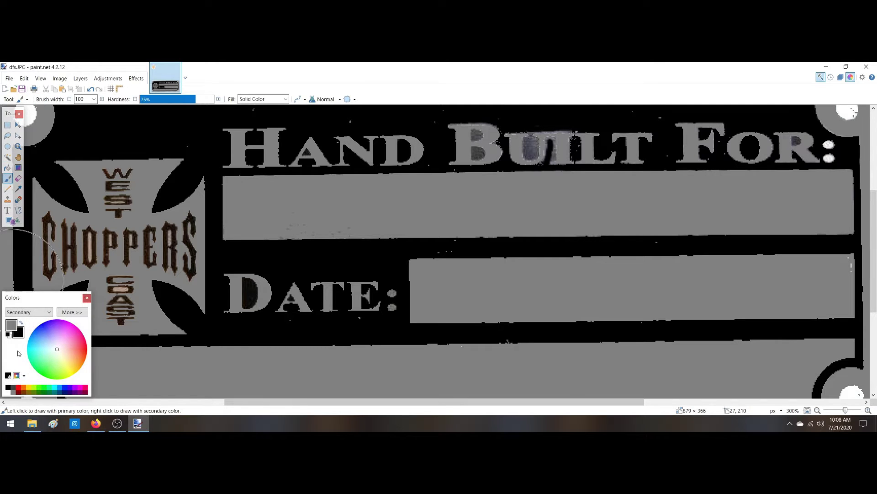
left_click(21, 323)
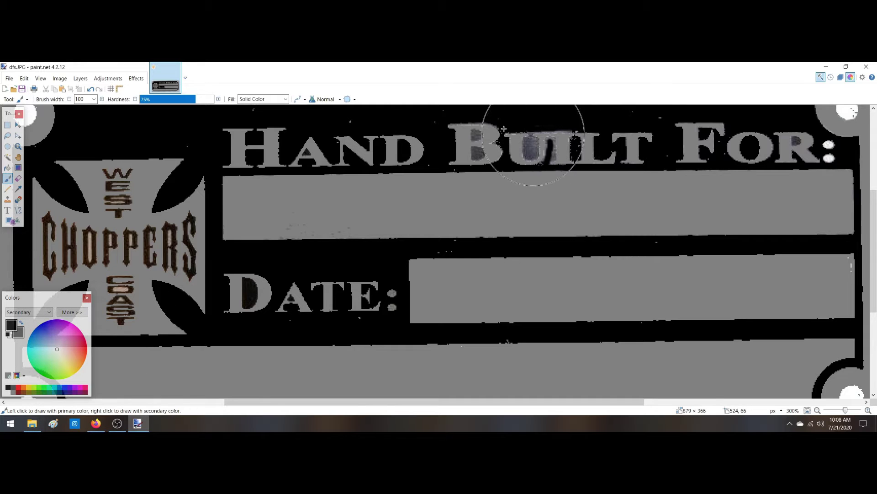
left_click(80, 100)
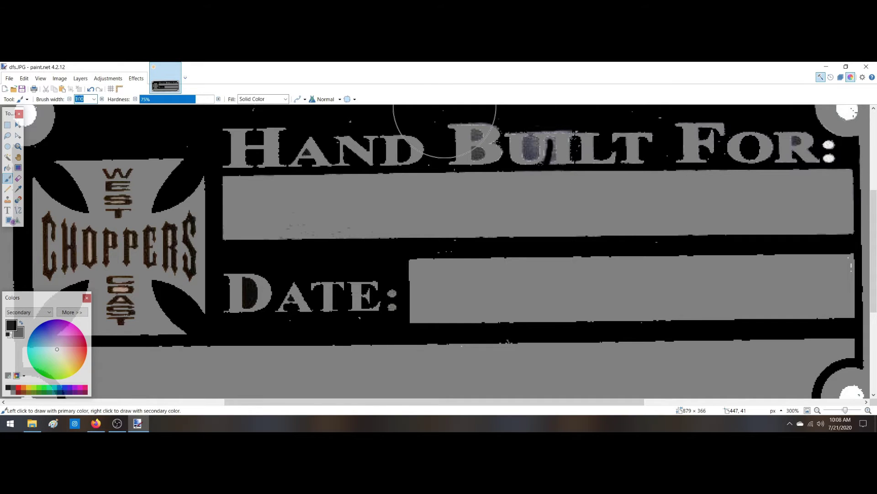
type("2")
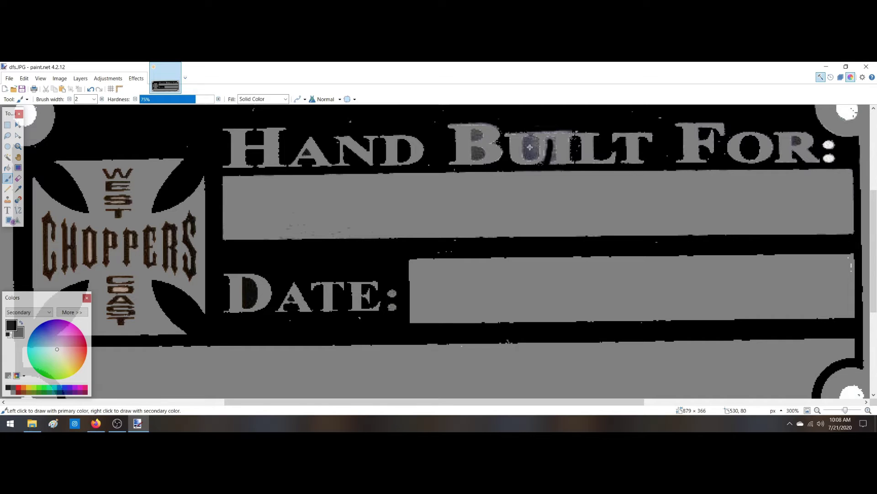
mouse_move(530, 147)
left_mouse_down()
mouse_move(541, 155)
mouse_move(533, 135)
left_mouse_up()
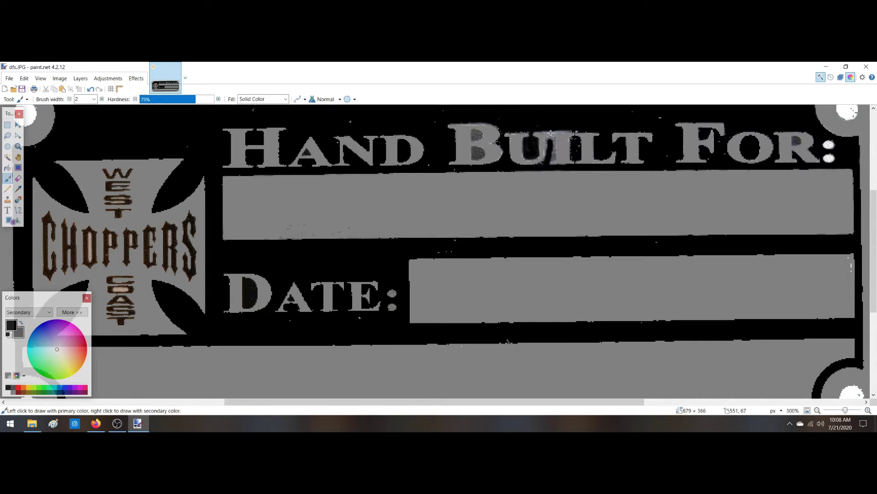
- Separate the tops of the U and I in "Built" by painting black between them with a brush width of 1
scroll(551, 132, "up", 5, "ctrl")
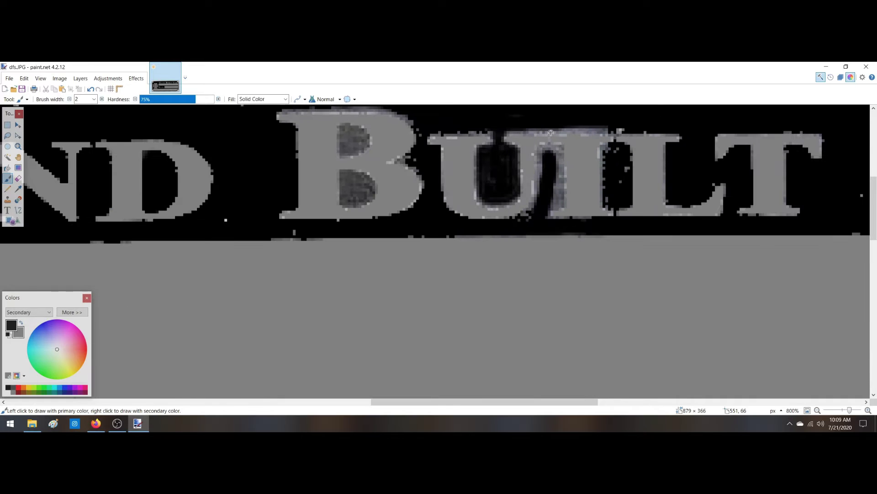
scroll(551, 132, "up", 6, "ctrl")
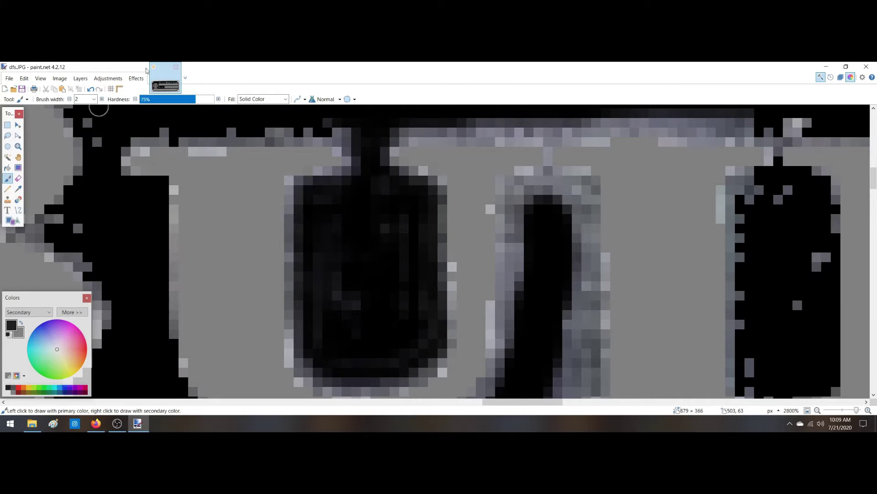
double_click(82, 100)
type("1")
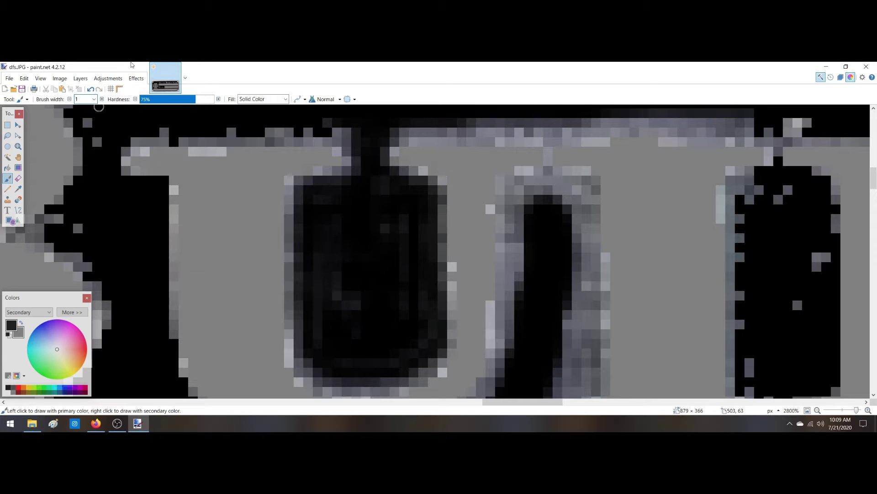
left_click(548, 150)
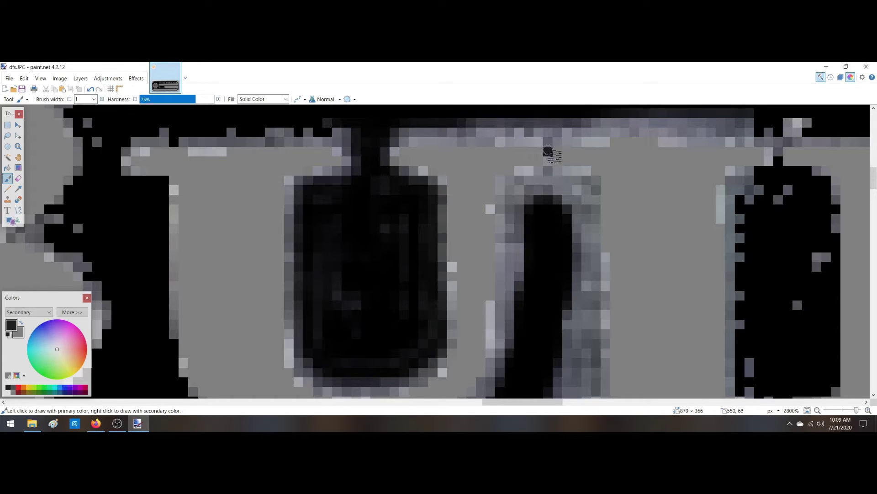
mouse_move(548, 156)
left_mouse_down()
mouse_move(542, 172)
mouse_move(514, 171)
mouse_move(523, 183)
mouse_move(503, 185)
mouse_move(500, 215)
mouse_move(514, 192)
mouse_move(524, 201)
mouse_move(564, 174)
mouse_move(555, 178)
mouse_move(574, 175)
mouse_move(597, 190)
mouse_move(592, 220)
mouse_move(574, 173)
mouse_move(560, 176)
mouse_move(579, 171)
mouse_move(594, 185)
mouse_move(585, 197)
left_mouse_up()
mouse_move(591, 215)
left_mouse_down()
mouse_move(592, 254)
mouse_move(594, 194)
mouse_move(576, 208)
mouse_move(551, 192)
mouse_move(559, 198)
mouse_move(563, 175)
mouse_move(542, 180)
left_mouse_up()
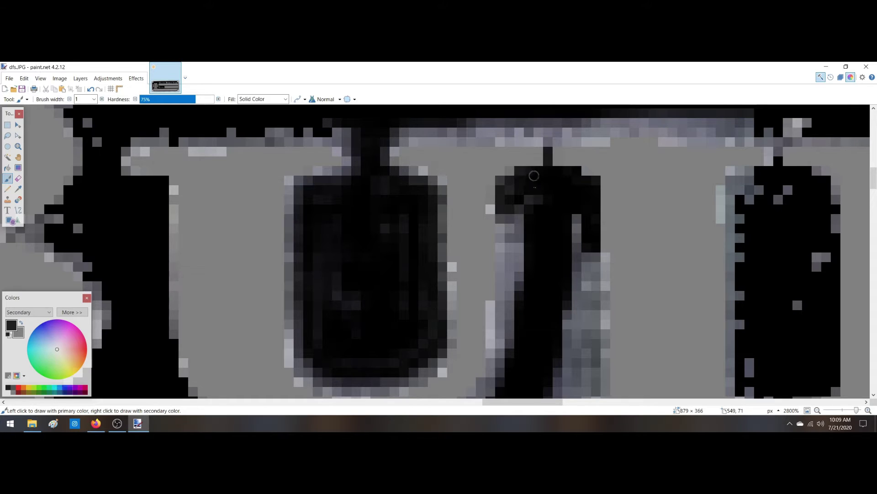
left_click(502, 182)
left_click(527, 198)
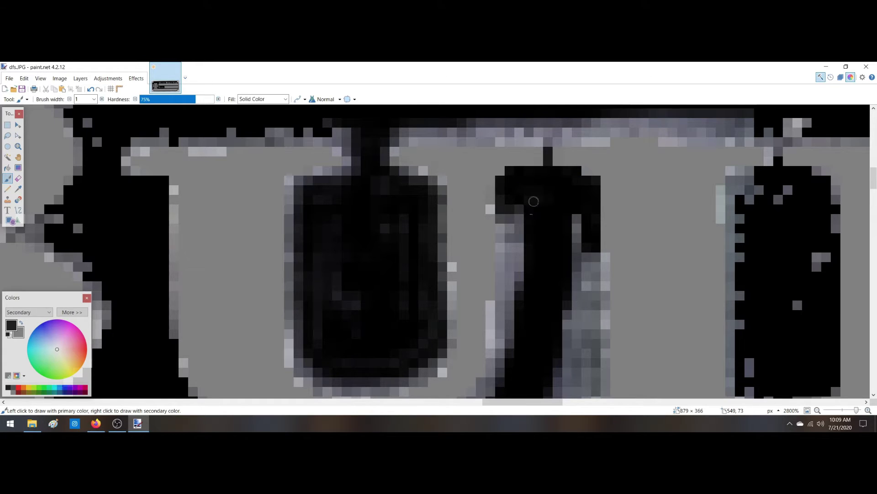
- Paint the gray fringes black above the U and I of "Built", inside the U, and along the U's right side
mouse_move(561, 134)
left_mouse_down()
mouse_move(404, 131)
mouse_move(393, 147)
mouse_move(374, 134)
mouse_move(341, 139)
mouse_move(342, 149)
mouse_move(362, 146)
mouse_move(350, 150)
mouse_move(352, 173)
mouse_move(321, 173)
mouse_move(418, 173)
mouse_move(443, 190)
mouse_move(438, 184)
mouse_move(434, 243)
left_mouse_up()
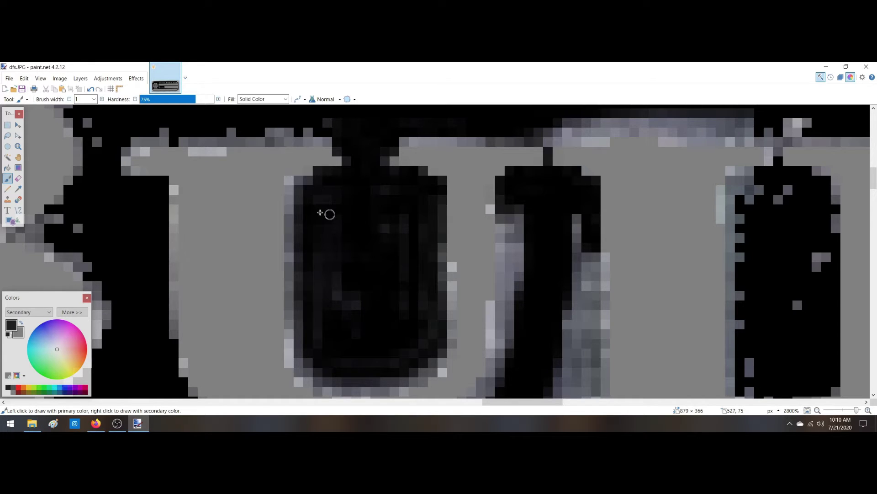
mouse_move(297, 194)
left_mouse_down()
mouse_move(289, 180)
mouse_move(290, 356)
mouse_move(305, 380)
mouse_move(326, 386)
mouse_move(385, 388)
mouse_move(434, 366)
mouse_move(441, 371)
mouse_move(431, 209)
left_mouse_up()
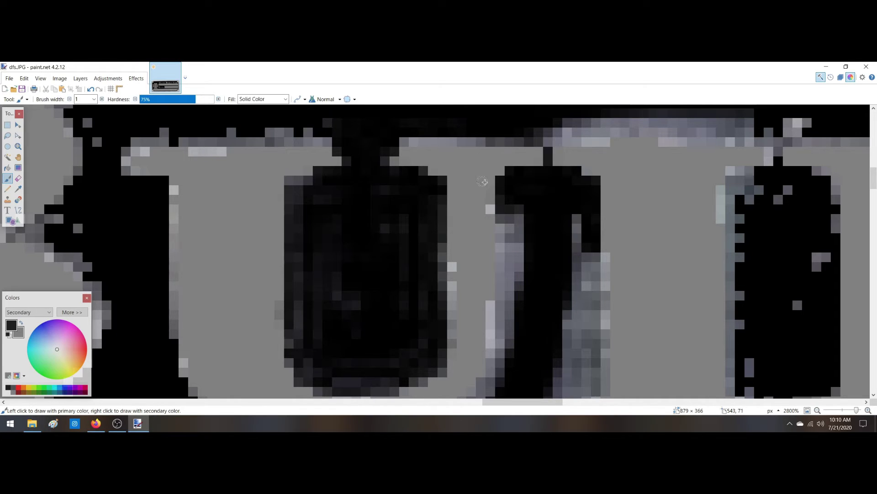
mouse_move(500, 217)
left_mouse_down()
mouse_move(506, 322)
mouse_move(492, 313)
mouse_move(505, 356)
mouse_move(495, 331)
mouse_move(515, 285)
mouse_move(502, 266)
left_mouse_up()
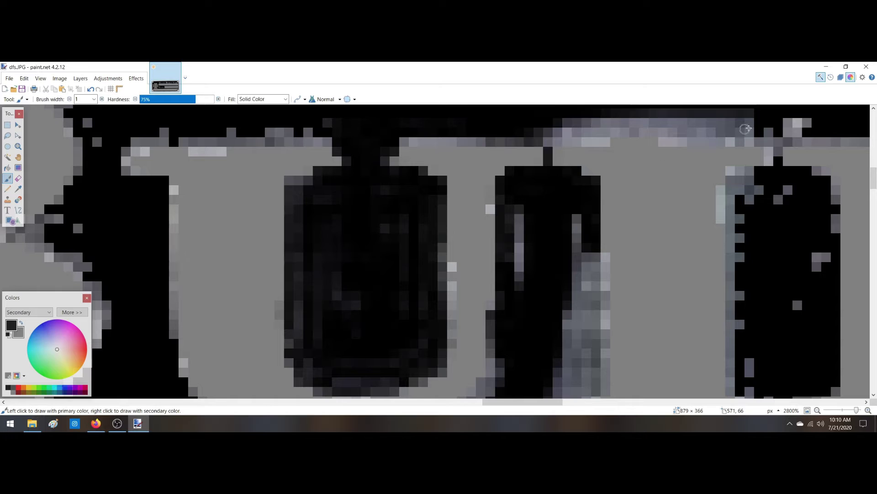
mouse_move(745, 120)
left_mouse_down()
mouse_move(539, 123)
mouse_move(800, 131)
mouse_move(543, 138)
mouse_move(580, 142)
left_mouse_up()
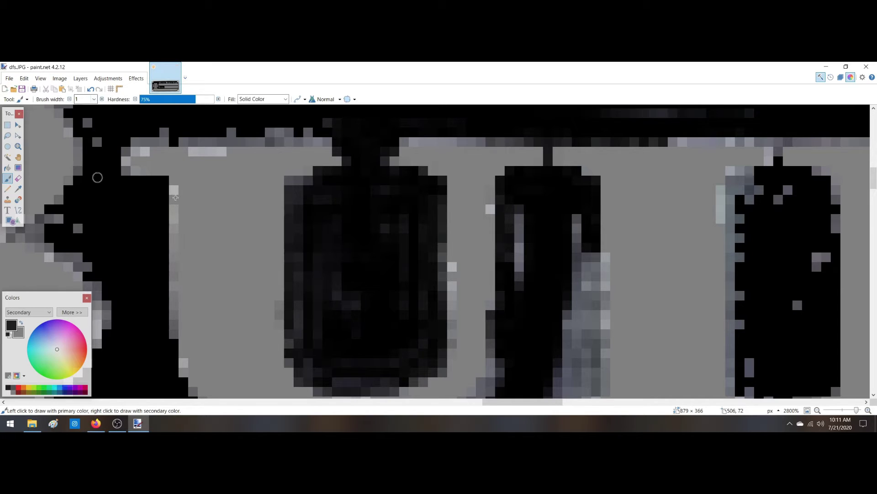
left_click(40, 78)
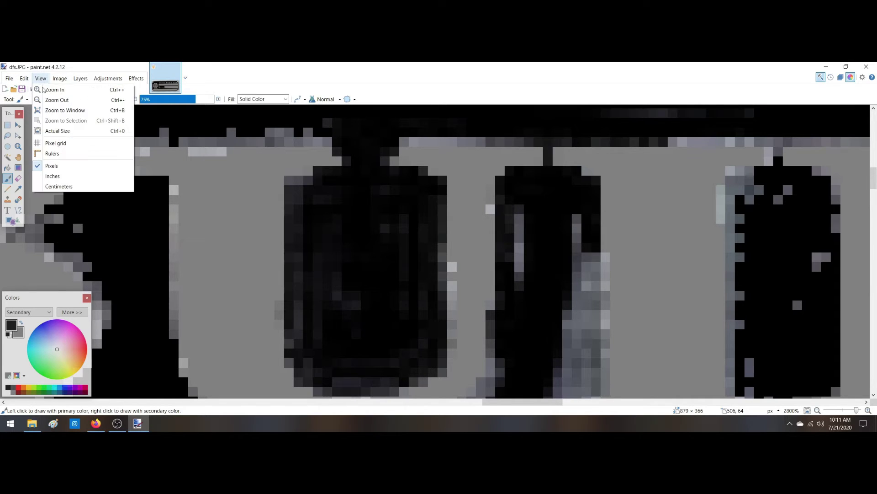
left_click(55, 110)
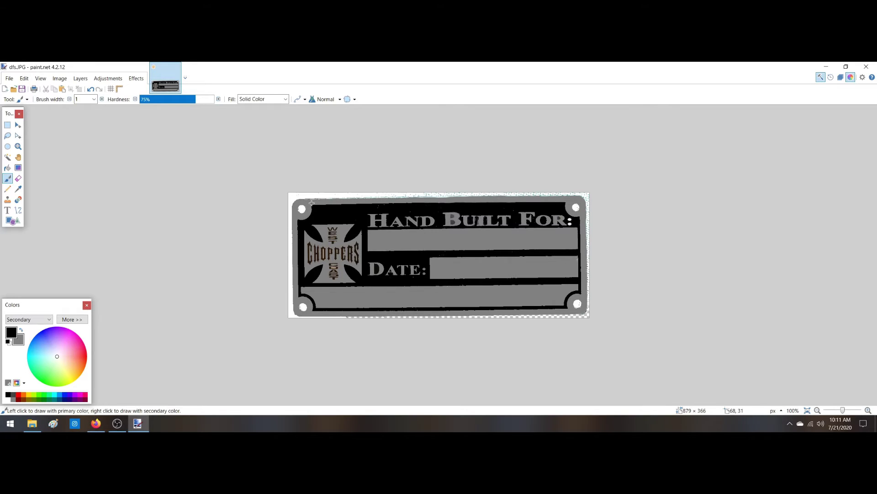
left_click(8, 157)
left_click(312, 204)
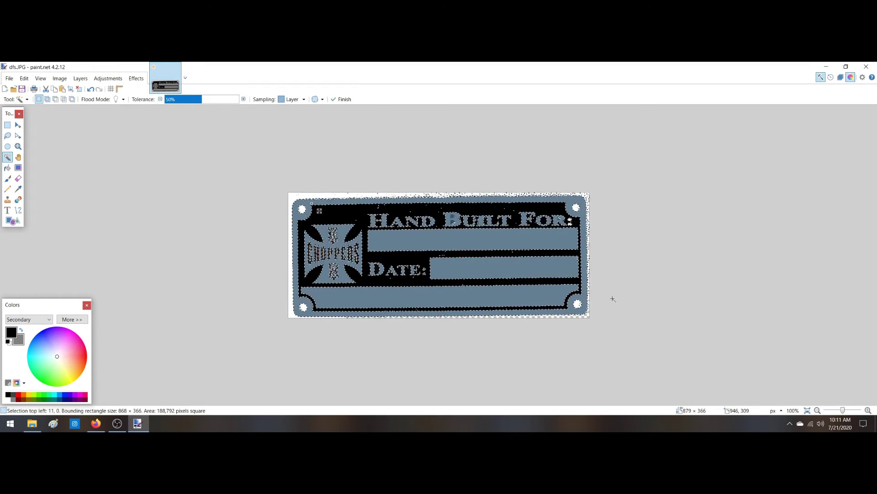
key("ctrl+i")
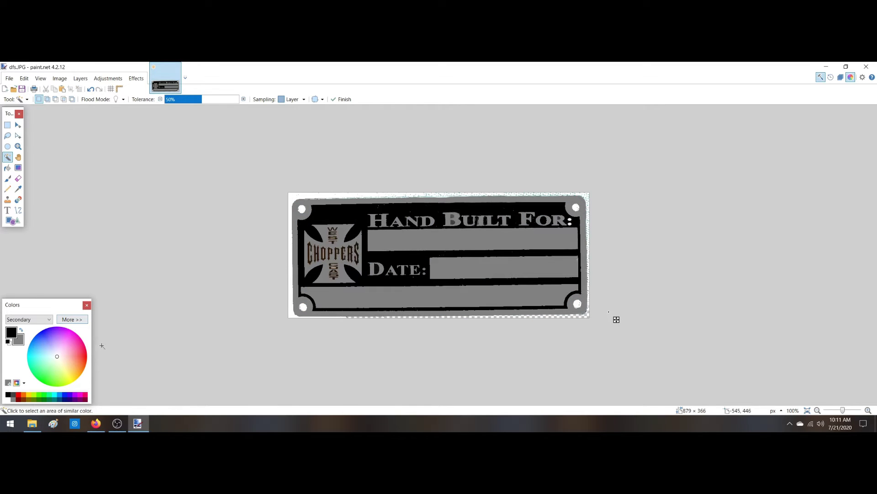
- Sample the white outside the plate as the primary color, select the gray outer border, and invert the selection
left_click(18, 189)
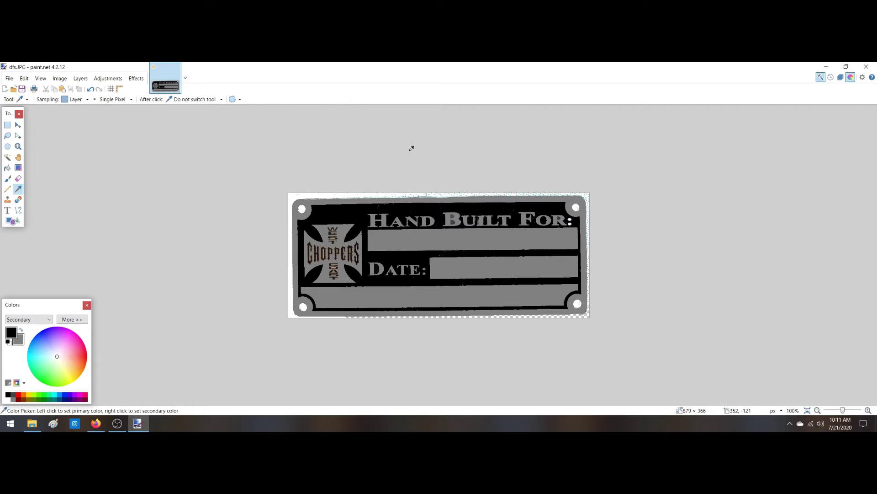
left_click(427, 193)
left_click(7, 157)
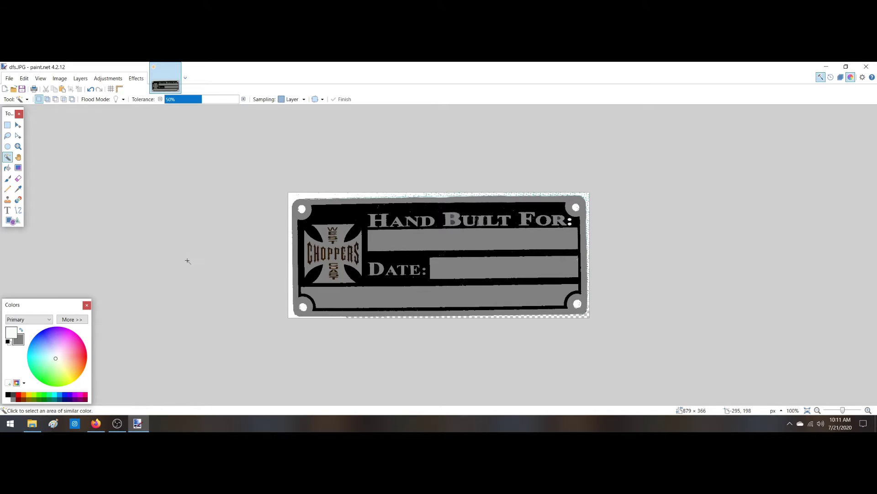
left_click(339, 204)
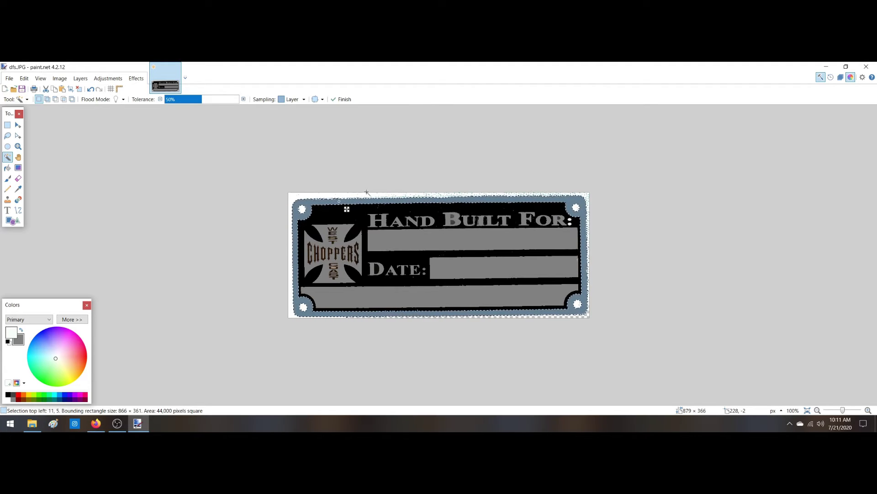
key("ctrl+i")
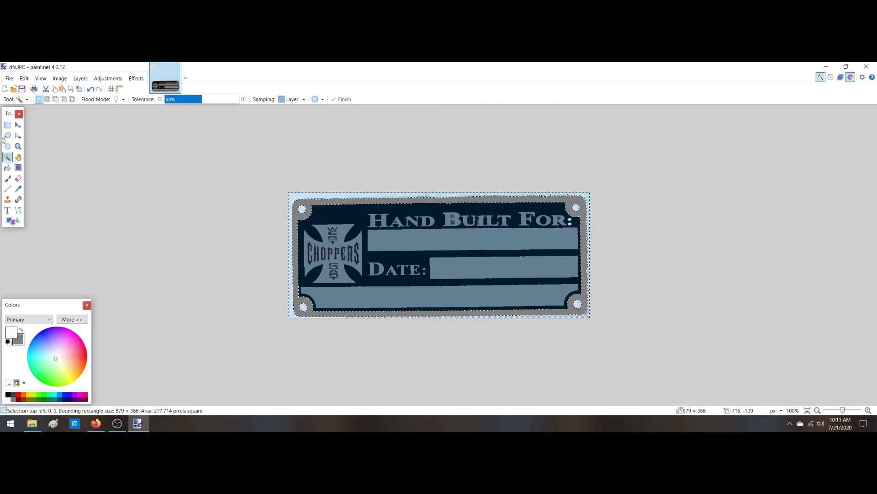
- Erase the white surroundings outside the border at brush width 50, undoing the strokes that cut into the plate, and clear the selection
left_click(20, 181)
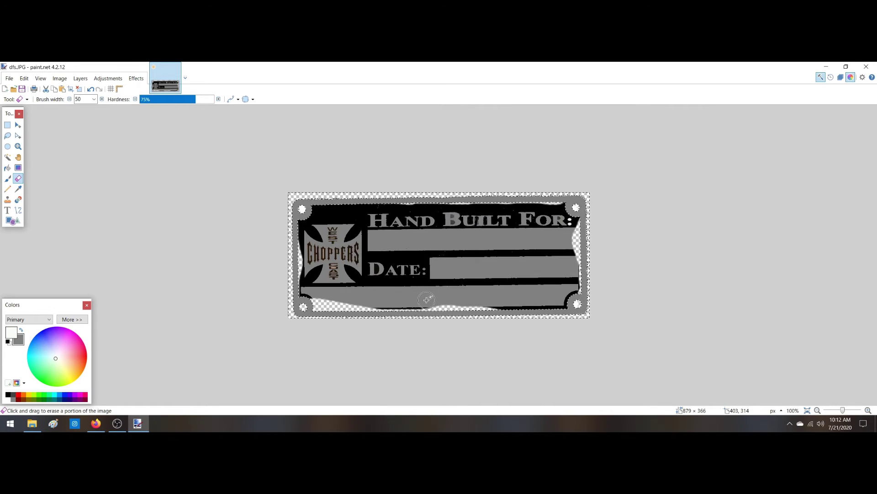
left_click(90, 89)
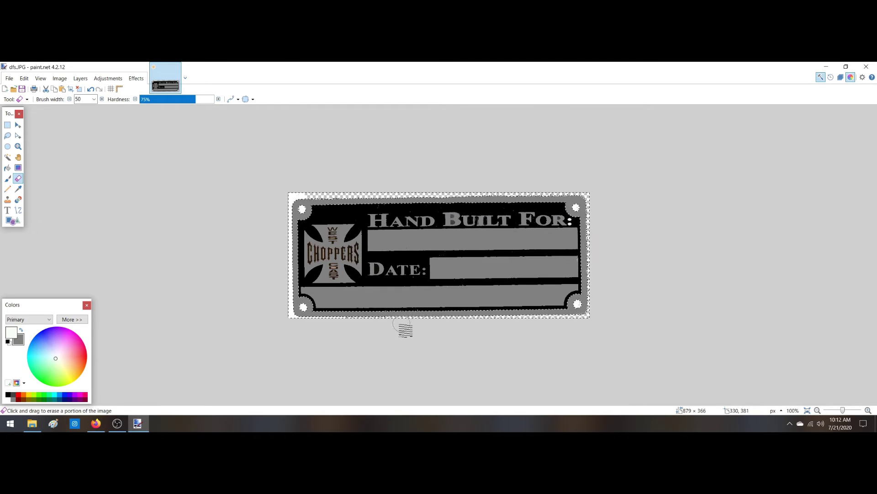
mouse_move(357, 321)
left_mouse_down()
mouse_move(288, 310)
mouse_move(289, 215)
mouse_move(292, 202)
mouse_move(307, 195)
left_mouse_up()
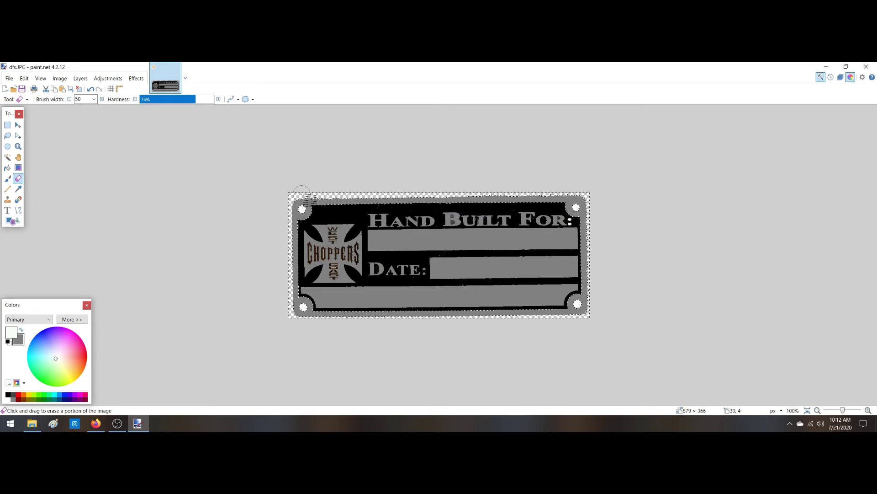
left_click(7, 156)
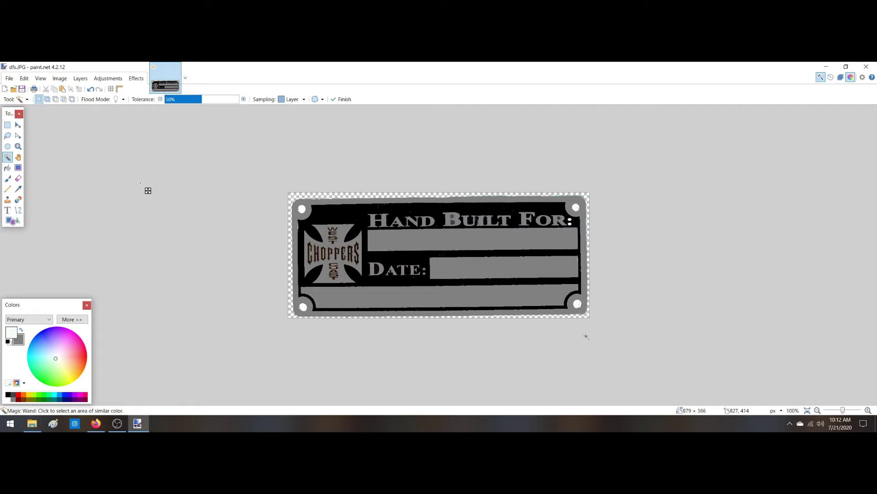
- Check the gray regions by selecting the outer border and all gray areas with the Magic Wand, clearing each selection
left_click(571, 310)
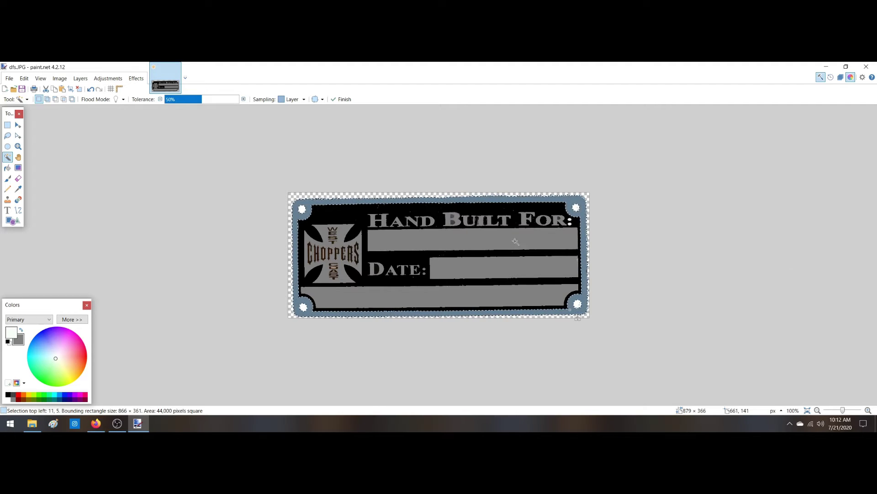
left_click(658, 312)
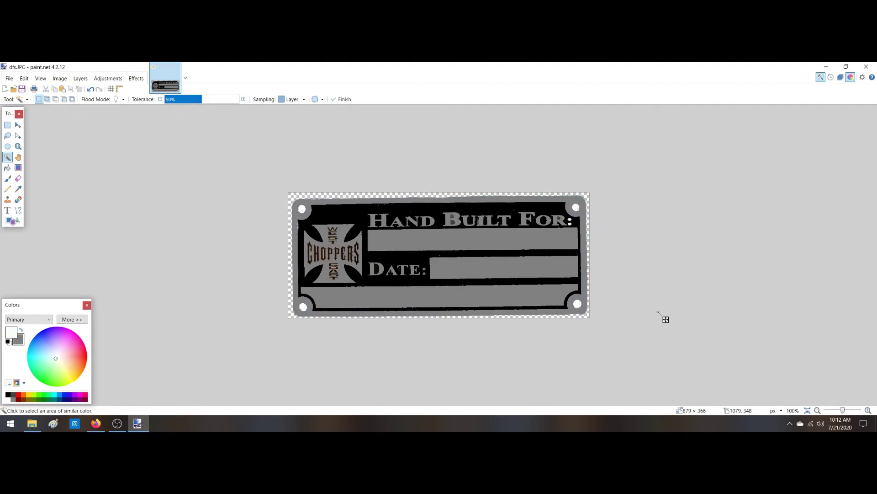
left_click(586, 298)
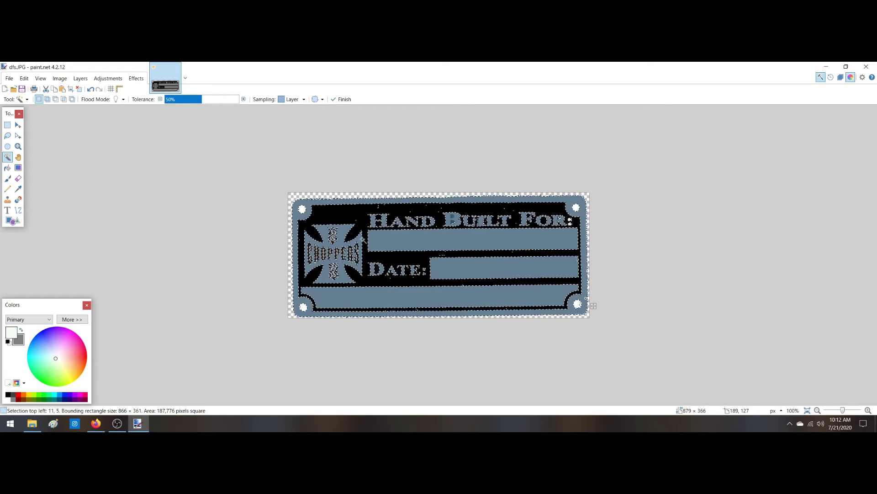
left_click(771, 248)
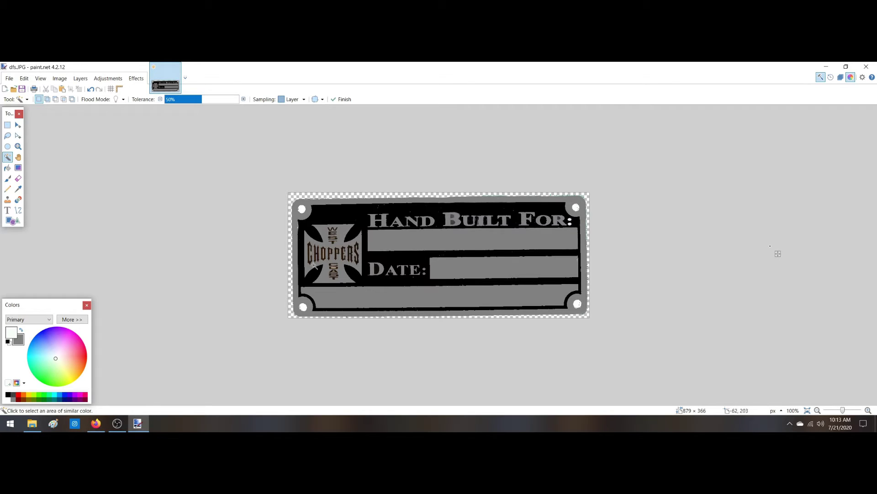
left_click(440, 236)
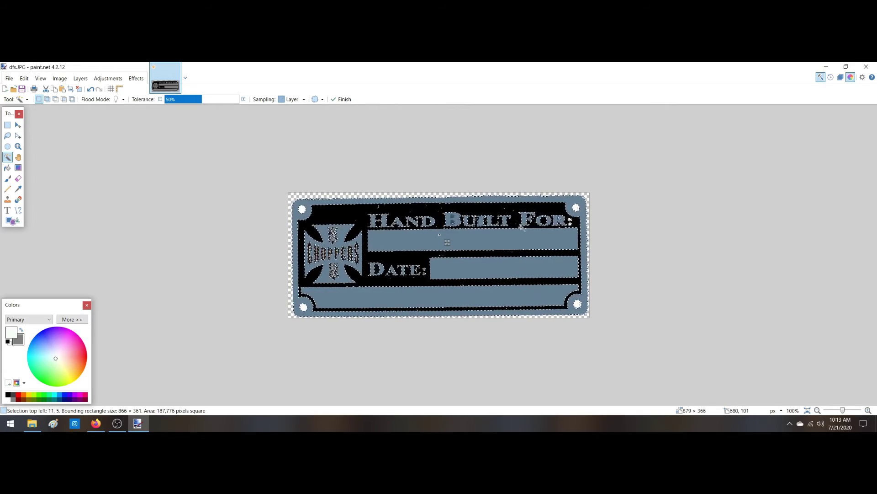
key("ctrl+d")
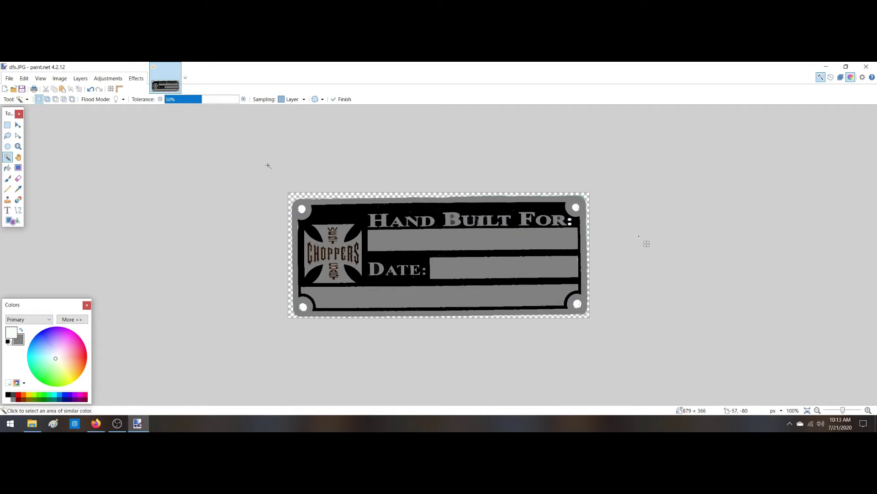
- Save the plate image as a JPEG at quality 95 with 4:4:4 chroma subsampling and close paint.net
left_click(9, 80)
left_click(22, 131)
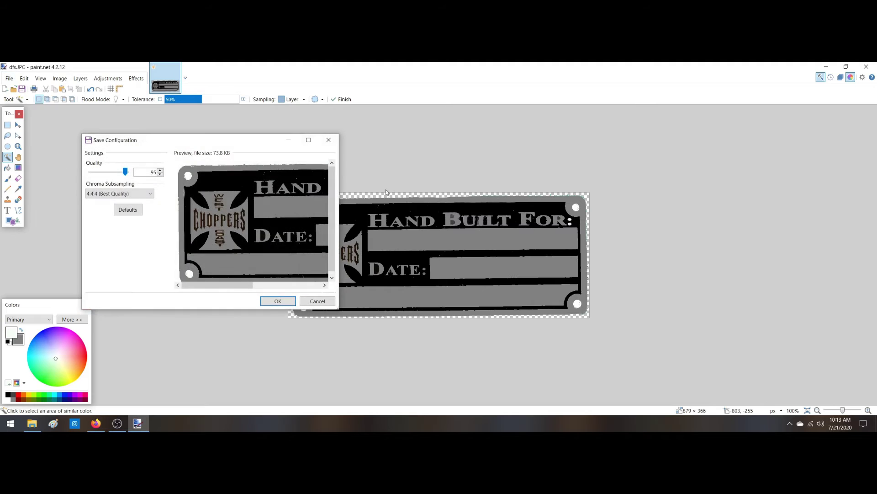
left_click(283, 302)
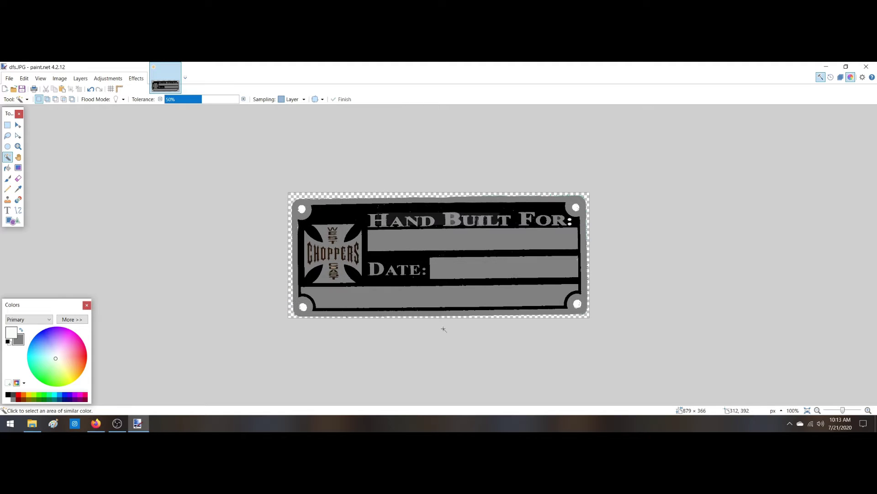
left_click(867, 67)
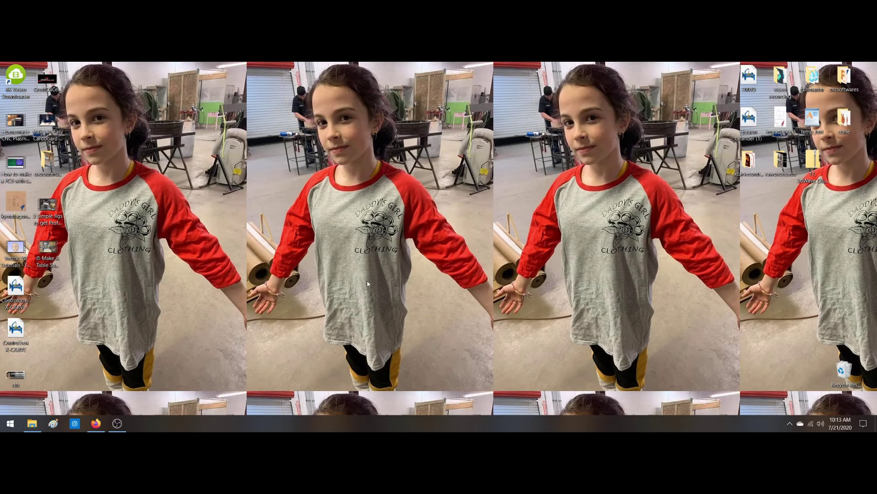
- Open the cncsoftwares folder on the desktop and launch VCarve Desktop from it
double_click(849, 90)
scroll(336, 284, "down", 5)
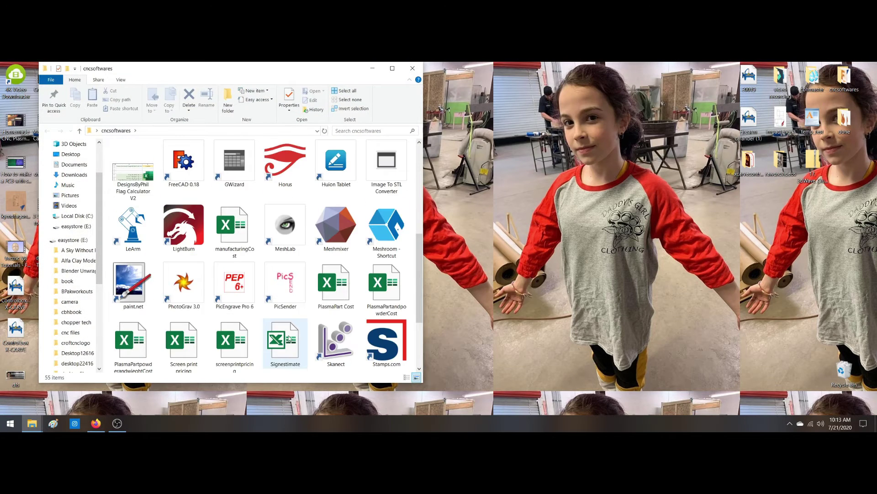
scroll(289, 340, "down", 3)
left_click(341, 274)
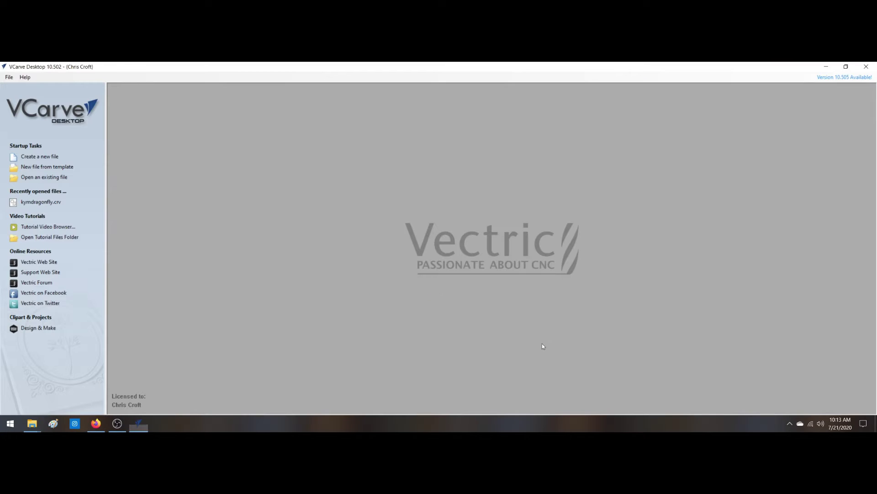
- Create a new single-sided job 6 inches wide and 6 inches high
left_click(51, 158)
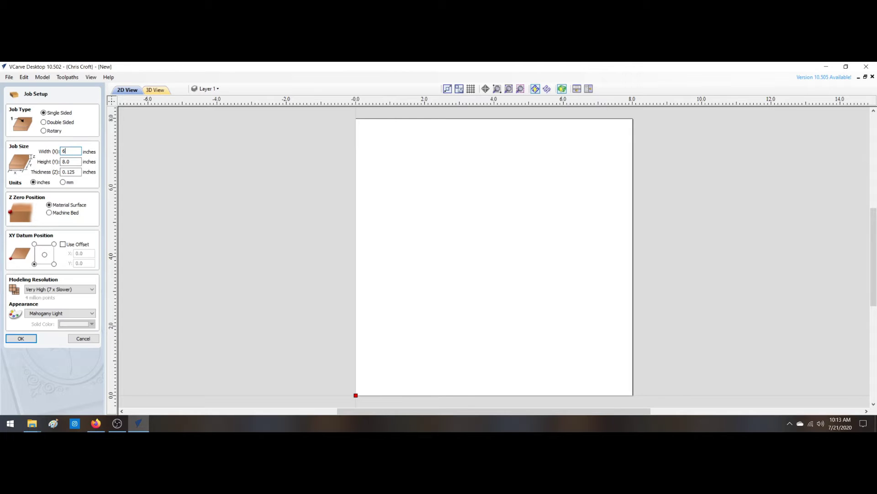
key("Tab")
type("6")
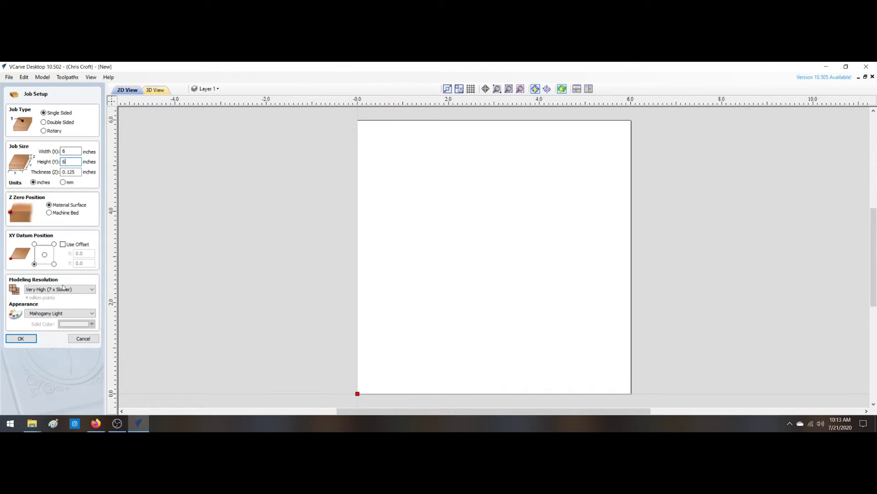
key("Return")
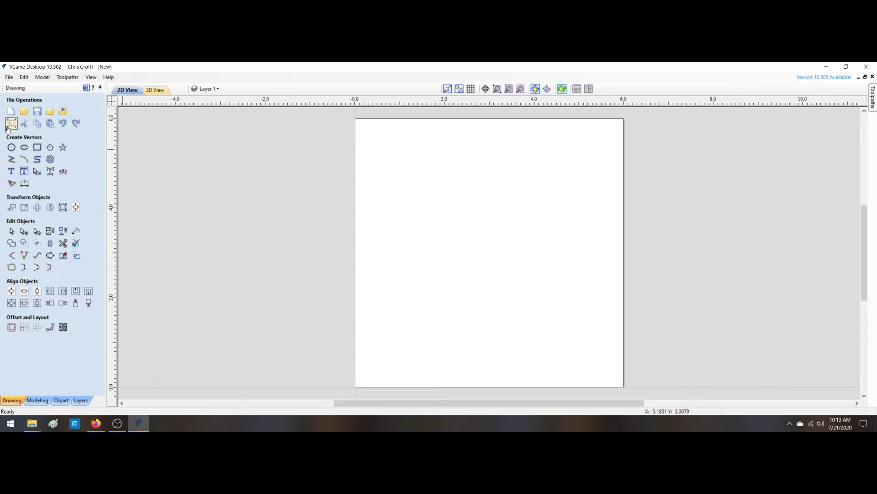
- Import the dfs image from the desktop and rotate it slightly clockwise to level the plate
left_click(63, 111)
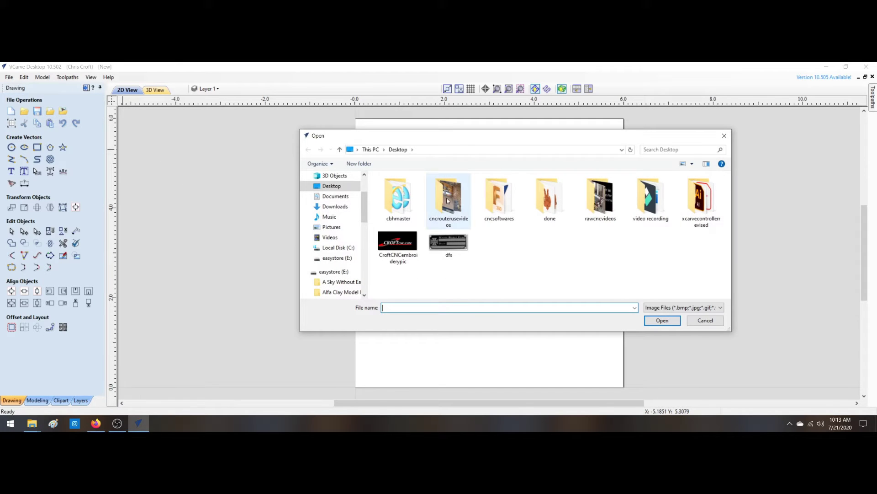
double_click(449, 240)
left_click(427, 204)
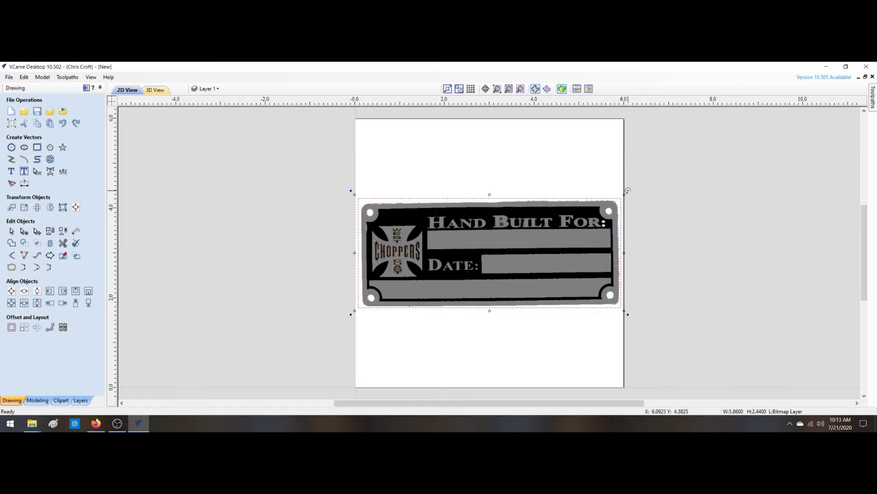
left_click_drag(629, 191, 631, 191)
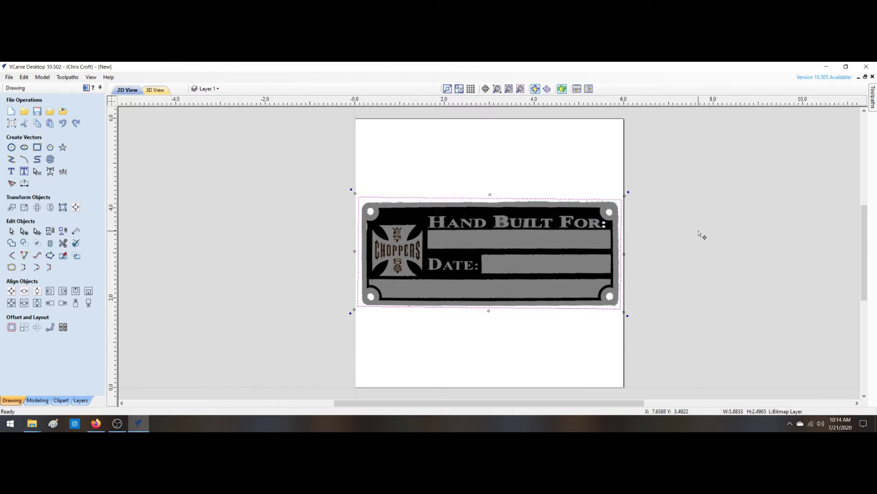
left_click(702, 236)
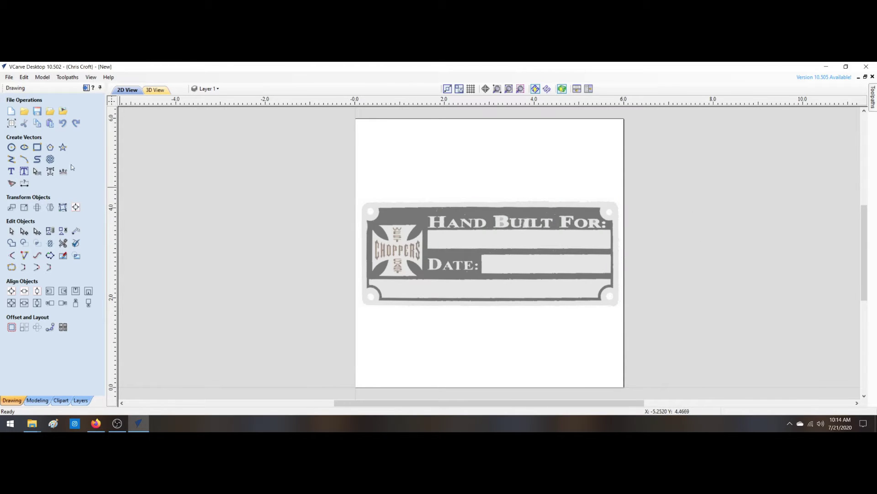
- Start Trace Bitmap on the plate image with color tracing and reduce the number of colors to 3
left_click(410, 283)
left_click(11, 183)
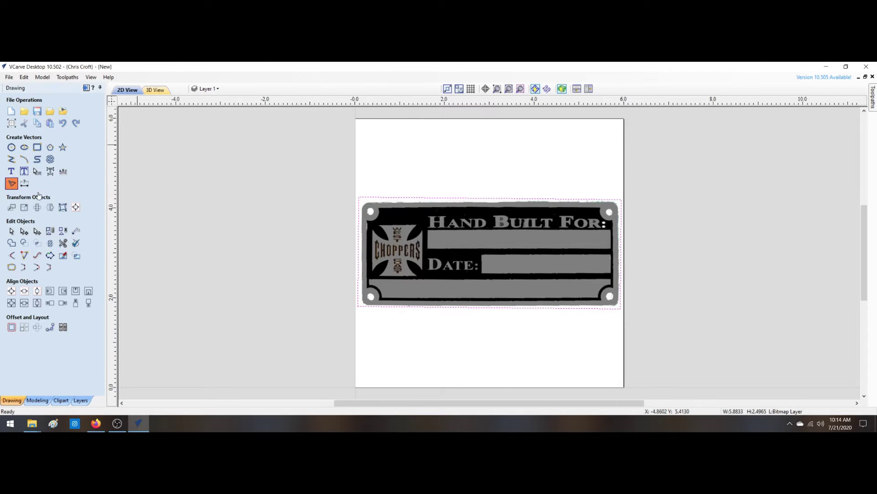
left_click(31, 145)
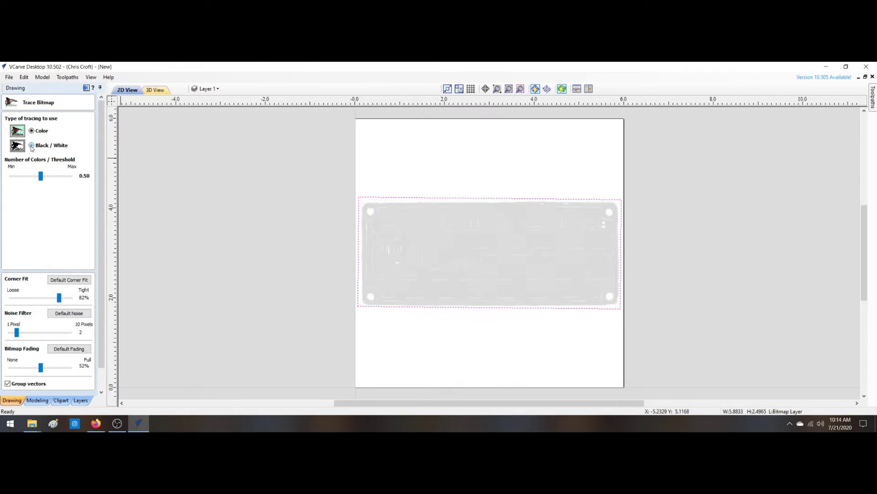
left_click(31, 131)
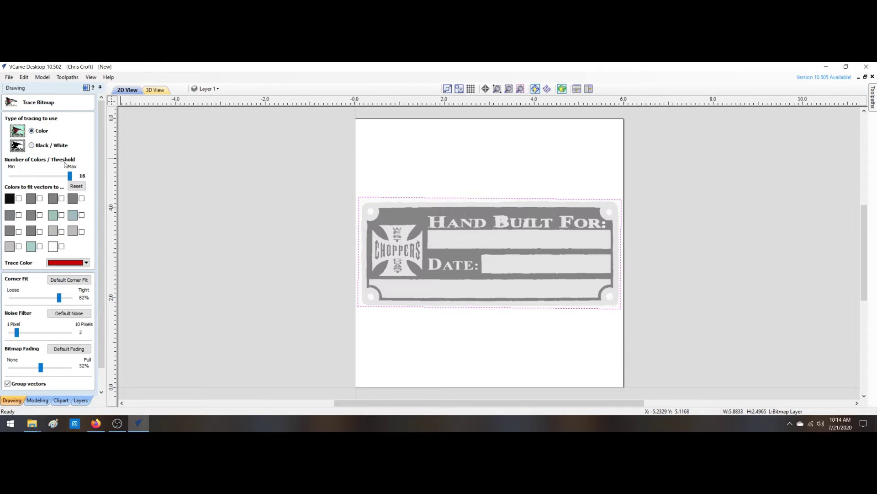
mouse_move(70, 177)
left_mouse_down()
mouse_move(10, 170)
mouse_move(16, 178)
left_mouse_up()
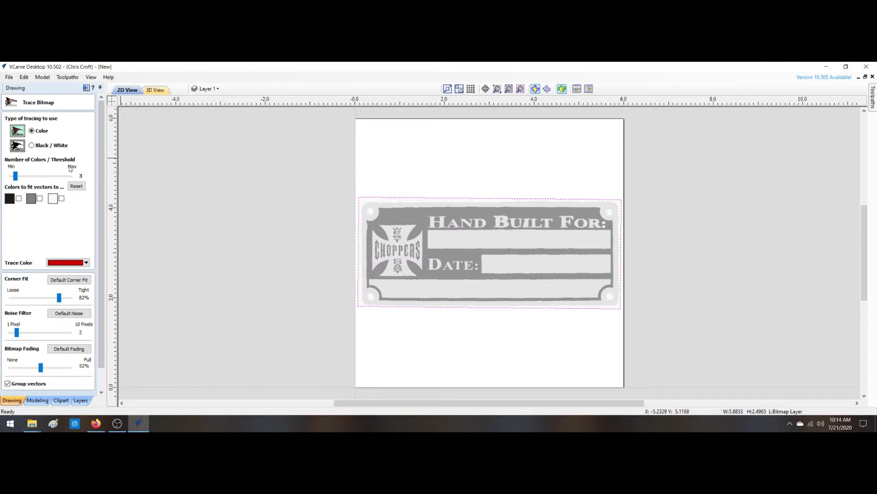
left_click_drag(16, 178, 16, 177)
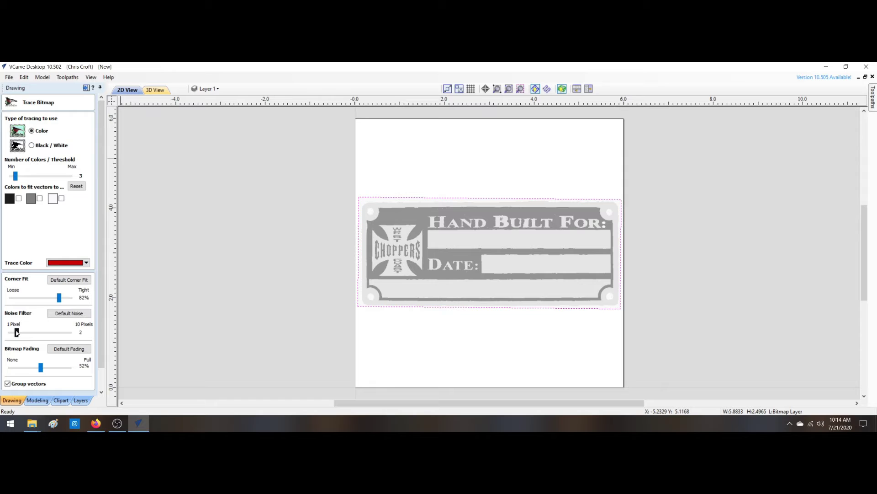
- Set the trace's noise filter to 1 pixel, corner fit to 100%, and bitmap fading to 77%
mouse_move(17, 332)
left_mouse_down()
mouse_move(4, 329)
mouse_move(55, 337)
mouse_move(14, 331)
left_mouse_up()
left_click_drag(60, 299, 71, 298)
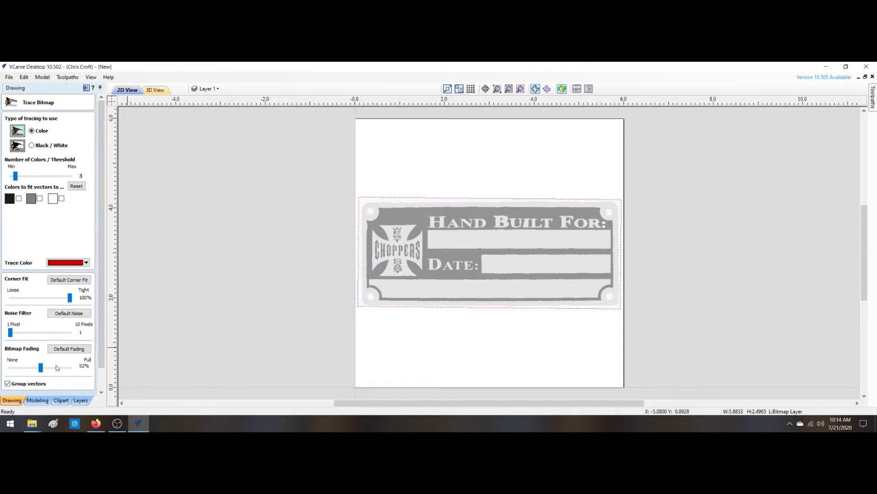
mouse_move(41, 371)
left_mouse_down()
mouse_move(19, 372)
mouse_move(55, 374)
left_mouse_up()
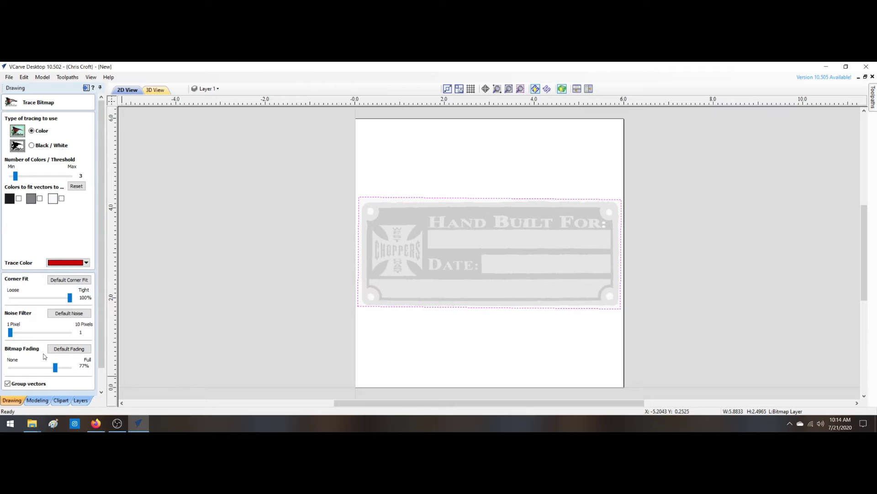
- Choose only black as the color to trace, preview its vectors, and apply the trace
scroll(104, 311, "down", 2)
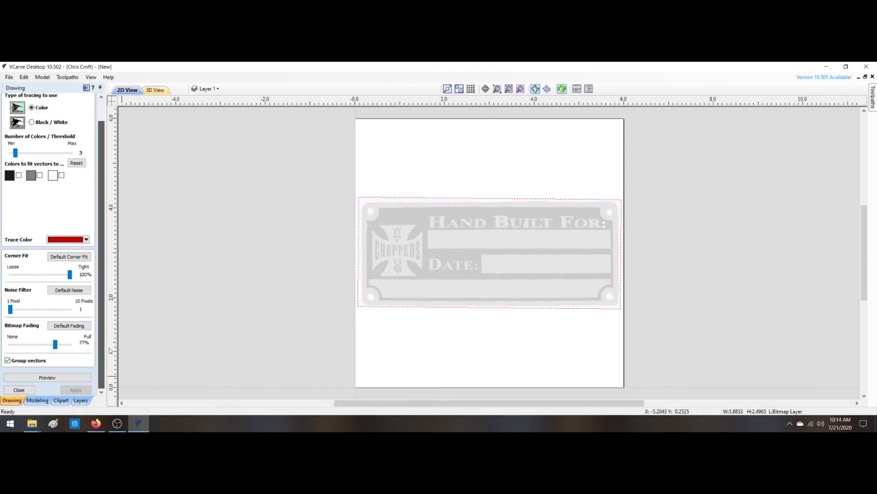
left_click(44, 378)
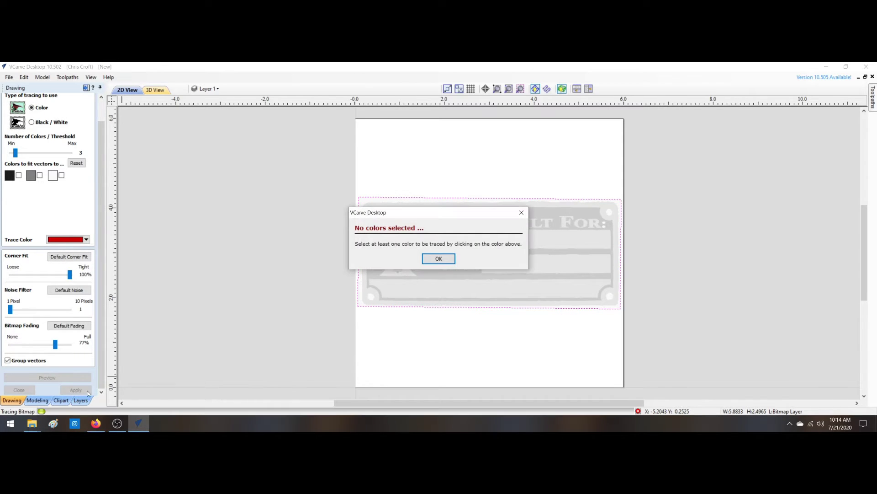
left_click(447, 258)
left_click(28, 178)
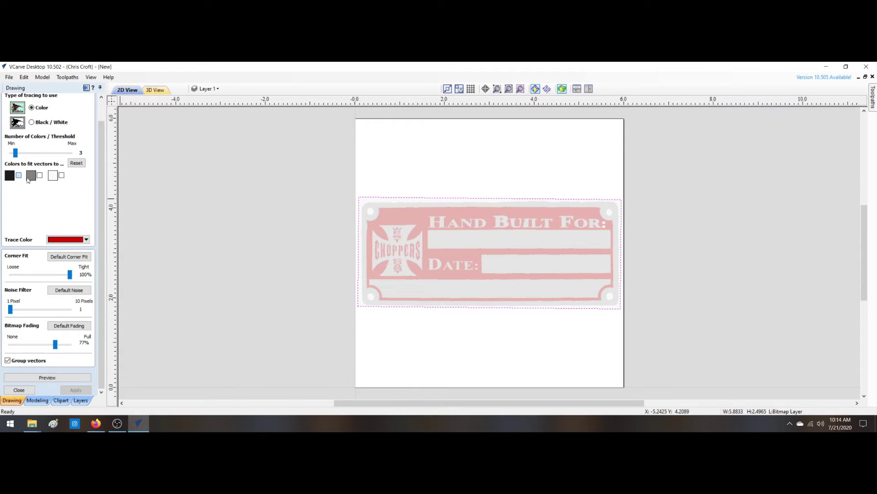
left_click(39, 176)
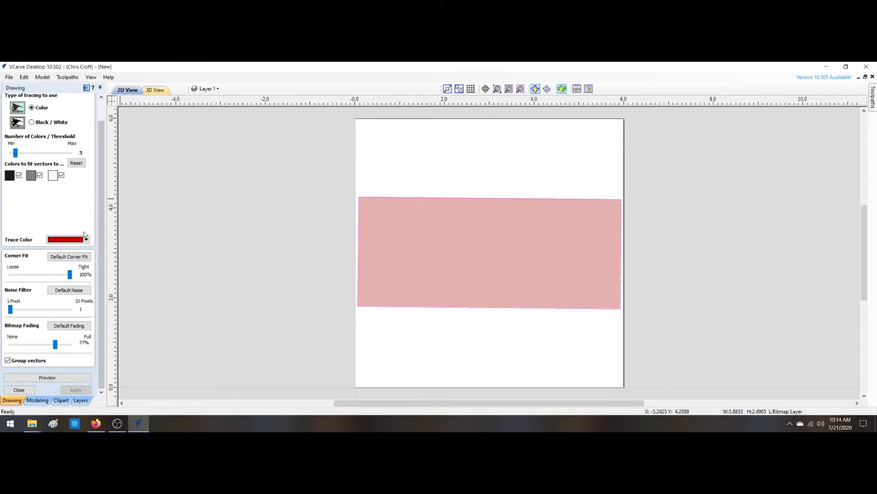
left_click(62, 176)
left_click(40, 176)
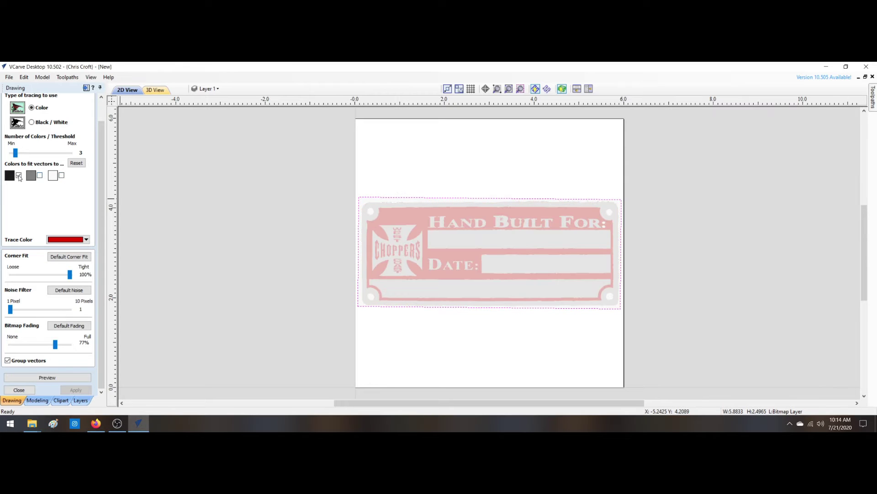
left_click(19, 176)
left_click(19, 175)
left_click(36, 377)
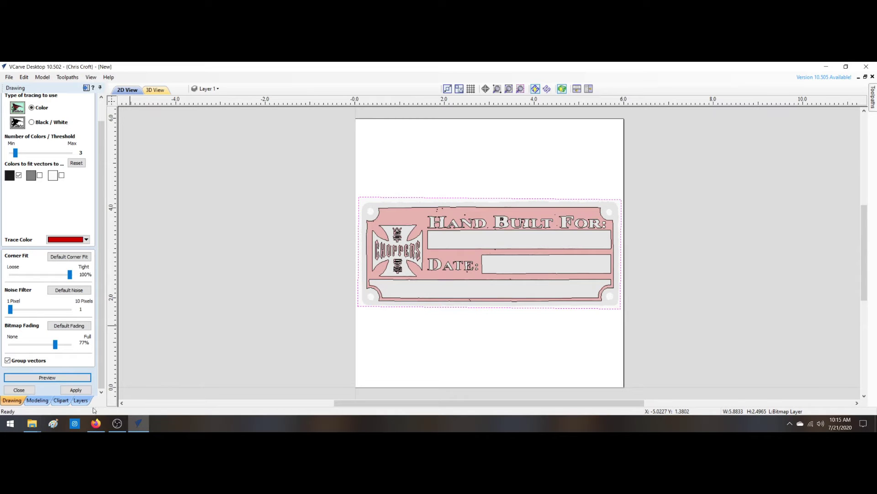
left_click(75, 389)
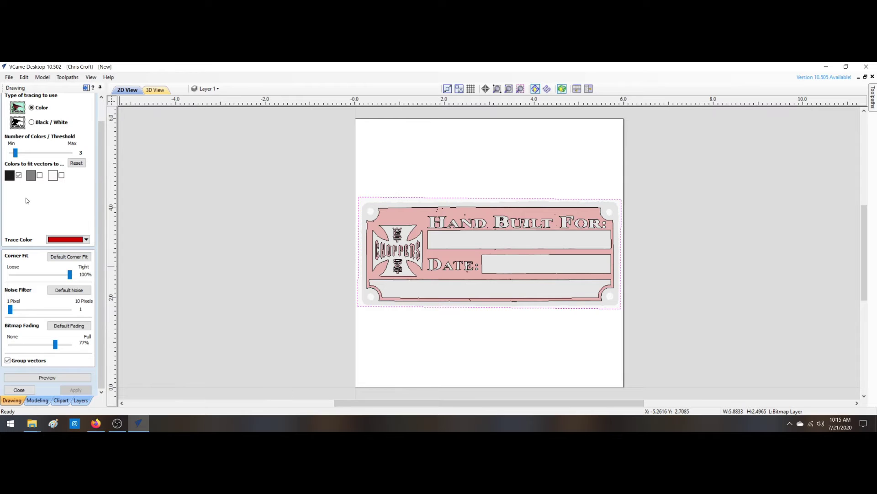
- Trace the gray areas instead of black, preview and apply their vectors, and finish bitmap tracing
left_click(18, 176)
left_click(39, 175)
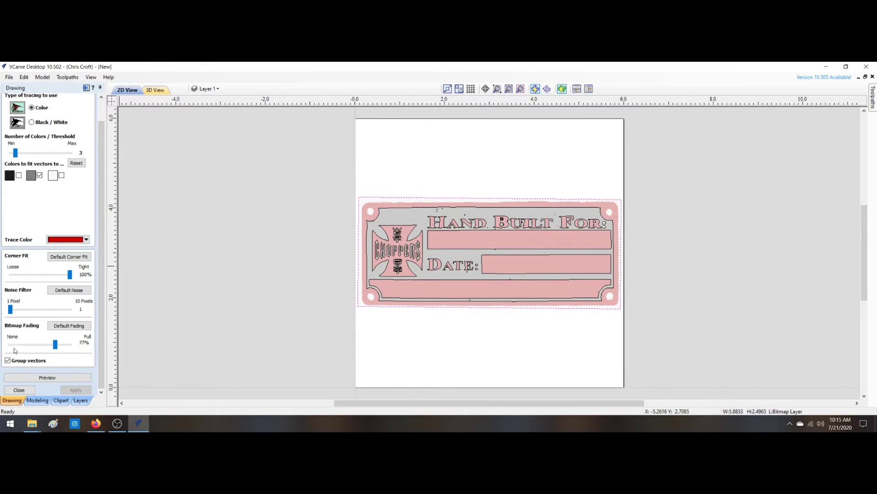
left_click(47, 378)
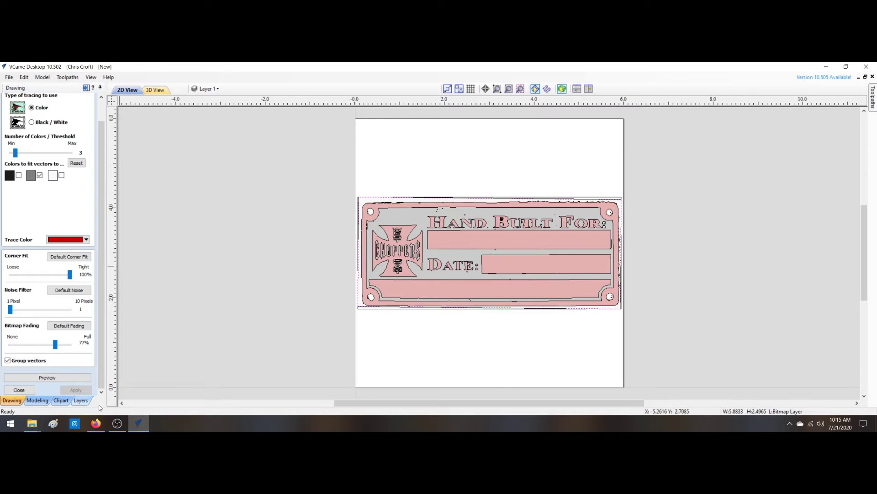
left_click(19, 389)
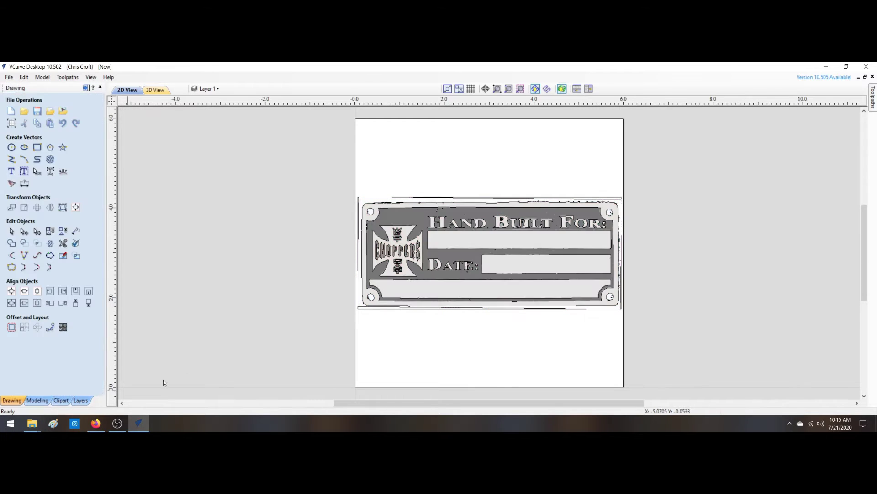
- Delete the imported bitmap from behind the traced vectors
left_click(359, 205)
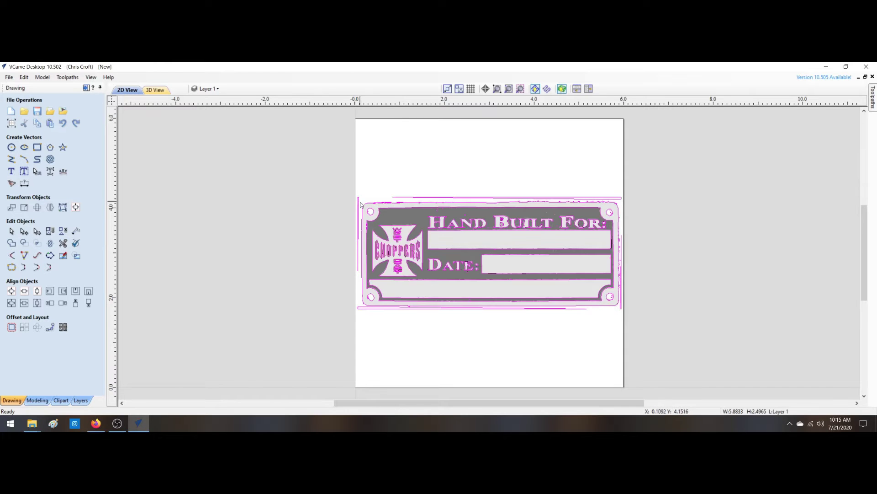
left_click(486, 217)
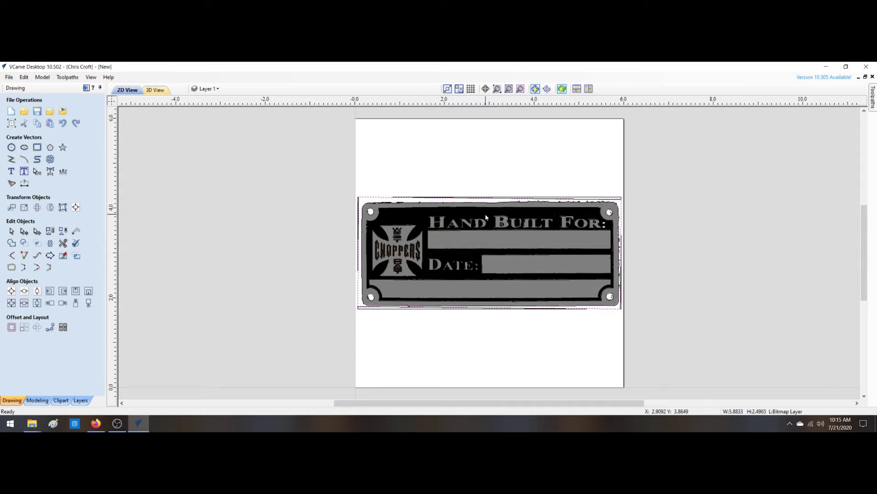
key("Delete")
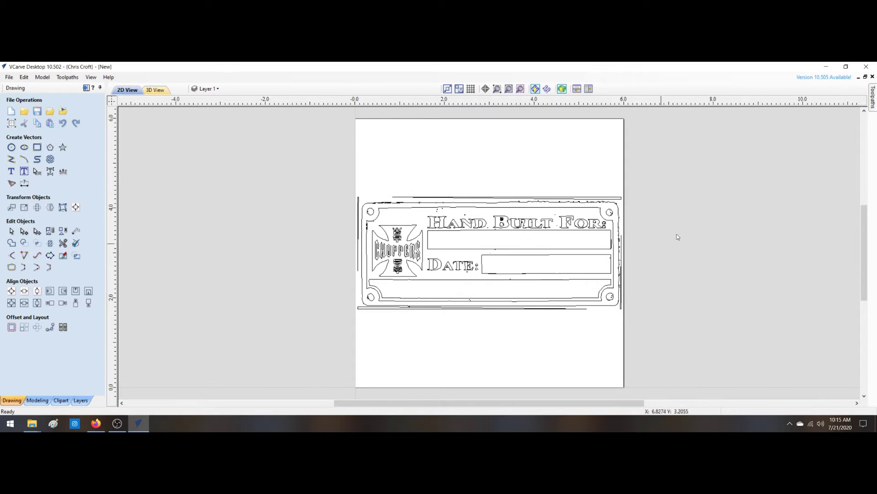
- Ungroup the traced plate vectors and clear the selection
left_click_drag(382, 186, 641, 200)
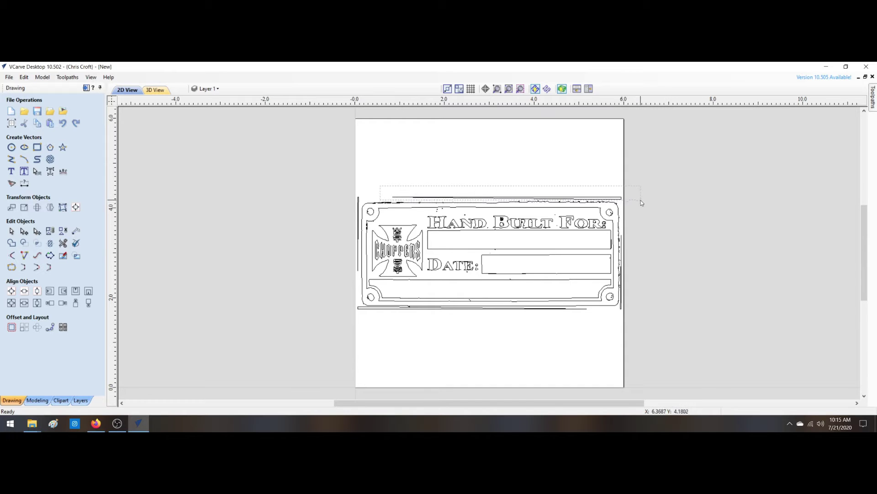
left_click(596, 202)
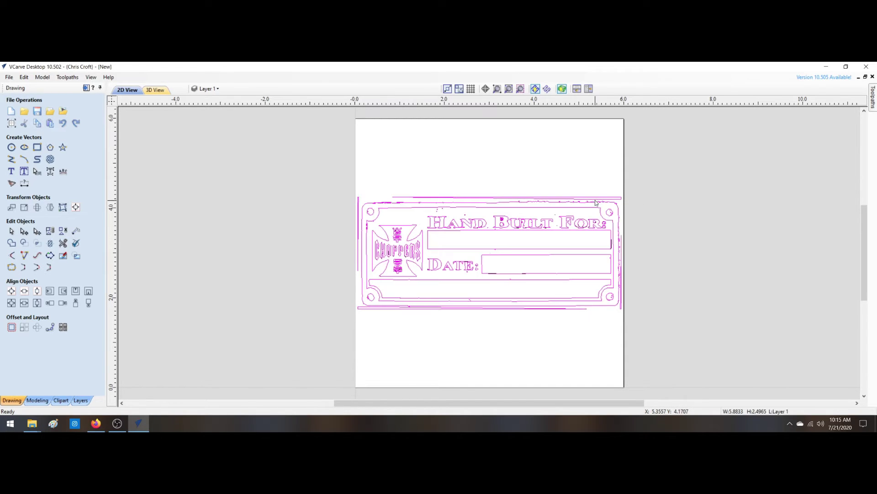
left_click(63, 230)
left_click(242, 227)
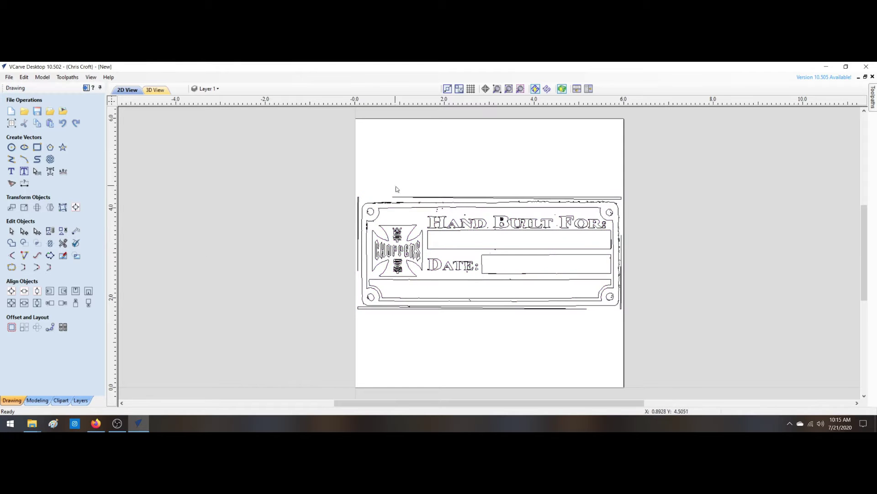
- Delete the four stray line vectors lying outside the plate's top, left, bottom and right edges
left_click(426, 198)
key("Delete")
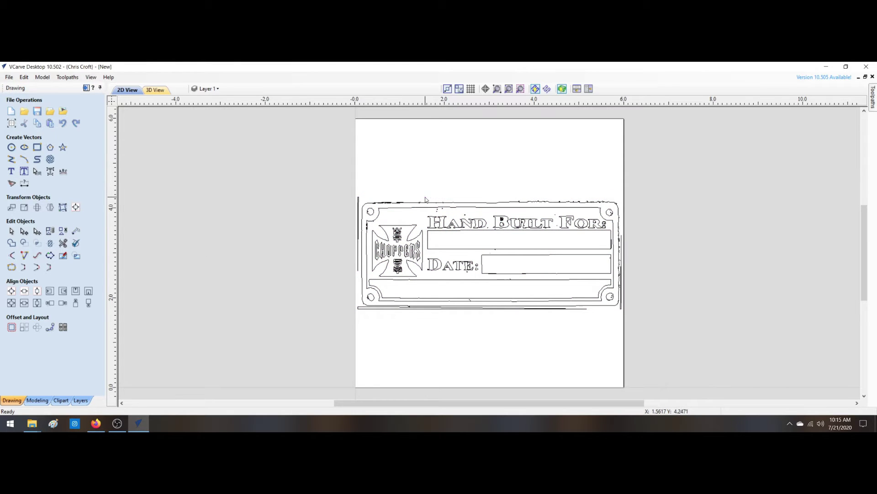
left_click(359, 207)
key("Delete")
left_click(371, 307)
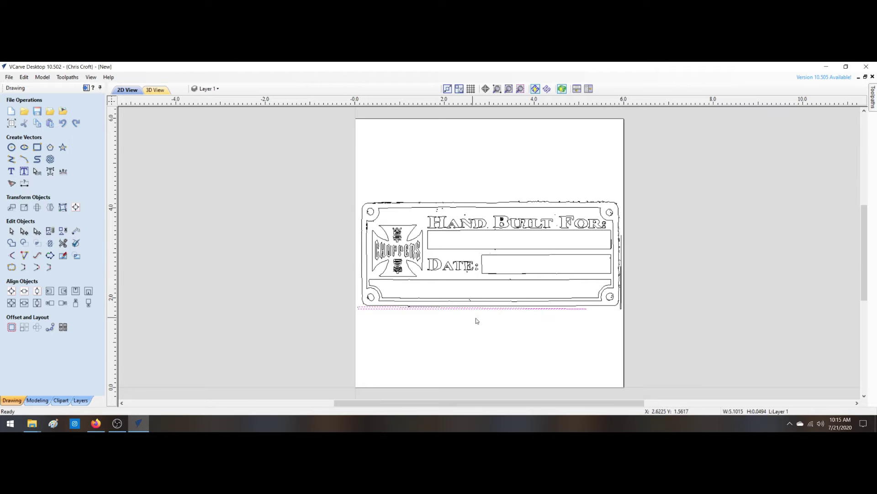
key("Delete")
left_click(621, 310)
key("Delete")
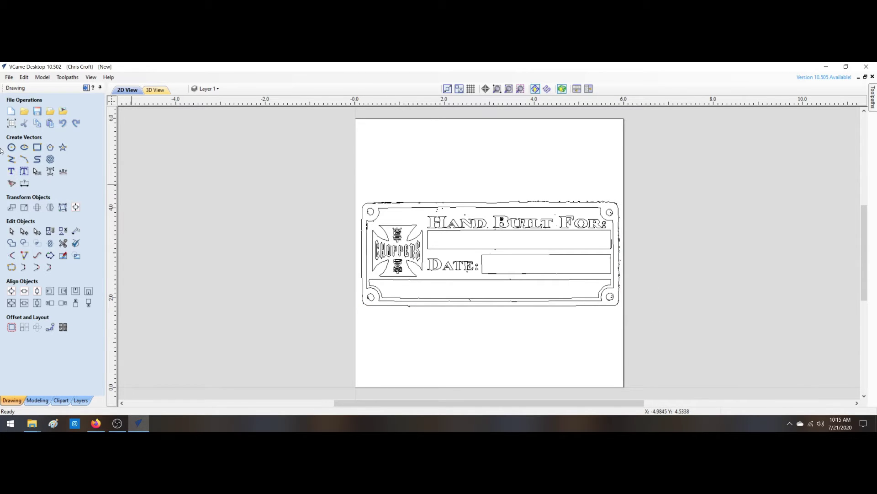
- Draw a horizontal line about 7.3 inches long along the plate's top edge, extending past its left side
left_click(37, 147)
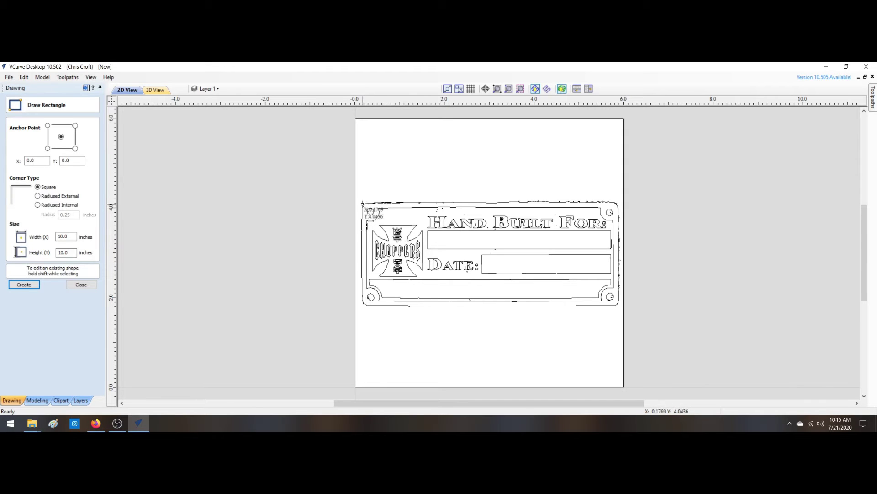
key("Escape")
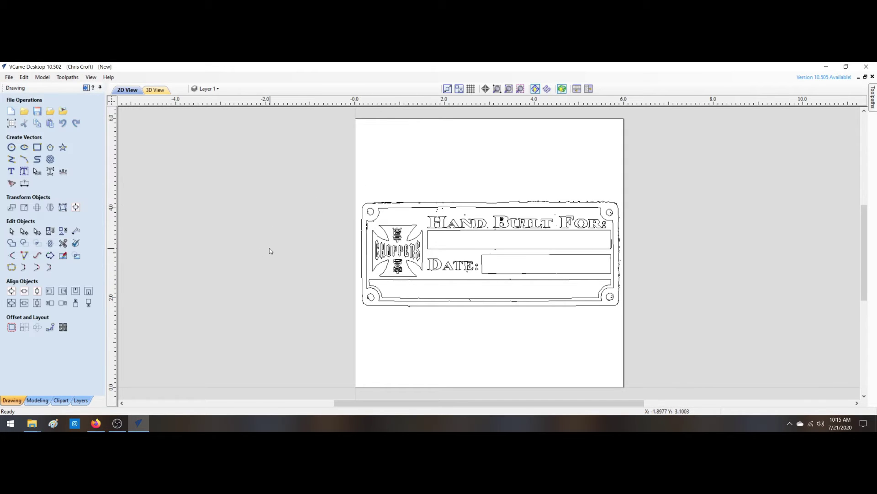
left_click(11, 159)
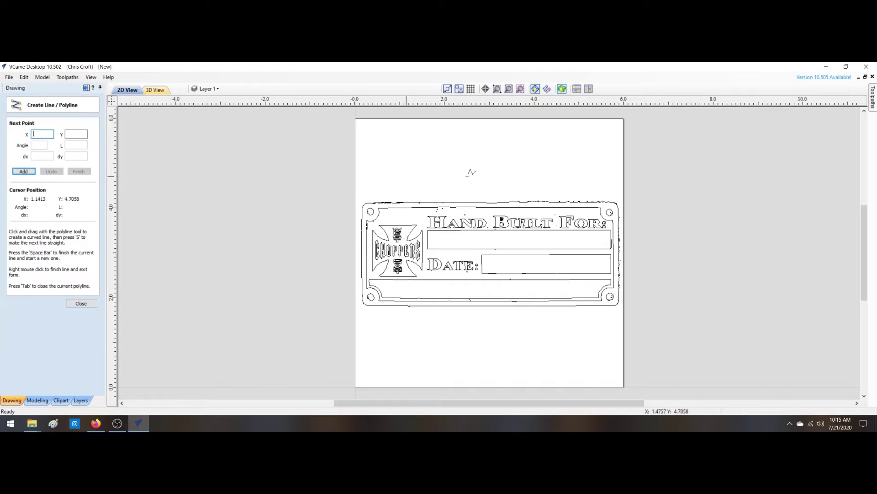
left_click(616, 203)
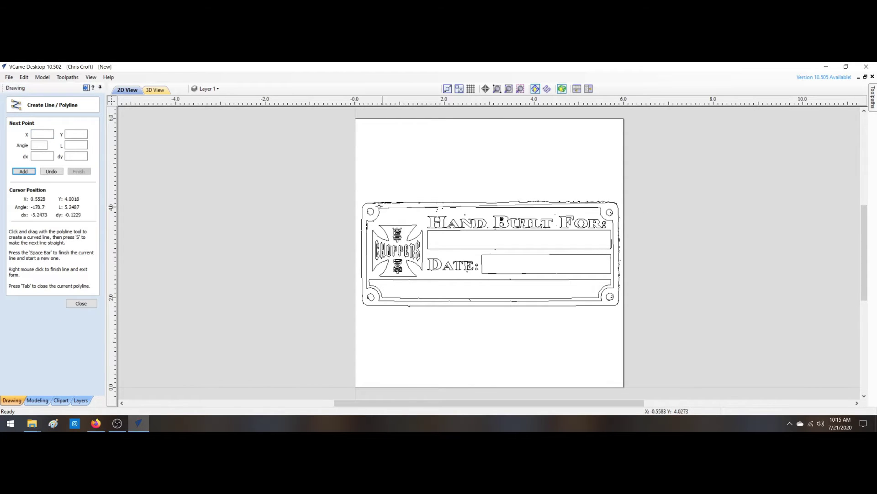
left_click(289, 200)
right_click(288, 200)
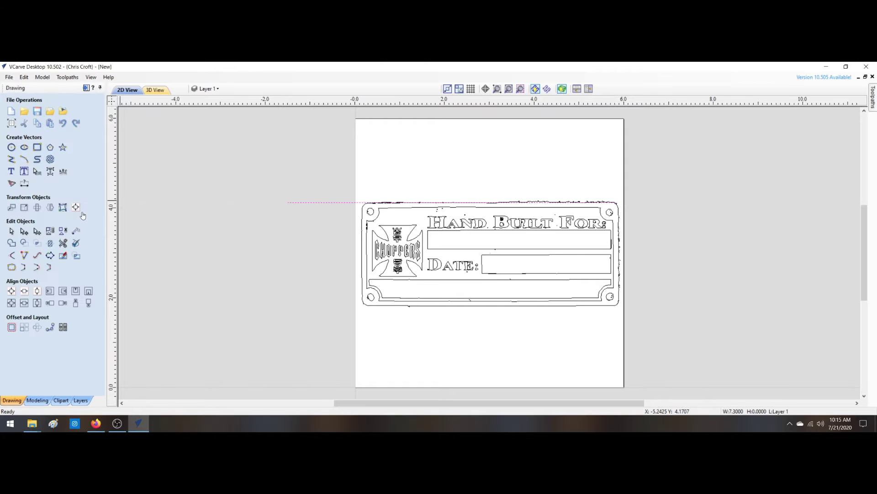
- Draw vertical lines down the plate's left and right edges, extending below it, with the right one about 3.75 inches long
left_click(11, 159)
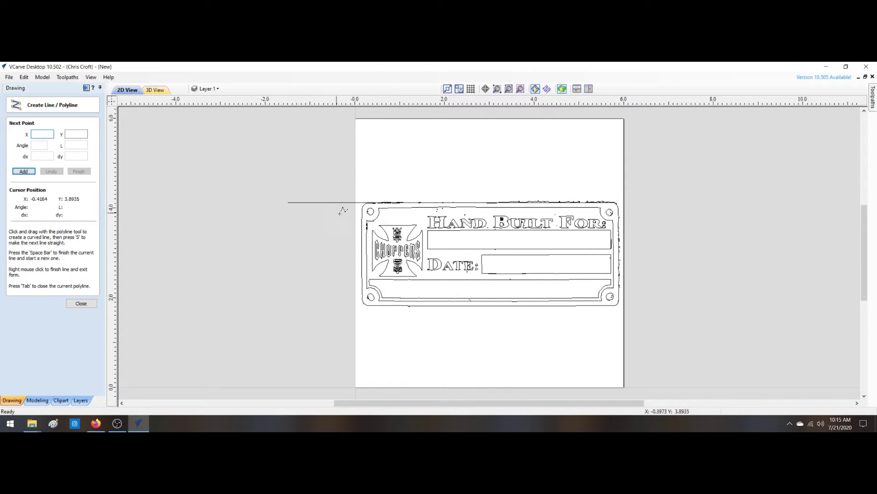
left_click(362, 207)
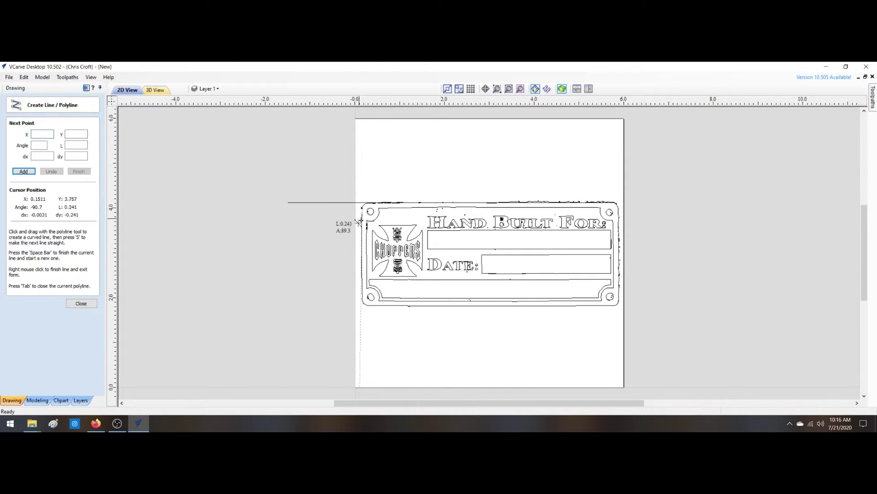
right_click(362, 354)
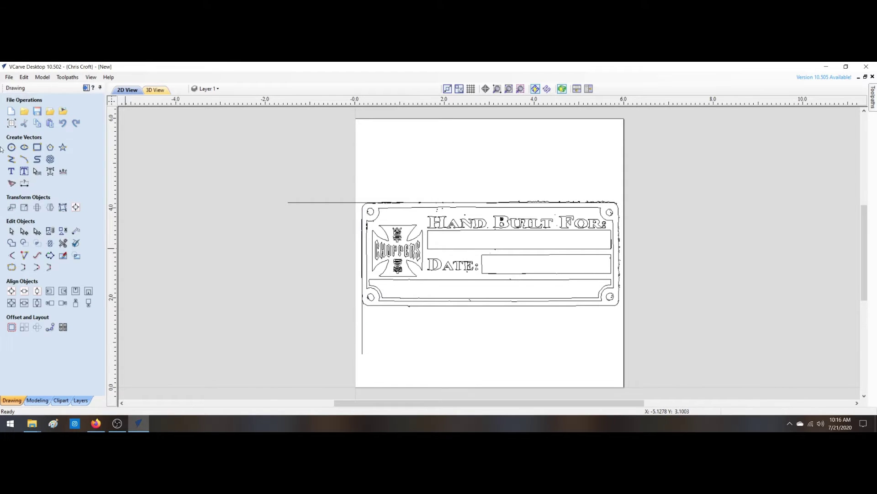
left_click(11, 159)
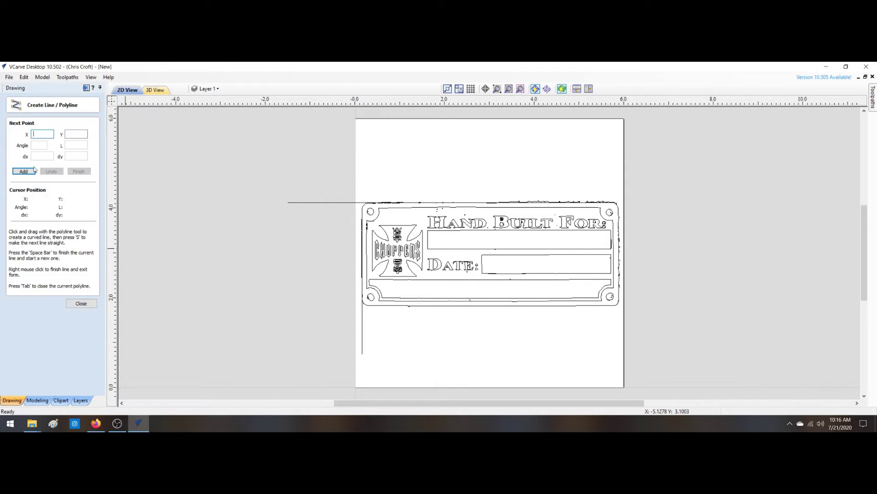
left_click(618, 207)
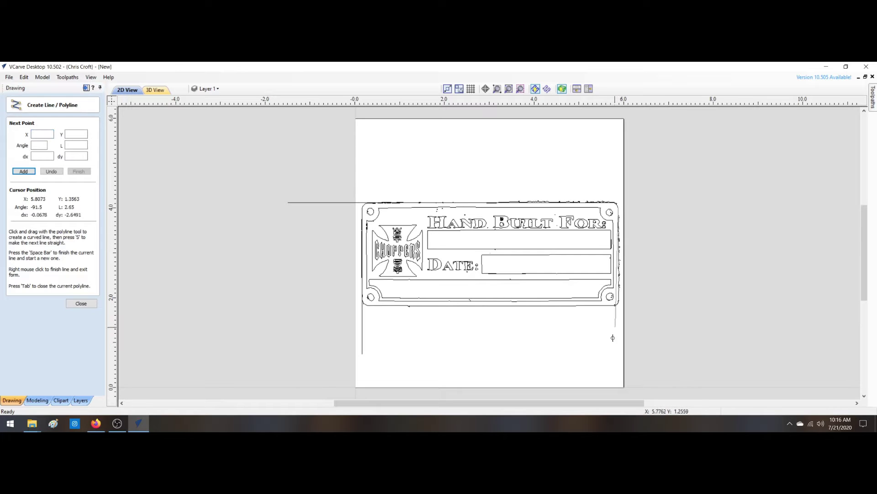
left_click(618, 375)
right_click(618, 375)
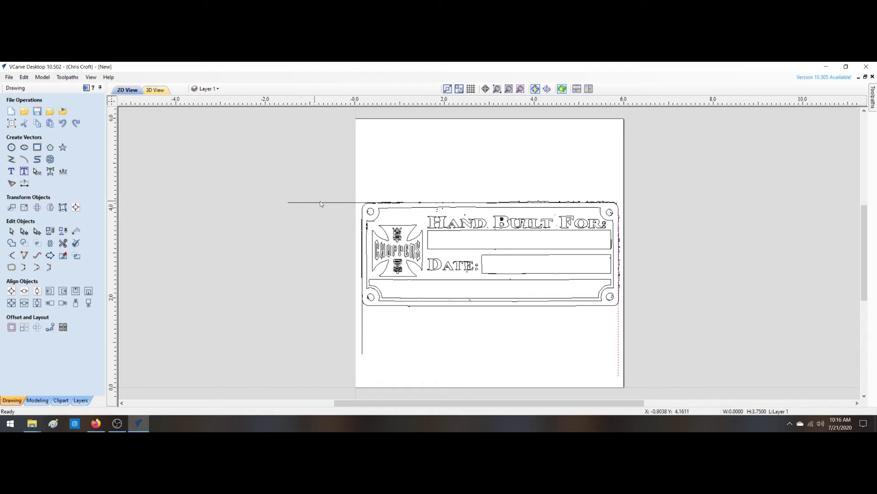
- Try deleting the traced outer plate outline and the specks along its top edge, and undo the deletions
left_click(366, 208)
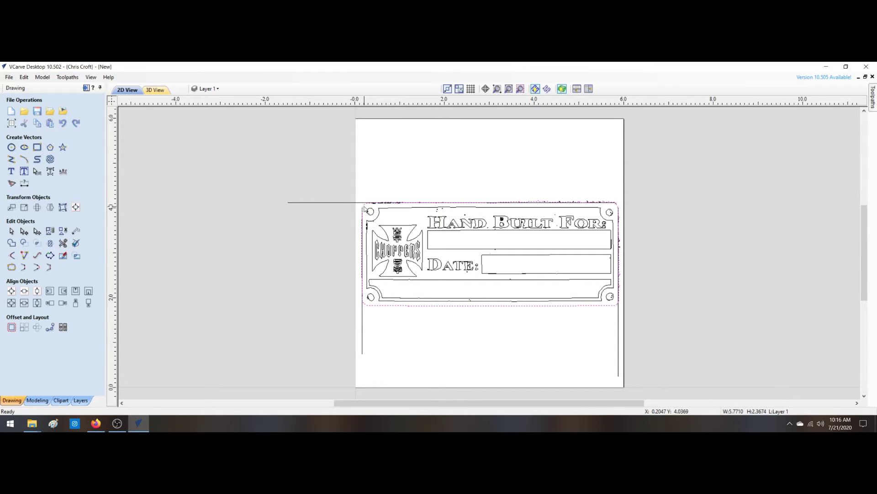
left_click(366, 213)
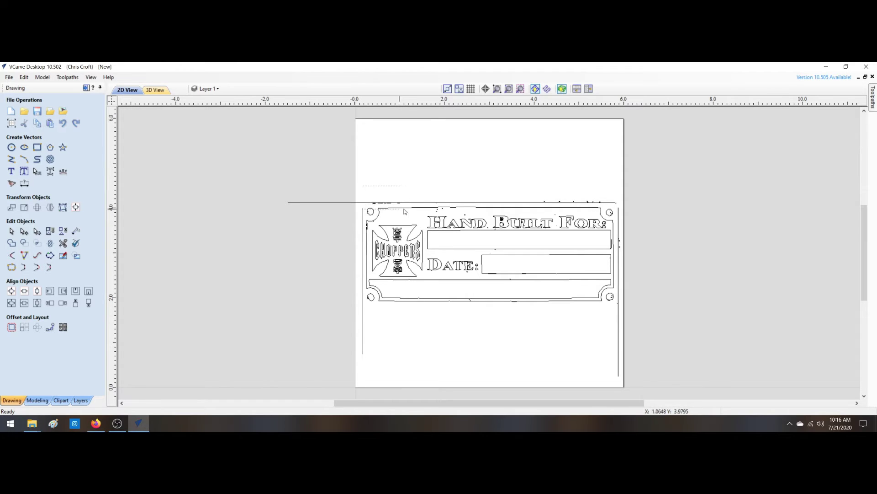
left_click_drag(404, 211, 620, 206)
key("Delete")
left_click(68, 129)
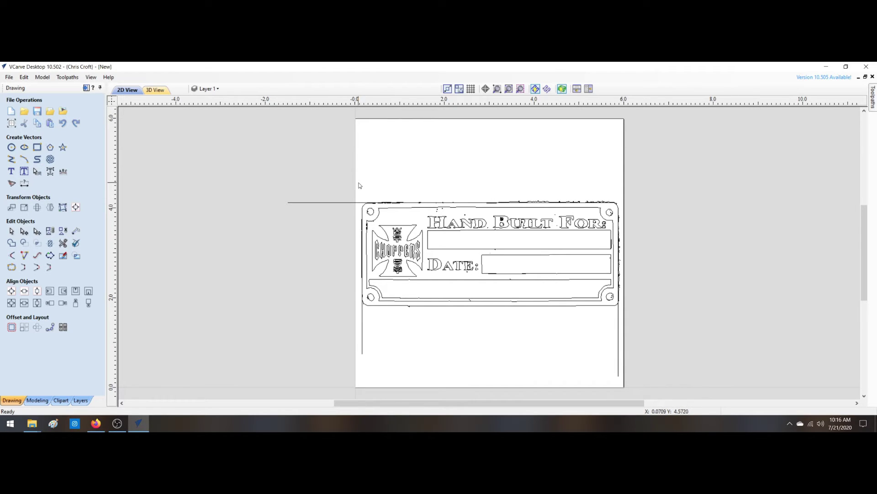
- Delete the small stray specks along the plate's outer edges
left_click_drag(359, 183, 626, 204)
key("Delete")
left_click_drag(616, 196, 631, 268)
left_click_drag(632, 319, 630, 336)
key("Delete")
left_click_drag(343, 301, 633, 324)
left_click_drag(364, 229, 365, 313)
- Inspect the traced vectors inside the plate border and the stray fragment in the letter B of "Built"
left_click_drag(386, 187, 589, 214)
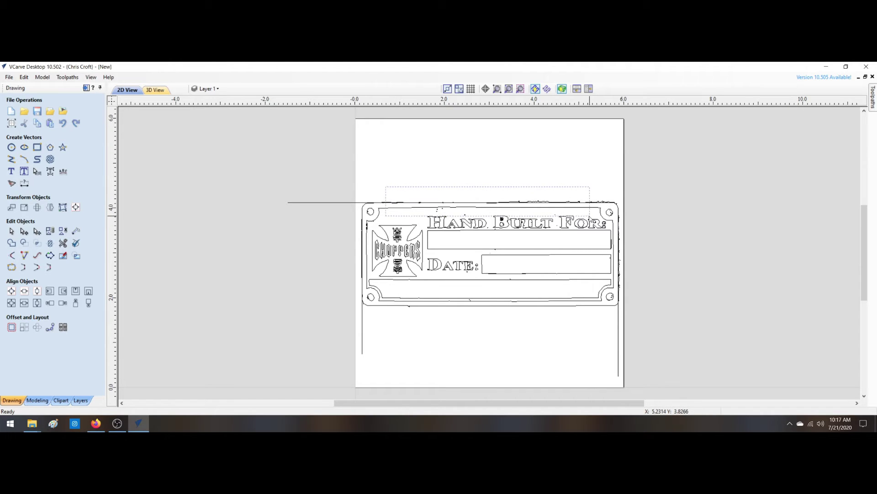
left_click(441, 215)
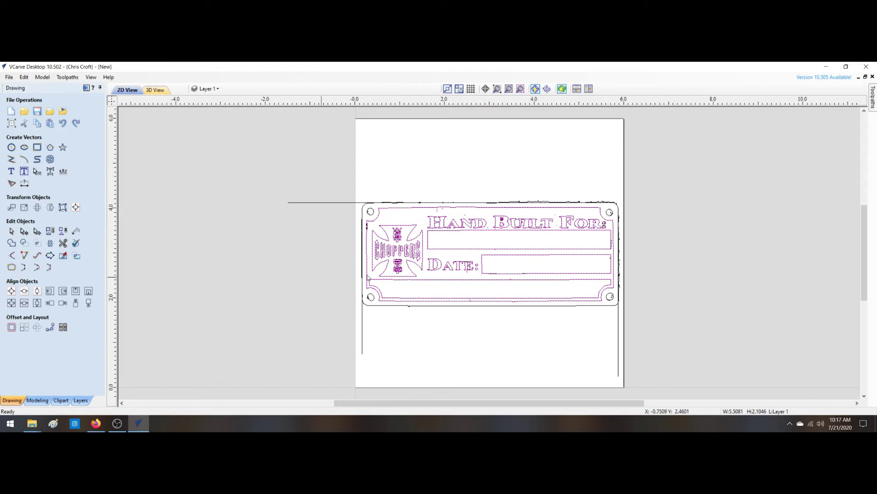
left_click(365, 194)
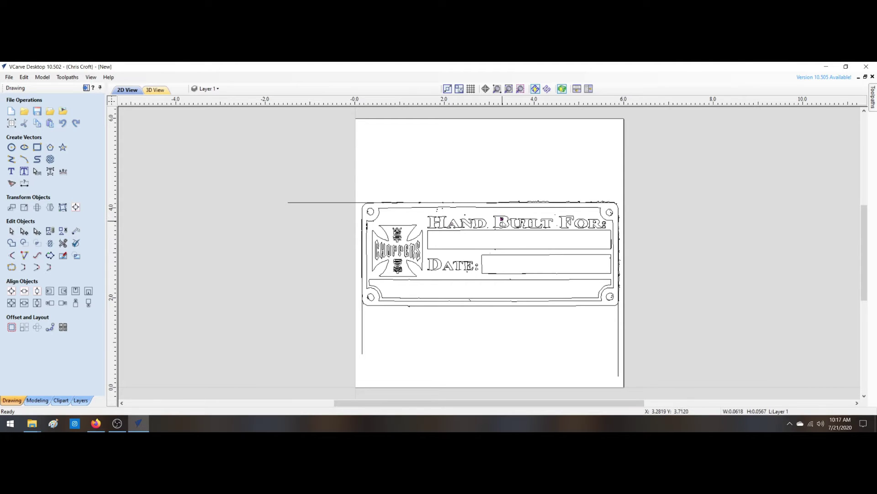
scroll(502, 221, "up", 10)
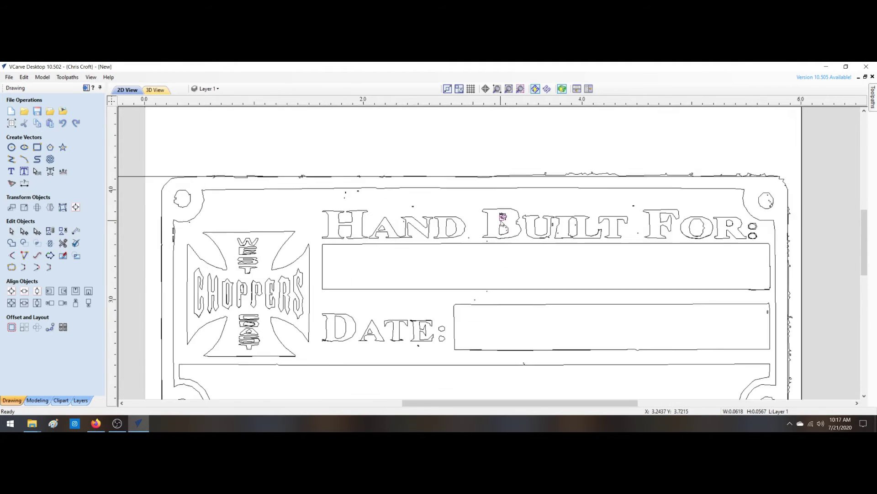
scroll(503, 222, "down", 10)
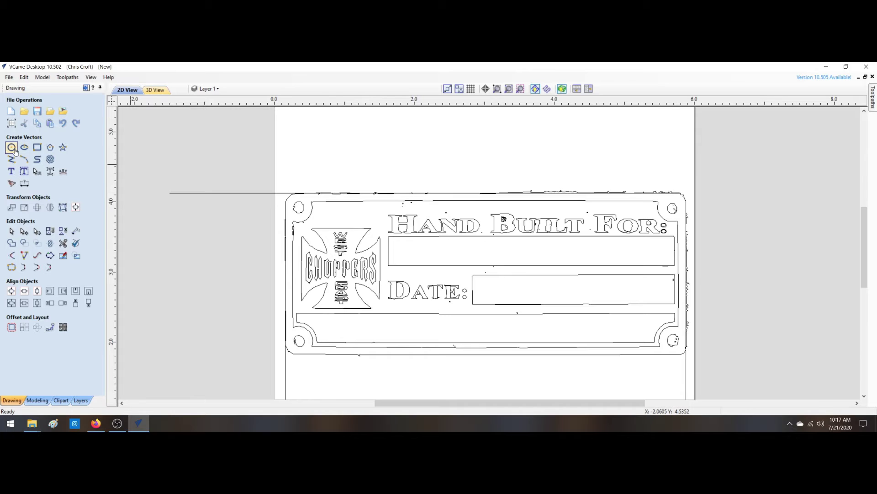
- Draw a square-cornered rectangle over the plate's outer outline, about 5.67 by 2.25 inches
left_click(37, 147)
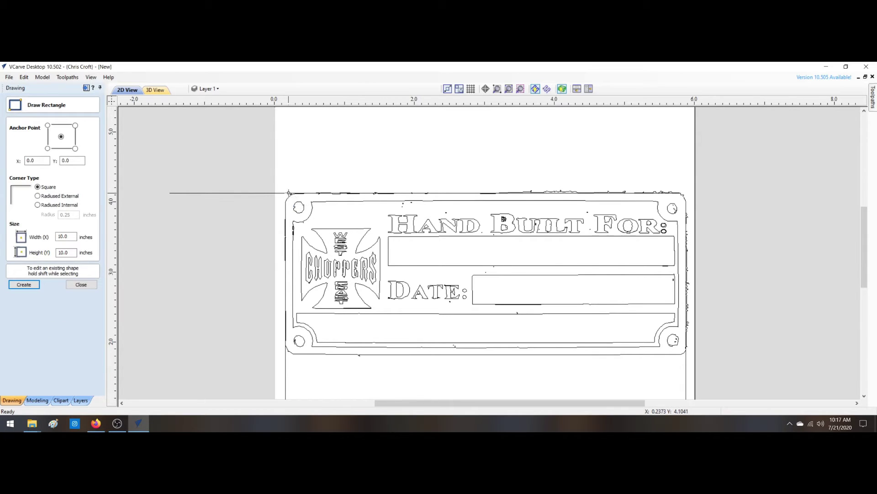
left_click_drag(289, 191, 690, 357)
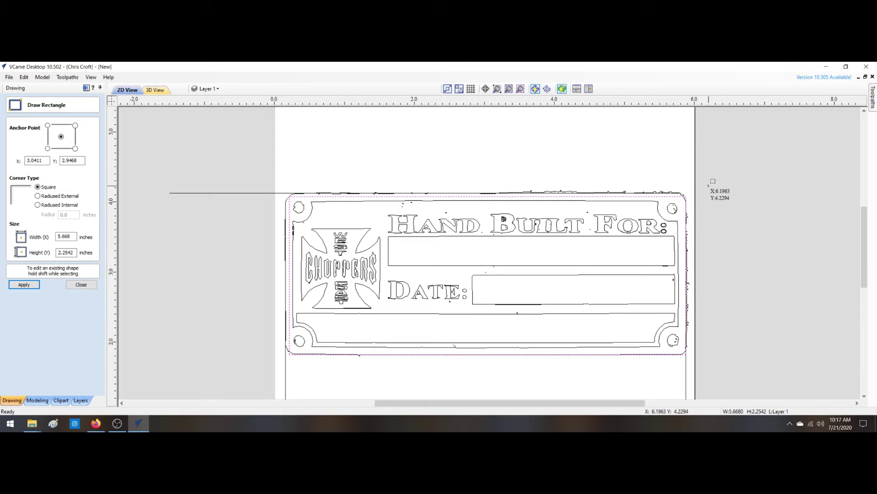
key("Escape")
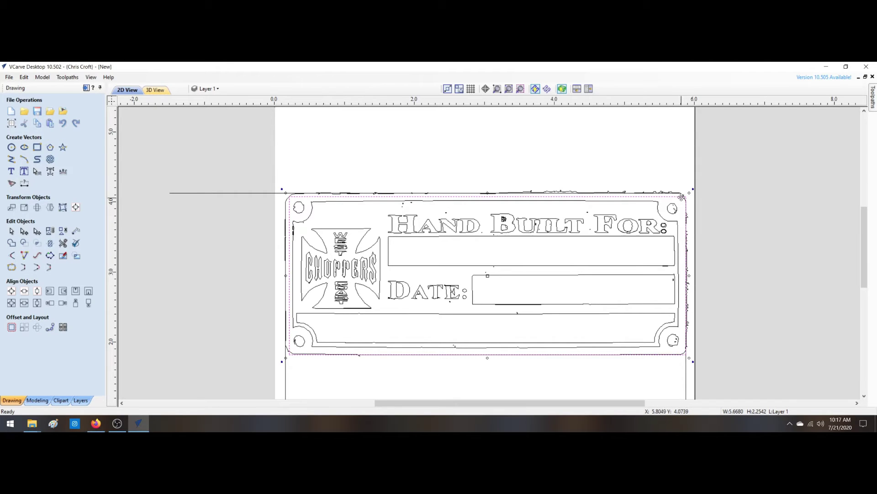
- Stretch the rectangle's top and left sides to the plate's edge lines, making it about 5.73 by 2.30 inches
left_click(488, 194)
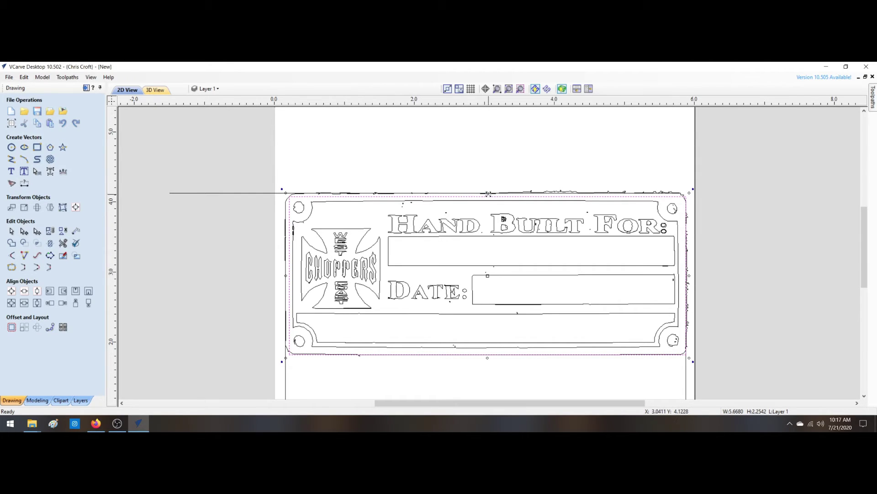
key("Escape")
left_click(488, 194)
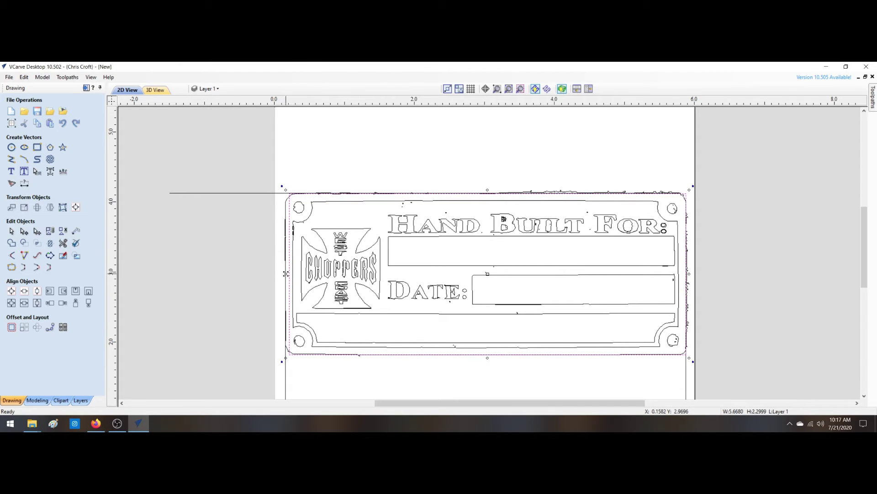
left_click_drag(285, 273, 283, 273)
right_click(315, 134)
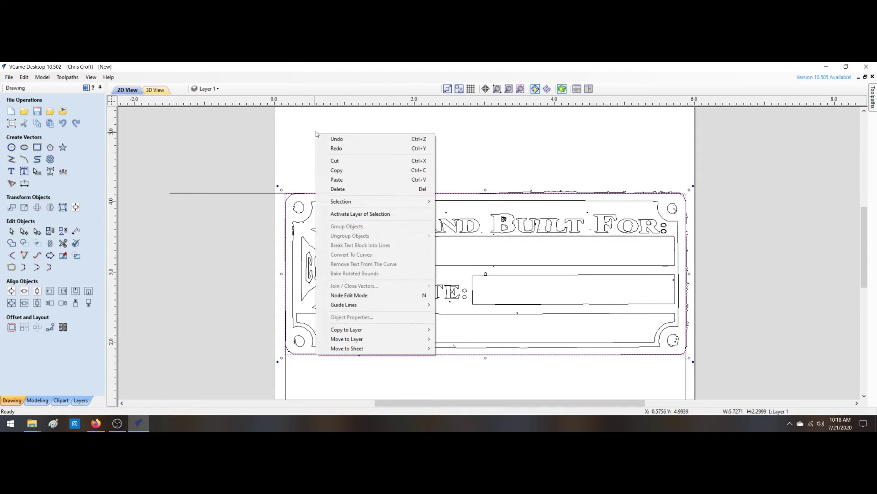
left_click(325, 122)
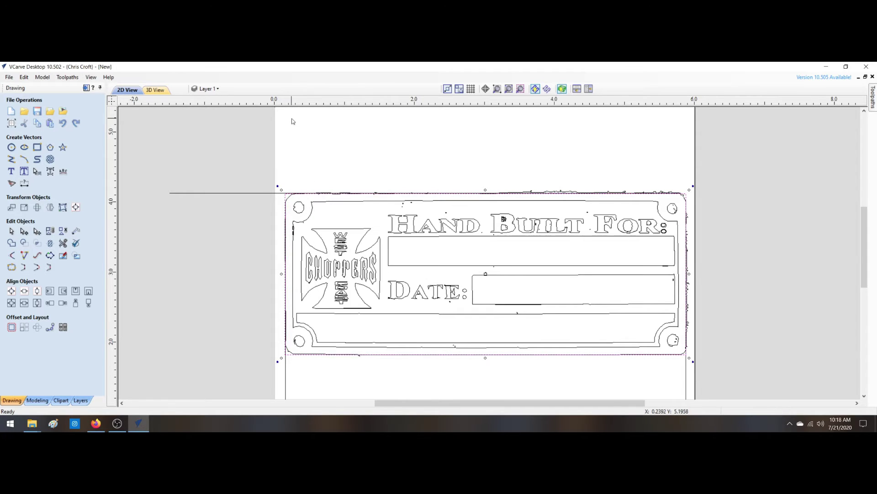
left_click(287, 197)
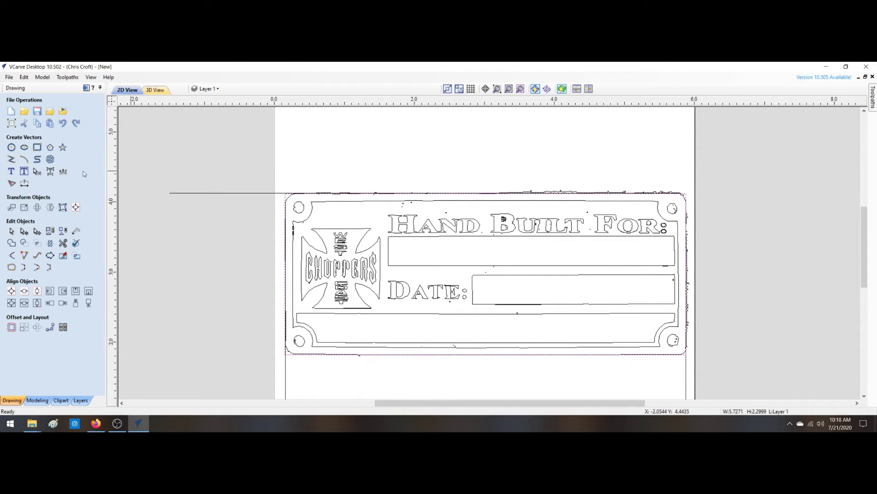
- Give the rectangle external radiused corners, trying a 0.0625 inch radius before applying 0.125 inches
left_click(38, 147)
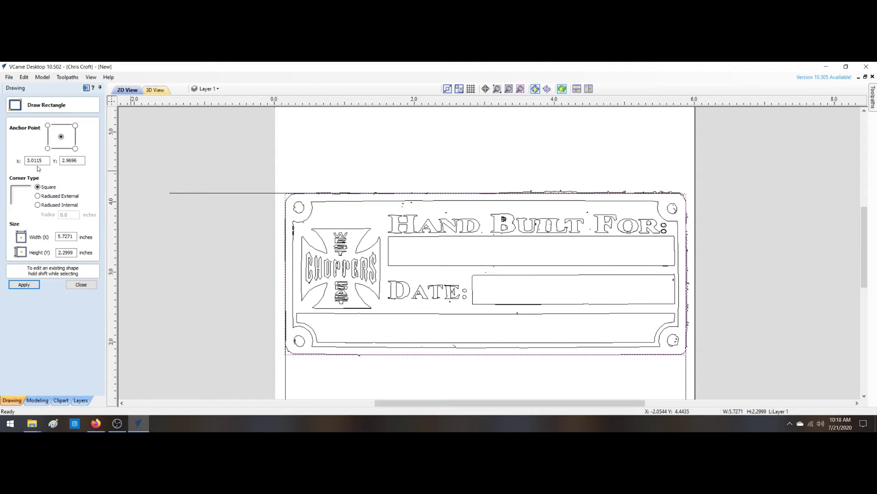
left_click(38, 196)
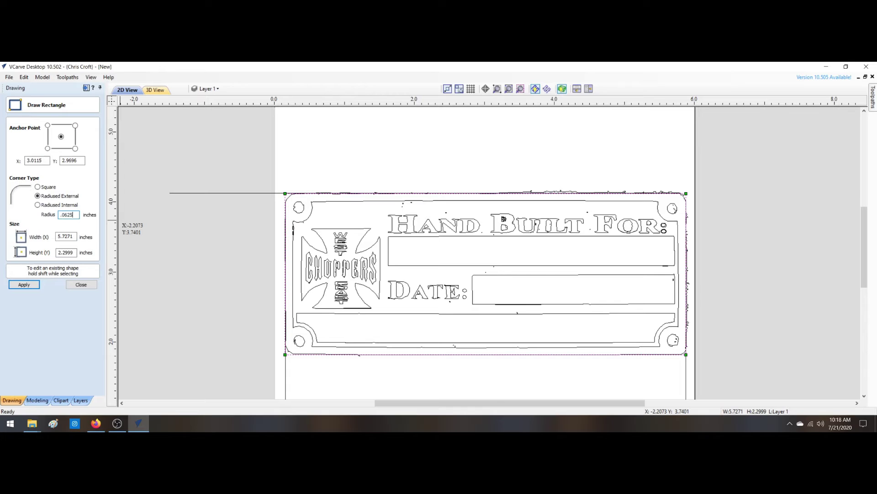
double_click(69, 214)
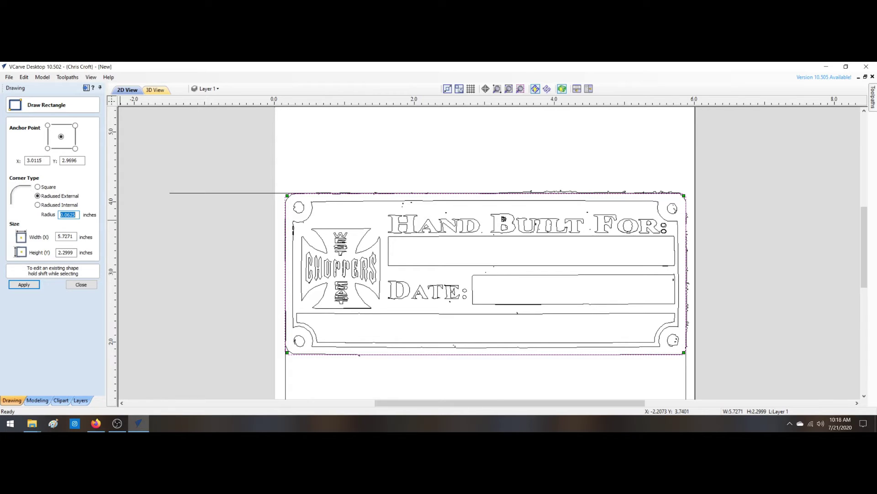
type(".")
key("Return")
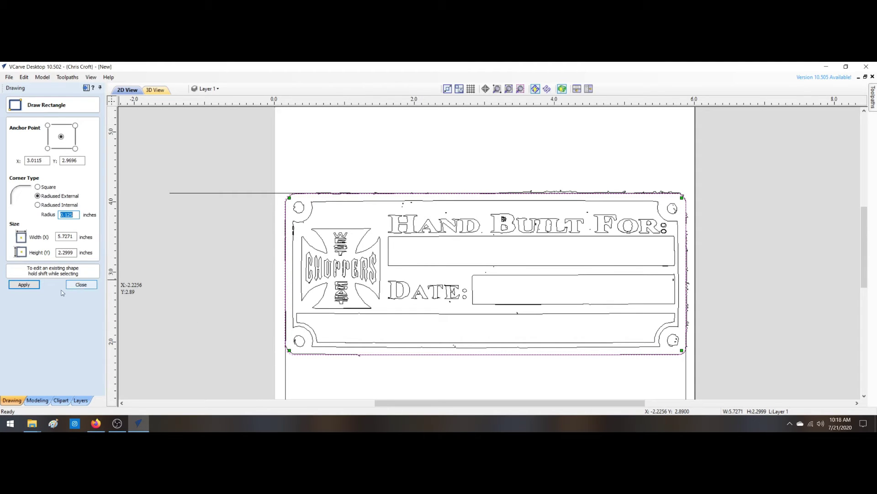
left_click(81, 285)
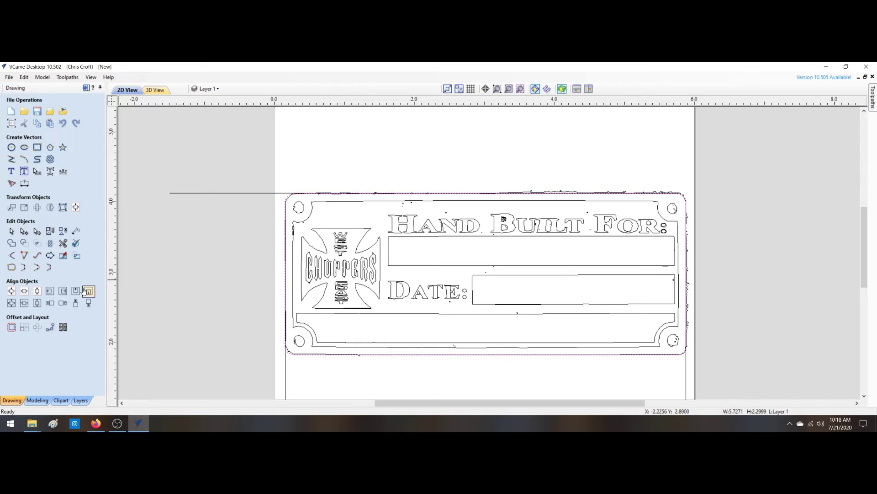
- Remove the construction lines and the ragged traced outline around the plate, keeping the clean rounded rectangle
right_click(173, 292)
left_click(173, 322)
left_click(173, 323)
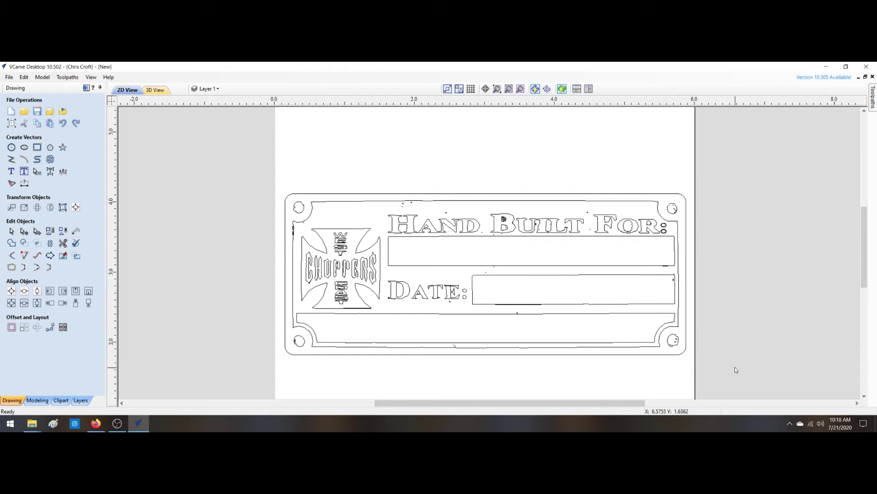
- Draw a circle of about 0.0753 inch radius over the upper-left corner hole, centred near X 0.3438, Y 3.9236
left_click(11, 147)
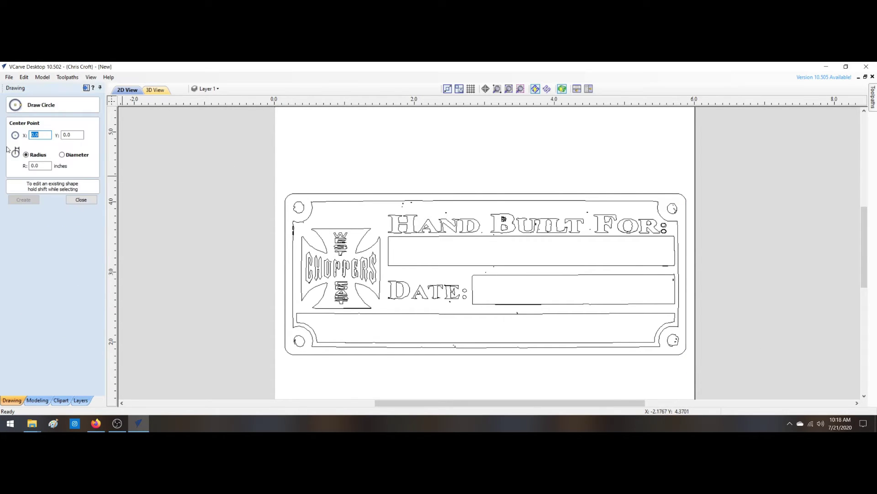
double_click(39, 166)
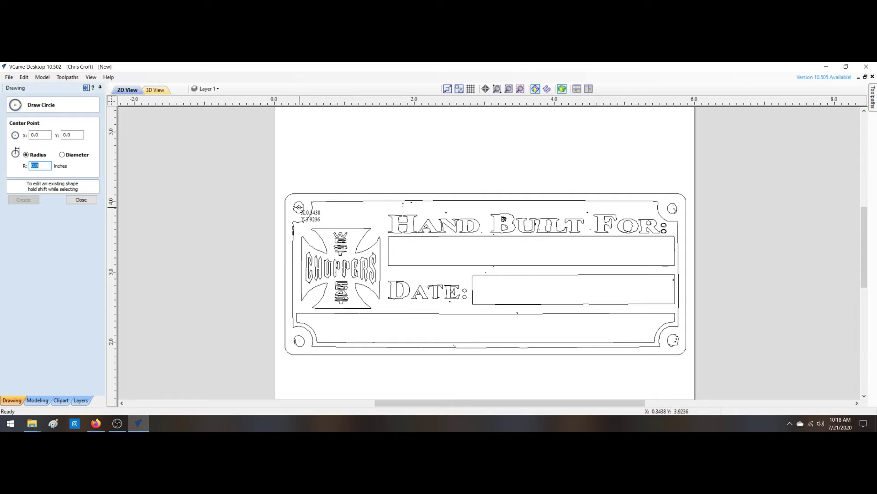
left_click(298, 207)
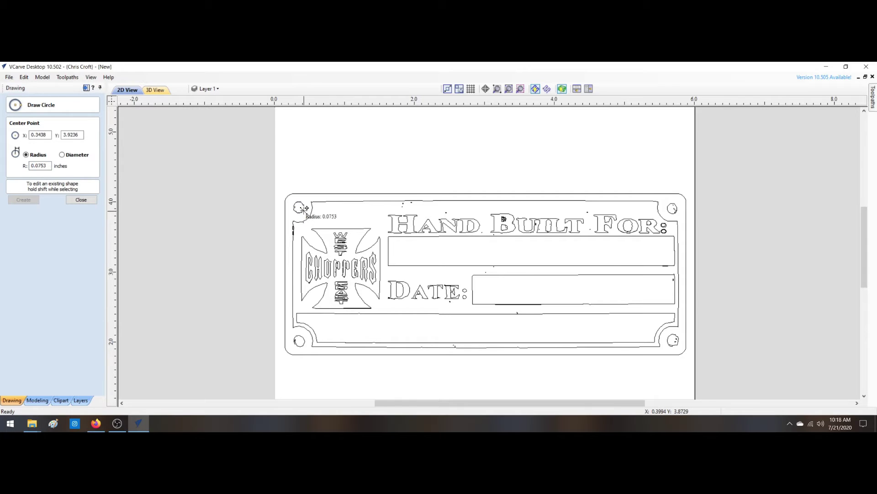
left_click(306, 208)
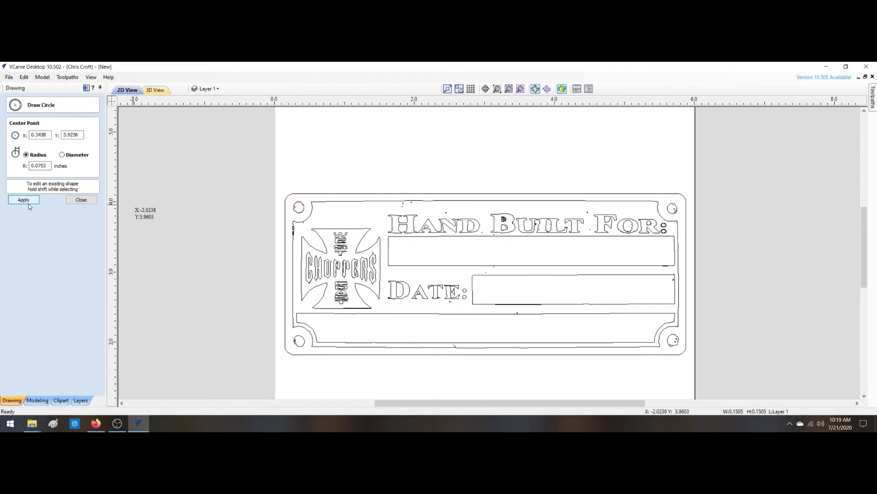
left_click(81, 199)
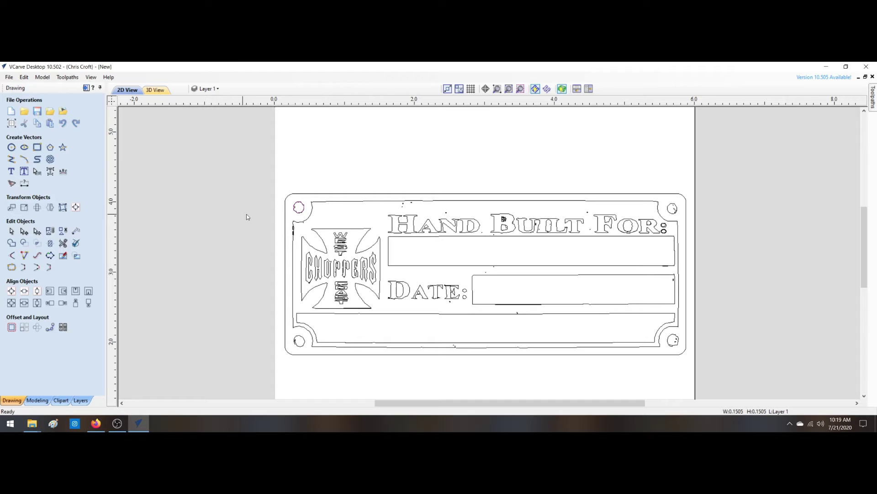
- Copy the new circle across onto the plate's upper-right corner hole
left_click(300, 208)
left_click(672, 208)
left_click(254, 212)
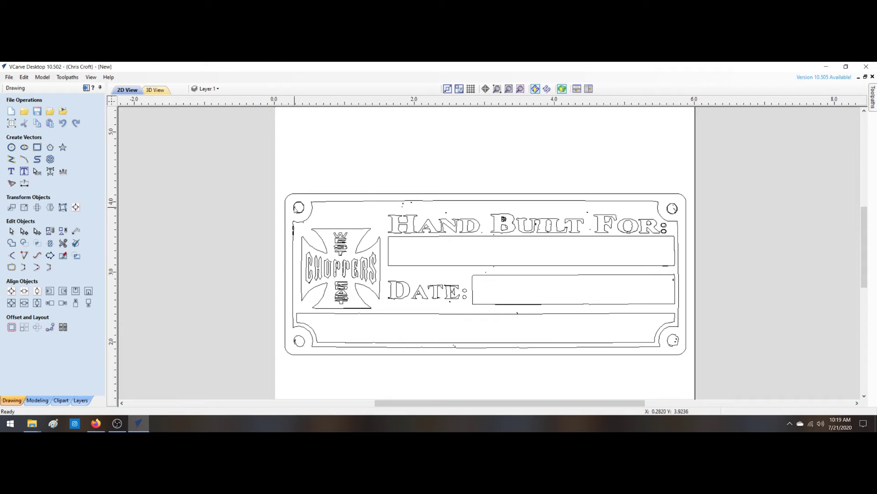
- Delete the jagged traced outline of the upper-left corner hole, keeping the drawn circle
left_click(295, 211)
left_click(299, 209)
scroll(299, 210, "up", 5)
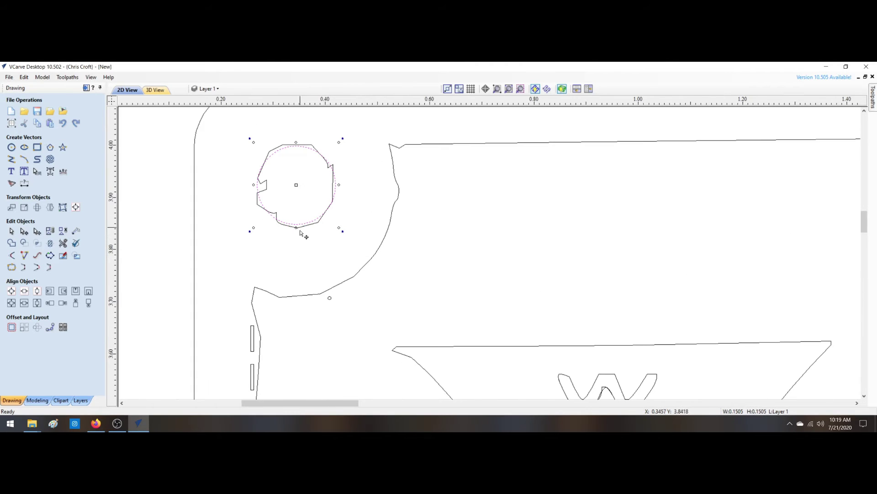
left_click(288, 229)
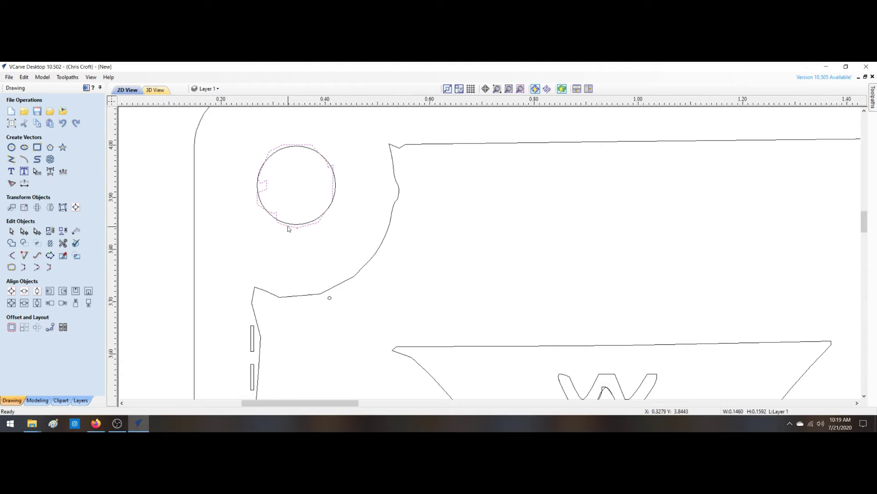
key("Delete")
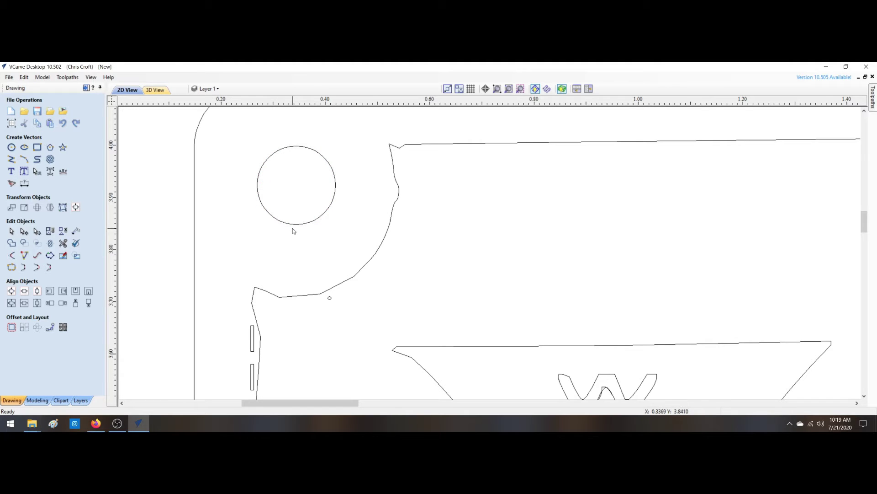
scroll(294, 231, "down", 8)
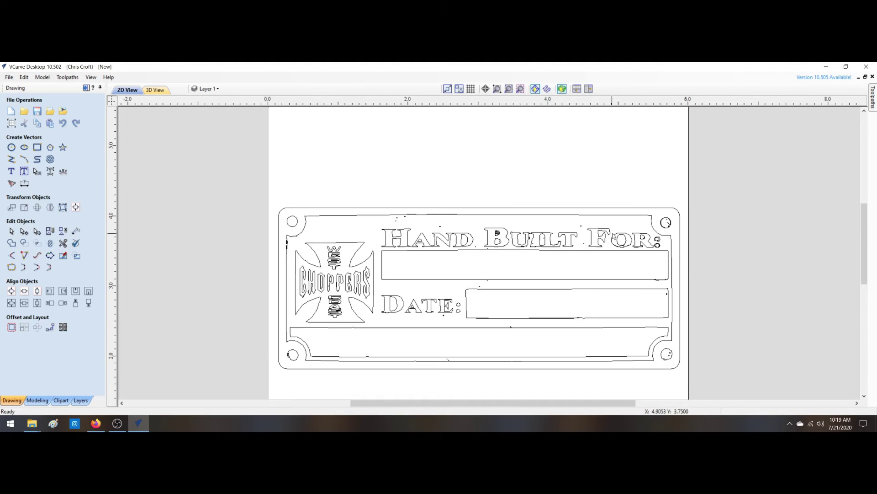
- Delete the traced outline and the small fragments inside the upper-right corner hole's circle
scroll(670, 232, "up", 8)
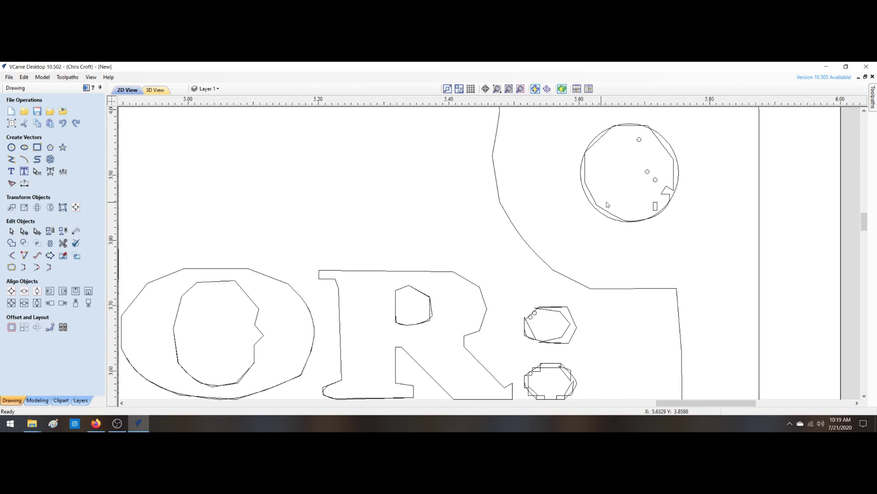
left_click(600, 208)
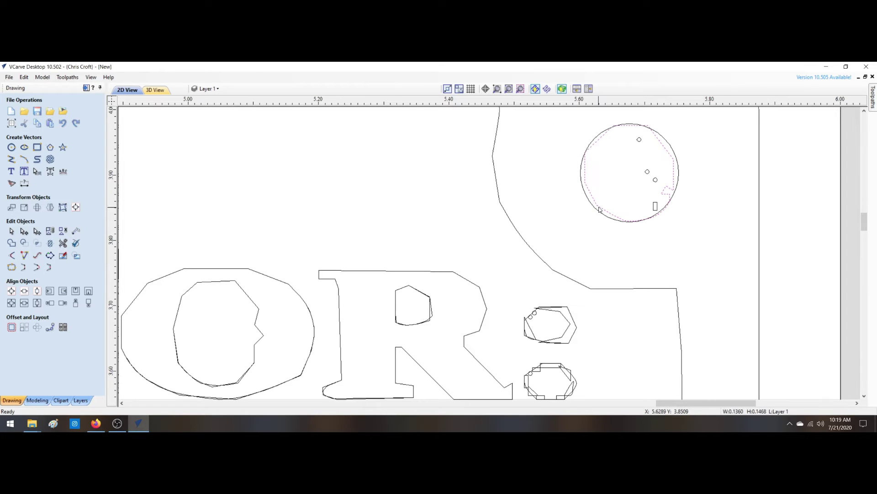
key("Delete")
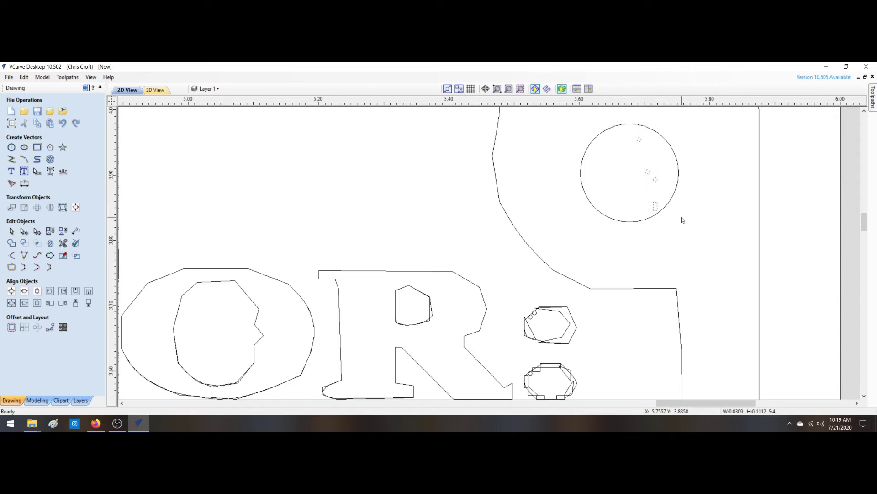
left_click(683, 221)
left_click(509, 89)
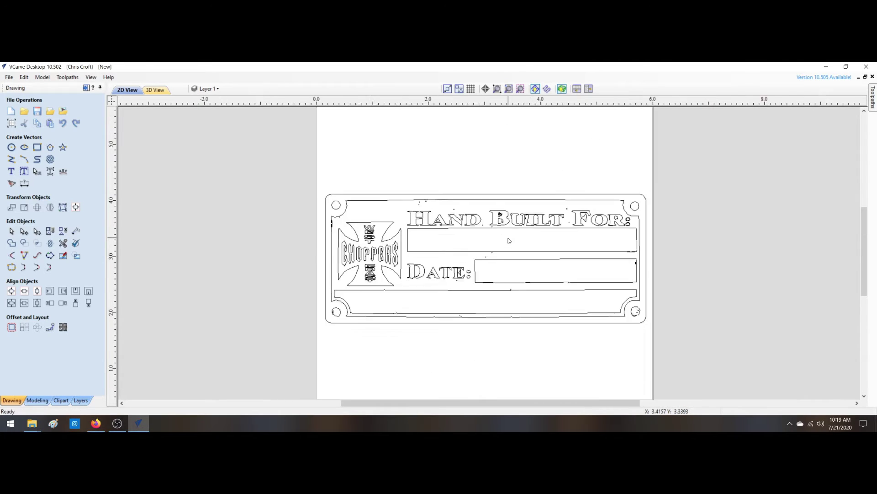
- Copy the two upper hole circles down to the lower corner holes and nudge the copies over the traced lower-left hole
scroll(509, 241, "up", 1)
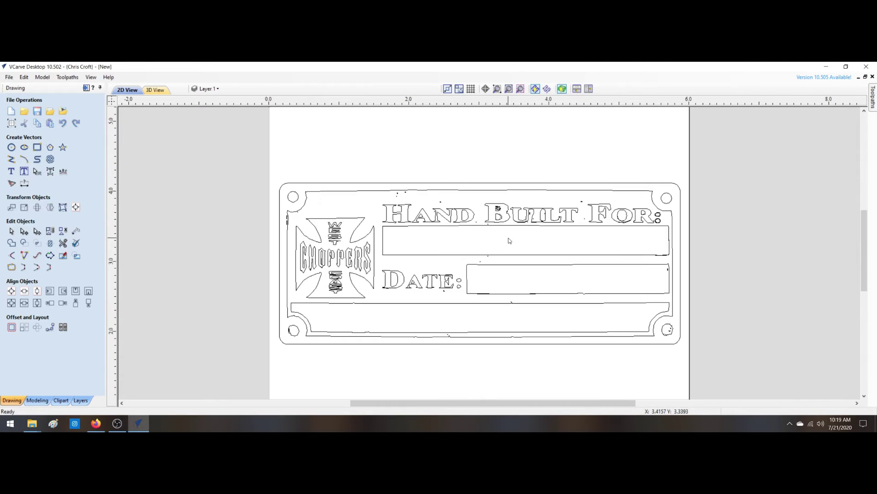
left_click(297, 200)
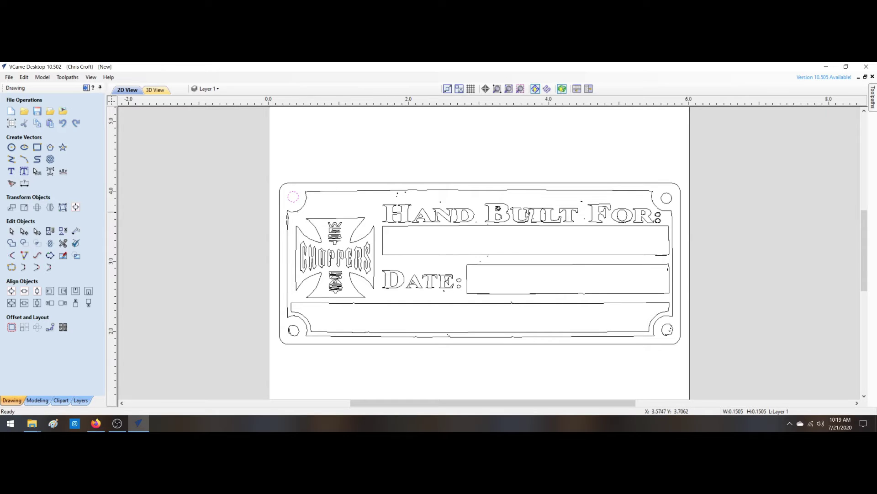
left_click(671, 201)
left_click(297, 203, "shift")
left_click(291, 203)
left_click_drag(480, 197, 481, 329)
left_click(294, 332)
scroll(297, 335, "up", 5)
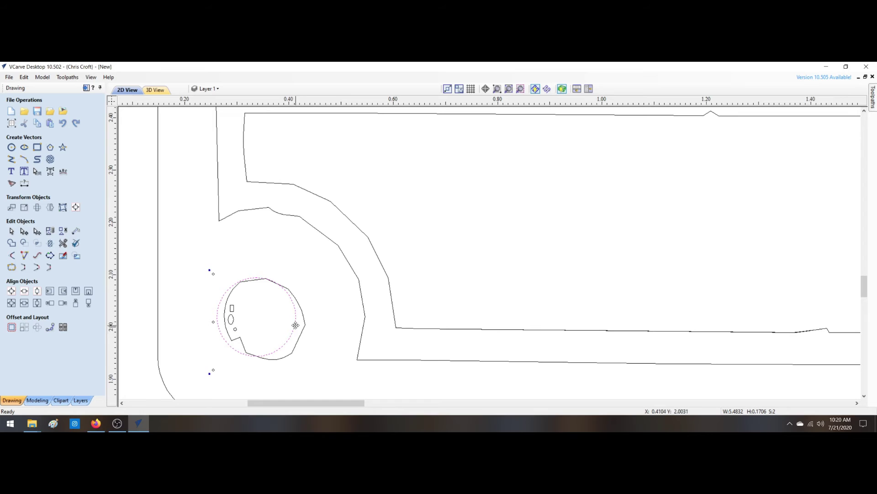
left_click_drag(294, 323, 302, 324)
- Delete the traced outline and fragments of the lower-left corner hole, keeping its circle
left_click(180, 300)
left_click_drag(218, 262, 296, 352)
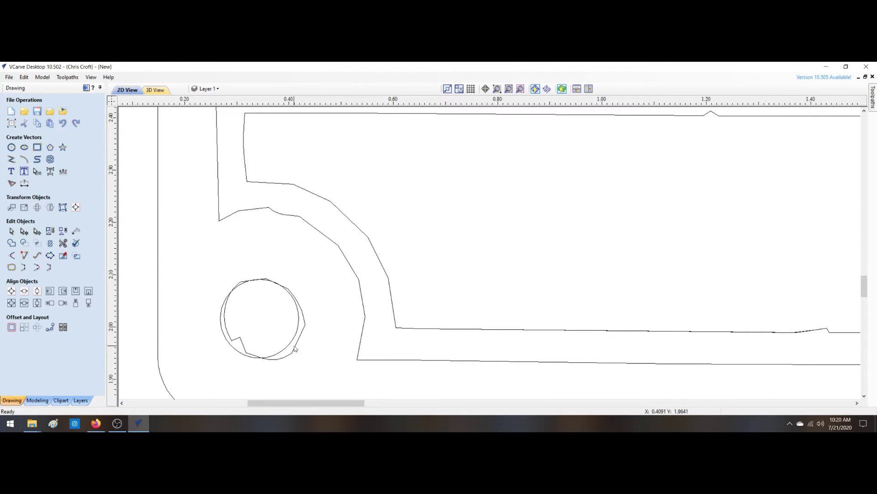
key("Delete")
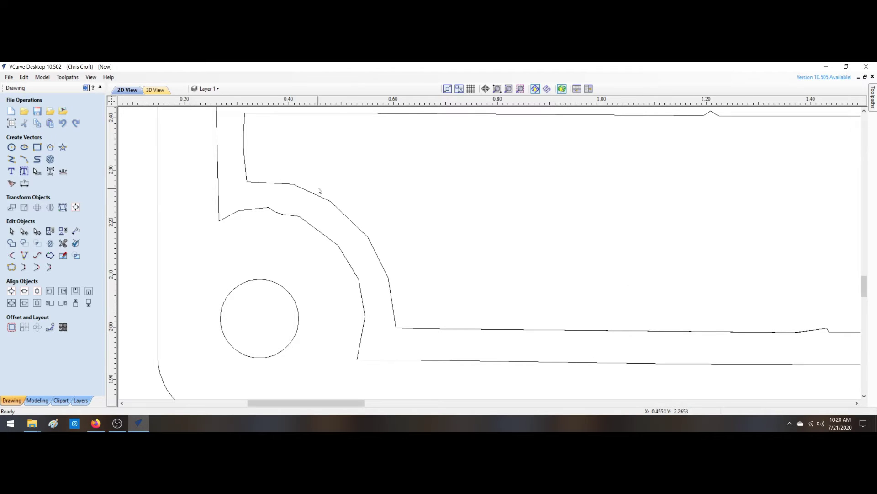
- Delete the traced outline and loose fragments of the lower-right corner hole, keeping its circle
left_click(509, 89)
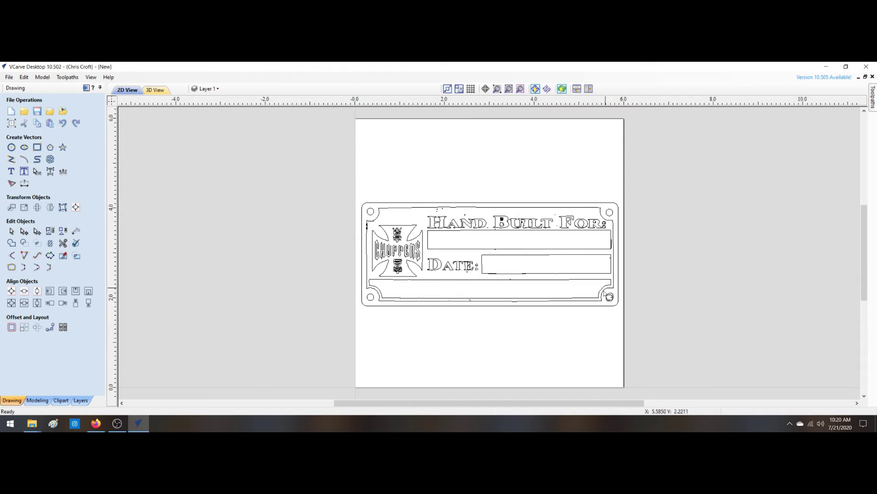
scroll(610, 299, "up", 4)
scroll(610, 299, "up", 3)
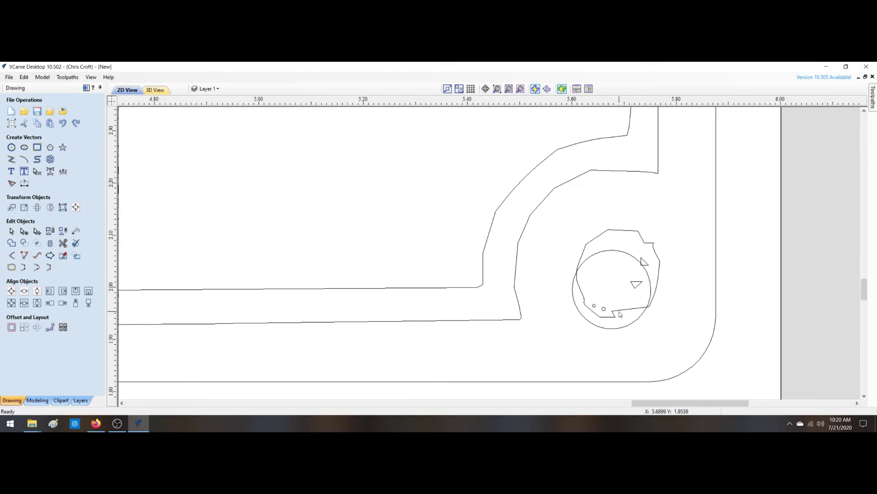
left_click(618, 312)
left_click(600, 276)
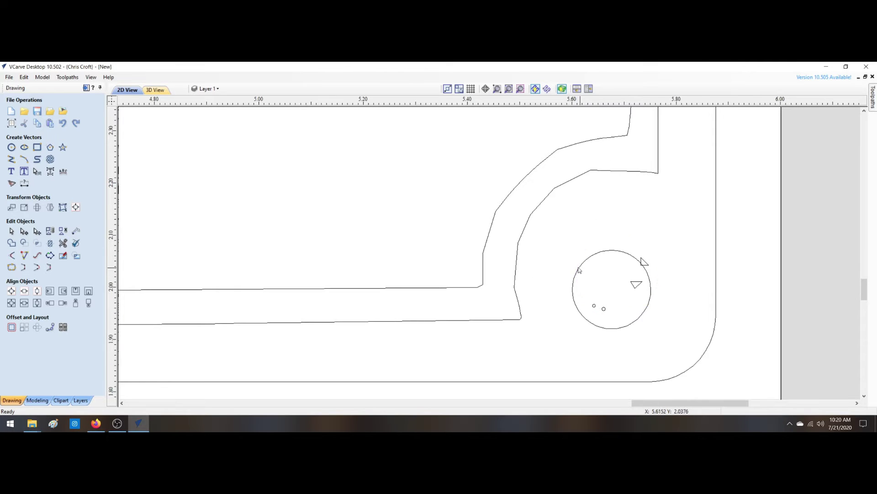
left_click_drag(559, 243, 689, 319)
key("F3")
- Delete the stray specks above and below the "Hand Built For:" lettering and between the two text boxes
scroll(523, 265, "up", 5)
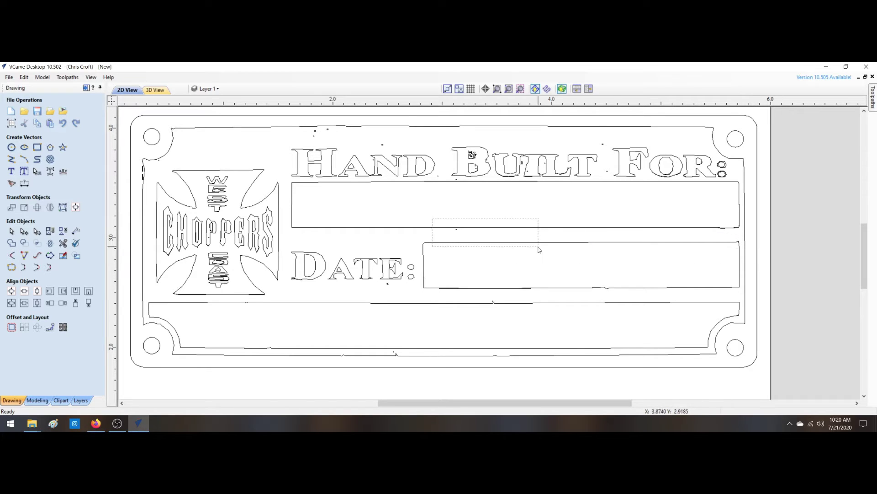
left_click_drag(692, 204, 710, 221)
left_click_drag(281, 111, 455, 150)
key("Delete")
left_click_drag(541, 110, 634, 150)
key("Delete")
left_click(608, 172)
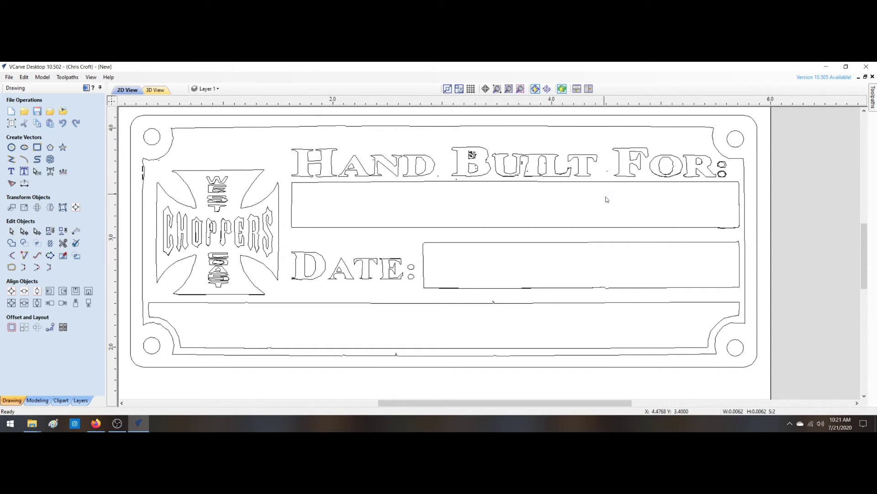
key("Delete")
- Check the letter outlines of "For:" for stray vectors and delete extra traced outlines from its colon
left_click(681, 176)
key("Escape")
left_click(708, 177)
left_click(732, 183)
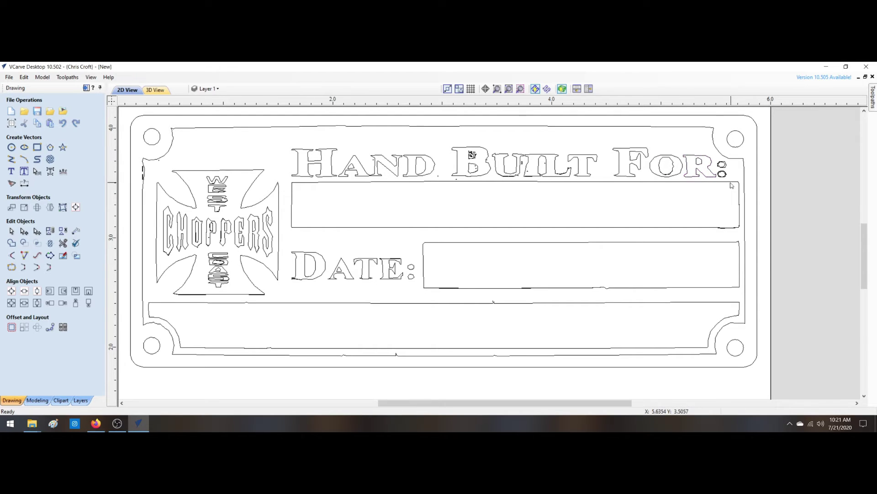
left_click(670, 181)
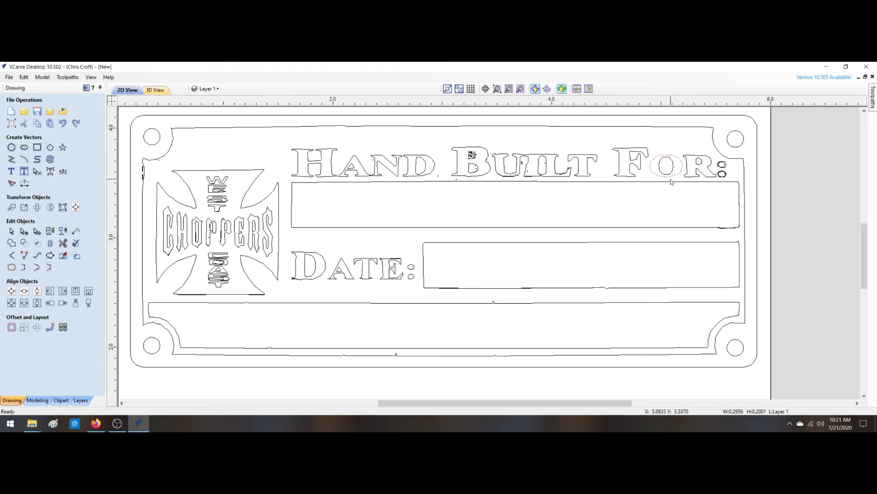
left_click(631, 180)
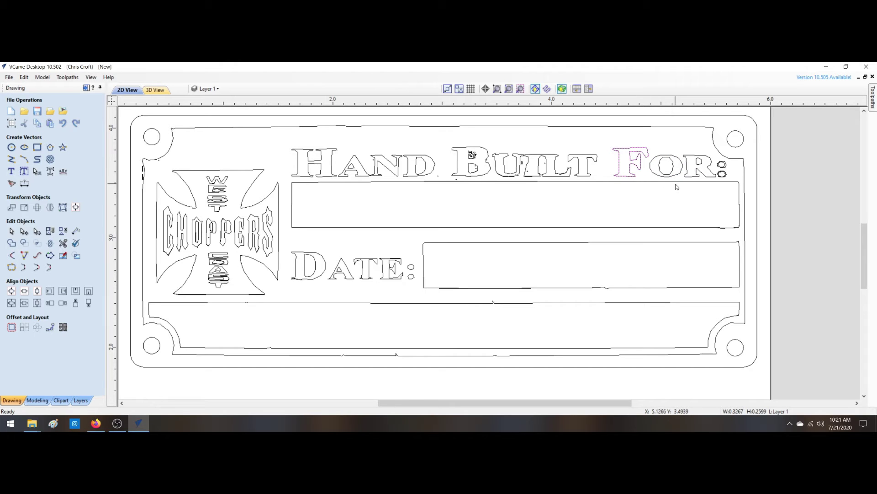
left_click(720, 175)
left_click(722, 164)
left_click(715, 161)
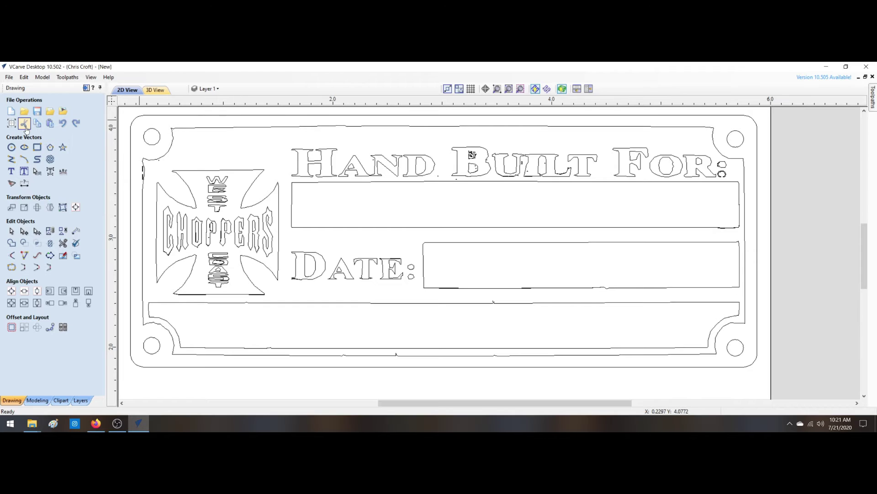
- Try a 0.125 inch inward offset of the rounded plate outline and remove the offset rectangle
left_click(196, 117)
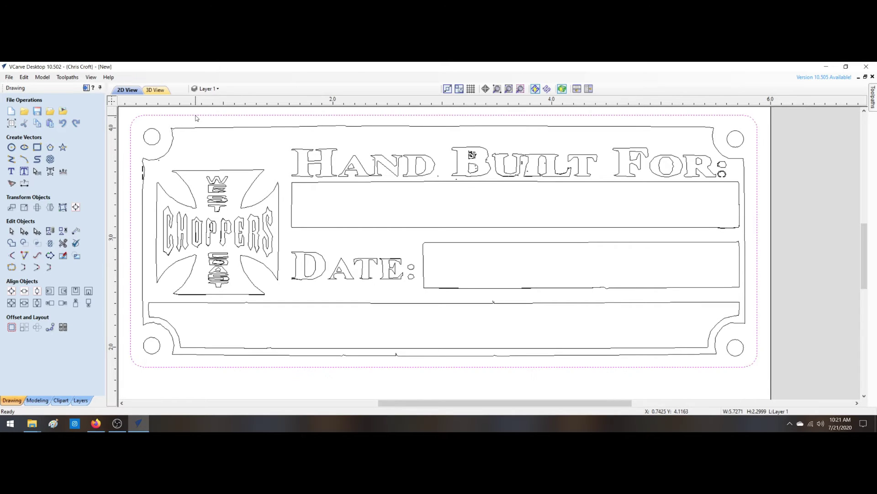
left_click(12, 327)
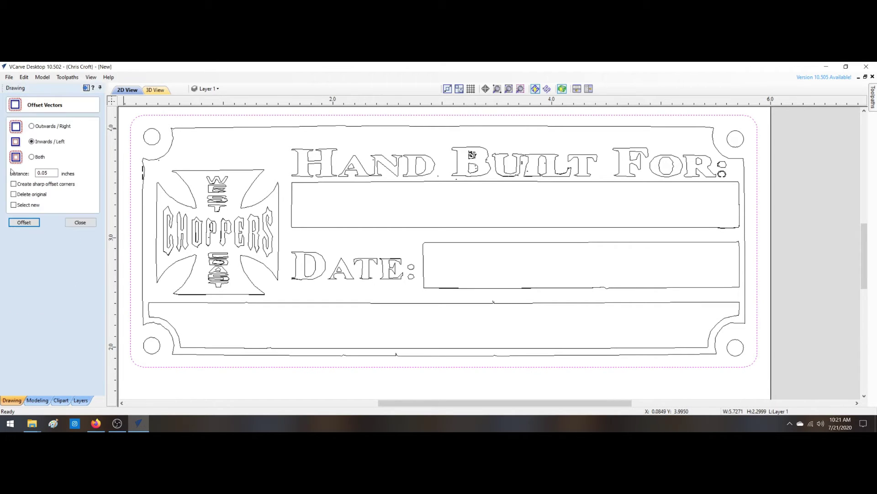
double_click(44, 174)
type(".125")
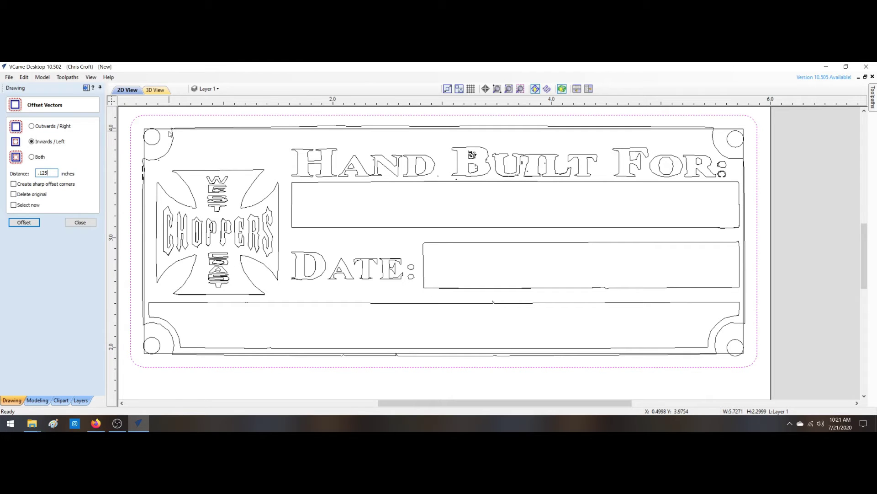
left_click(80, 222)
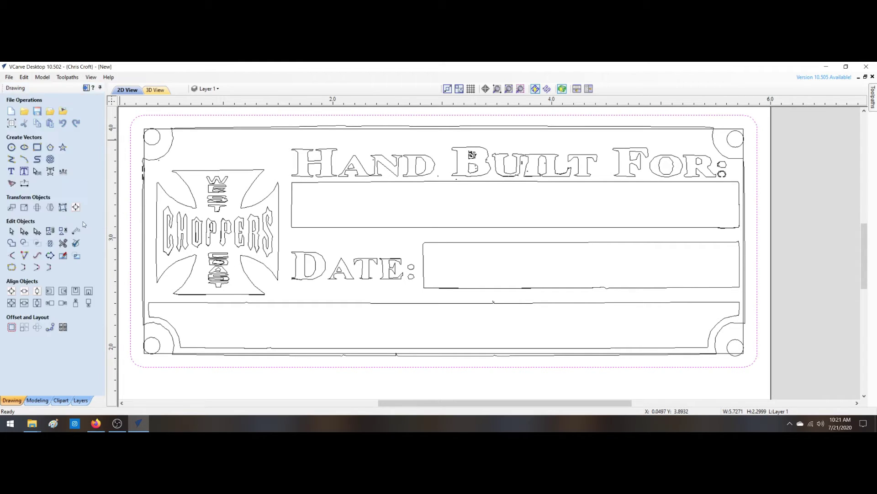
left_click(164, 132)
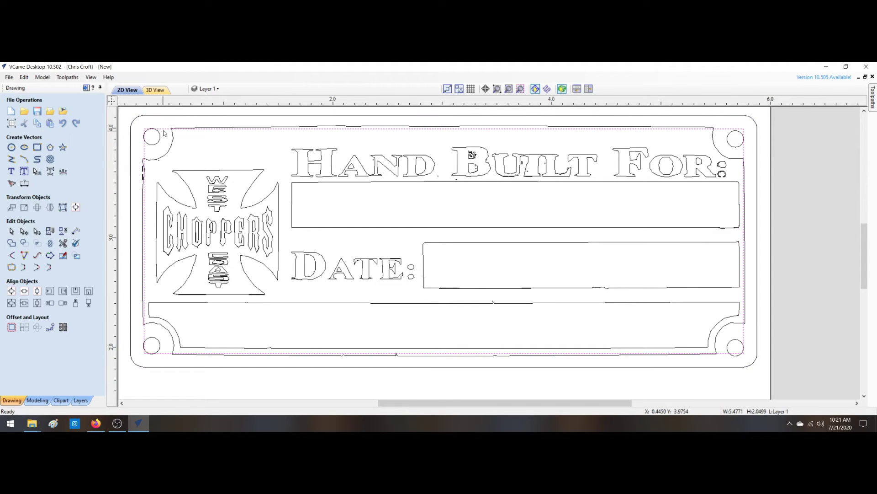
key("Escape")
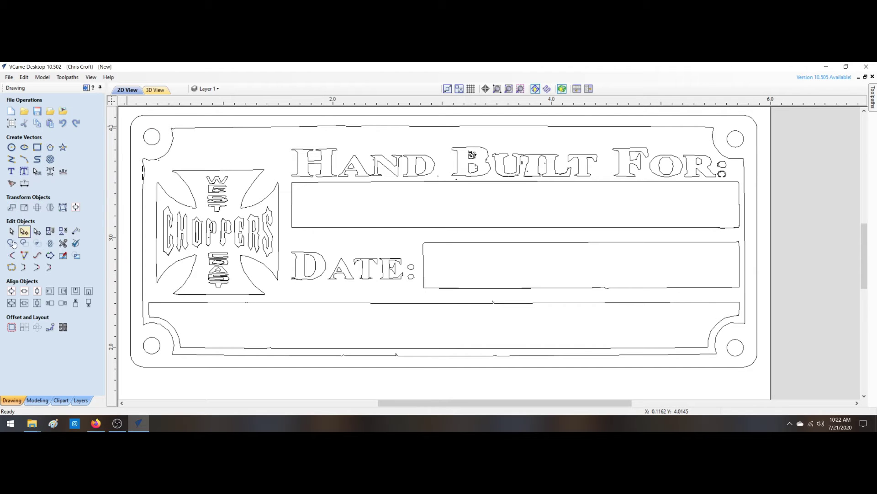
- Offset the rounded plate outline inwards by 0.125 inch, keeping the original
left_click(12, 327)
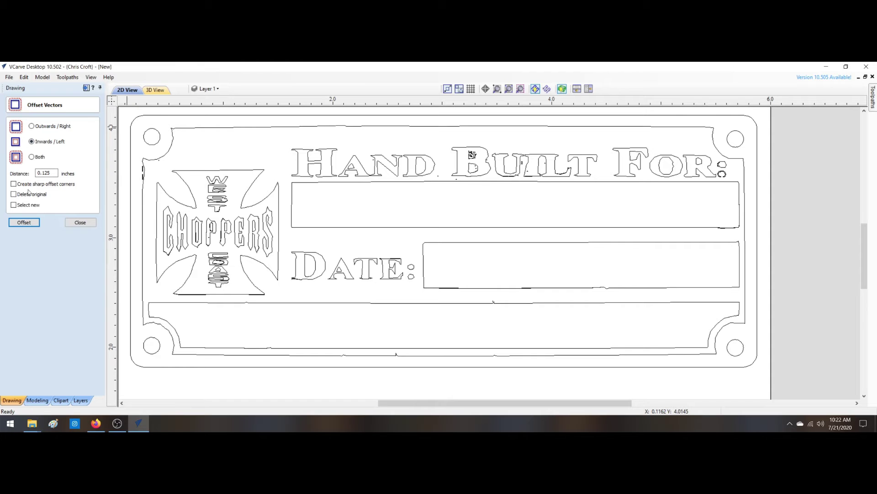
left_click(143, 116)
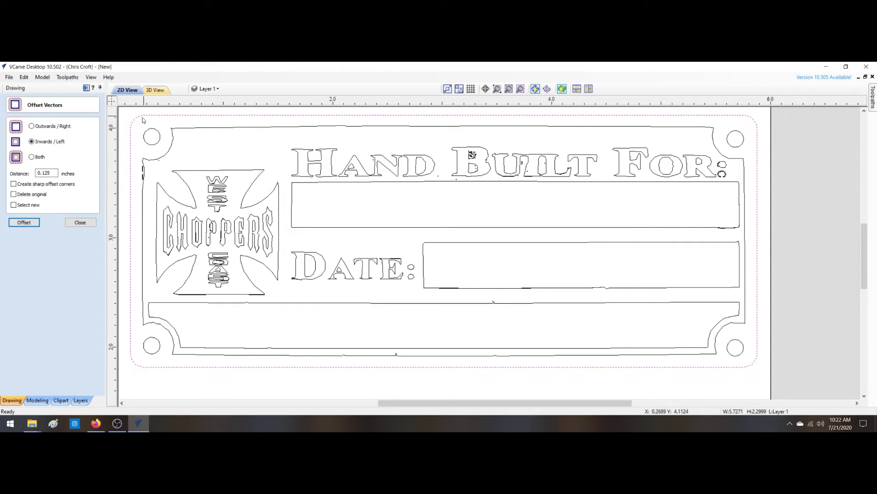
left_click(25, 223)
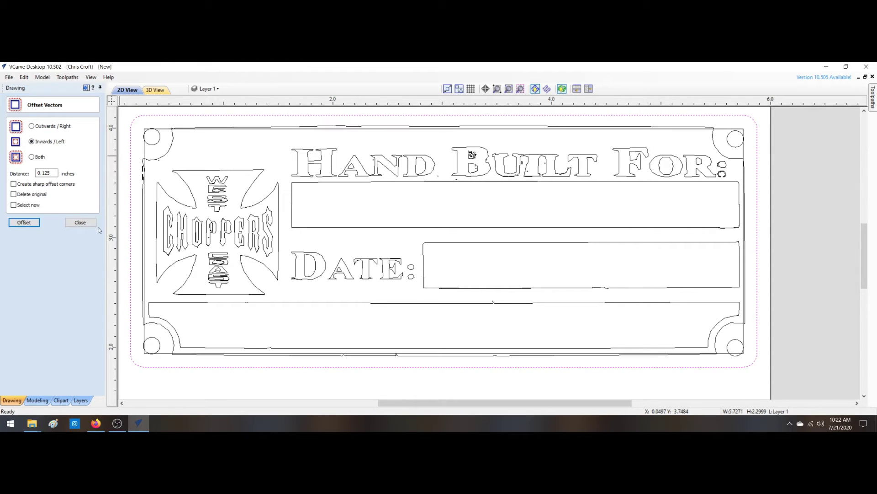
left_click(82, 223)
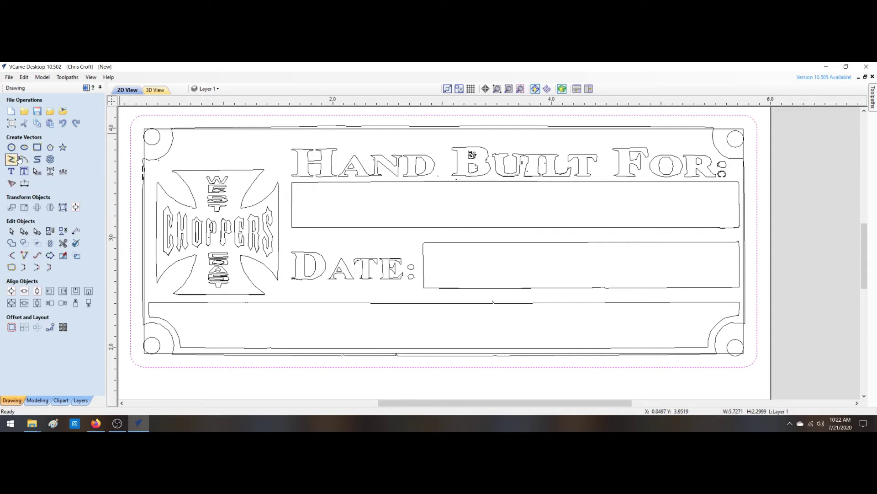
- Change the corner type of the offset border rectangle to radiused internal and apply it
left_click(38, 147)
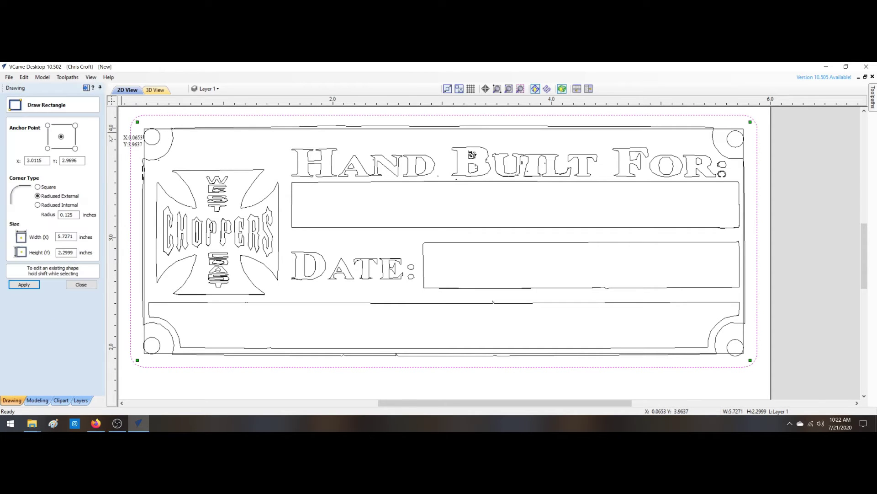
left_click(82, 286)
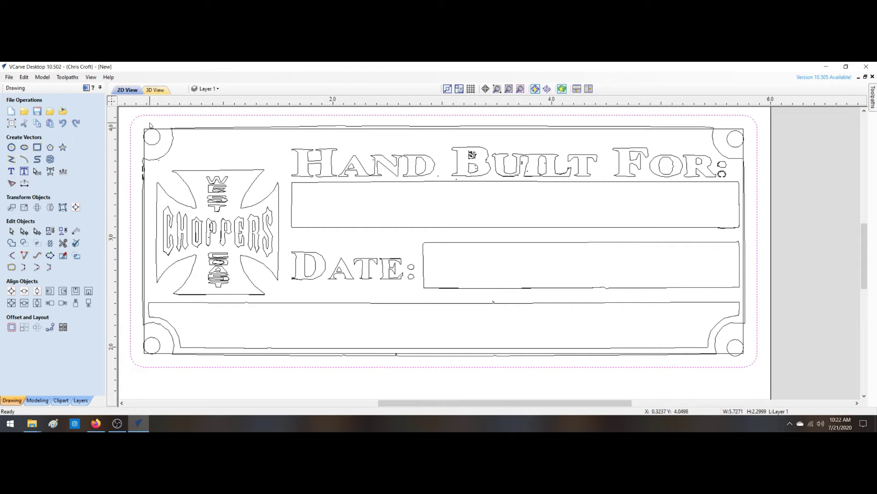
left_click(37, 147)
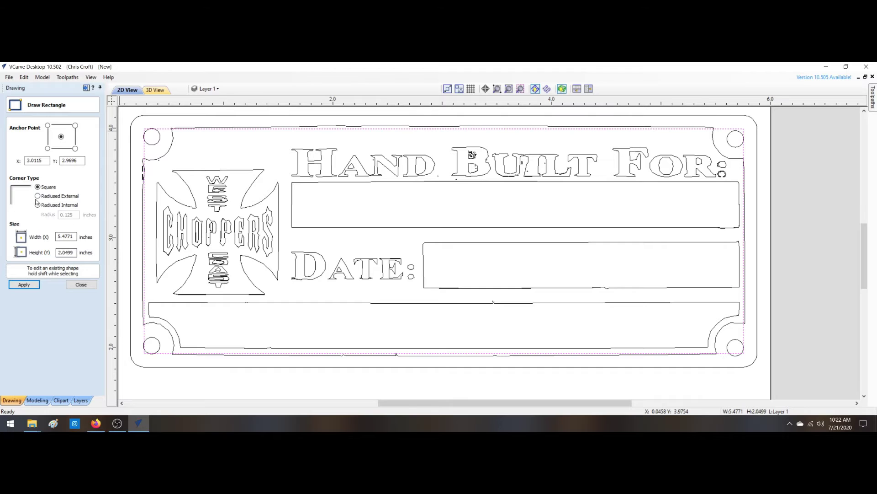
left_click(38, 196)
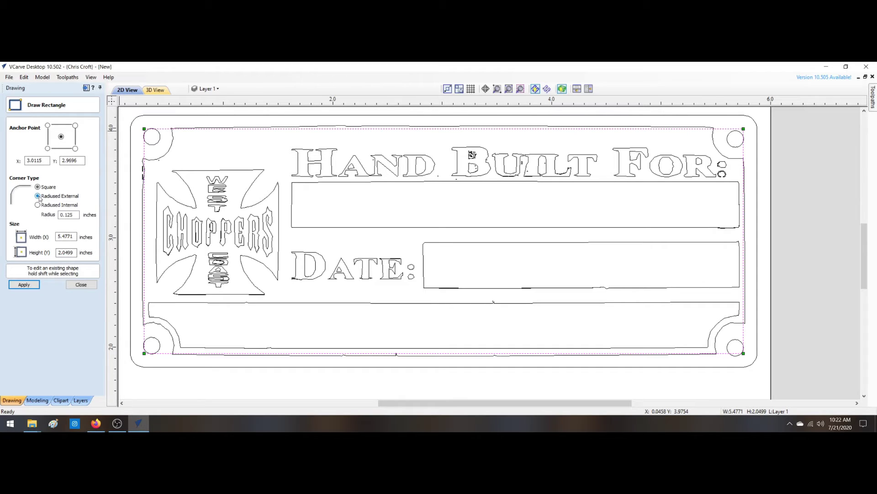
left_click(38, 205)
left_click(21, 284)
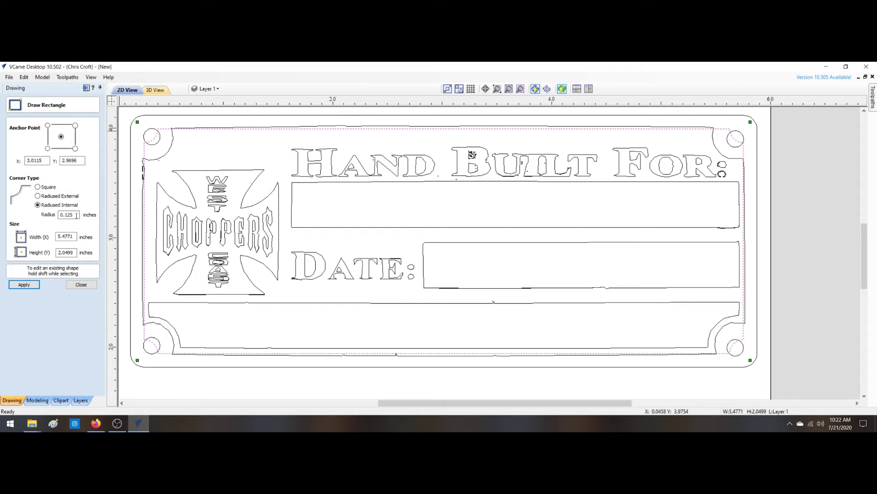
- Try internal corner radii including 0.375 and 0.29 inch on the offset border rectangle against the traced corners
left_click_drag(73, 215, 51, 219)
type(".")
left_click(28, 286)
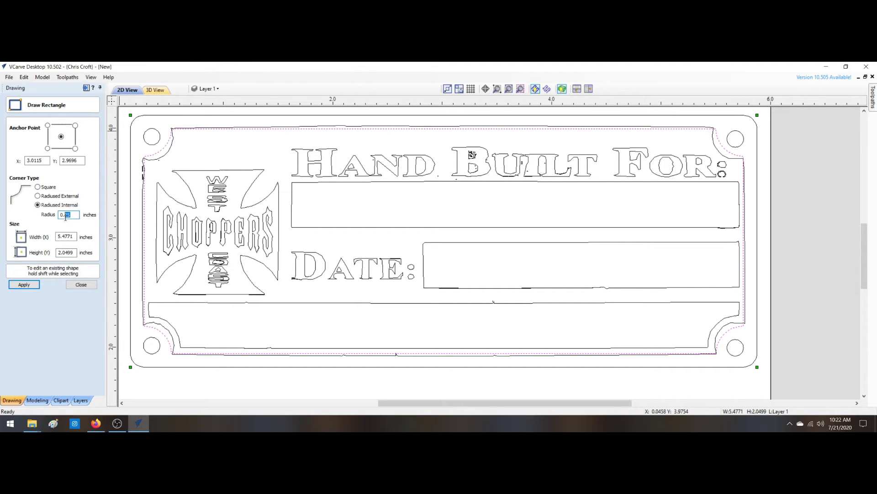
type("0.375")
key("Return")
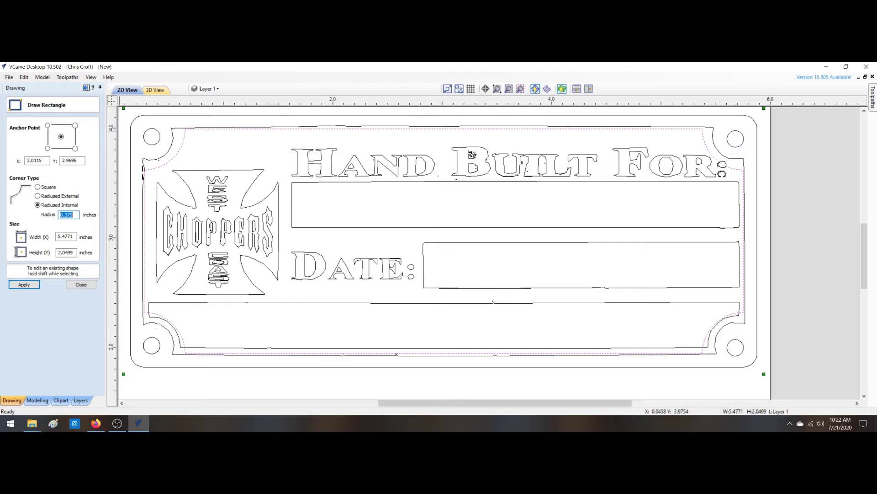
left_click(70, 216)
left_click(26, 285)
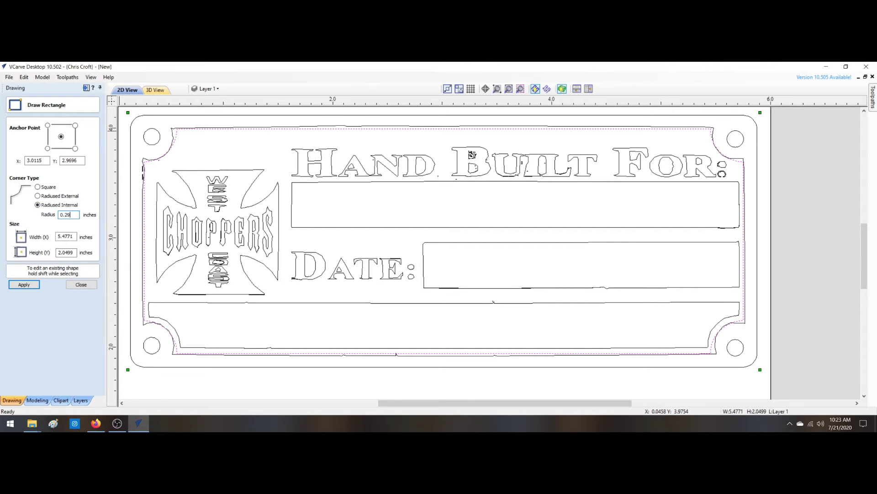
type("0.29")
key("Return")
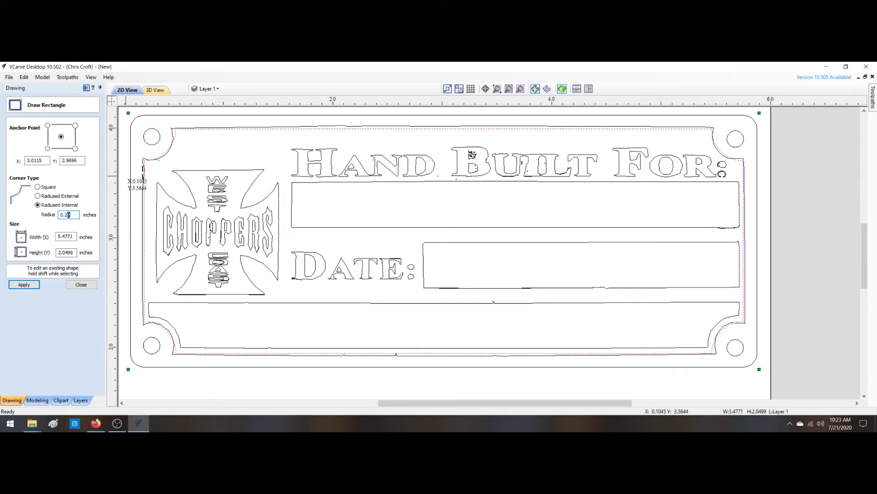
key("Return")
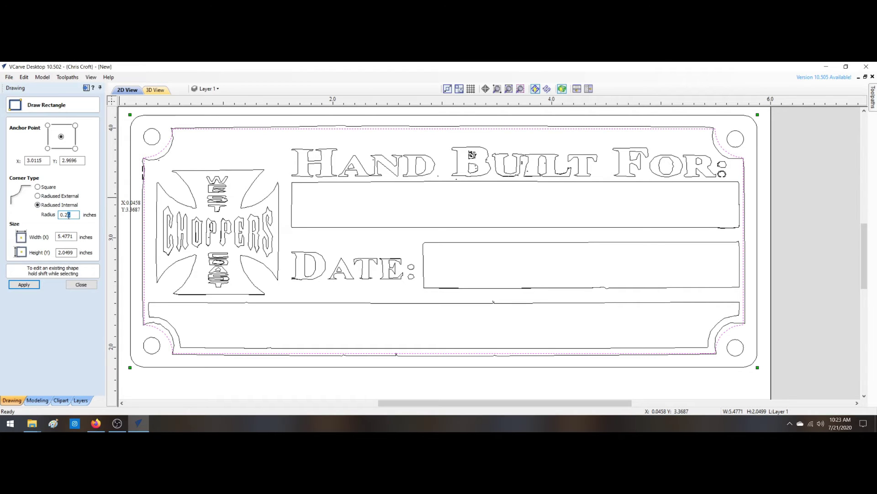
- Set the offset border rectangle's internal corner radius to 0.27 inch
type("0.27")
key("Return")
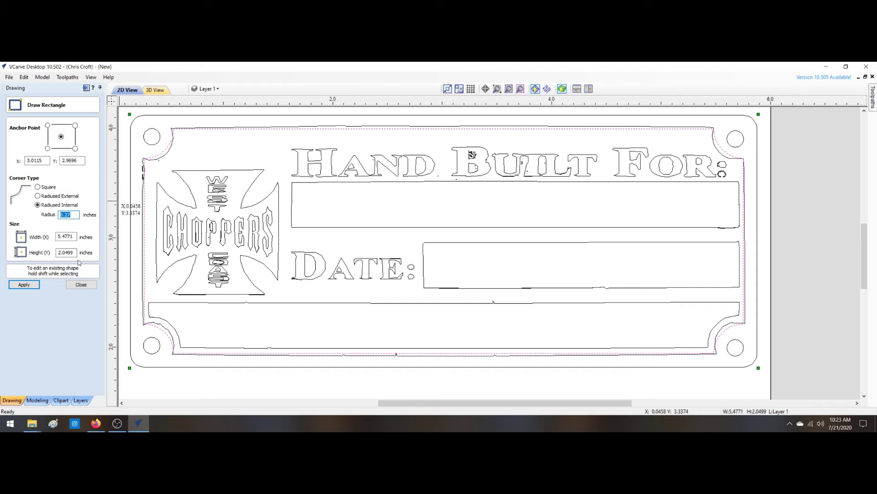
left_click(81, 285)
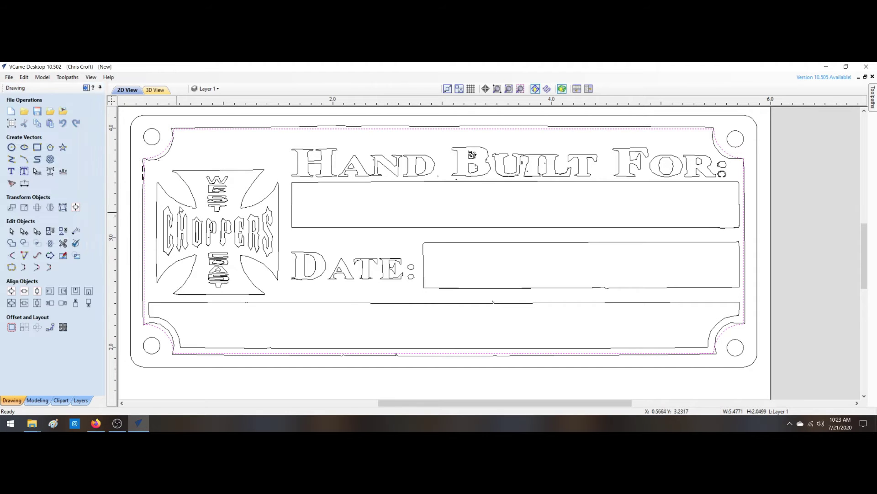
- Delete the traced border outline and its stray fragments near the upper-left corner, keeping the clean border
left_click(168, 156)
key("Delete")
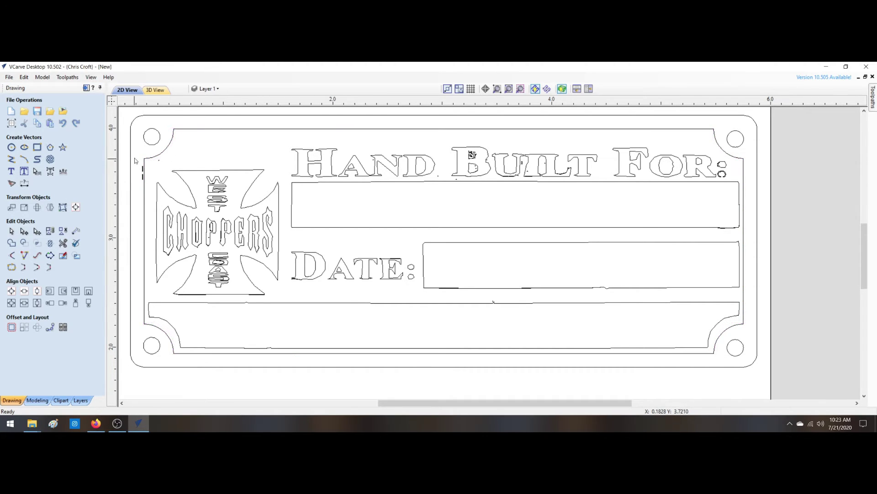
left_click_drag(133, 155, 162, 179)
key("Delete")
left_click(610, 346)
left_click_drag(763, 317, 700, 192)
left_click(825, 217)
right_click(824, 220)
left_click(796, 176)
- Delete all the traced "West Coast Choppers" lettering inside the cross and the cross outline itself
left_click_drag(201, 159, 240, 292)
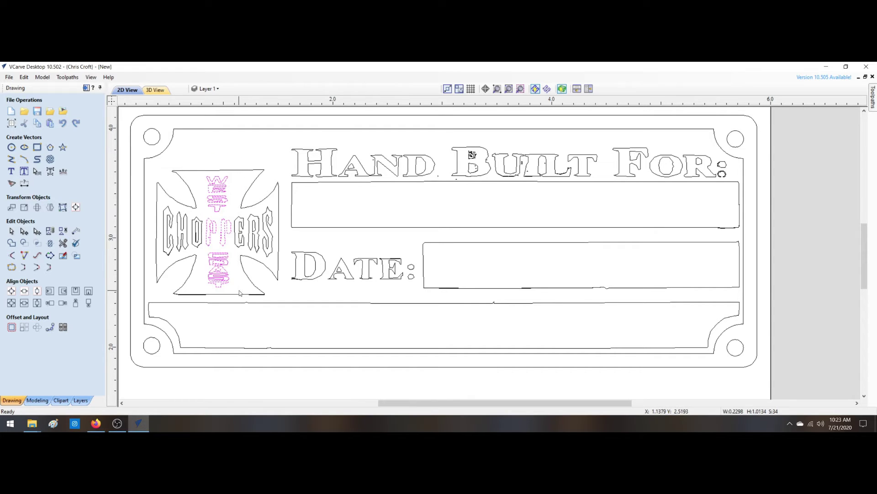
key("Delete")
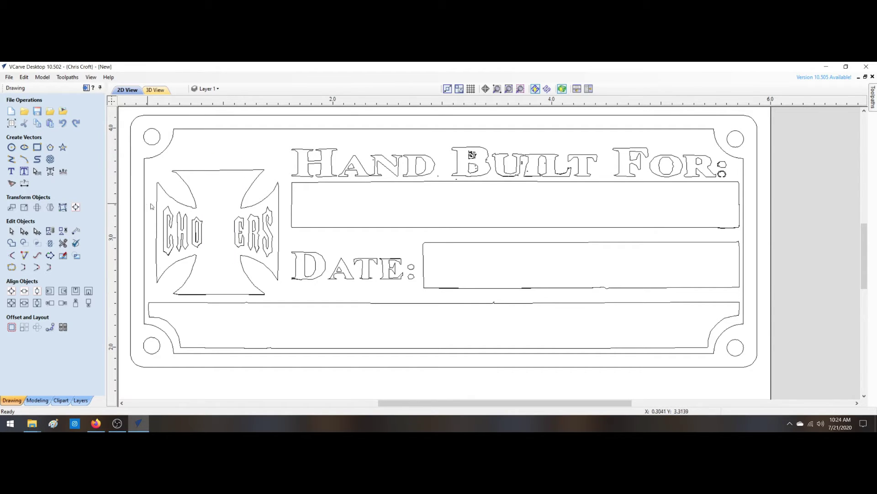
left_click_drag(150, 207, 287, 265)
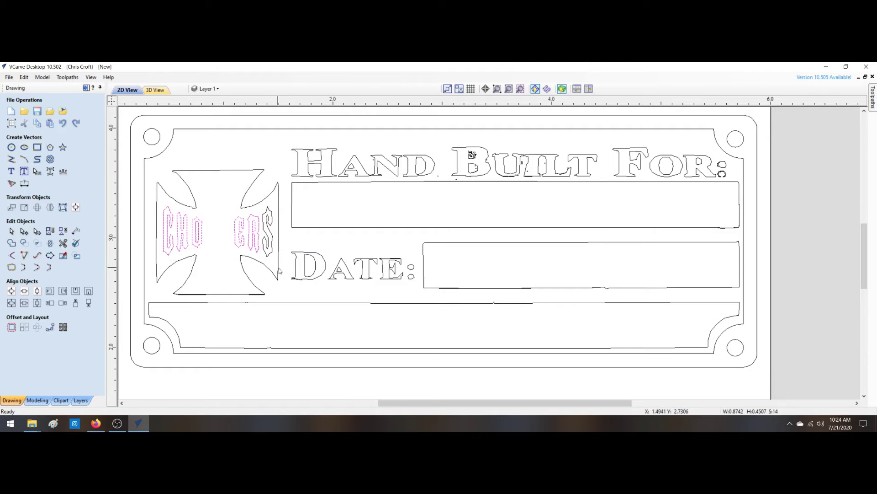
key("Delete")
left_click(269, 233)
key("Delete")
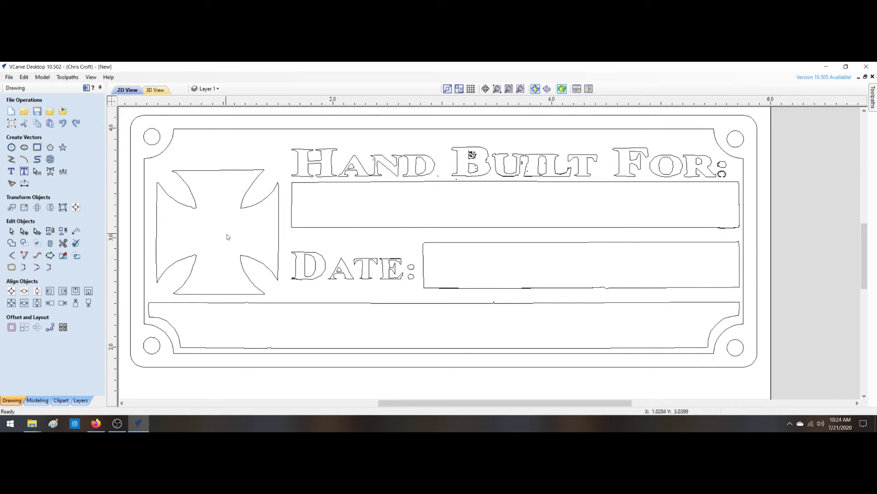
left_click(197, 210)
key("Delete")
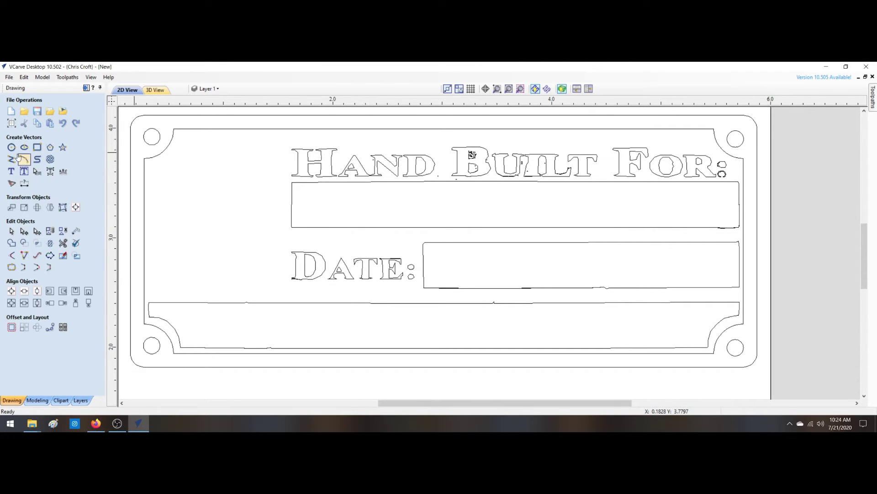
- Draw a square-cornered rectangle about 4.08 by 0.41 inches over the traced box below "Hand Built For:"
left_click(50, 147)
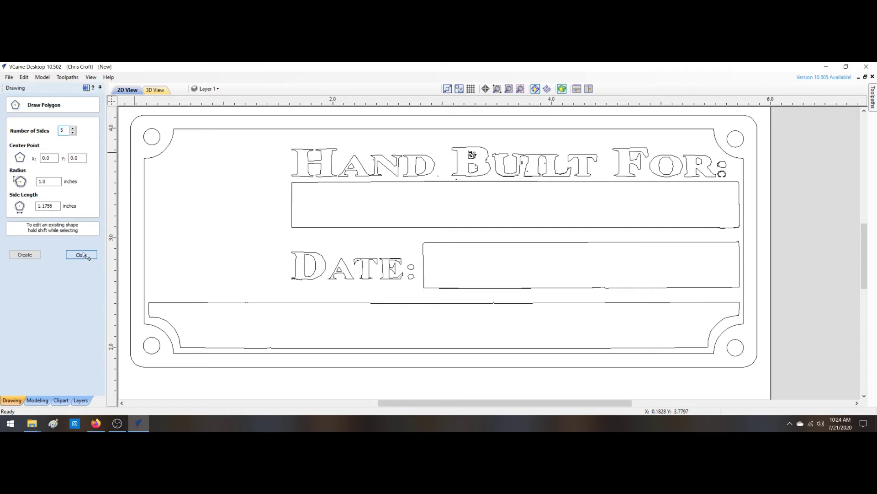
left_click(81, 254)
left_click(40, 148)
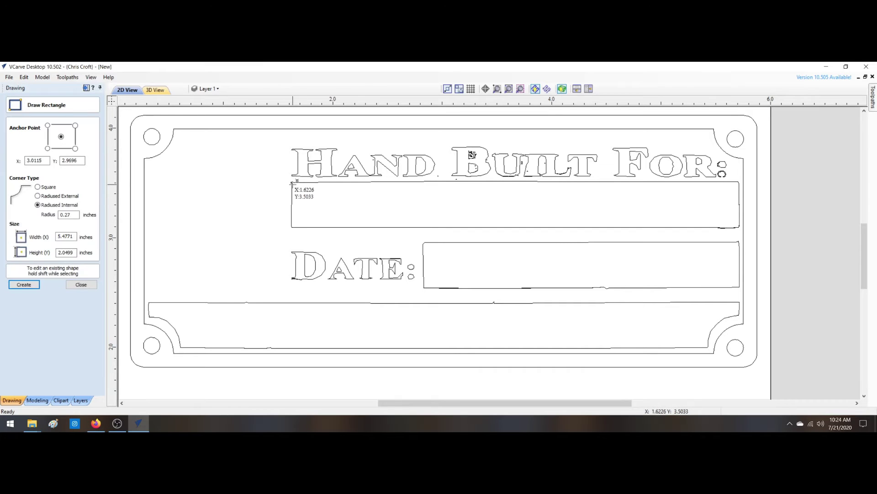
left_click_drag(293, 183, 741, 229)
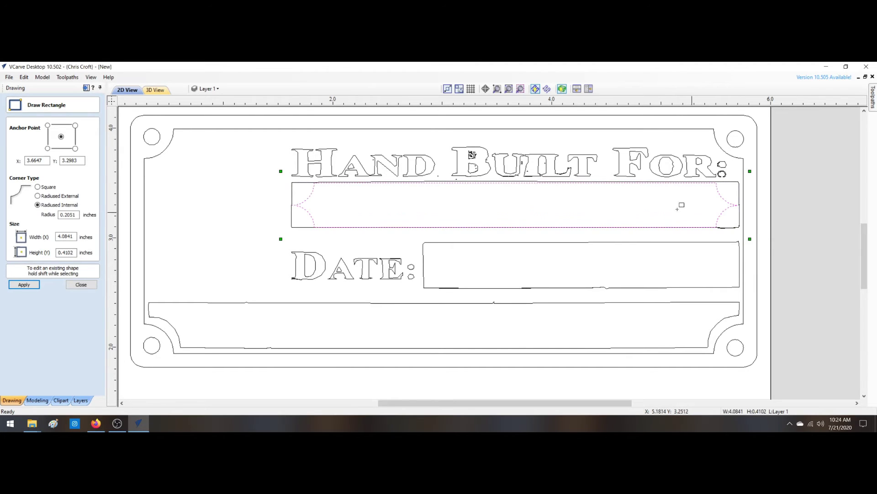
left_click(38, 187)
left_click(24, 284)
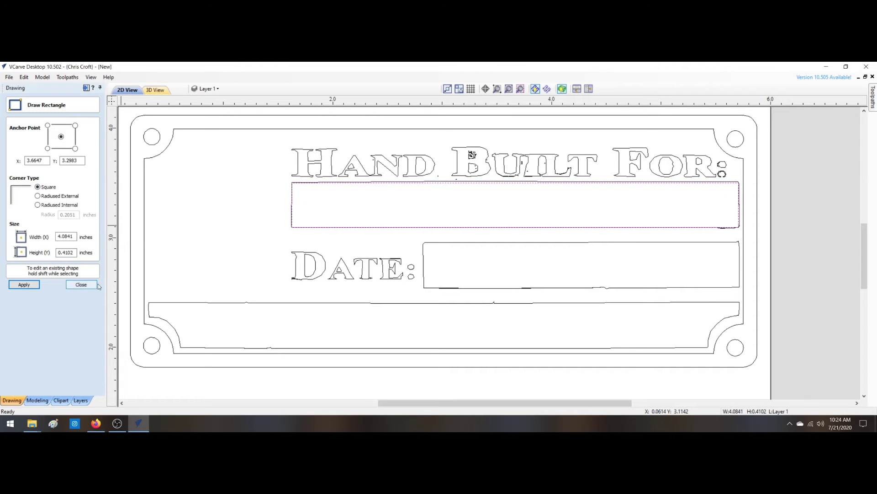
left_click(82, 284)
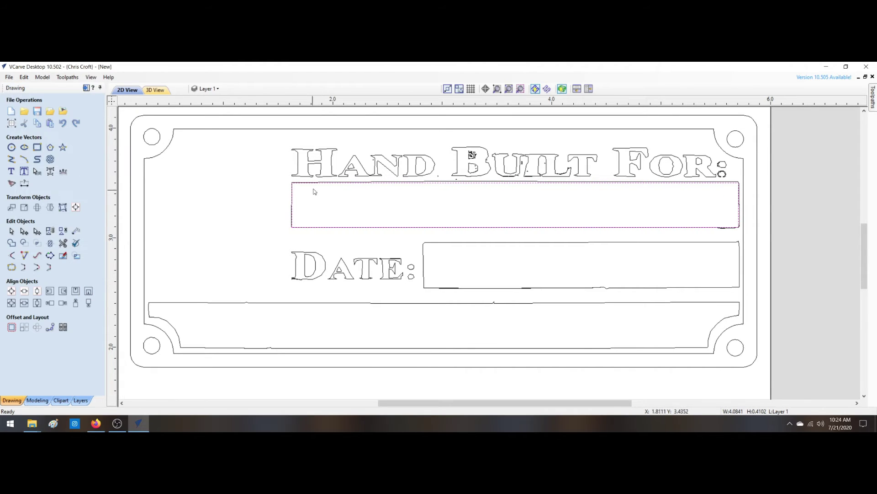
- Delete the traced outline of the box below "Hand Built For:", keeping the drawn rectangle
left_click(241, 187)
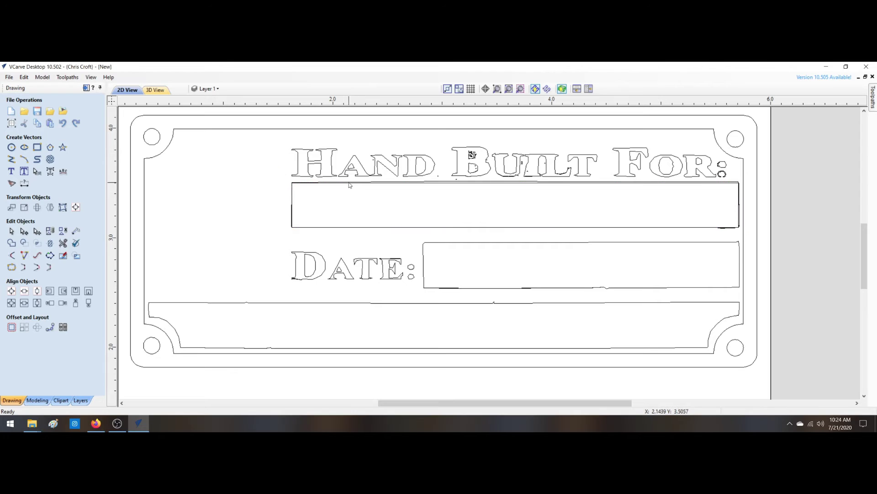
left_click(349, 183)
key("Escape")
left_click(352, 184)
left_click(396, 182)
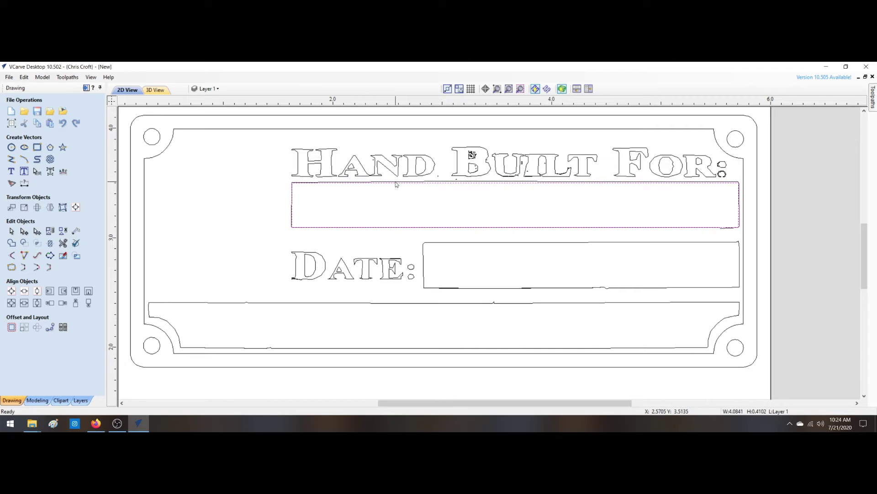
key("Escape")
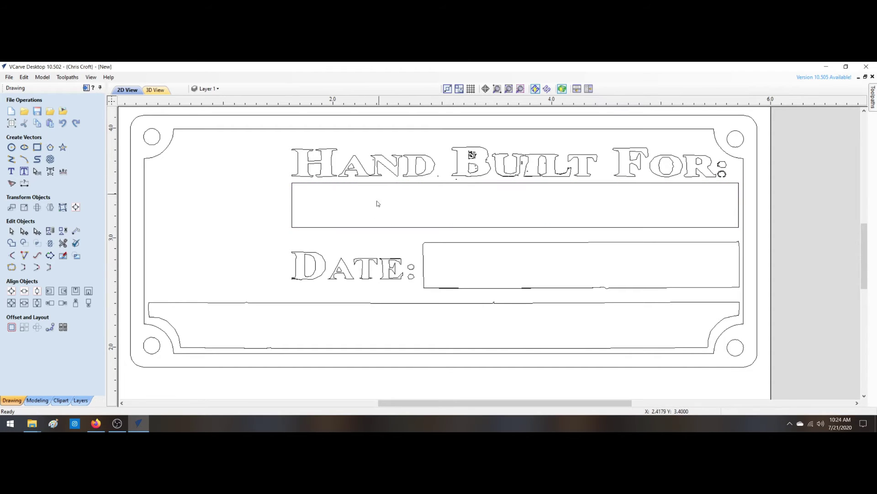
- Draw a square-cornered rectangle about 2.88 by 0.40 inches over the traced box beside "Date:"
left_click(37, 147)
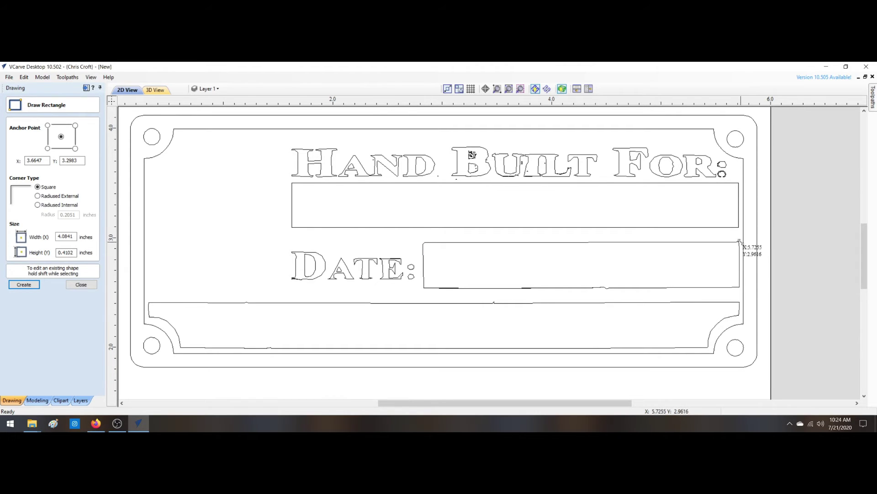
left_click_drag(740, 287, 732, 287)
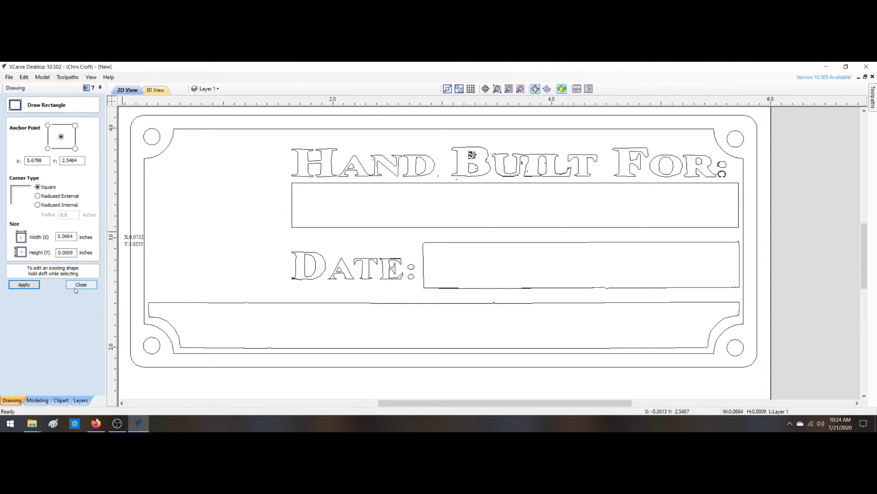
key("Escape")
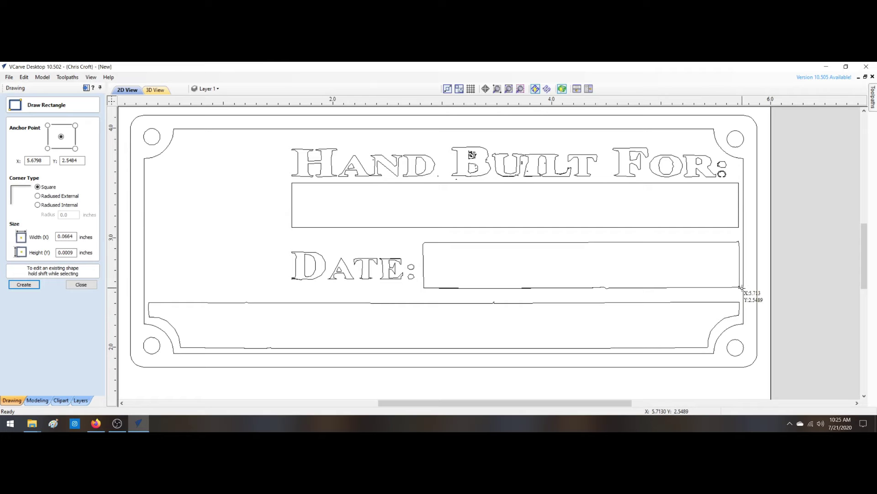
left_click_drag(741, 287, 422, 239)
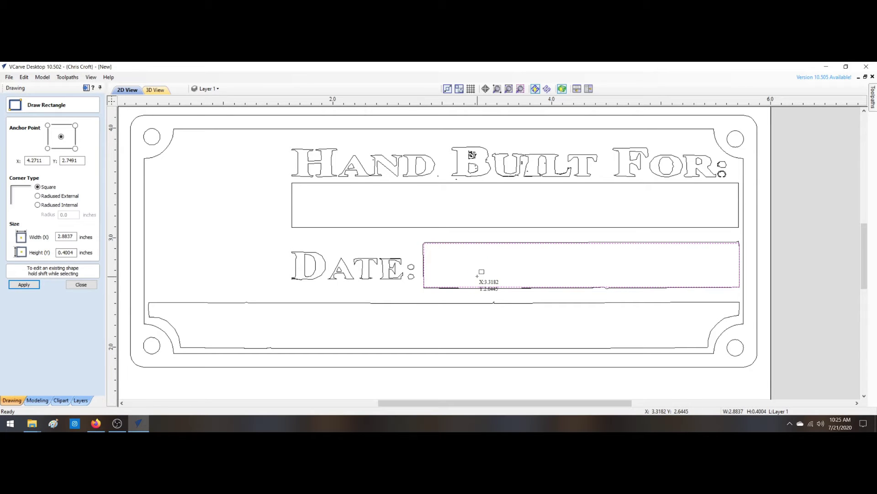
key("Escape")
- Delete the traced outline of the box beside "Date:", keeping the drawn rectangle
left_click(474, 288)
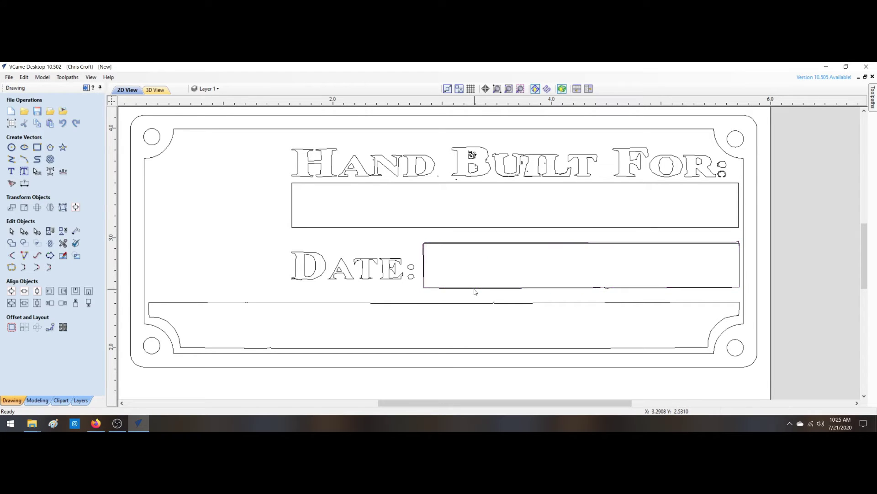
left_click(474, 292)
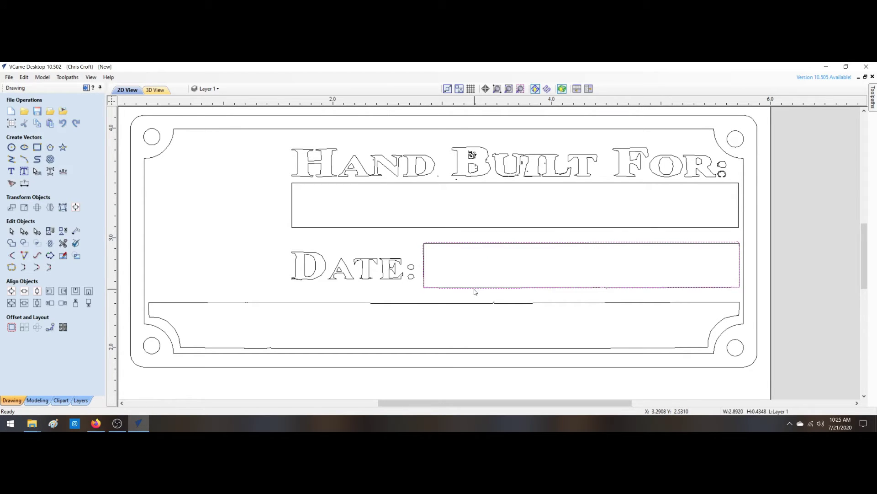
right_click(822, 335)
left_click(821, 366)
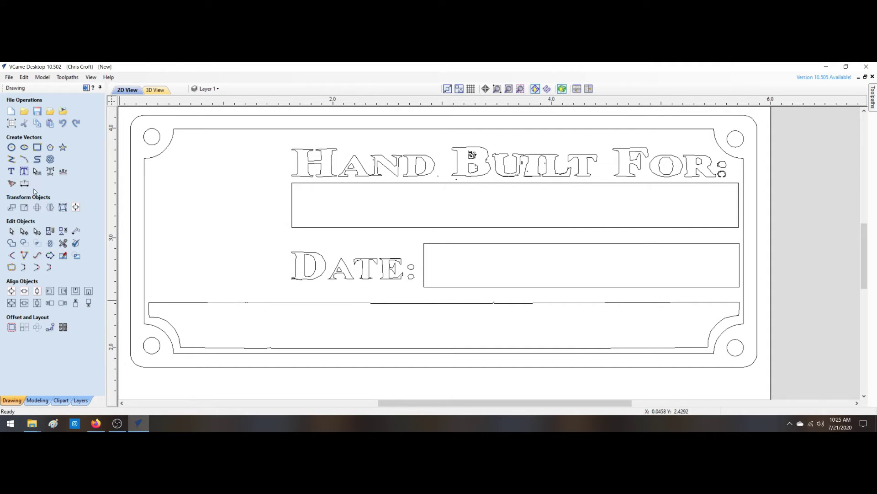
- Draw a straight polyline along the traced upper edge of the lowest panel, from its left corner to beyond the plate's right edge
left_click(11, 159)
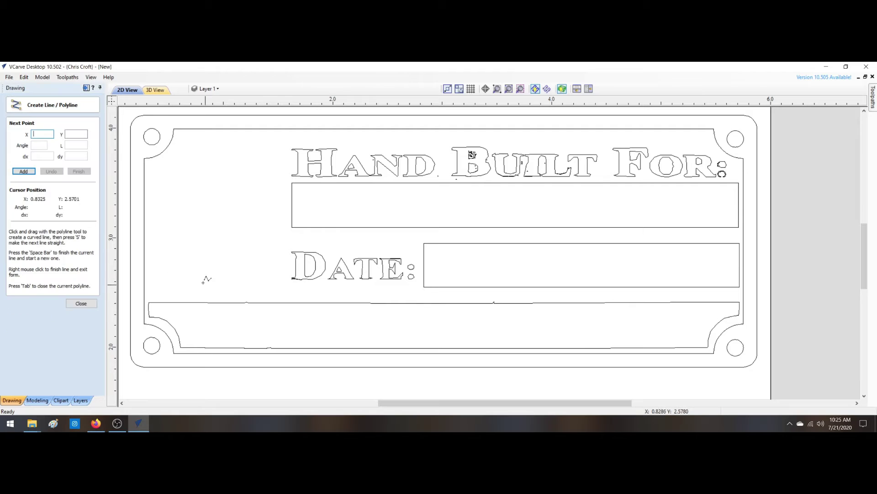
left_click(147, 303)
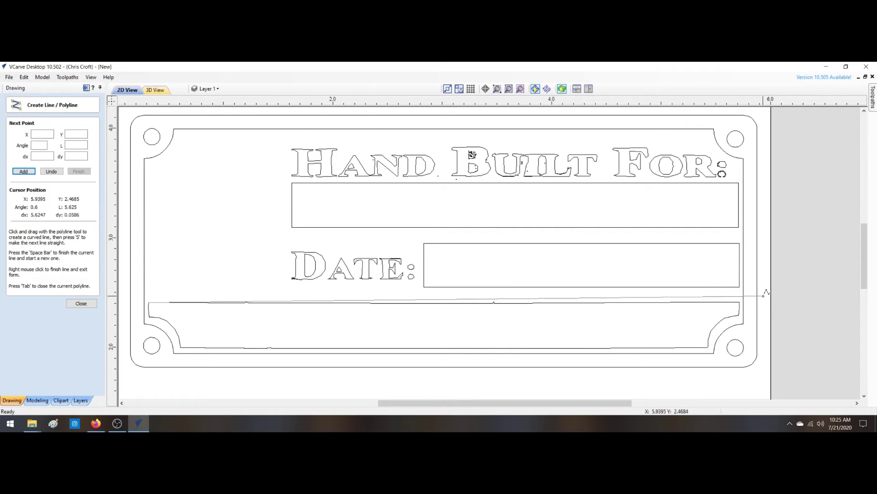
left_click(787, 305)
right_click(787, 305)
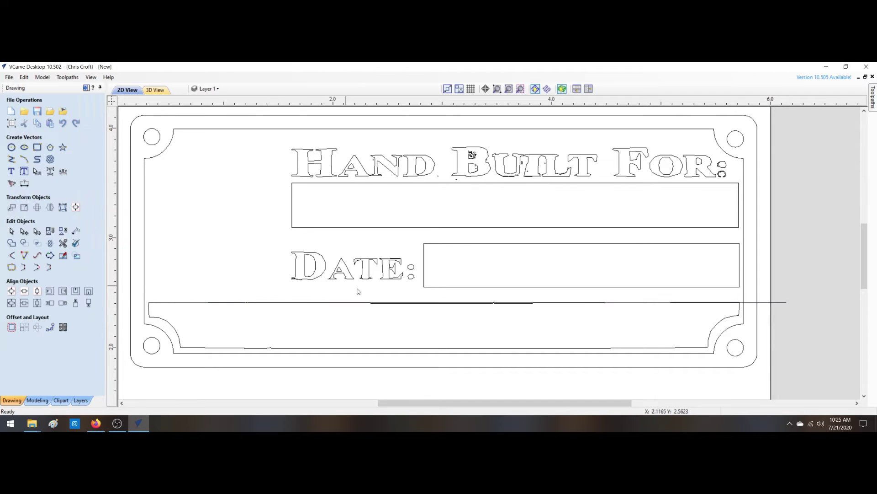
- Trim away the middle section of the traced edge just beneath the drawn line below "Date:", undoing the mistaken trim of the drawn line
scroll(365, 329, "up", 4)
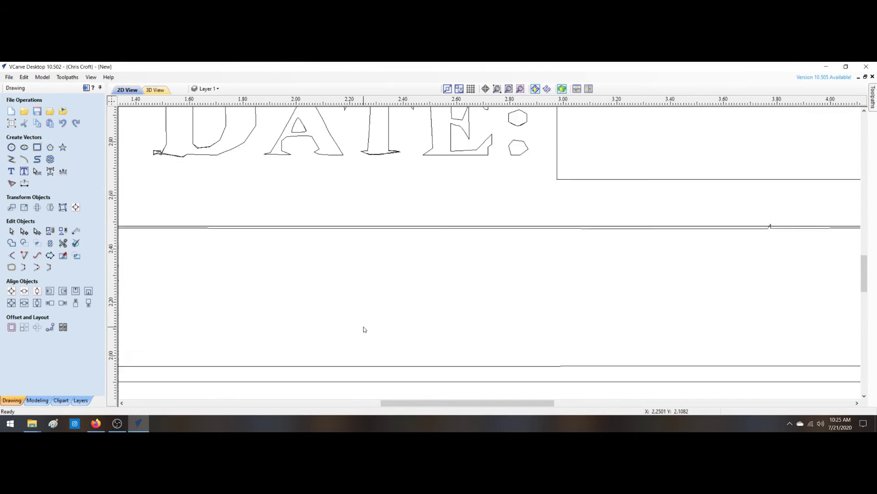
scroll(364, 330, "down", 1)
left_click(62, 230)
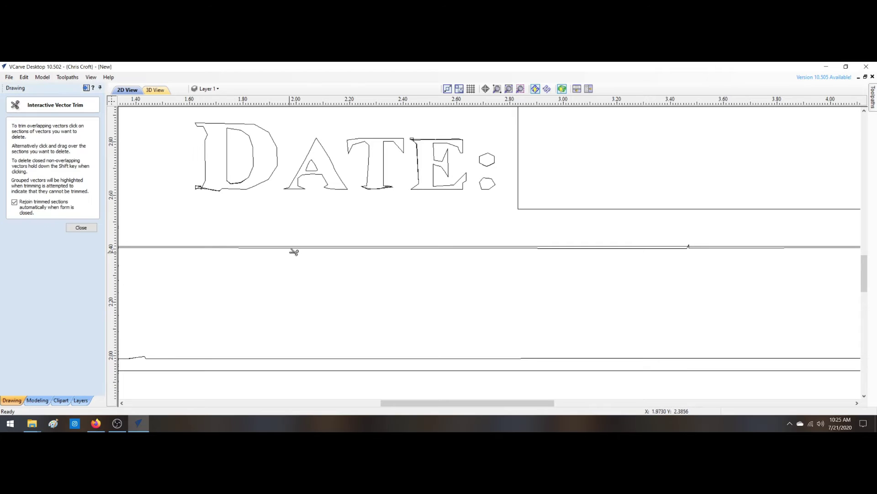
left_click(285, 250)
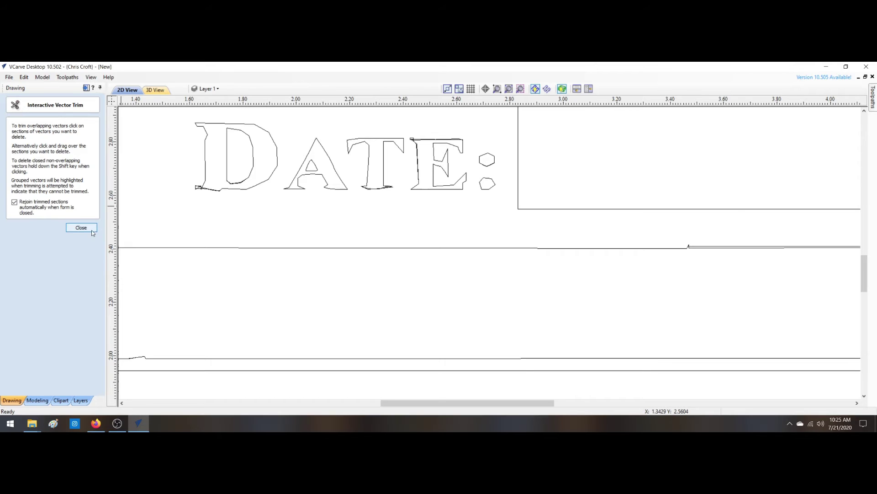
key("ctrl+z")
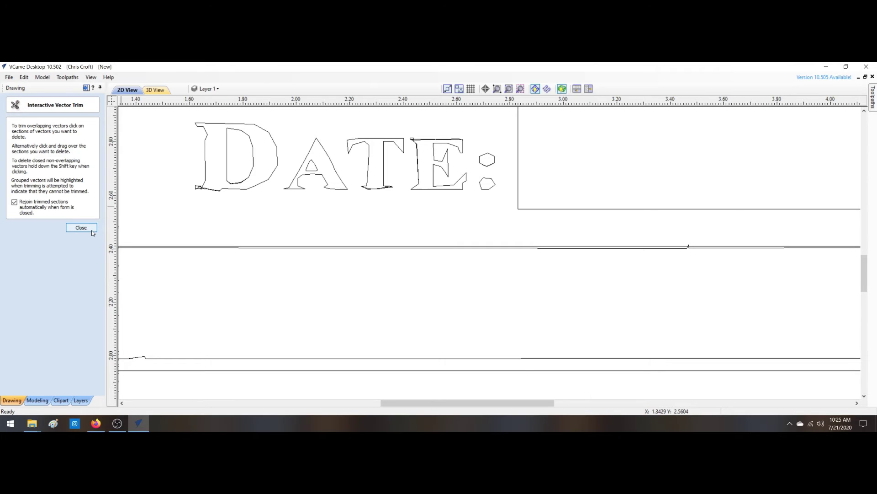
scroll(571, 276, "up", 3)
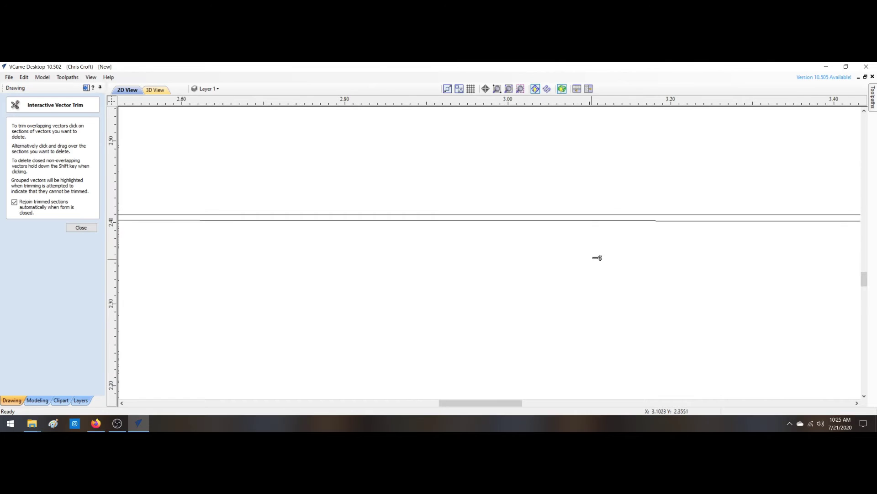
left_click(613, 222)
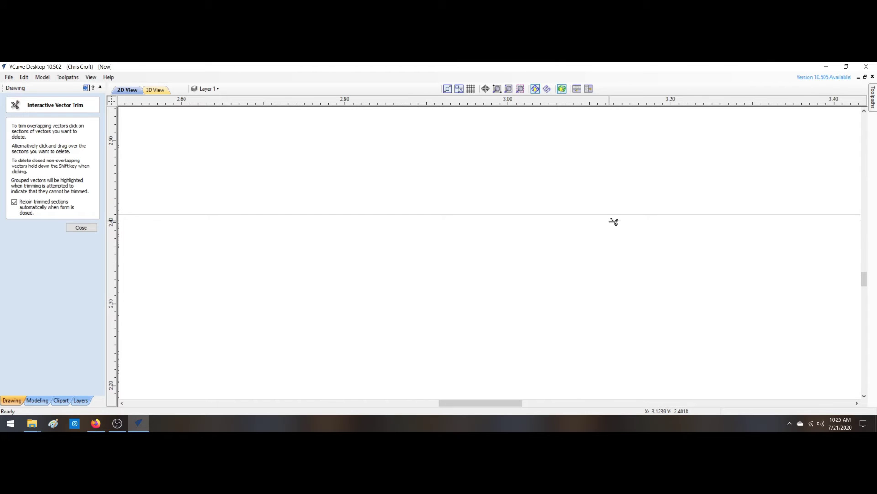
- Trim the traced edge section beneath the drawn line between the lowest panel's left corner and the small peak
scroll(643, 237, "down", 3)
scroll(643, 237, "down", 3)
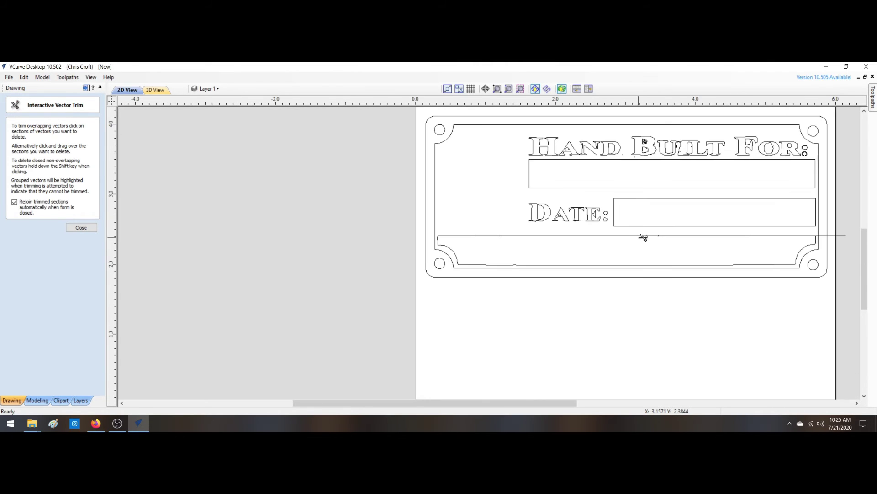
scroll(496, 242, "up", 2)
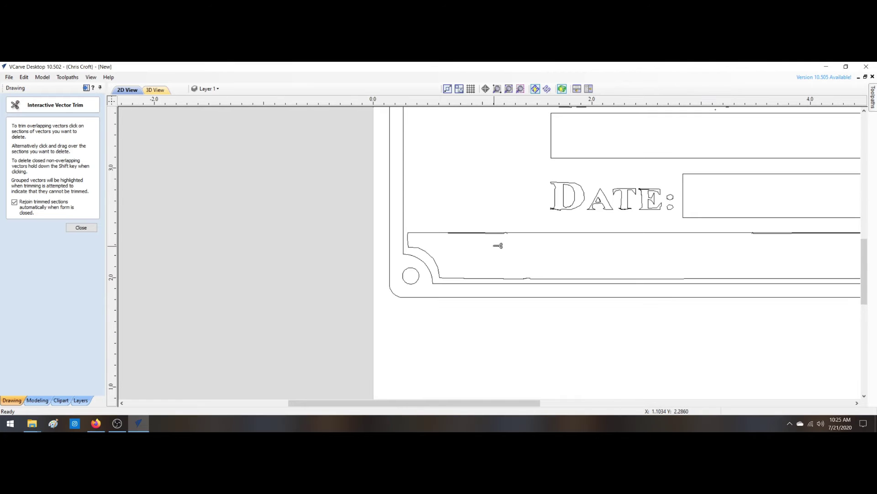
scroll(491, 237, "up", 4)
scroll(473, 225, "up", 1)
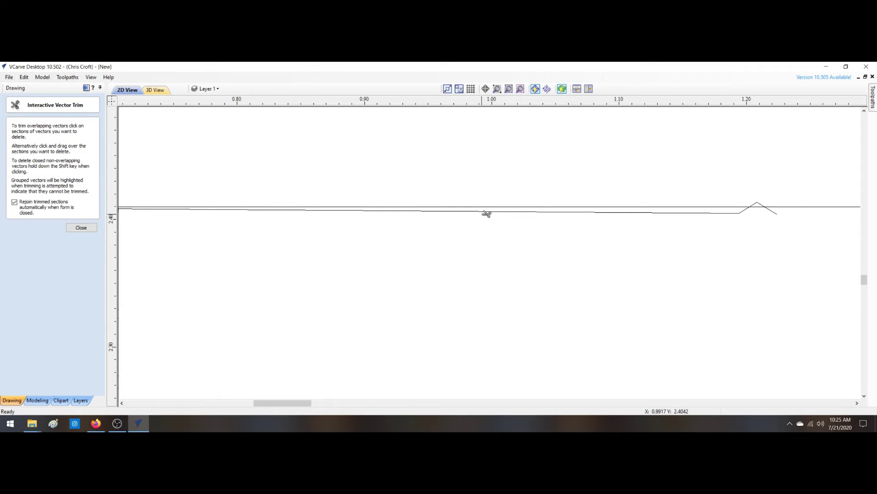
left_click(486, 213)
scroll(485, 213, "up", 1)
scroll(576, 263, "down", 2)
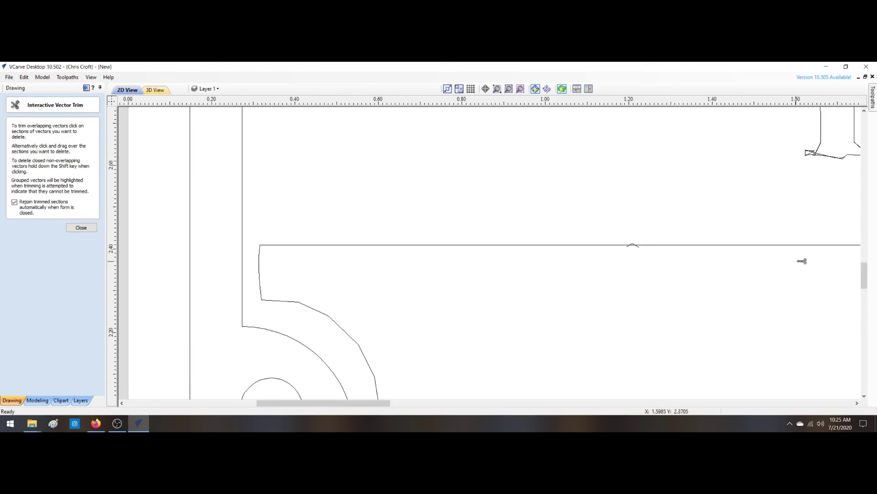
- Trim away the uneven traced segment beside the straight top line at the right end of the plate's bottom panel
scroll(832, 259, "left", 3)
scroll(808, 259, "down", 1)
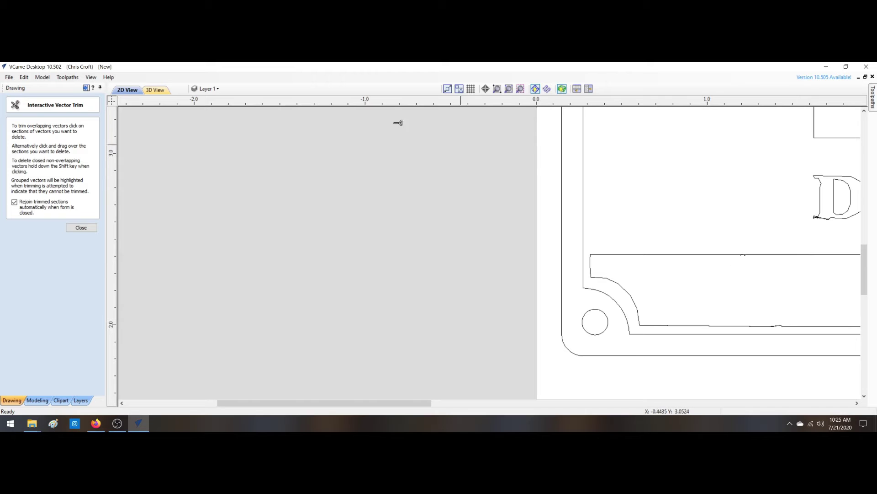
left_click(509, 89)
scroll(598, 275, "up", 1)
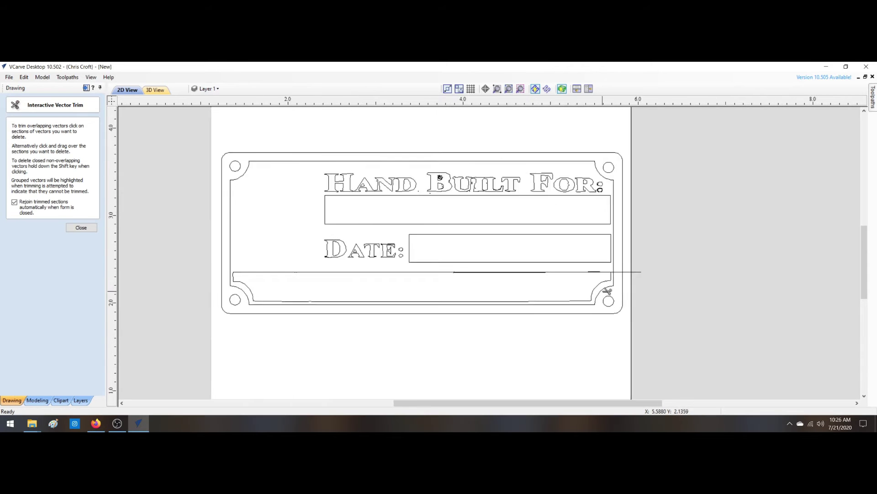
scroll(576, 263, "up", 1)
scroll(577, 263, "up", 1)
scroll(649, 269, "up", 1)
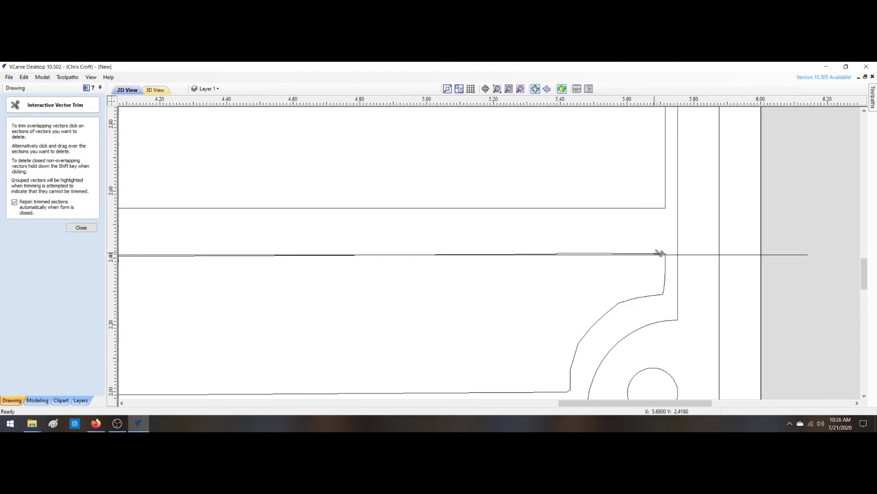
scroll(659, 253, "up", 2)
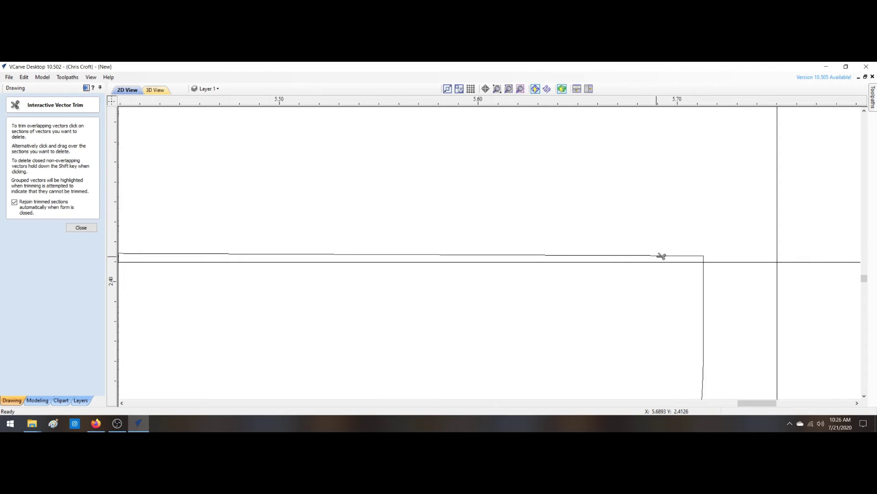
left_click(661, 254)
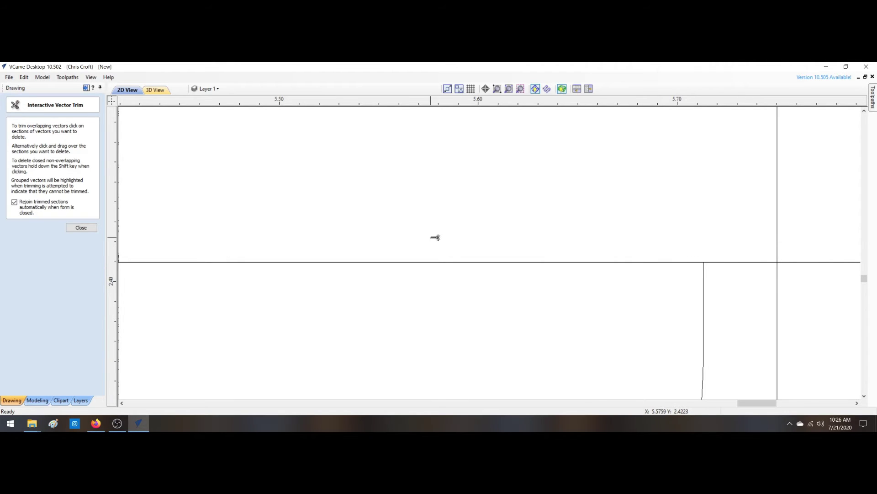
scroll(435, 237, "down", 10)
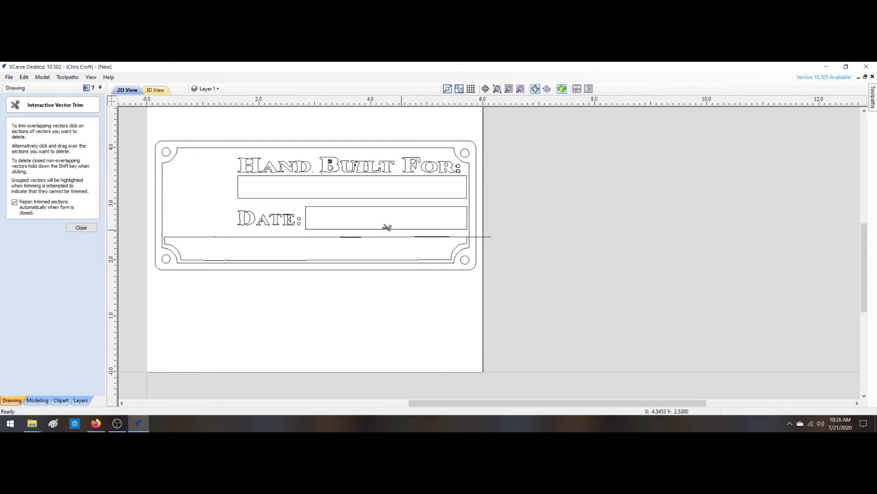
left_click(82, 227)
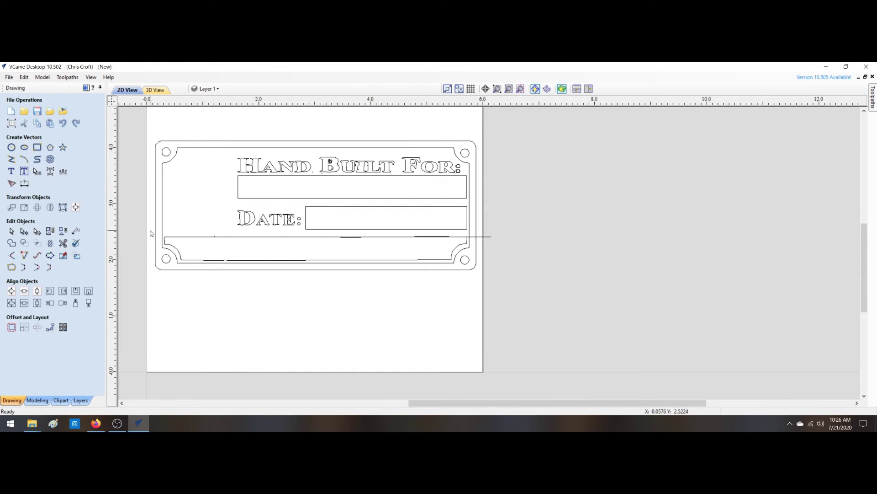
- Trim the straight line's overhang beyond the right end of the bottom panel so it stops at the panel's corner
scroll(156, 236, "up", 3)
mouse_move(203, 202)
left_mouse_down()
mouse_move(297, 239)
mouse_move(812, 230)
left_mouse_up()
left_click(807, 230)
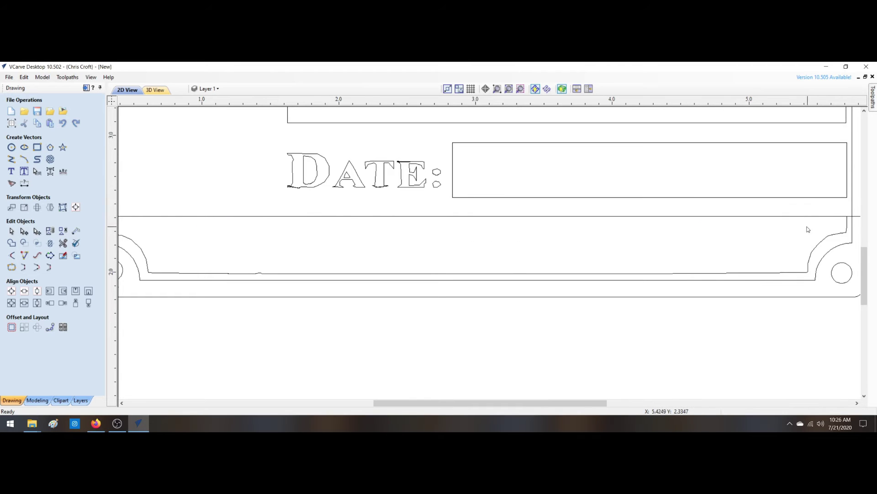
scroll(147, 280, "down", 2)
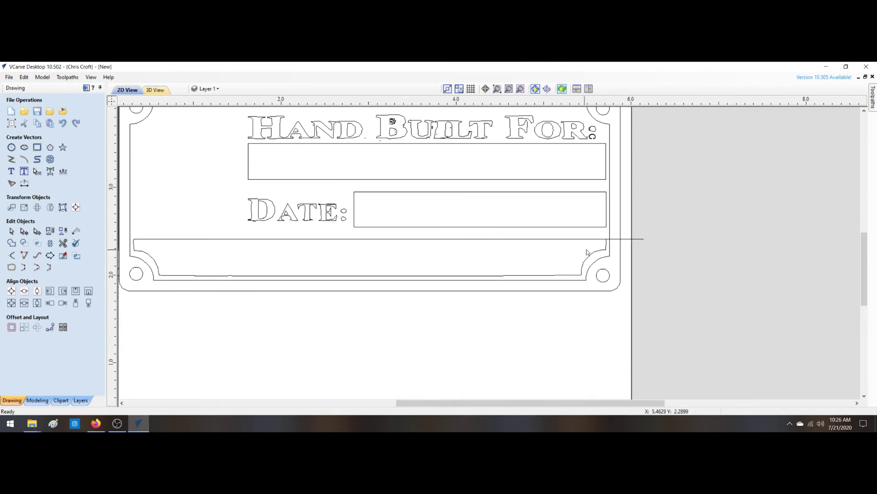
left_click(63, 243)
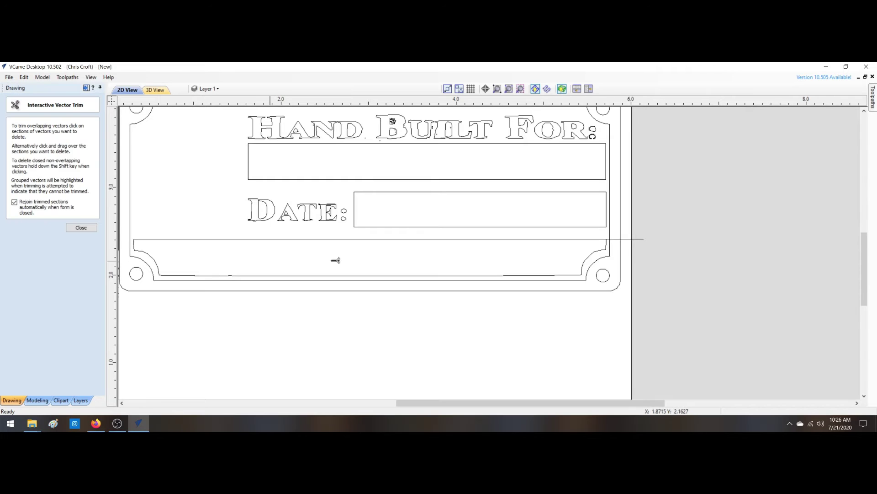
left_click_drag(630, 238, 607, 239)
scroll(608, 239, "up", 5)
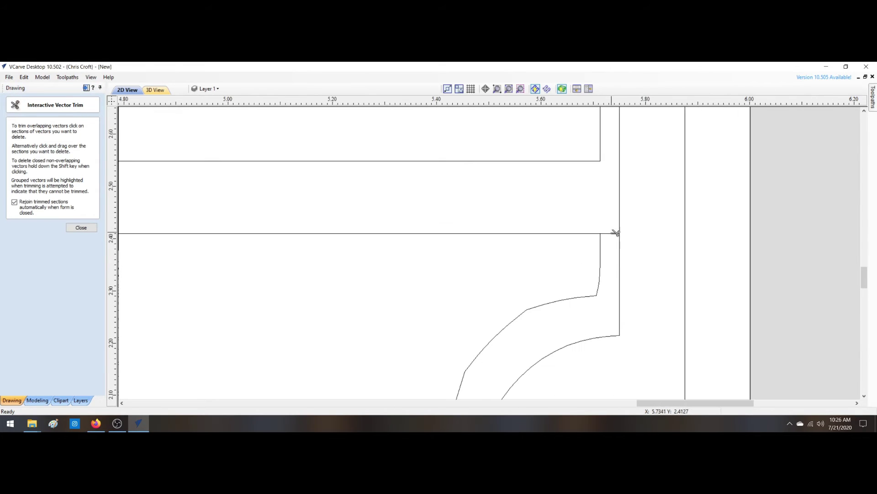
left_click(611, 233)
key("Escape")
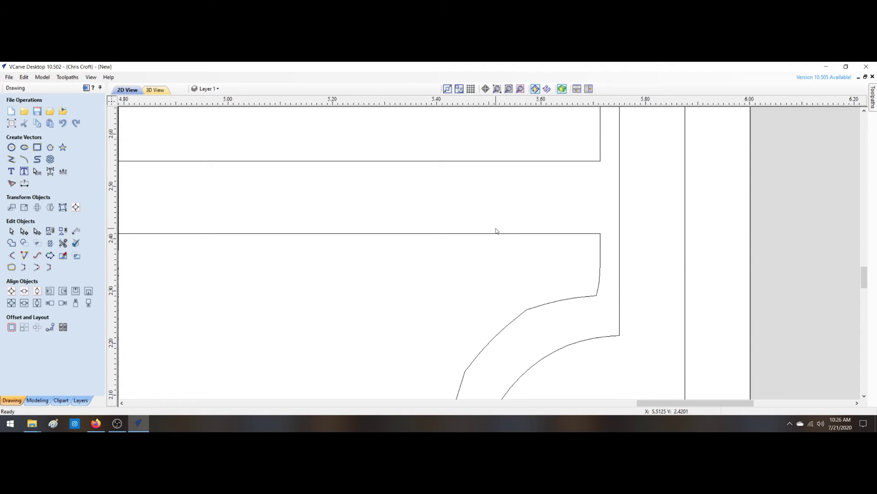
- Draw a square-cornered rectangle about 3.87 by 0.26 inches around the words "Hand Built For", leaving out the colon
scroll(496, 230, "down", 10)
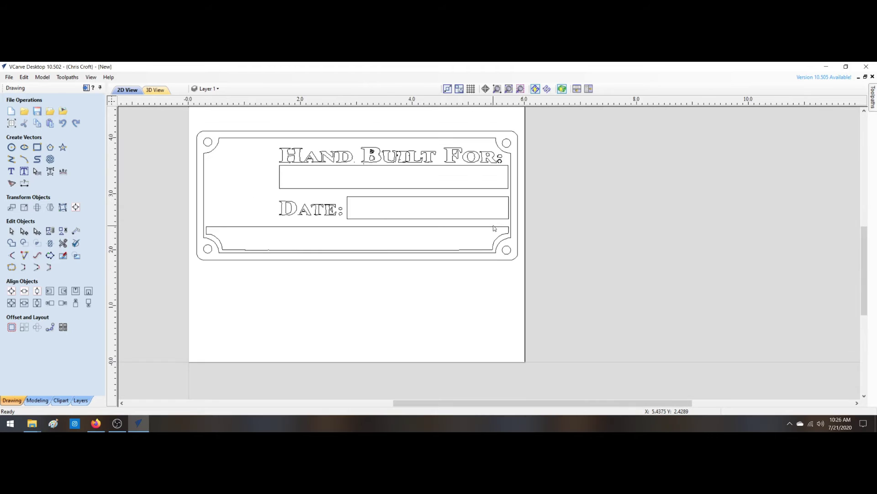
scroll(383, 247, "up", 1)
scroll(430, 192, "down", 3)
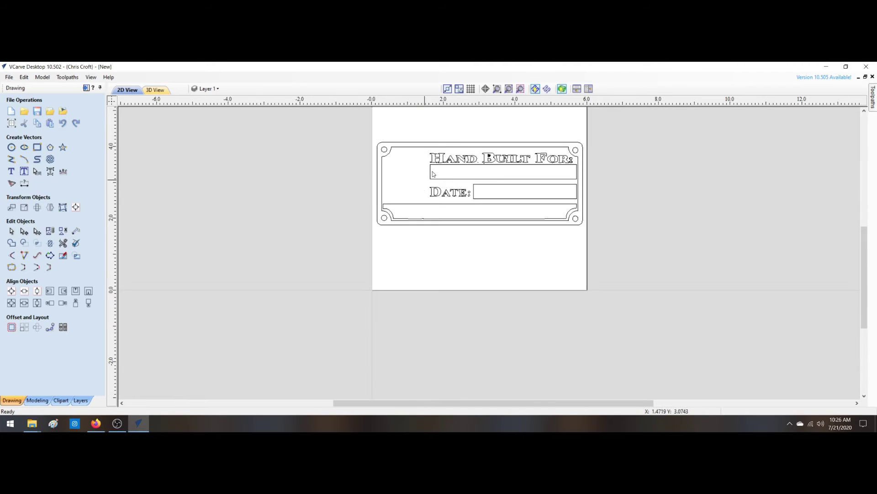
left_click(521, 87)
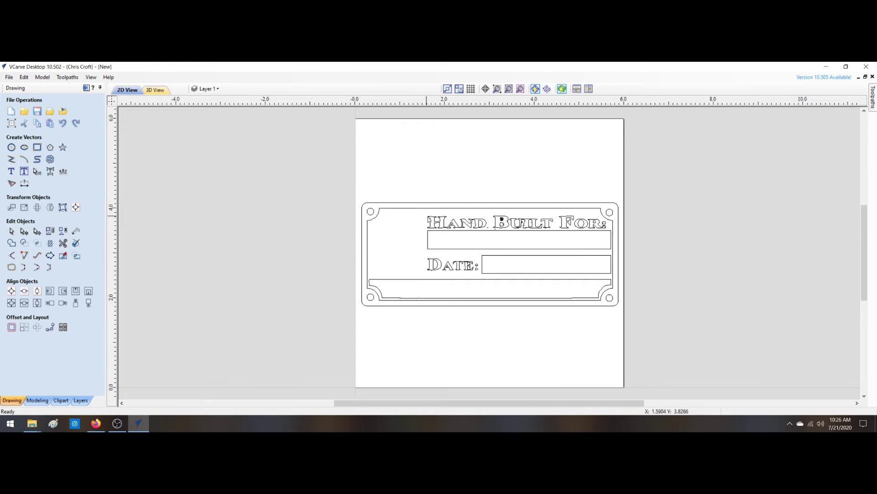
left_click(37, 147)
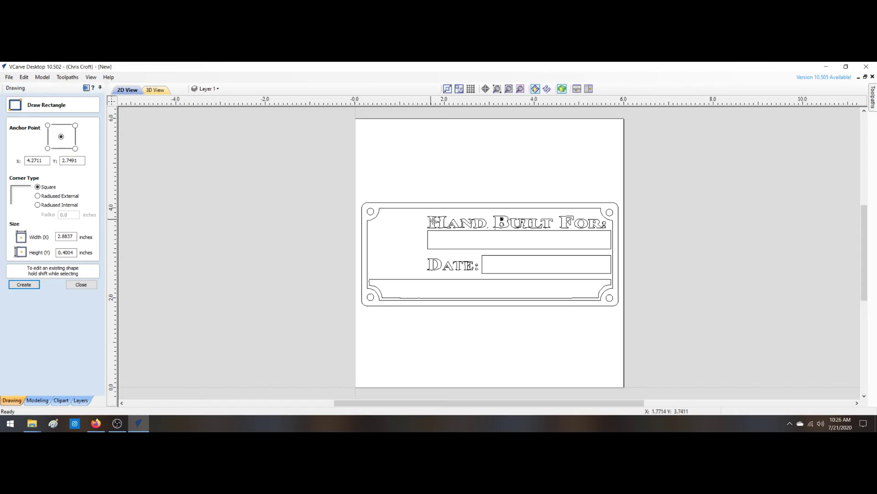
left_click_drag(429, 216, 604, 230)
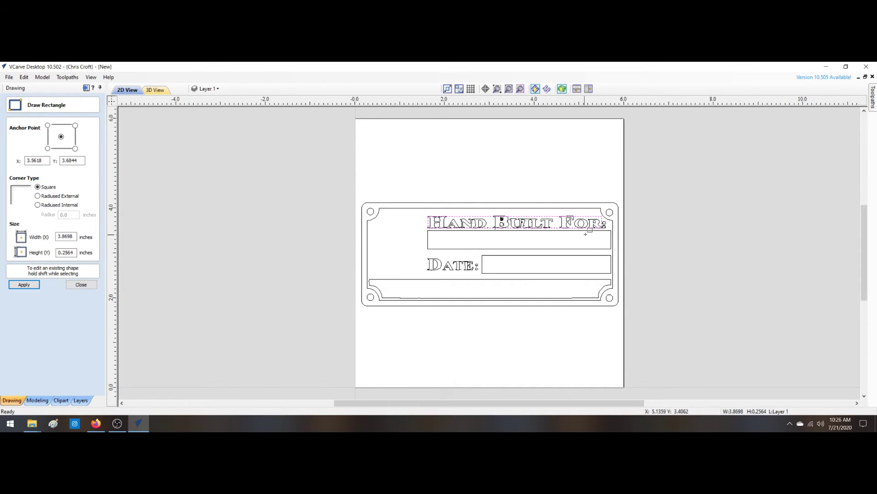
scroll(596, 231, "up", 3)
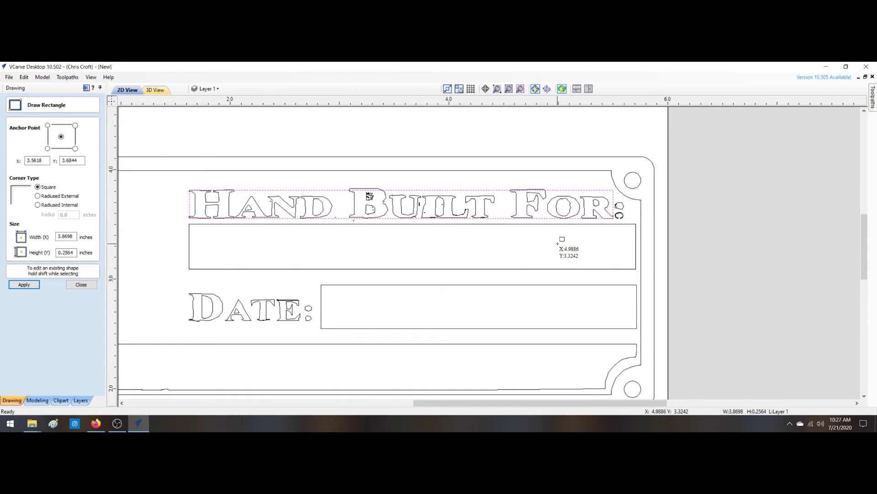
key("Escape")
key("Escape")
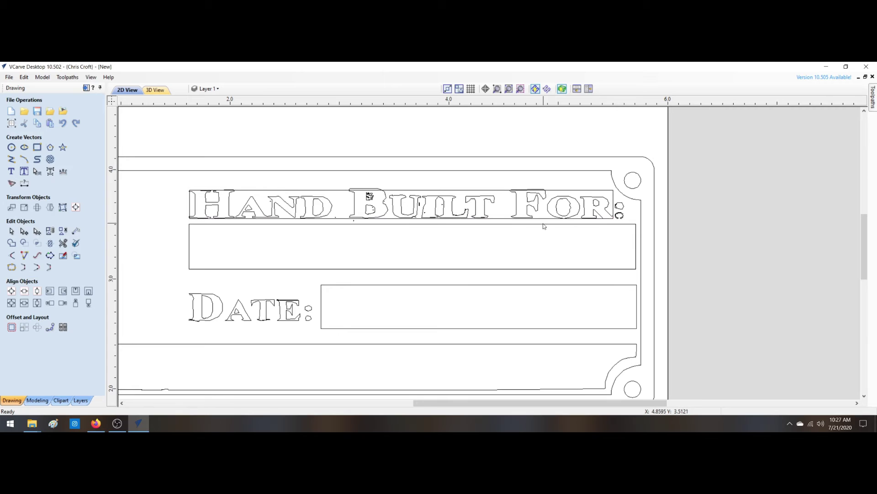
- Stretch the top edge of the rectangle around "Hand Built For" upward to a height of about 0.27 inches
left_click(393, 191)
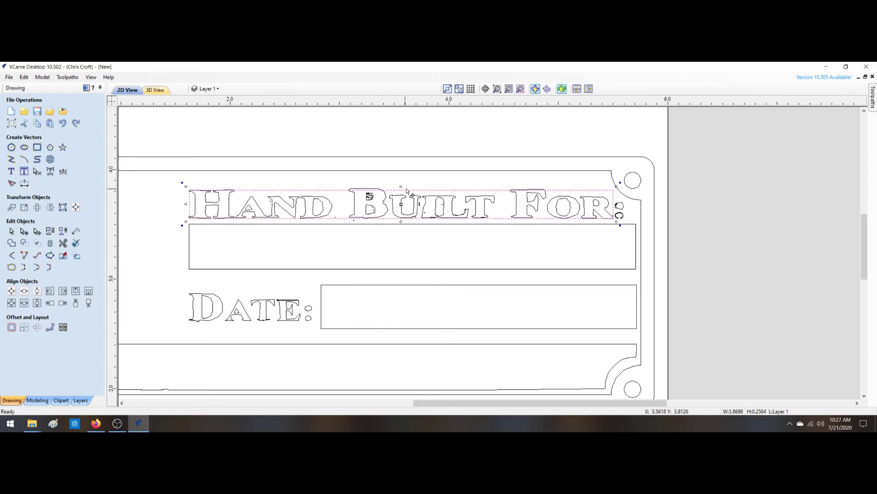
left_click_drag(402, 186, 380, 185)
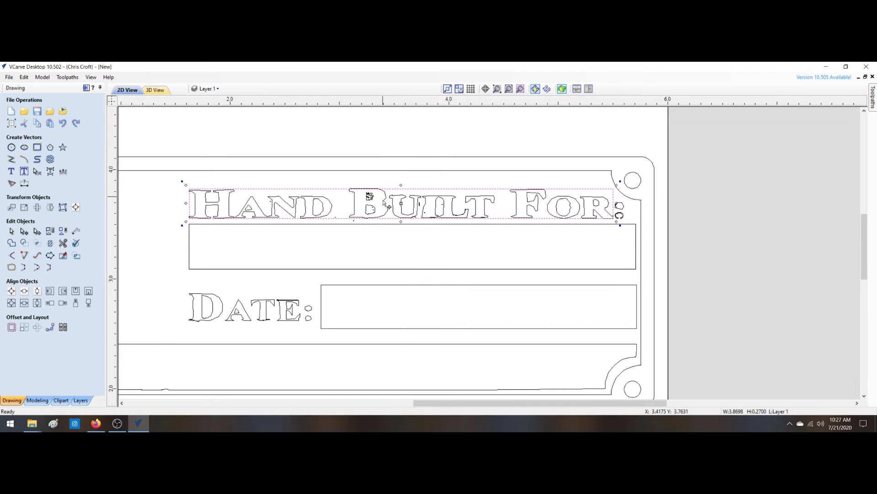
right_click(447, 248)
left_click(436, 248)
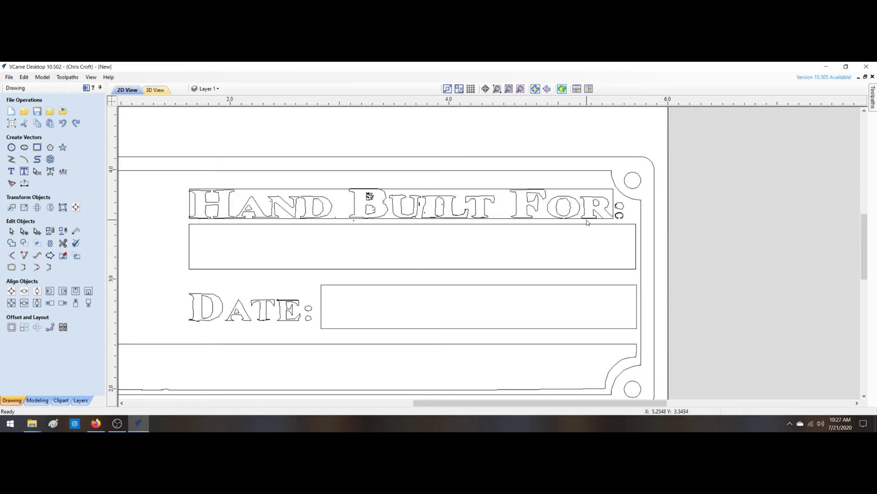
- Draw a circle with a radius of about 0.036 inches over the upper colon dot after "Hand Built For"
scroll(619, 211, "up", 5)
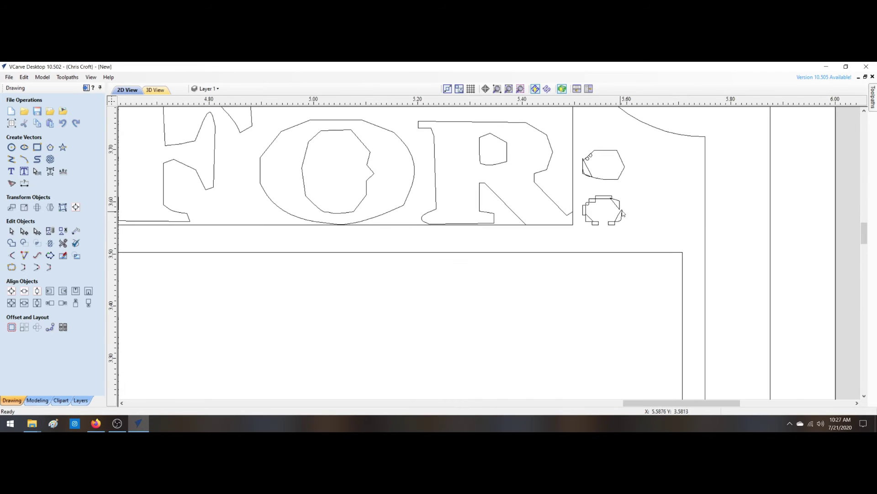
left_click(11, 147)
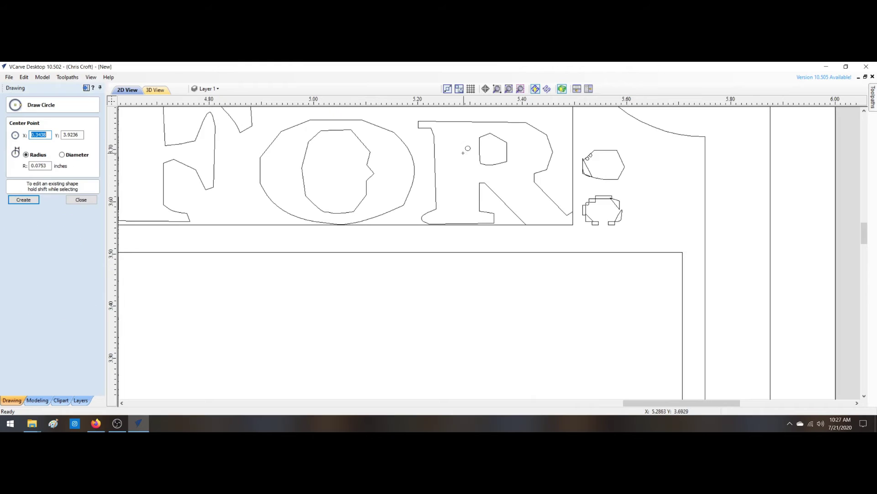
left_click(604, 165)
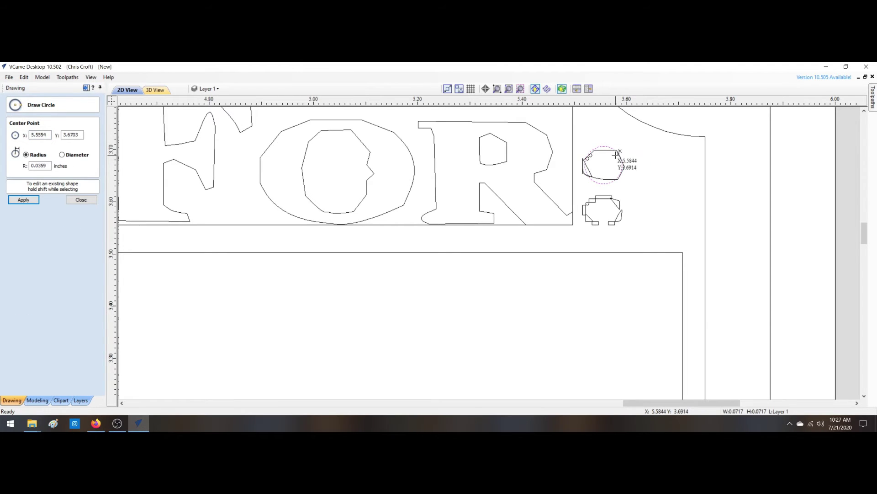
left_click(619, 165)
key("Escape")
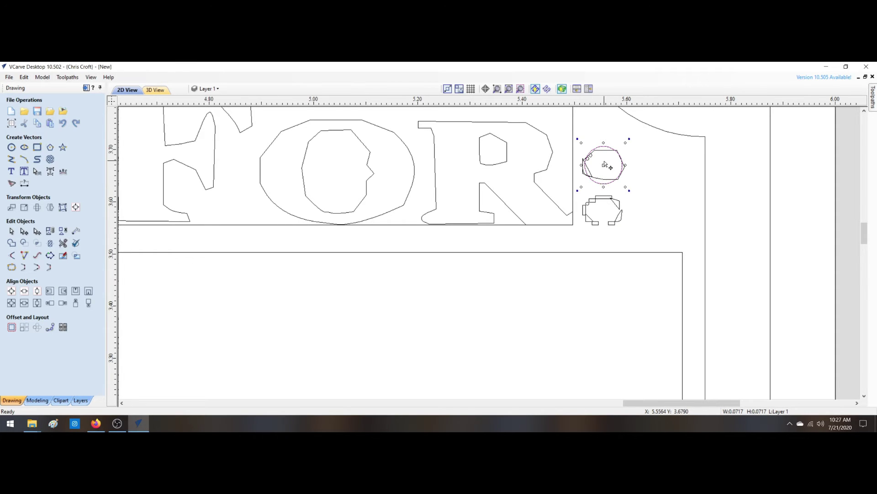
- Copy the new circle straight down onto the lower colon dot after "Hand Built For"
left_click_drag(606, 163, 603, 206)
left_click_drag(603, 206, 603, 206)
left_click(634, 191)
- Delete the rough traced outlines of both colon dots after "Hand Built For", keeping the two circles
left_click_drag(580, 193, 625, 225)
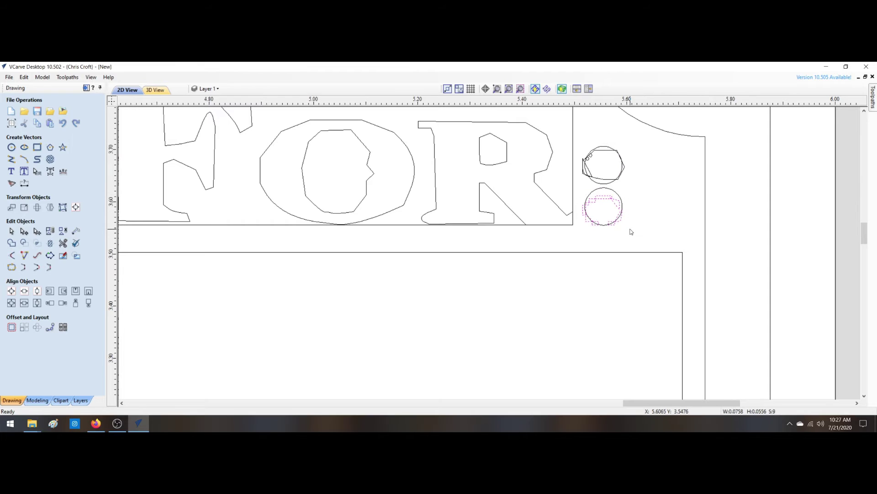
key("Delete")
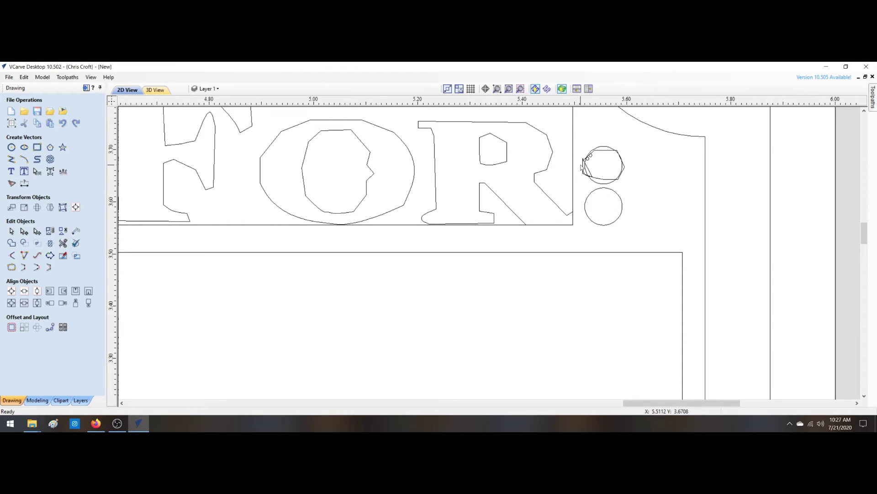
left_click(583, 159)
key("Delete")
- Draw a square-cornered rectangle about 1.015 by 0.217 inches over the word "Date", starting at the top of the D
left_click(508, 88)
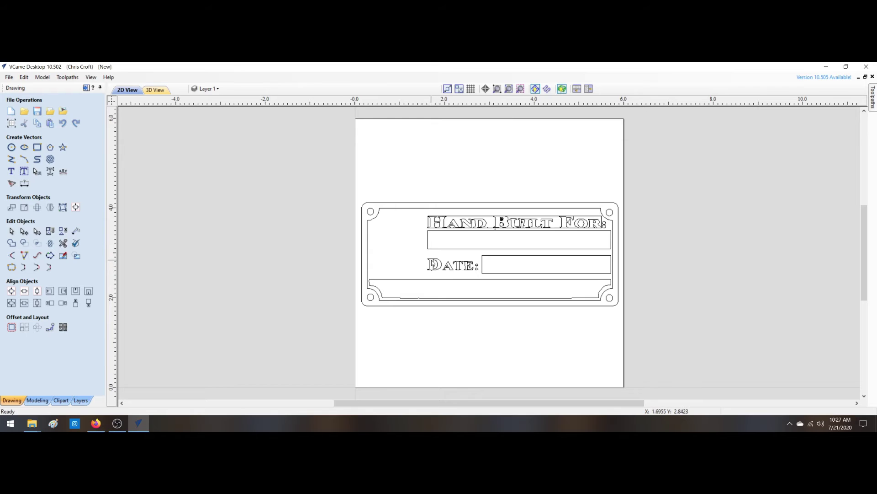
scroll(433, 264, "up", 8)
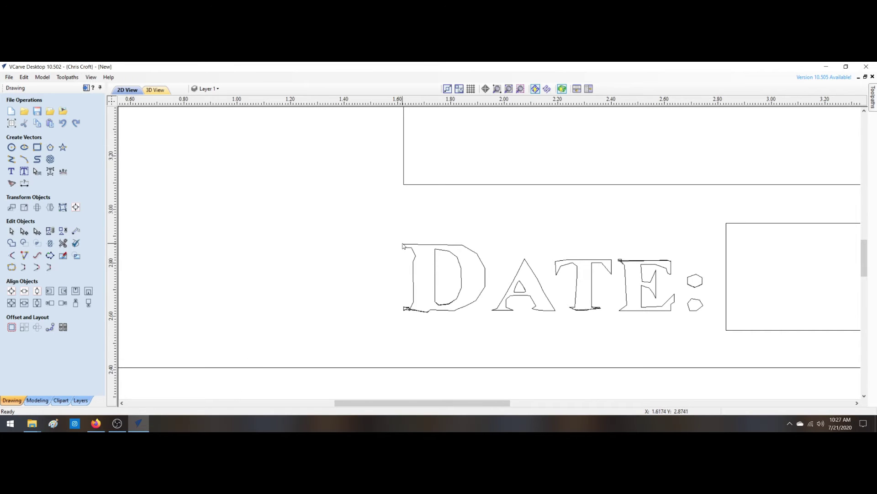
left_click(37, 146)
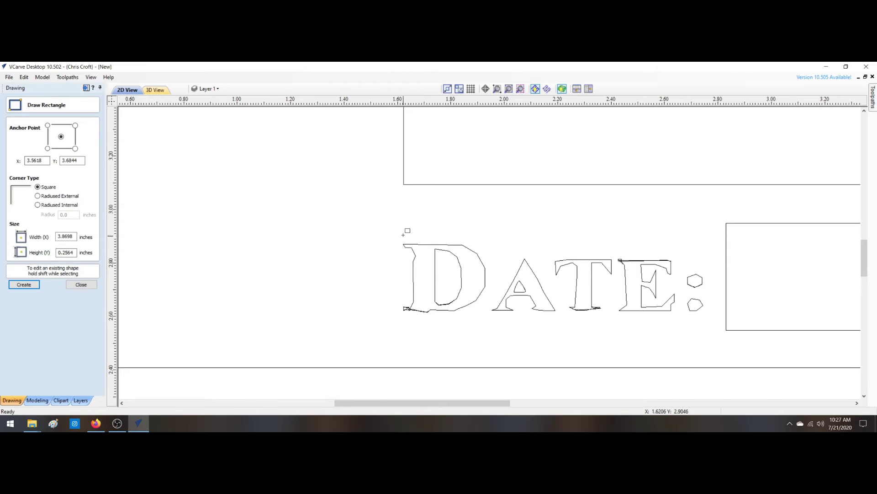
left_click_drag(403, 246, 676, 302)
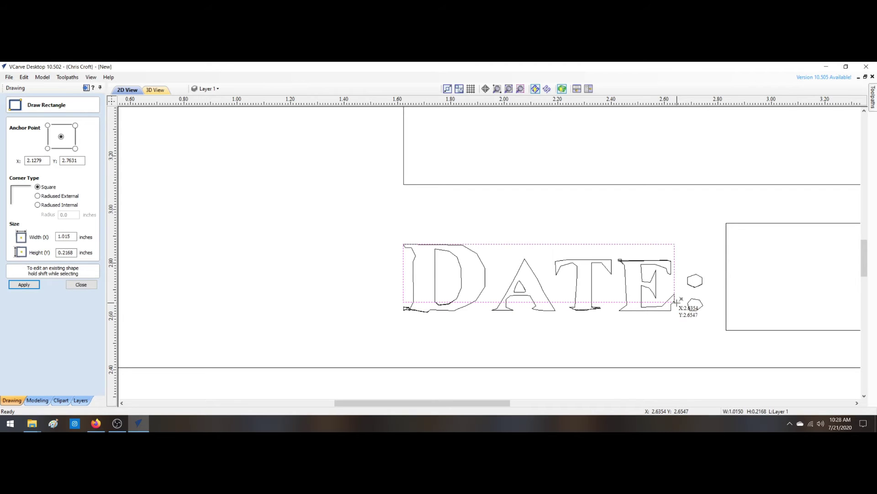
key("Escape")
- Stretch the bottom edge of the rectangle around "Date" down to the base of the letters
left_click(559, 301)
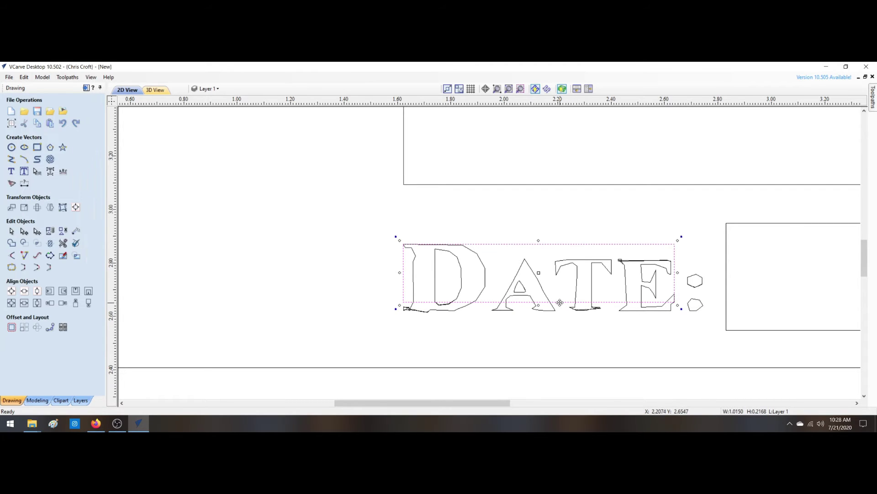
left_click_drag(539, 305, 428, 318)
right_click(471, 350)
left_click(443, 343)
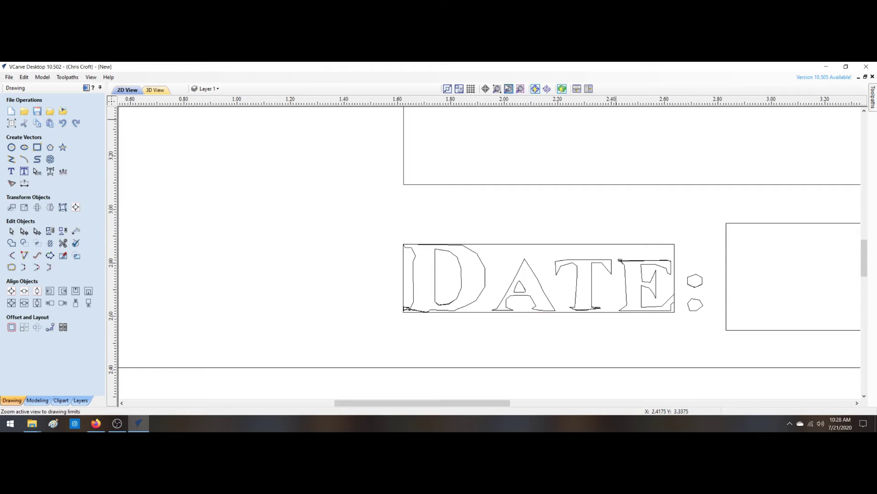
- Copy the two colon circles after "Hand Built For" down into the long empty box below that line
left_click(508, 89)
scroll(619, 238, "up", 5)
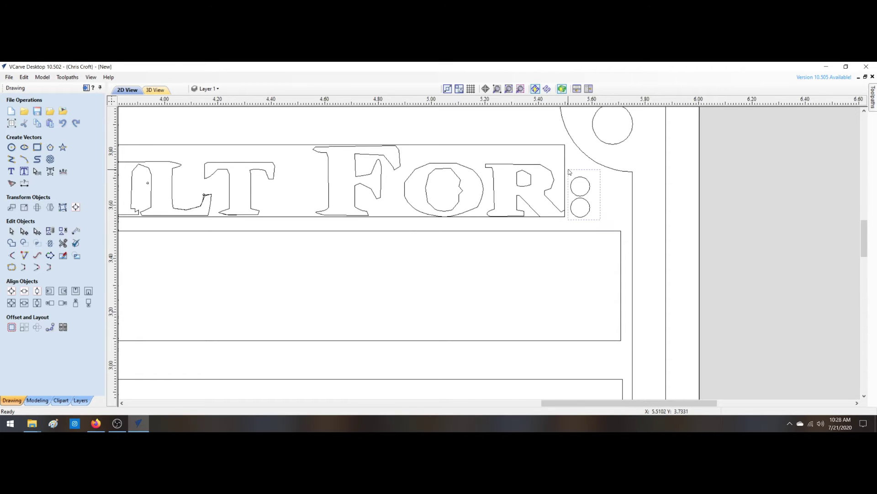
left_click(581, 196)
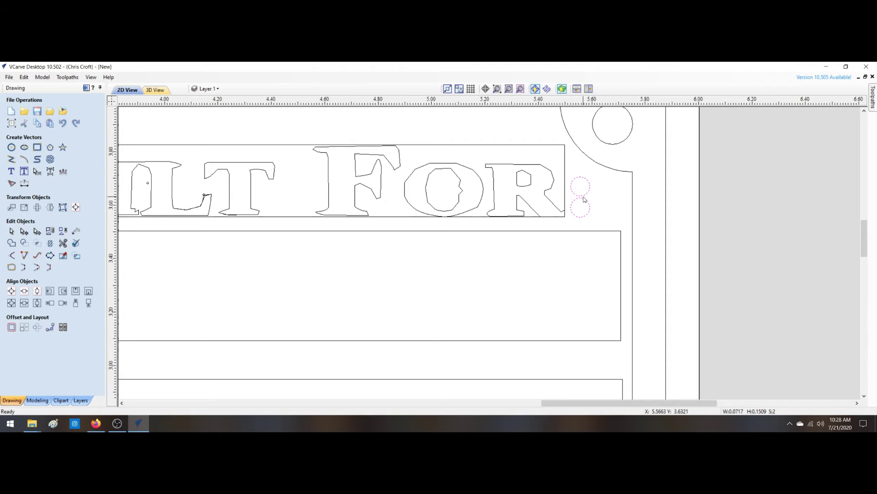
left_click(584, 197)
left_click_drag(581, 195, 139, 289)
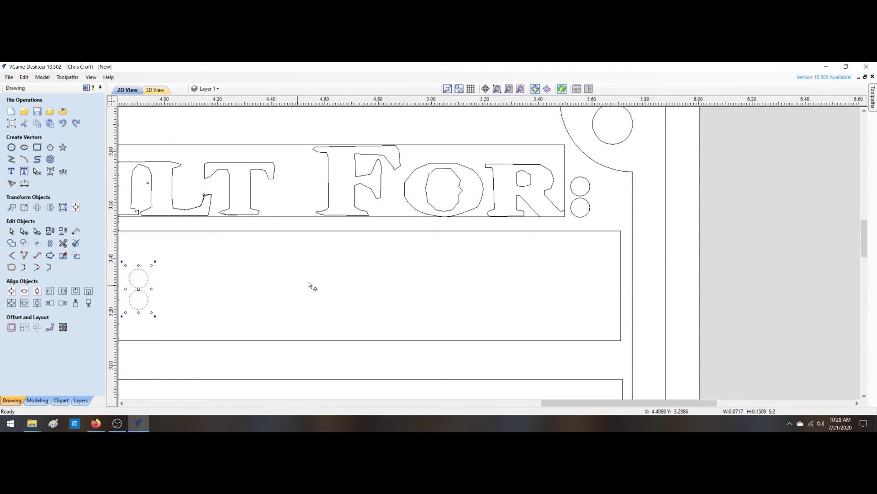
- Move the copied pair of circles over the rough colon dots after "Date"
left_click(508, 89)
scroll(472, 243, "up", 3)
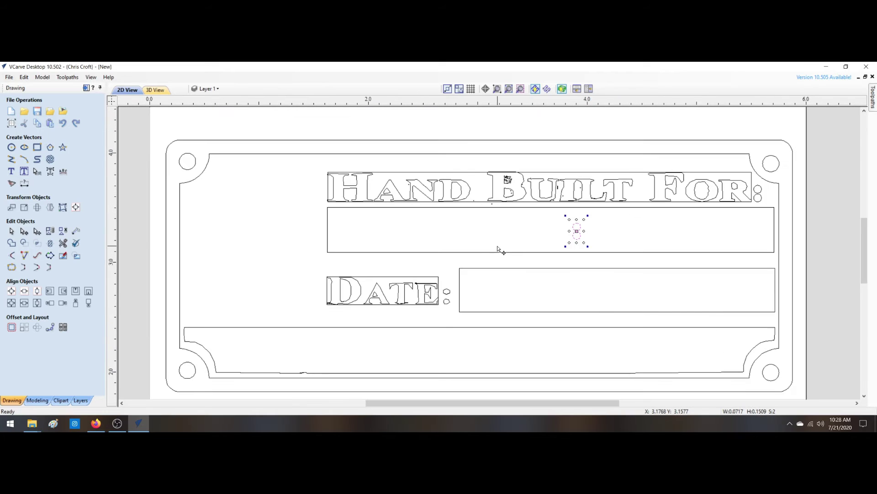
left_click_drag(578, 231, 445, 295)
scroll(445, 295, "up", 4)
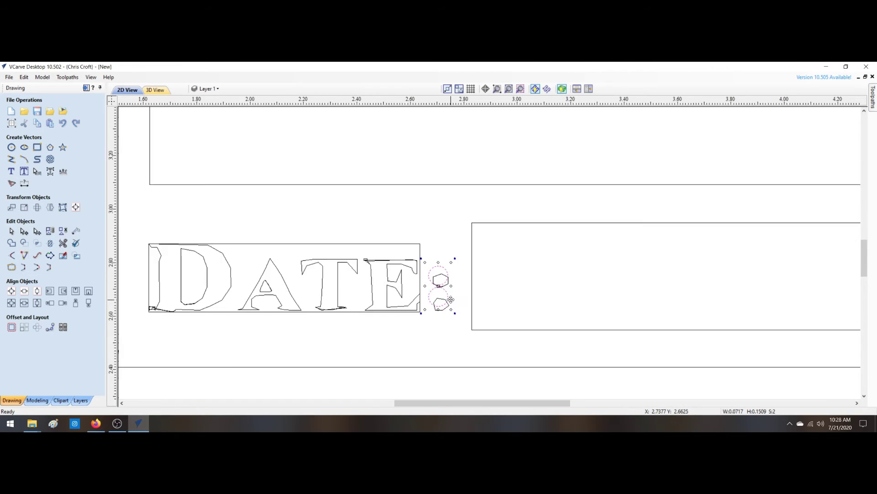
left_click_drag(423, 263, 425, 278)
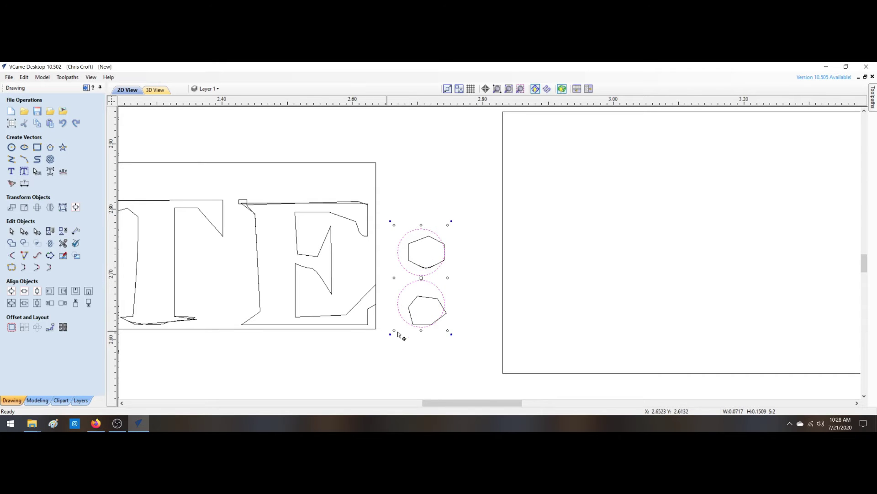
- Delete the rough traced outlines of both colon dots after "Date", keeping the two circles
right_click(486, 320)
left_click(470, 325)
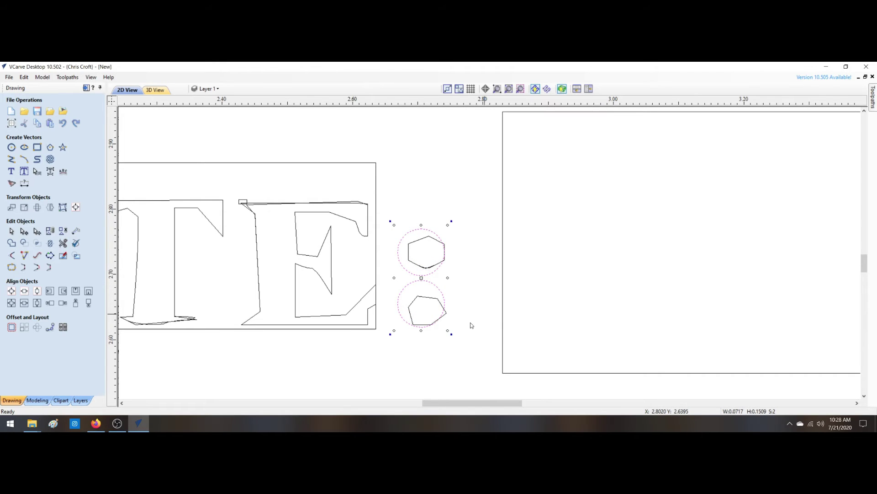
left_click(426, 270)
key("Delete")
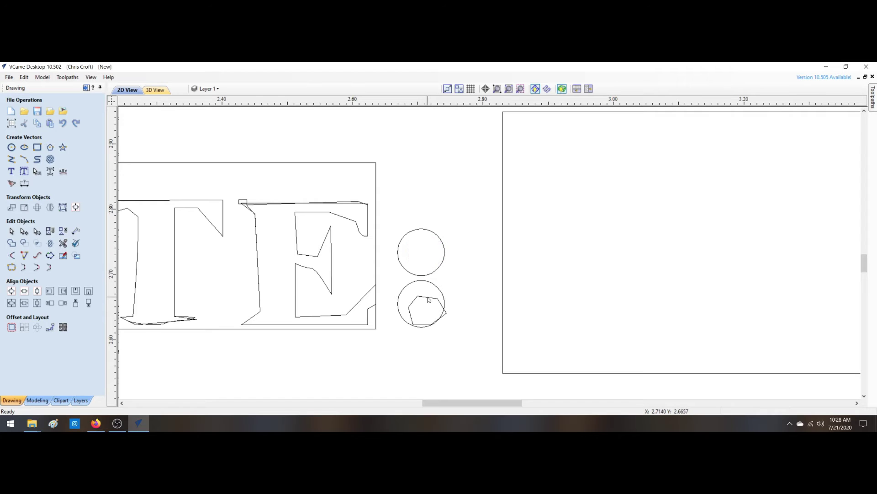
left_click(429, 300)
key("Delete")
- Try to delete the stray speck between "Hand" and "Built", and undo the deletion of the surrounding rectangle
left_click(512, 88)
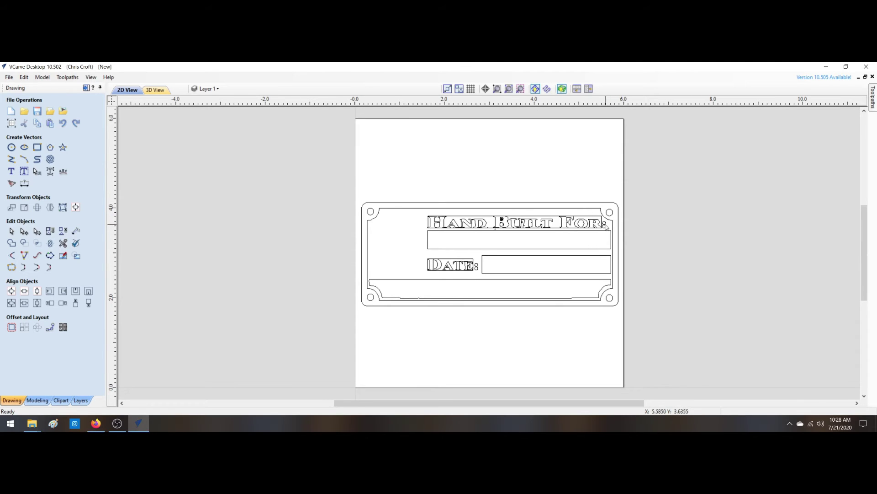
scroll(517, 232, "down", 1)
scroll(517, 232, "up", 4)
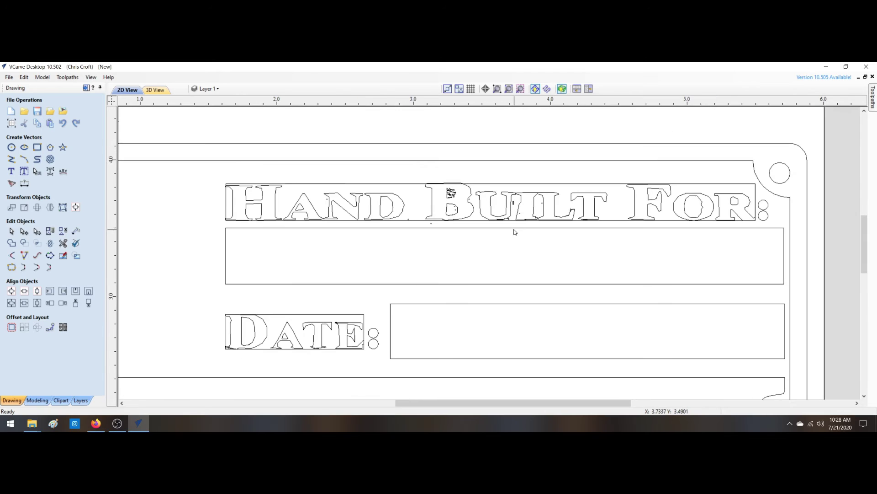
left_click_drag(450, 249, 408, 220)
left_click(441, 244)
left_click(415, 252)
left_click(408, 221)
left_click(432, 230)
left_click(409, 221)
key("Delete")
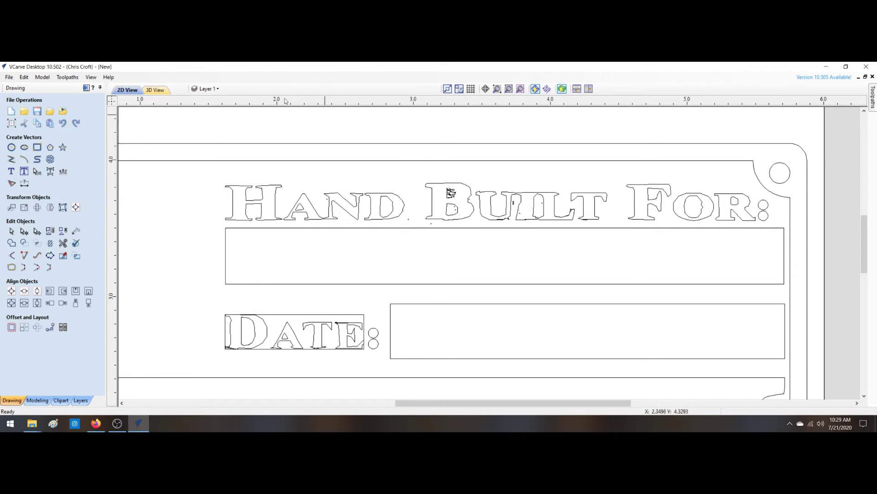
key("ctrl+z")
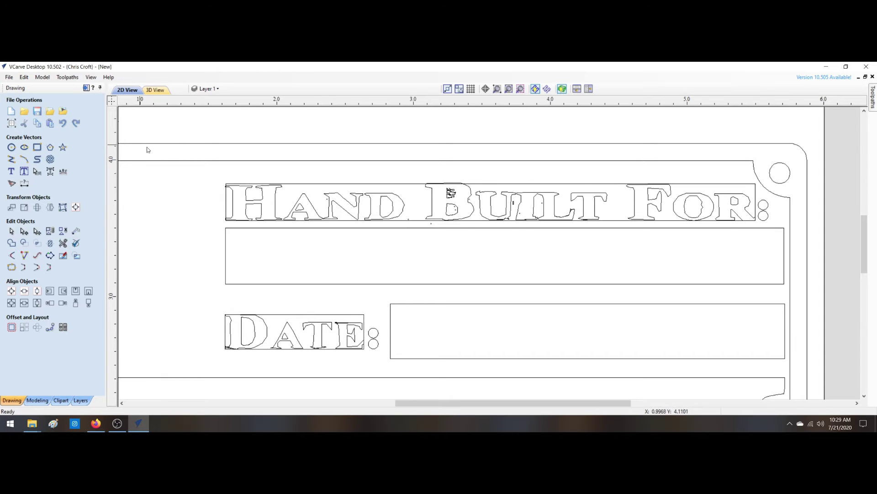
- Delete the two stray specks at the baseline between "Hand" and "Built", keeping the surrounding rectangle
left_click(409, 221)
left_click(415, 224)
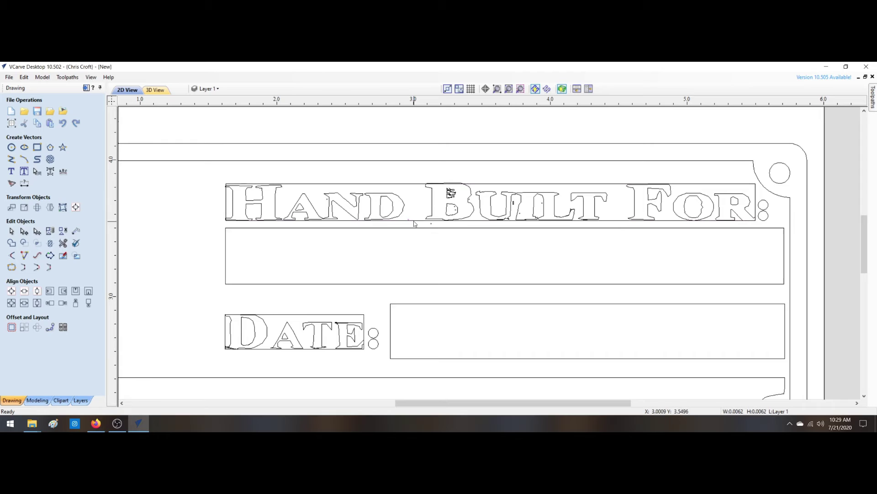
left_click(435, 230)
left_click(432, 225)
left_click(434, 229)
left_click(432, 225)
left_click(434, 229)
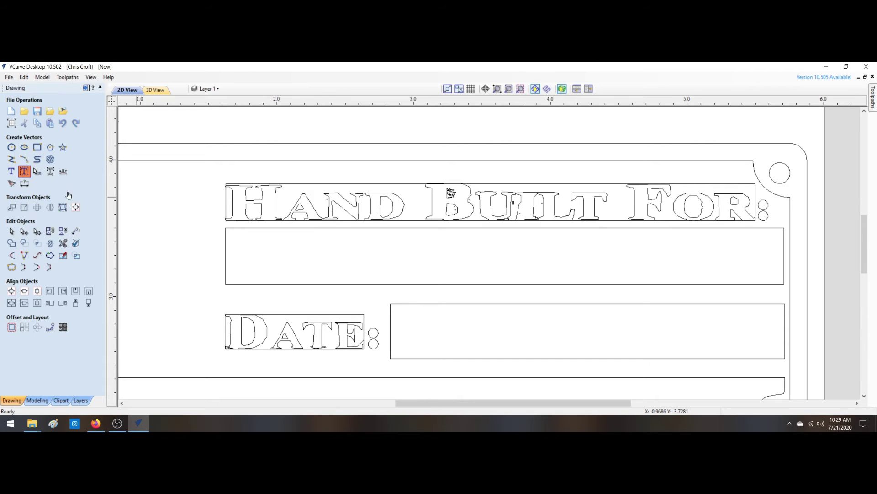
- Create an auto layout text object reading "HAND BUILT FOR" in all capitals
left_click(24, 171)
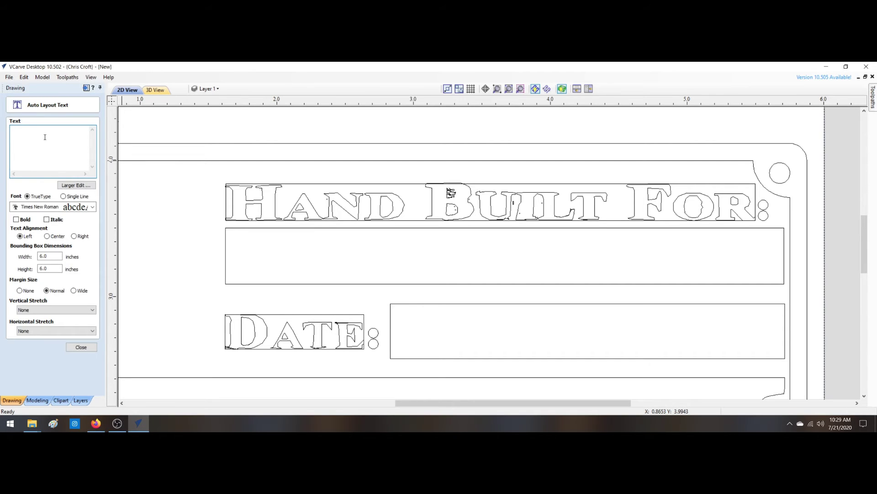
type("Hand")
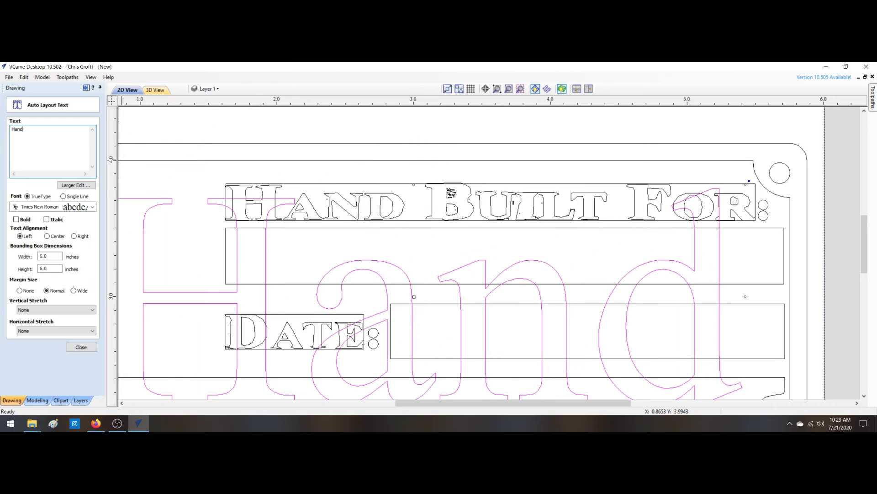
key("BackSpace")
key("BackSpace")
key("BackSpace")
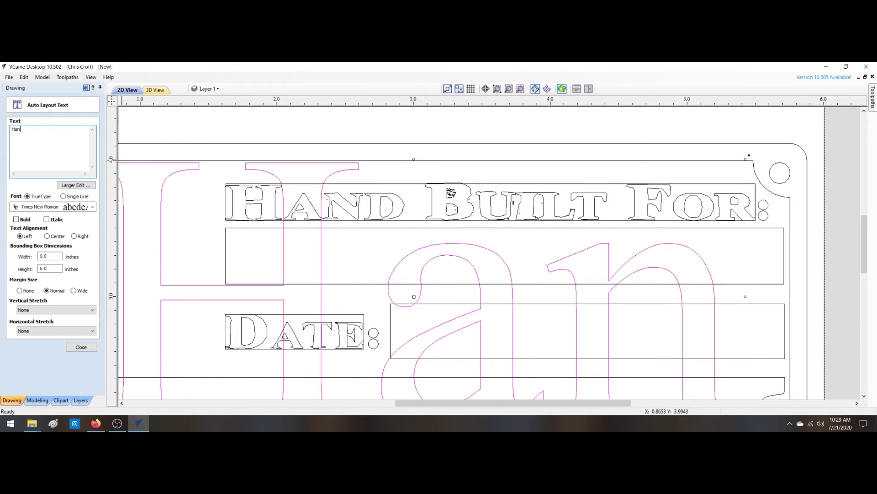
type("AND")
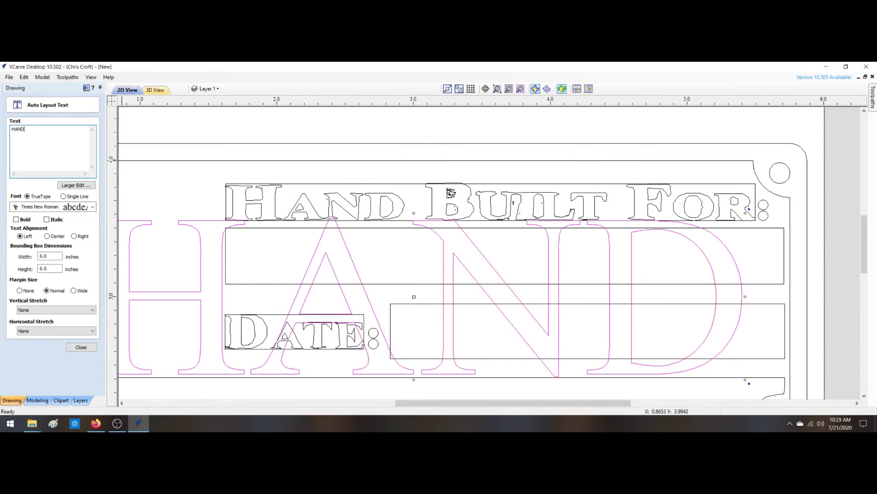
type(" BUILT F")
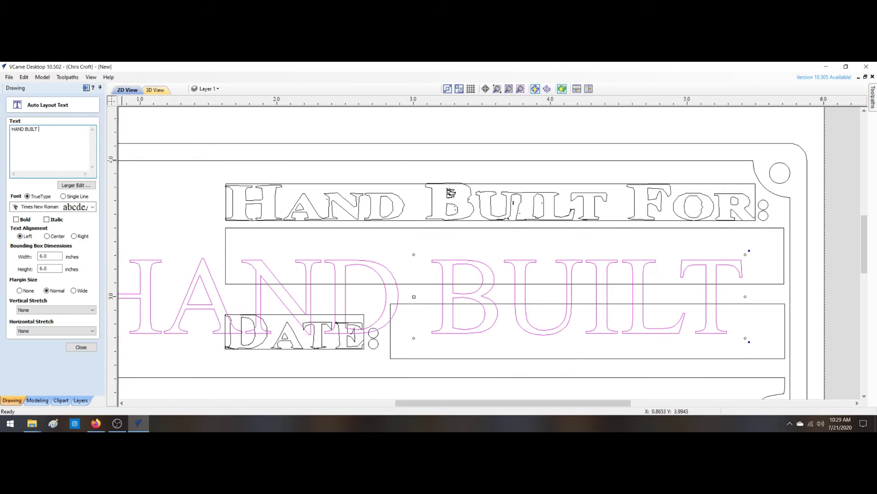
type("OR")
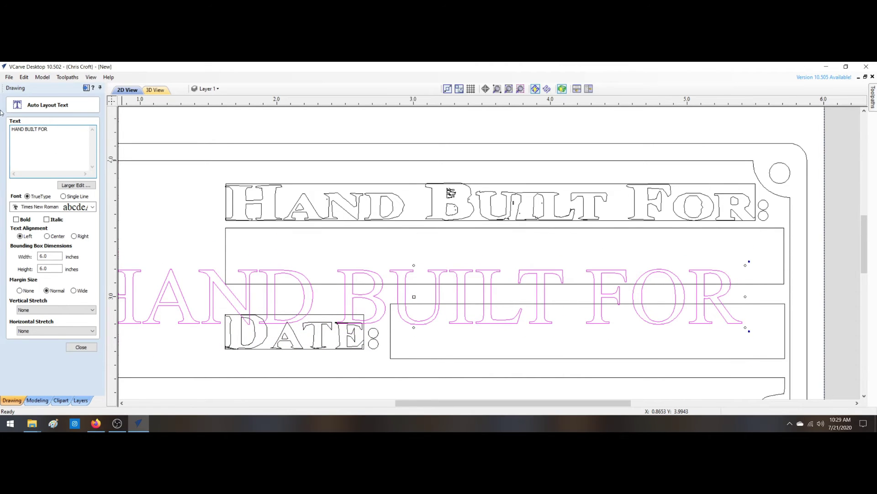
- Try the Times New Roman Baltic and Times New Roman CYR fonts on the "HAND BUILT FOR" text
left_click(93, 207)
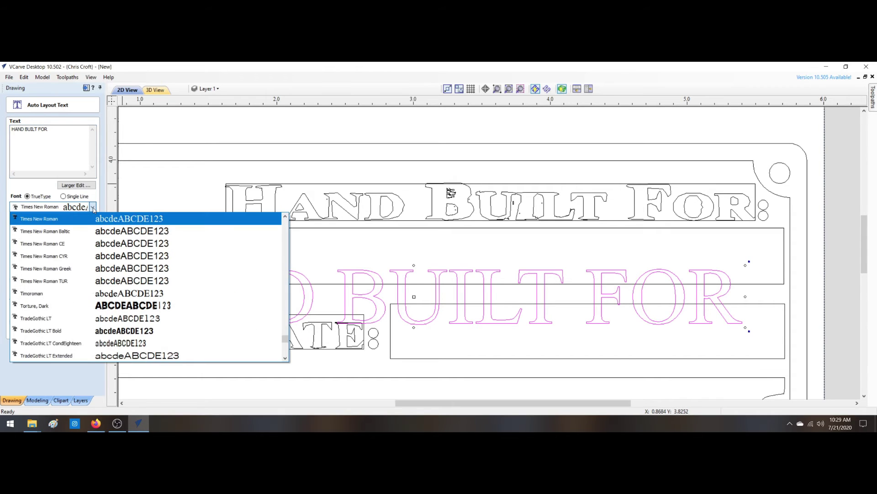
left_click(93, 234)
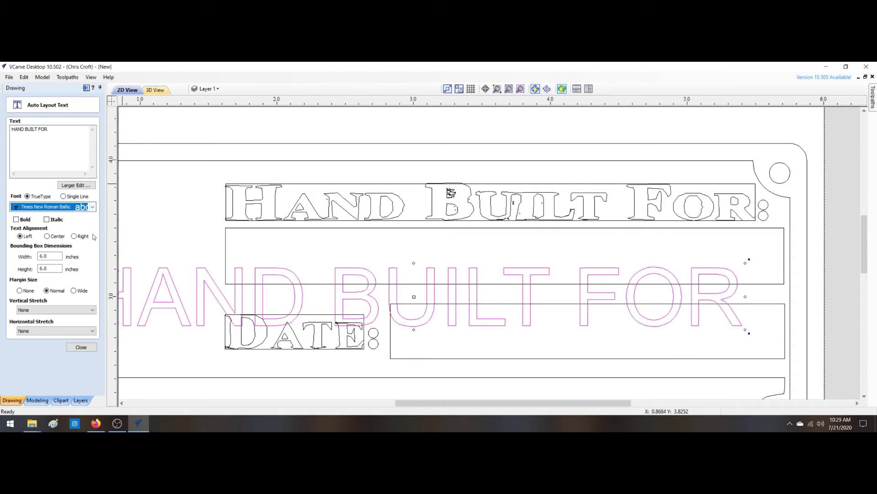
left_click(94, 208)
left_click(90, 245)
- Try The Goldsmith Vintage font on the "HAND BUILT FOR" text
left_click(85, 206)
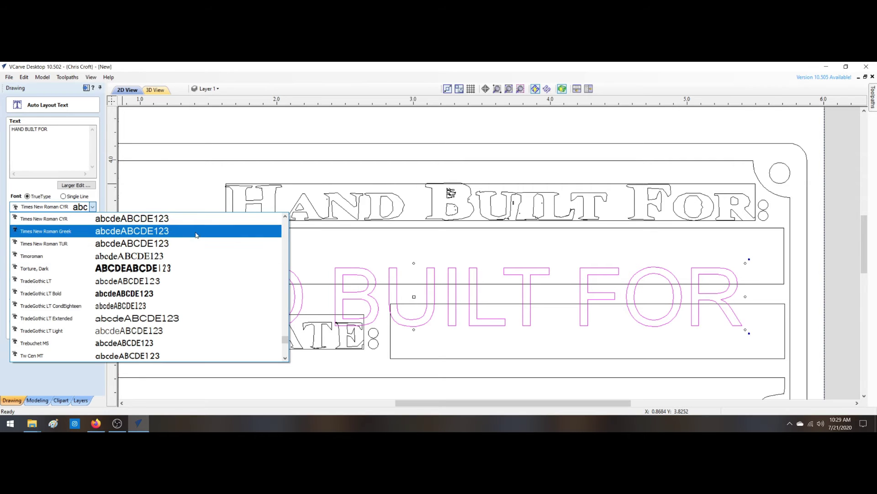
scroll(195, 300, "up", 3)
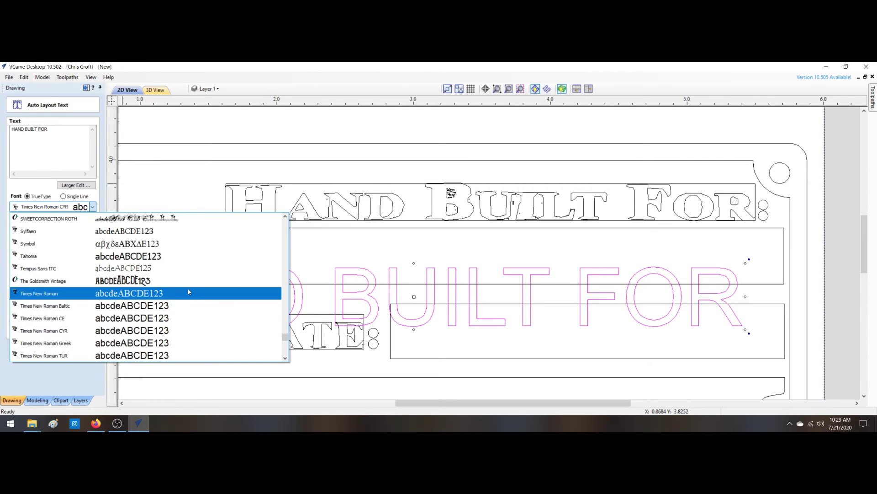
left_click(188, 280)
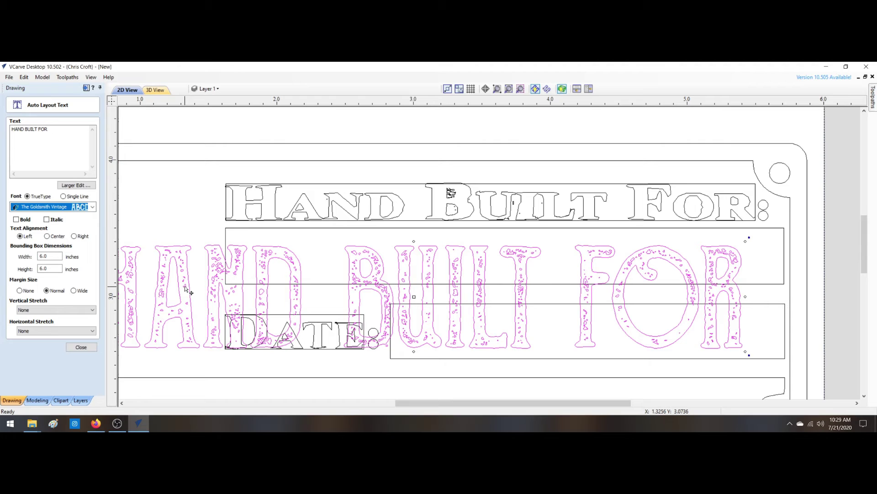
- Try the Sylfaen font on the "HAND BUILT FOR" text
left_click(85, 207)
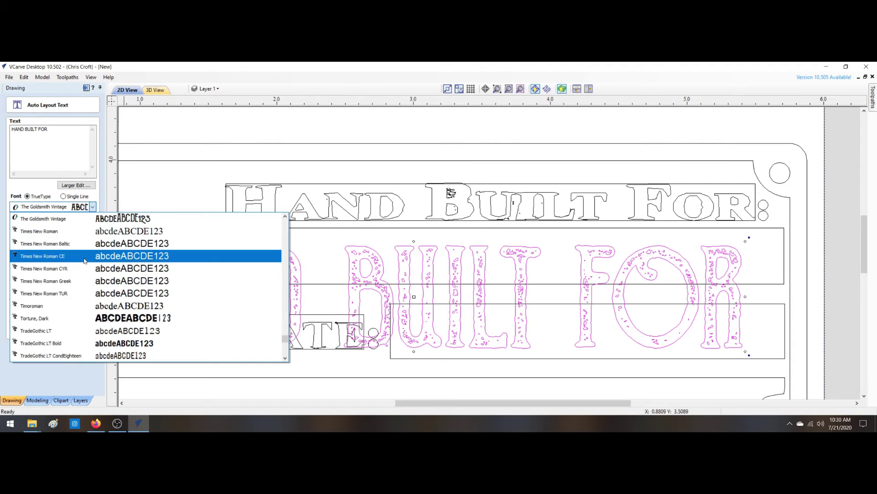
scroll(120, 293, "up", 2)
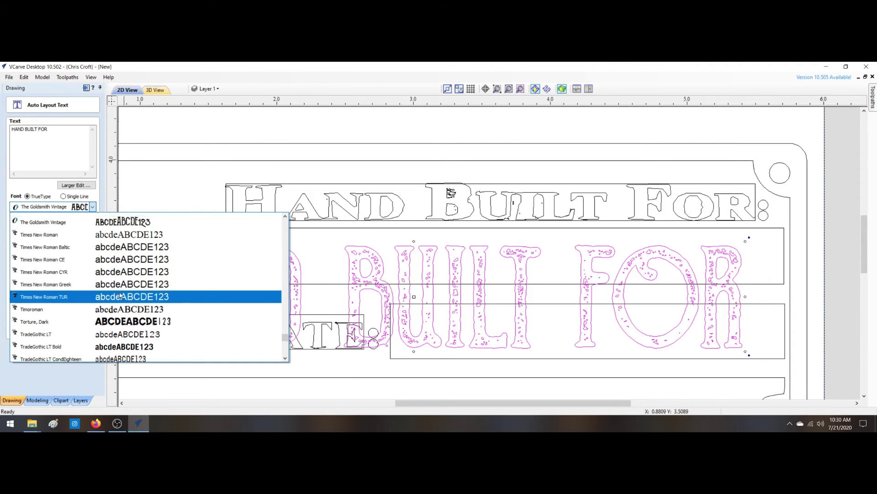
scroll(119, 301, "up", 3)
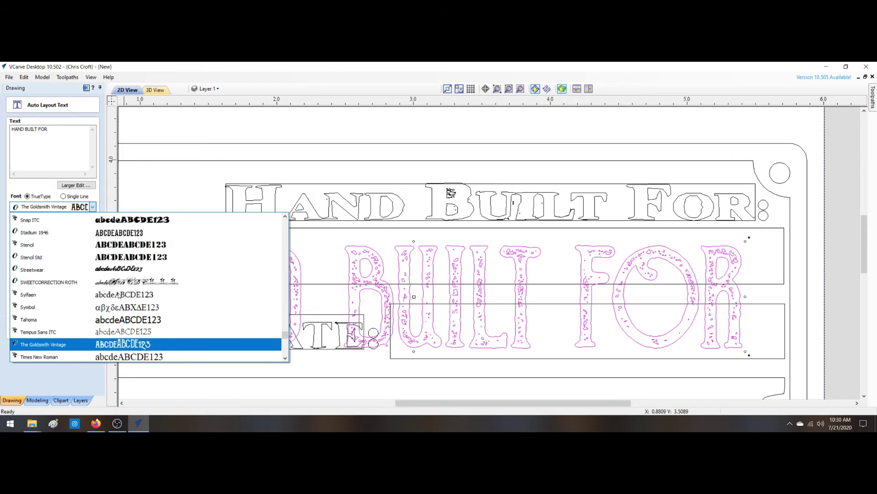
left_click(117, 319)
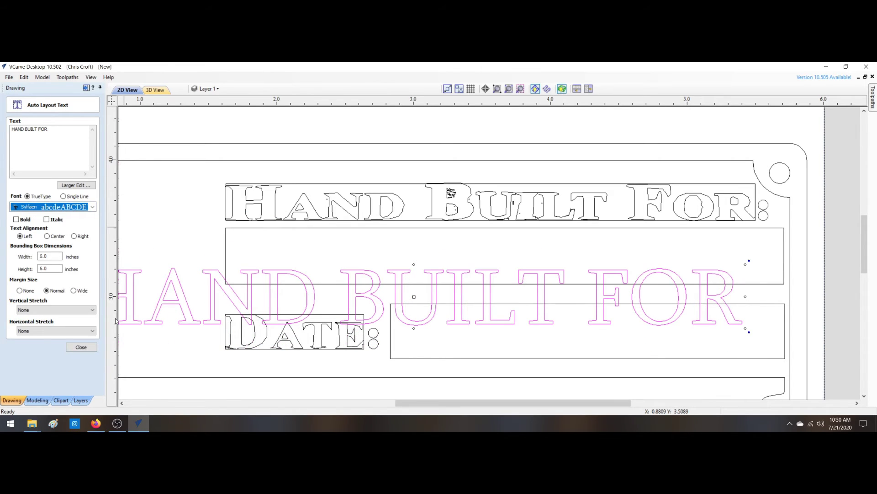
- Try the Stencil font on the "HAND BUILT FOR" text
left_click(93, 207)
scroll(98, 315, "up", 2)
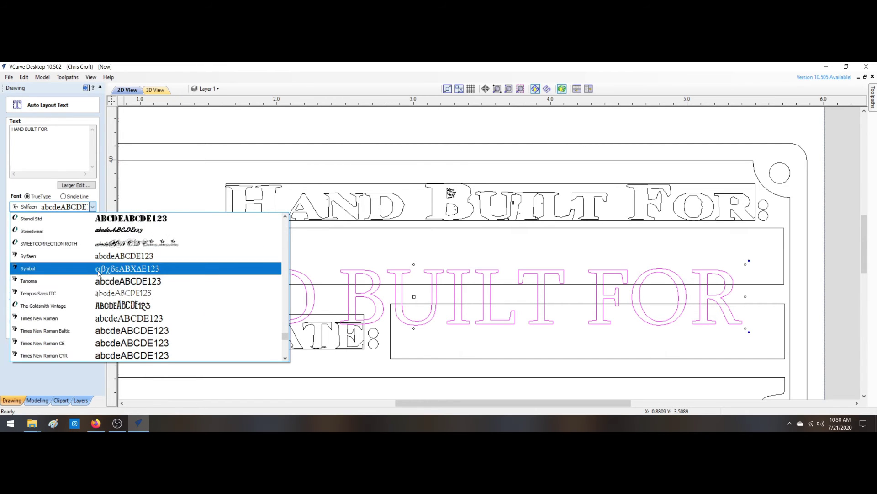
scroll(98, 274, "up", 1)
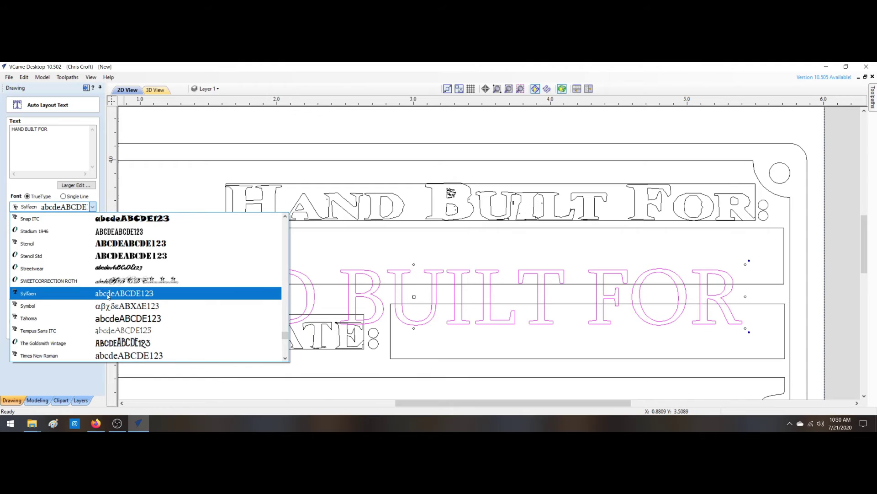
scroll(108, 295, "up", 1)
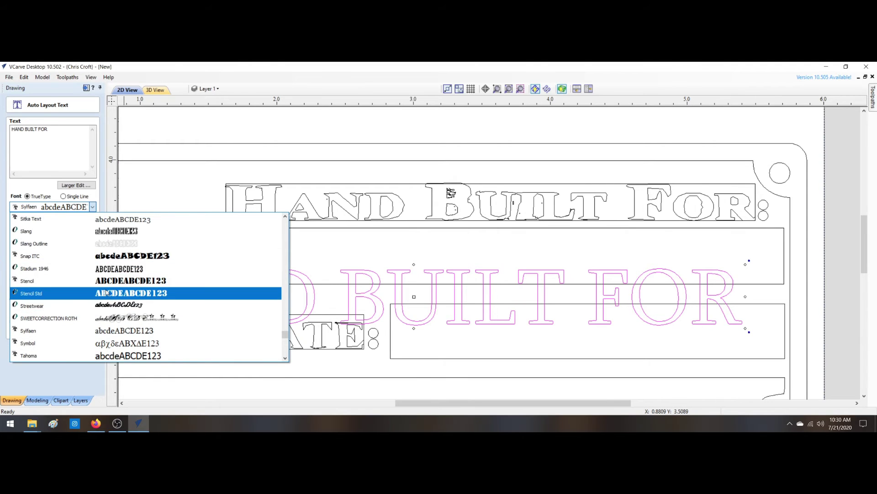
left_click(109, 283)
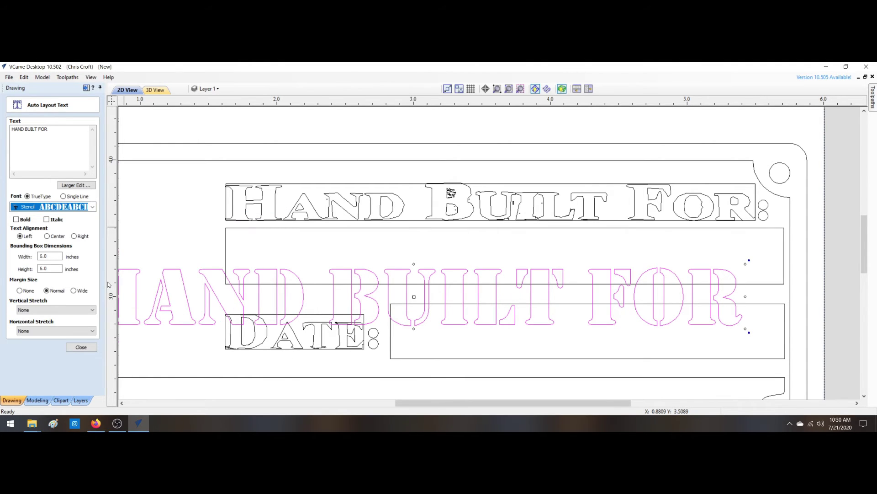
- Try the Stencil Std and Slang fonts on the "HAND BUILT FOR" text
left_click(93, 207)
left_click(96, 231)
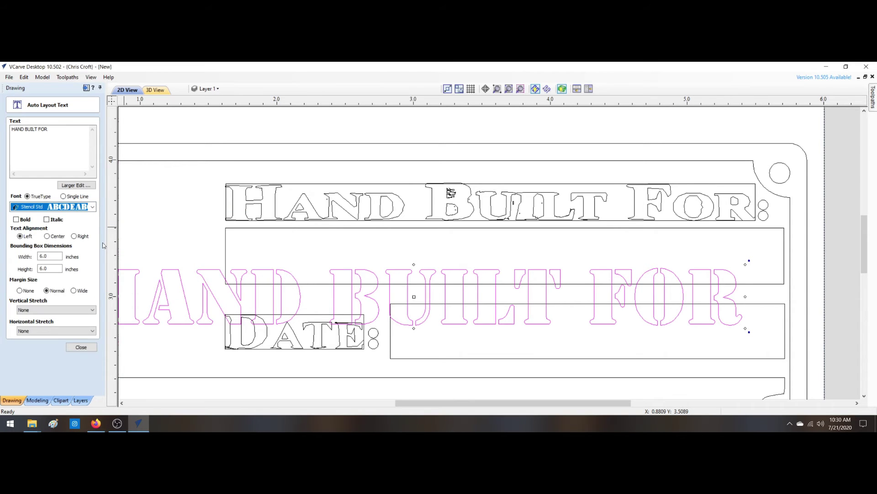
left_click(89, 207)
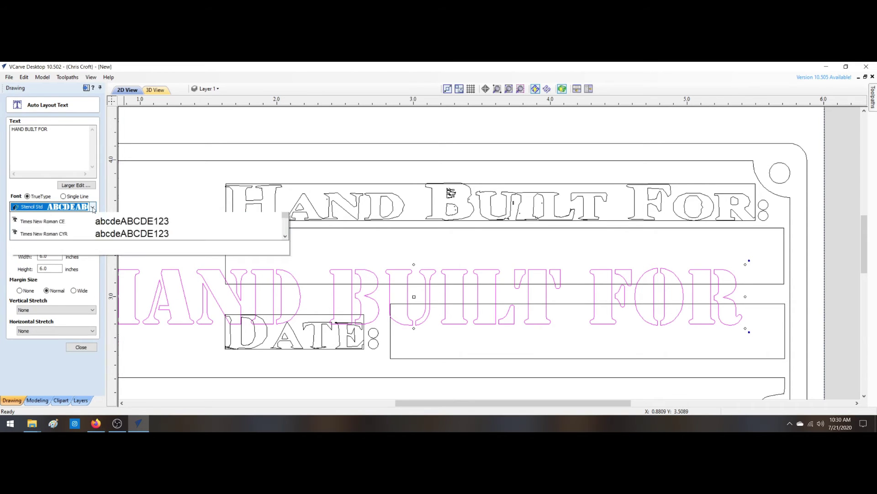
scroll(89, 235, "up", 3)
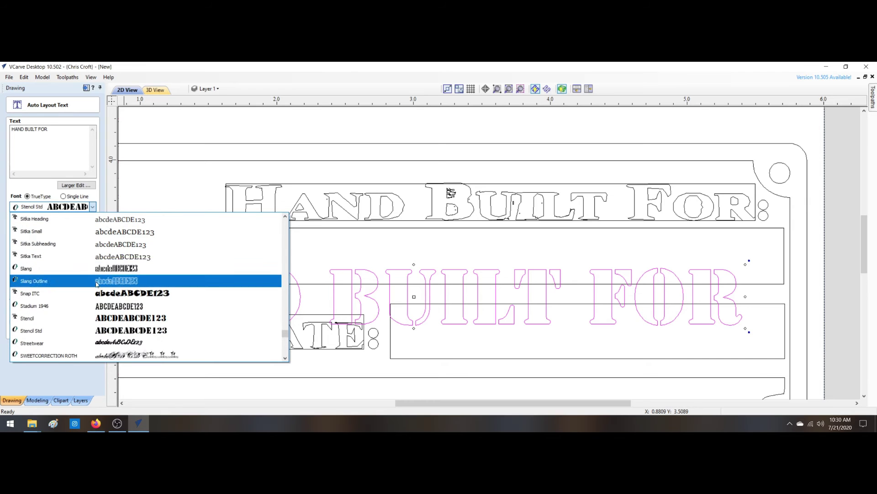
left_click(91, 271)
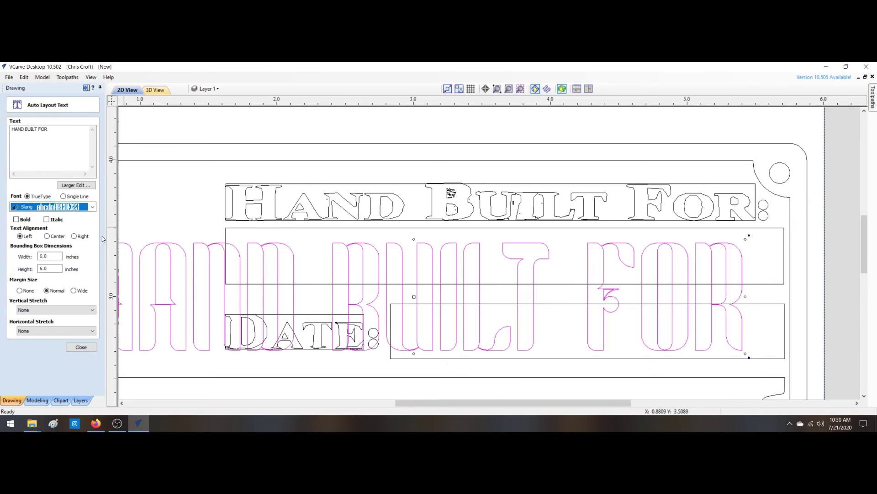
- Look through the font choices and try Jersey M54 on the "HAND BUILT FOR" text
left_click(89, 207)
scroll(90, 269, "up", 5)
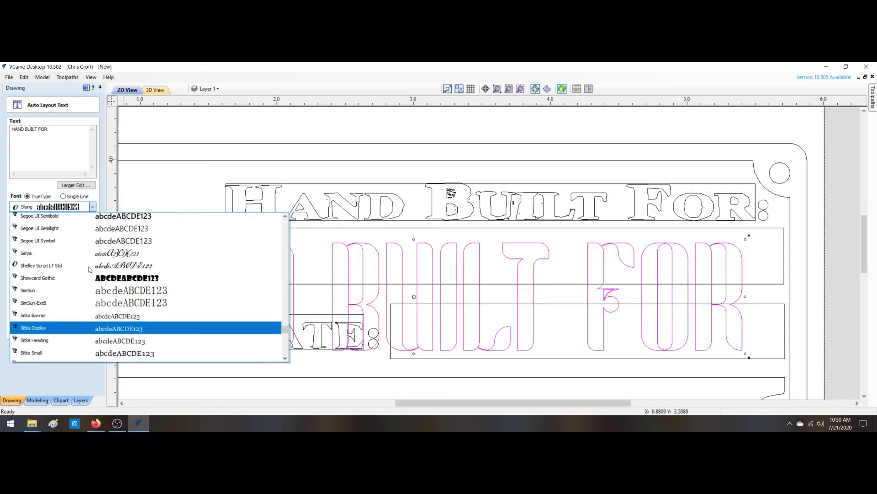
scroll(90, 269, "up", 10)
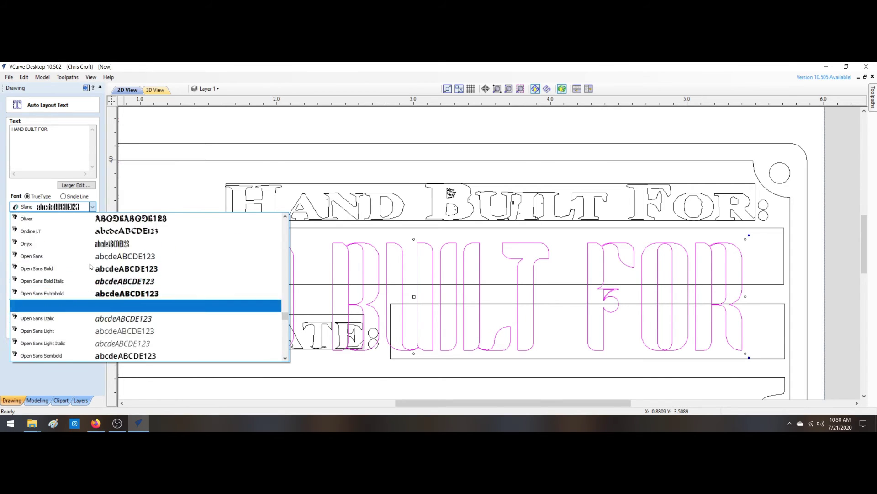
scroll(87, 265, "up", 10)
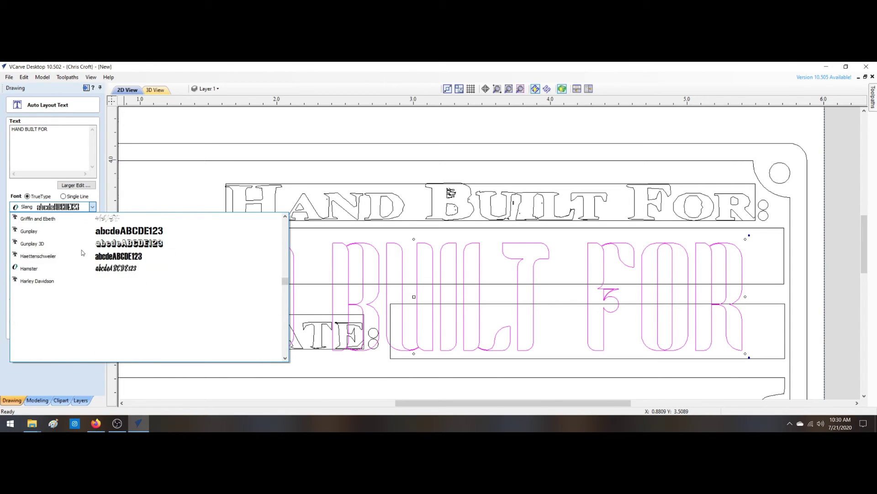
scroll(81, 252, "down", 8)
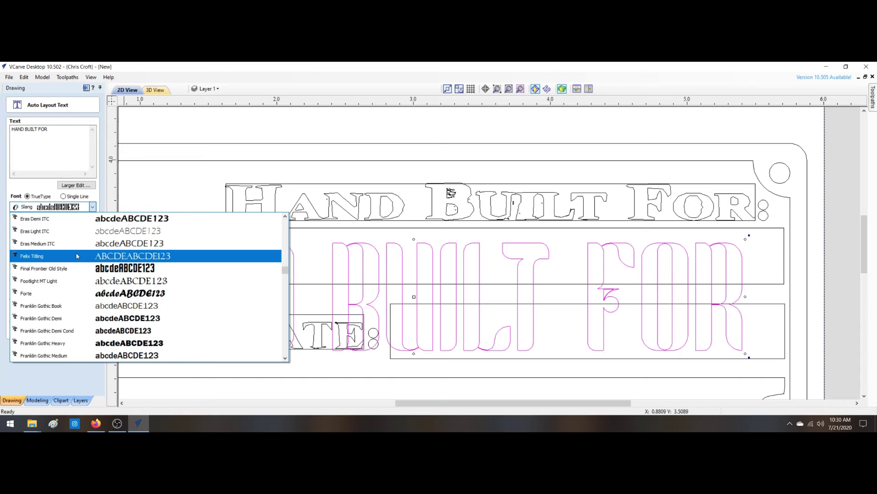
scroll(80, 270, "down", 6)
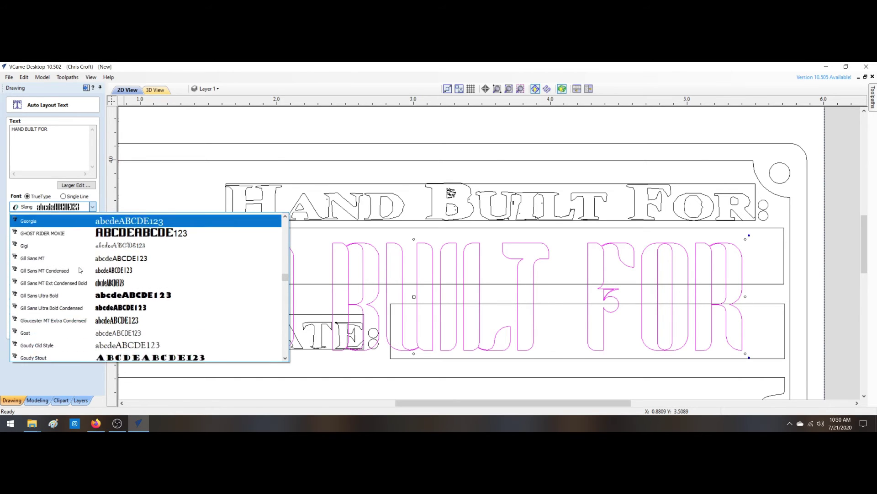
scroll(80, 270, "down", 3)
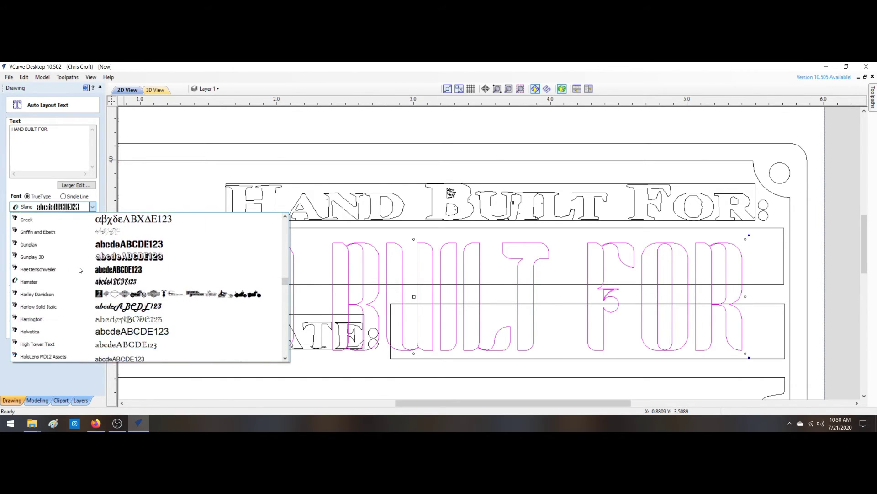
scroll(80, 270, "down", 3)
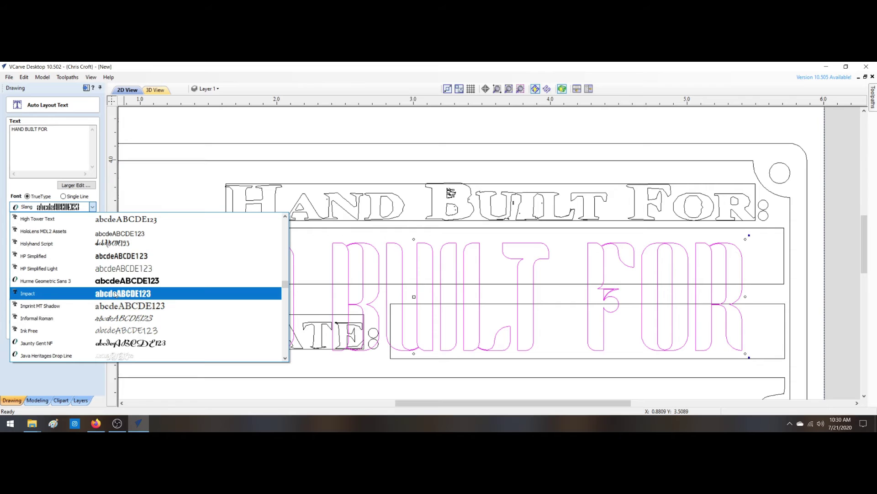
scroll(115, 295, "down", 4)
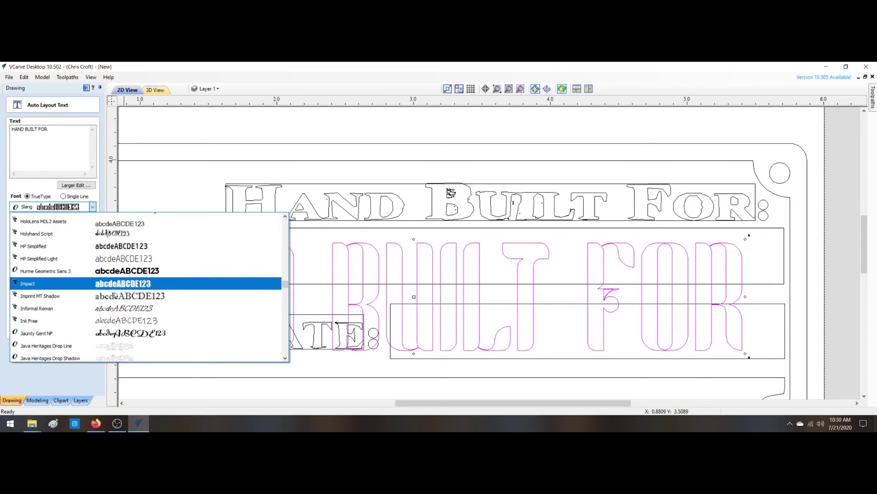
scroll(115, 295, "down", 3)
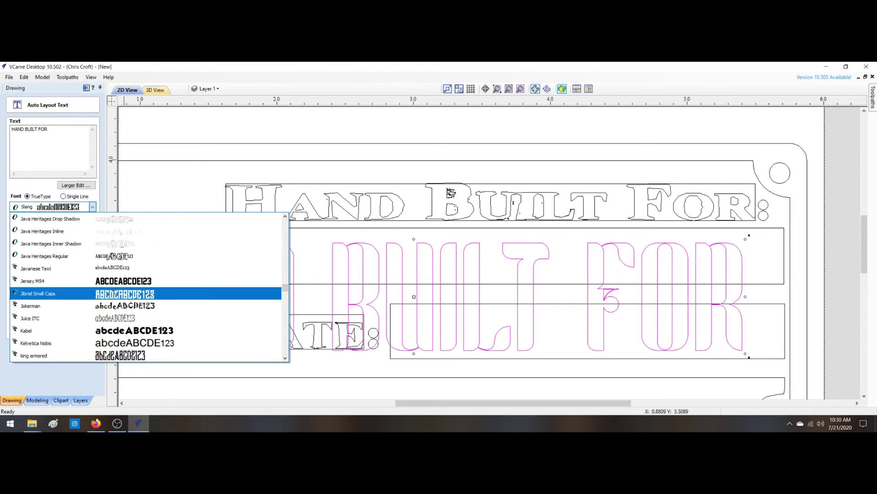
left_click(116, 285)
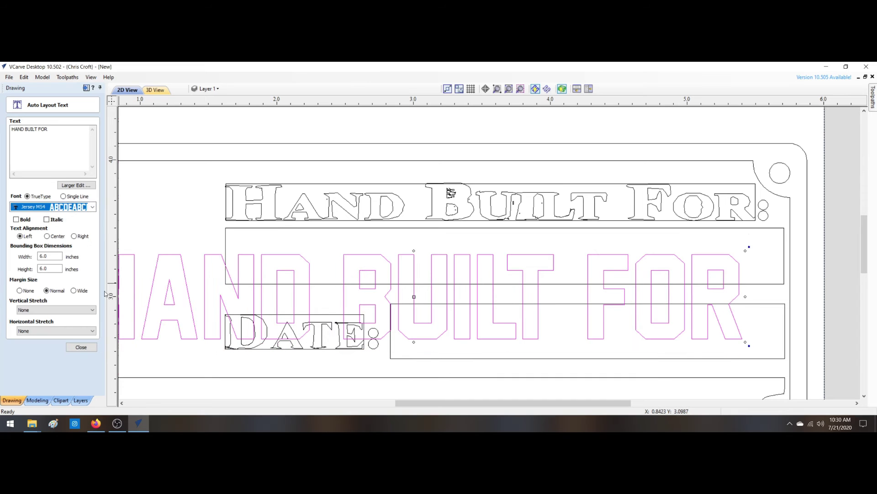
- Set the font of the "HAND BUILT FOR" text to king armored
left_click(90, 205)
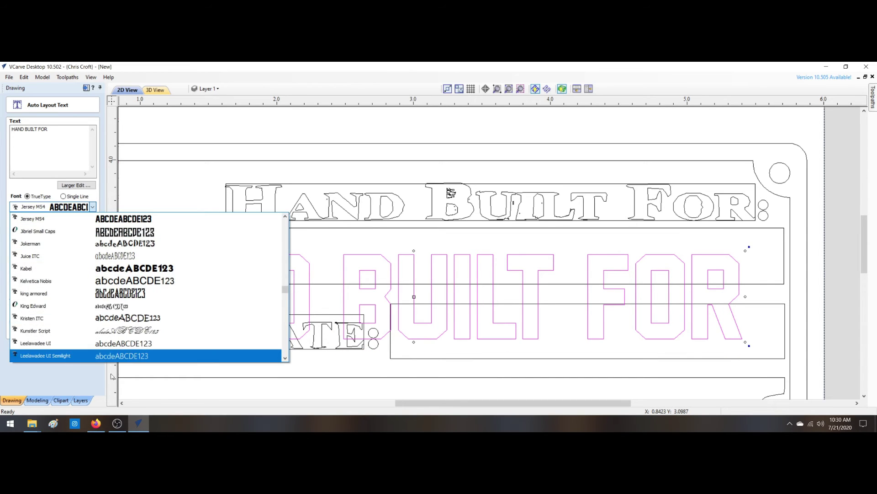
left_click(119, 295)
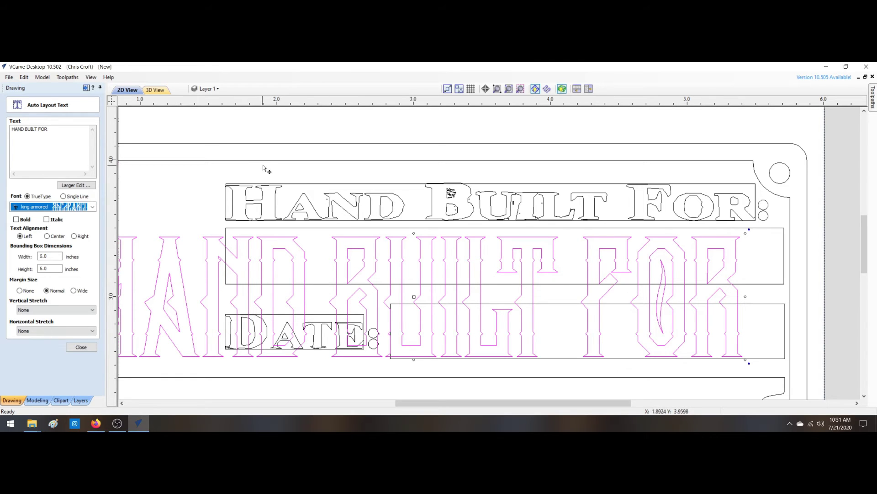
- Delete the oversized text and create new auto-layout text "HAND BUILT FOR" using the rectangle around the upper traced lettering as its bounding box
left_click(303, 187)
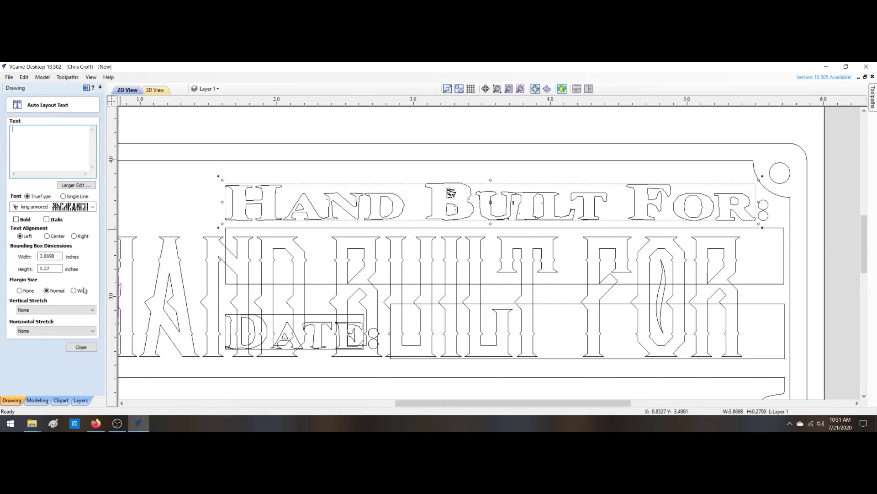
left_click(81, 348)
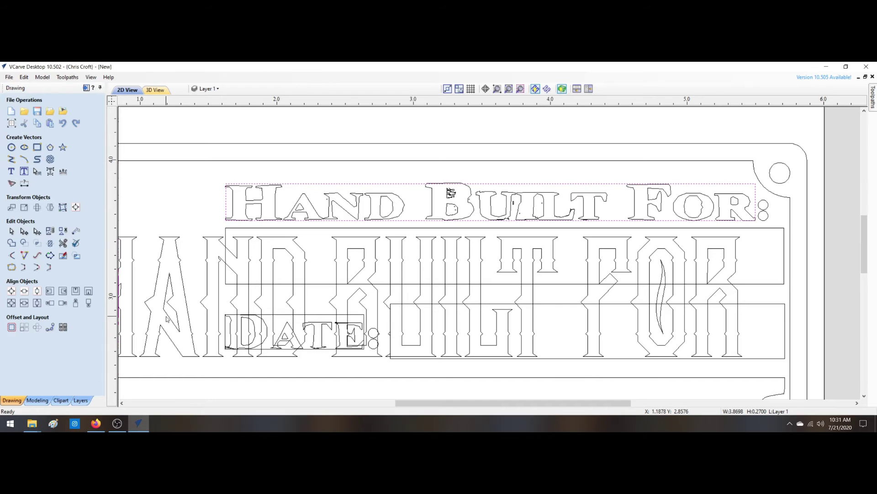
left_click(509, 88)
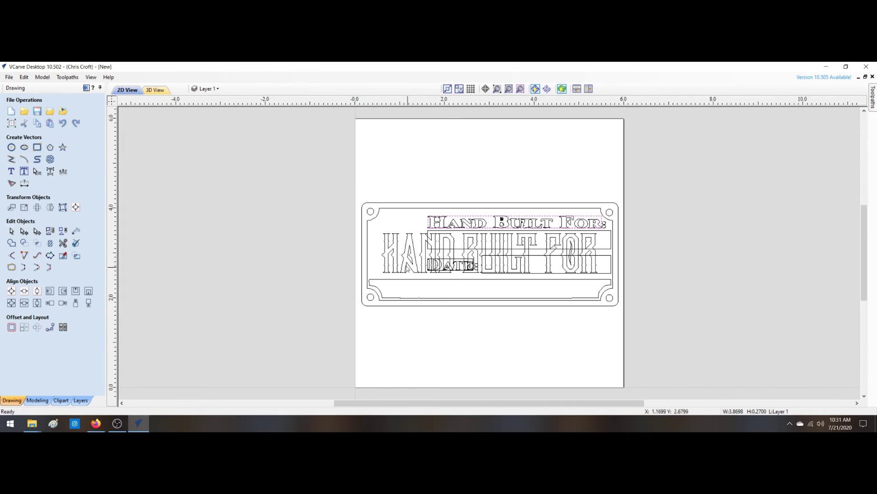
left_click(197, 148)
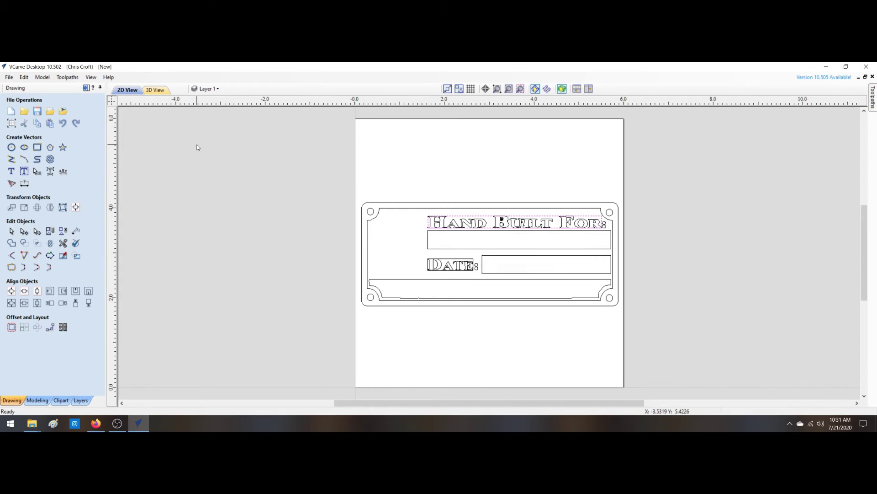
left_click(24, 171)
left_click(31, 141)
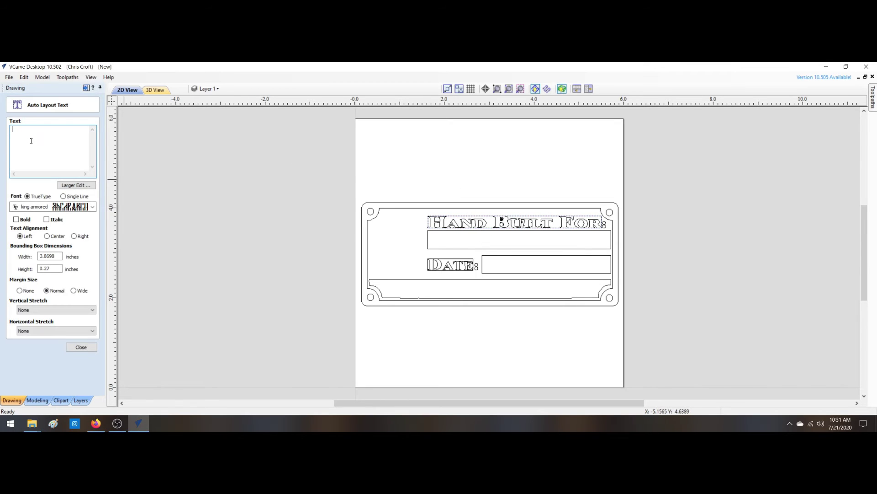
type("HAND BUILT FOR")
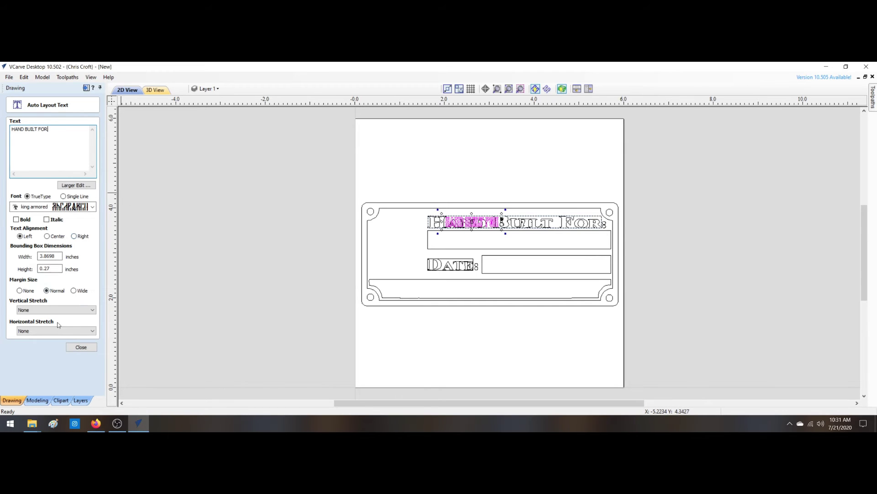
- Set both the vertical and horizontal stretch of the new text to Stretch Characters and close the text settings
left_click(93, 311)
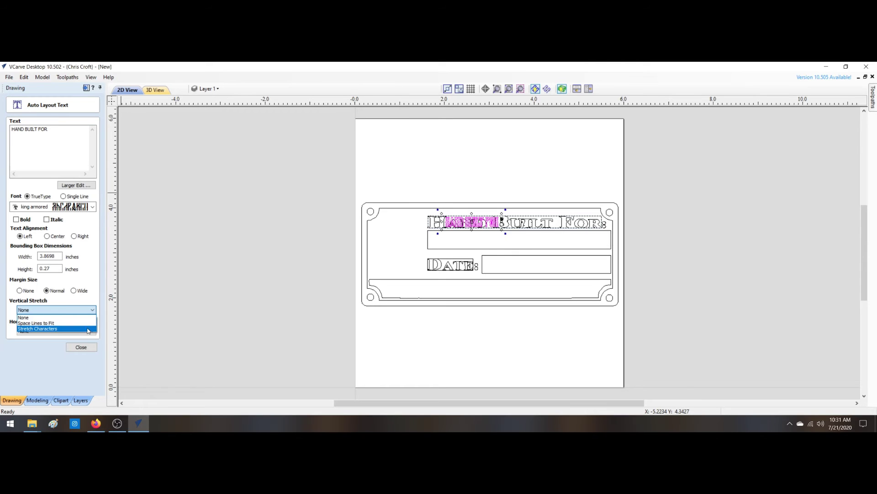
left_click(88, 328)
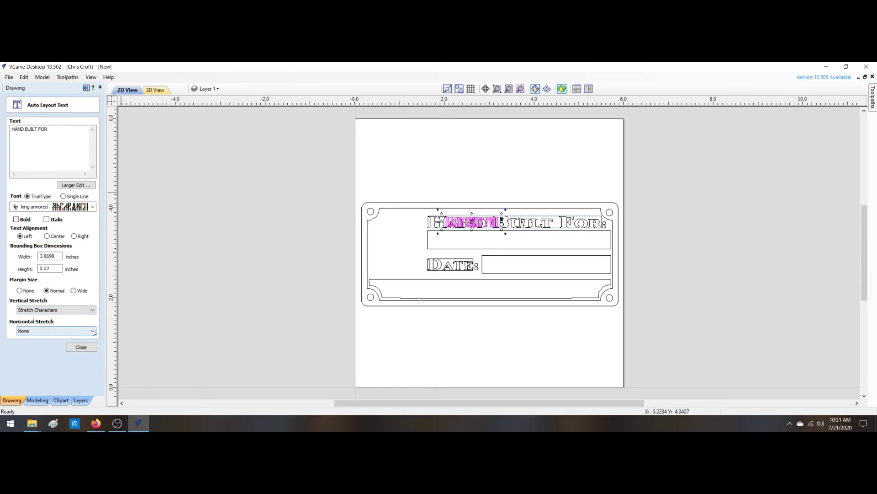
left_click(93, 332)
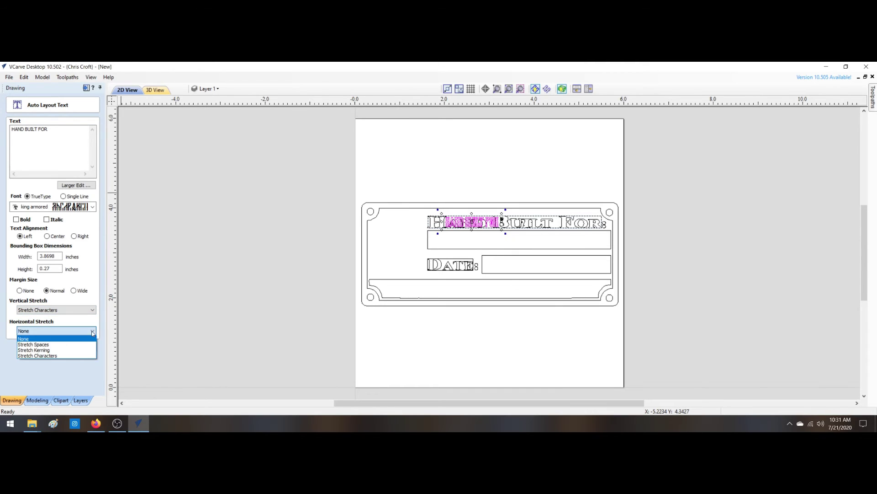
left_click(87, 356)
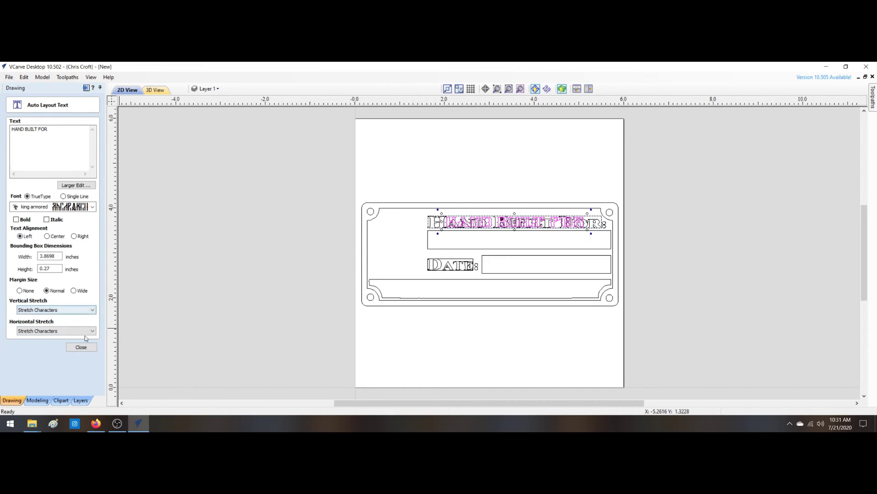
left_click(81, 347)
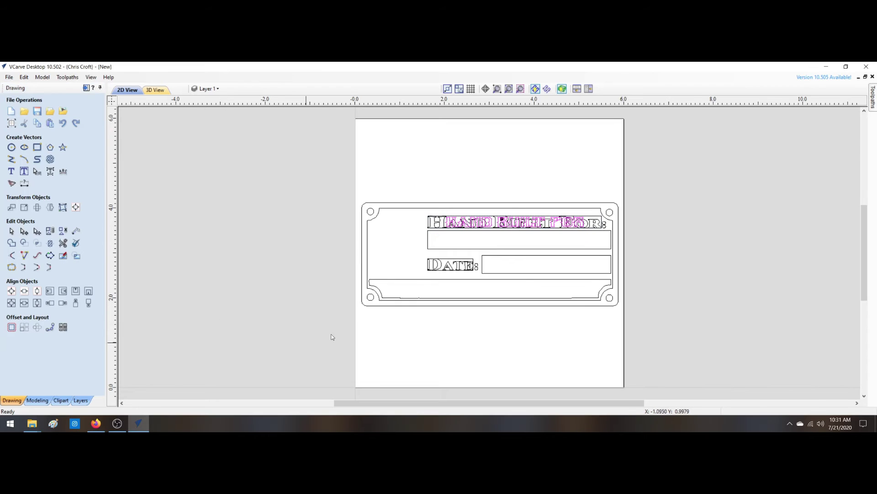
- Stretch the new "HAND BUILT FOR" text to 3.8698 by 0.27 inches so it fills the rectangle around the traced lettering
scroll(514, 230, "up", 4)
scroll(514, 231, "up", 3)
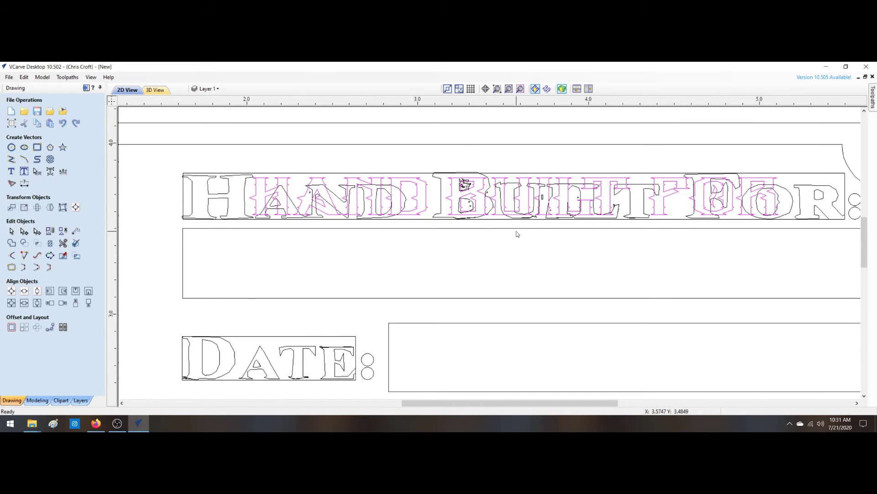
left_click(425, 191)
left_click_drag(514, 175, 515, 172)
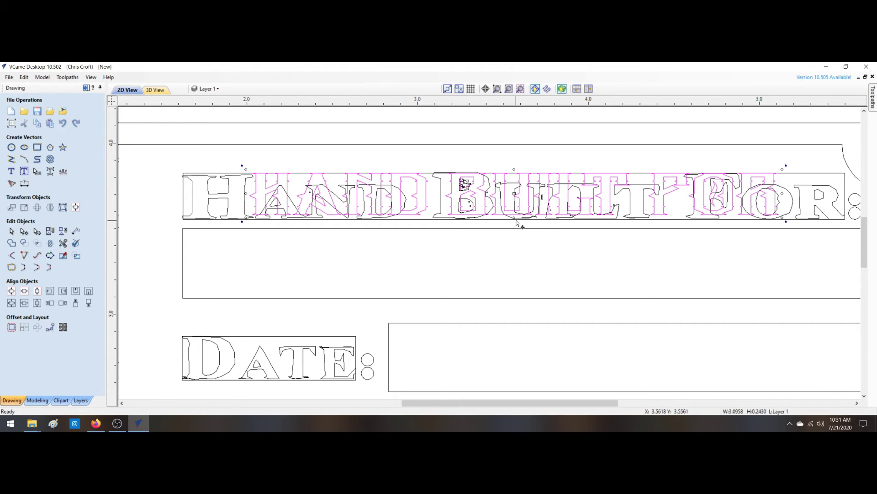
left_click_drag(514, 218, 514, 224)
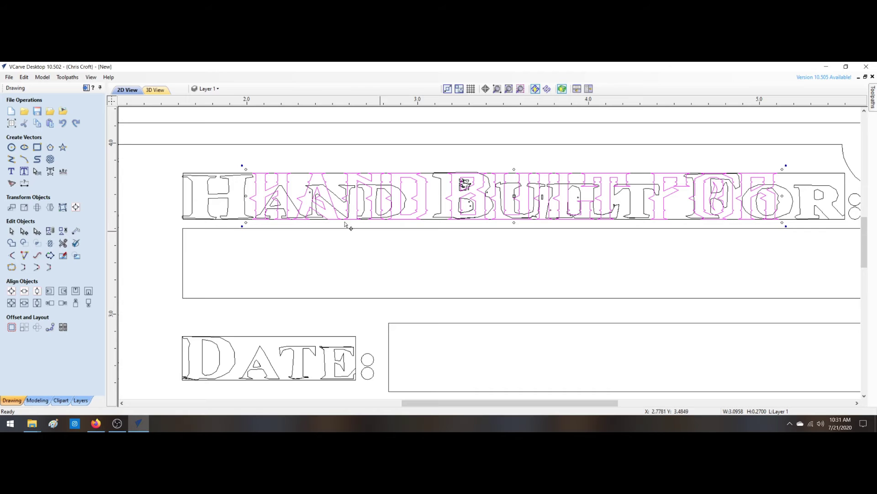
left_click_drag(245, 196, 180, 196)
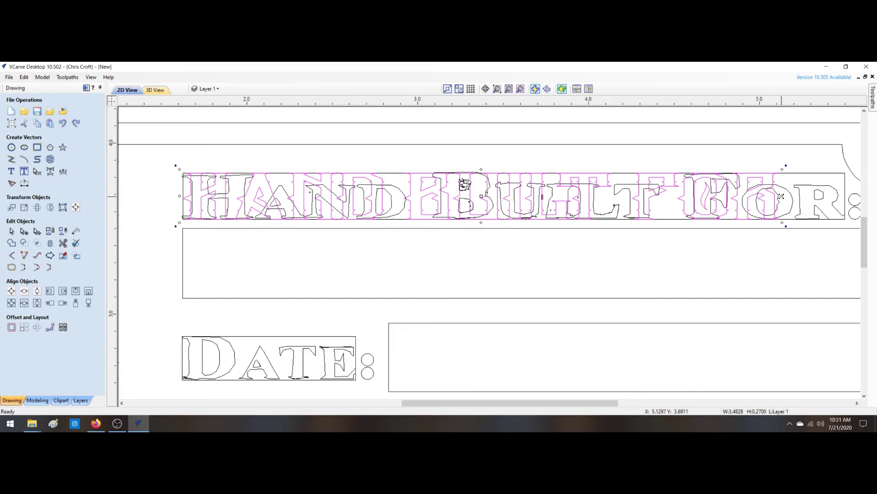
left_click_drag(783, 195, 846, 196)
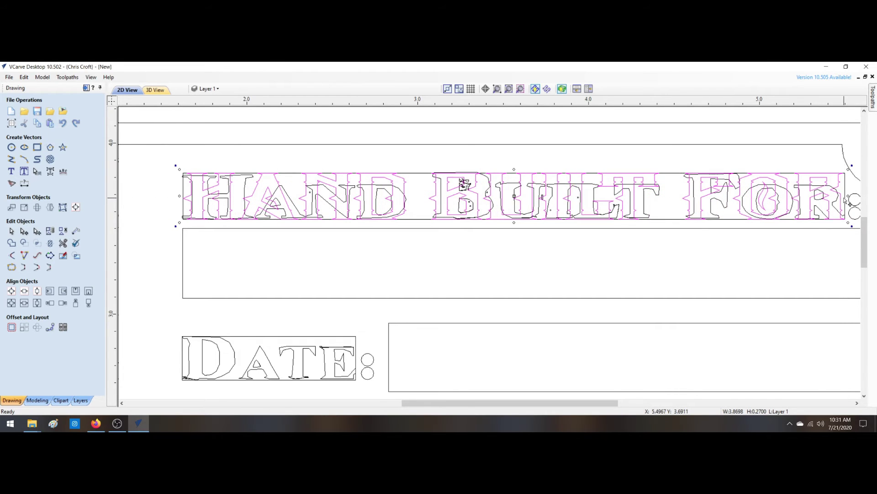
right_click(702, 249)
left_click(658, 258)
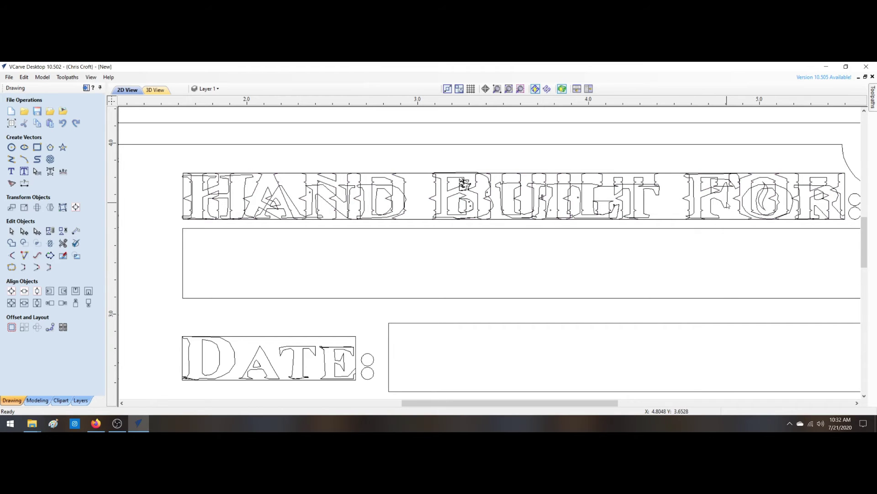
- Delete the traced F and the stray marks inside the traced B beneath the new "HAND BUILT FOR" text
left_click(730, 215)
left_click(645, 203)
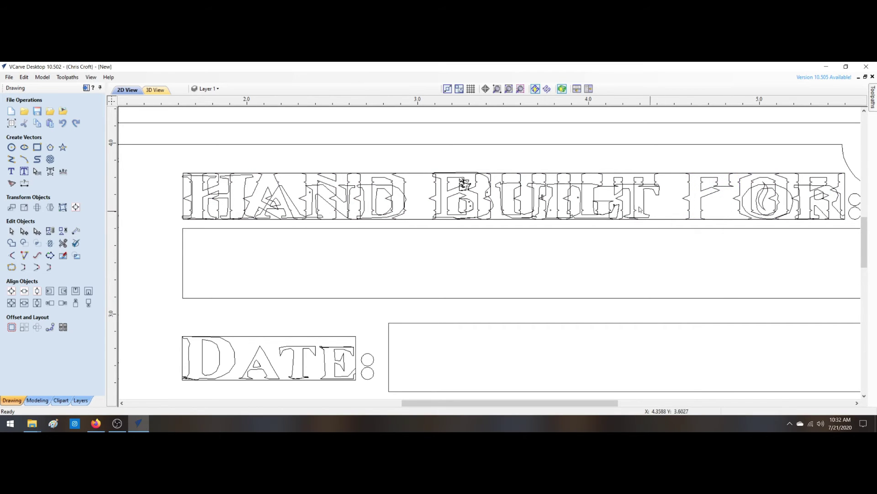
left_click_drag(446, 164, 473, 225)
key("Delete")
left_click(490, 199)
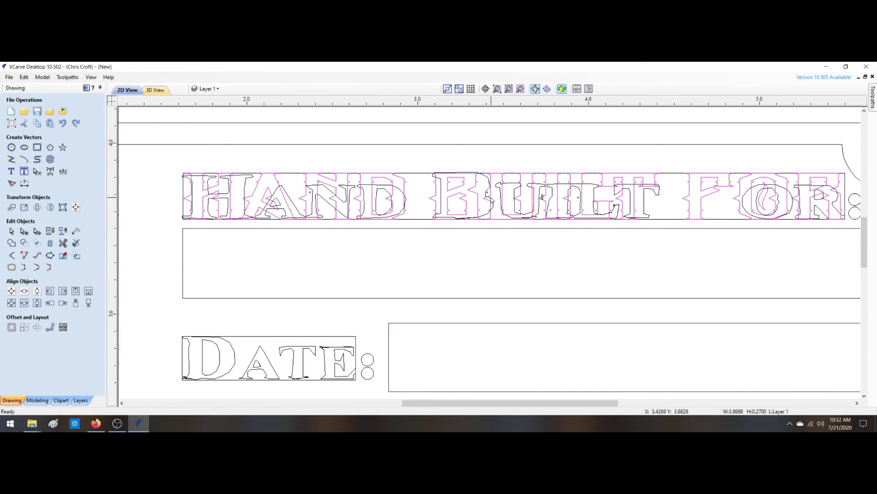
- Delete the traced B with its leftover stray marks and the traced H beneath the "HAND BUILT FOR" text
left_click(484, 194)
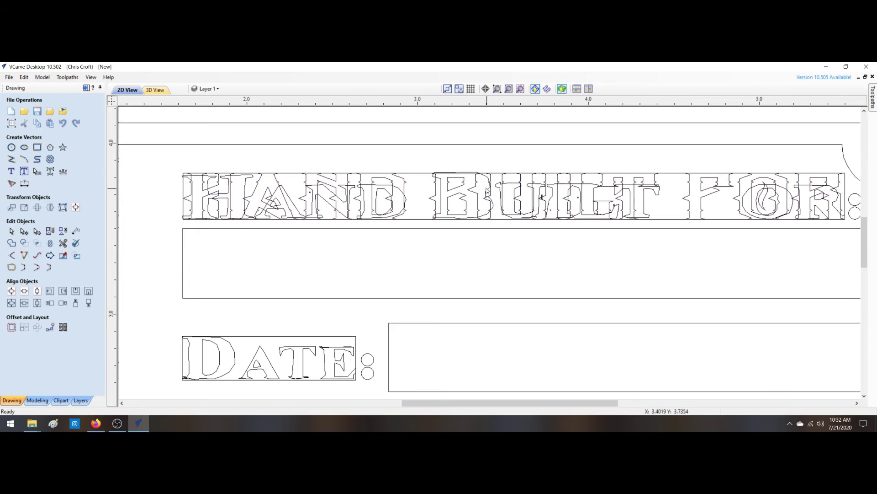
left_click(487, 192)
key("Delete")
left_click_drag(486, 167, 494, 207)
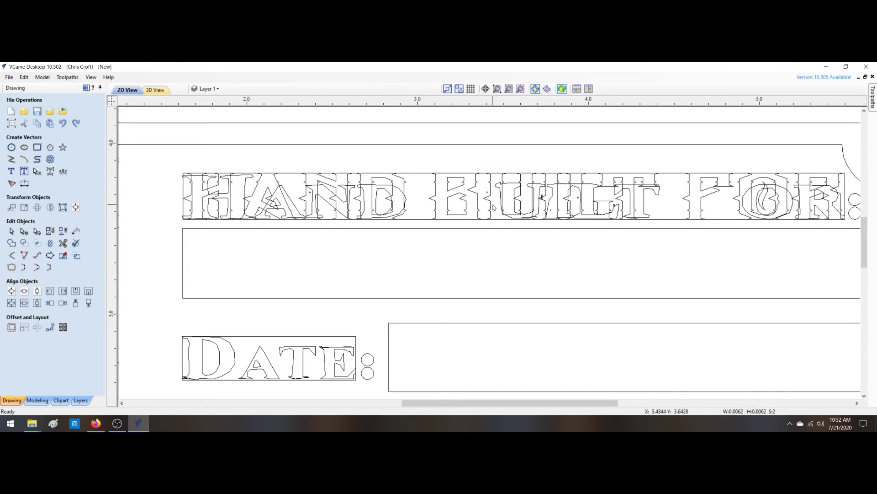
key("Delete")
left_click(204, 190)
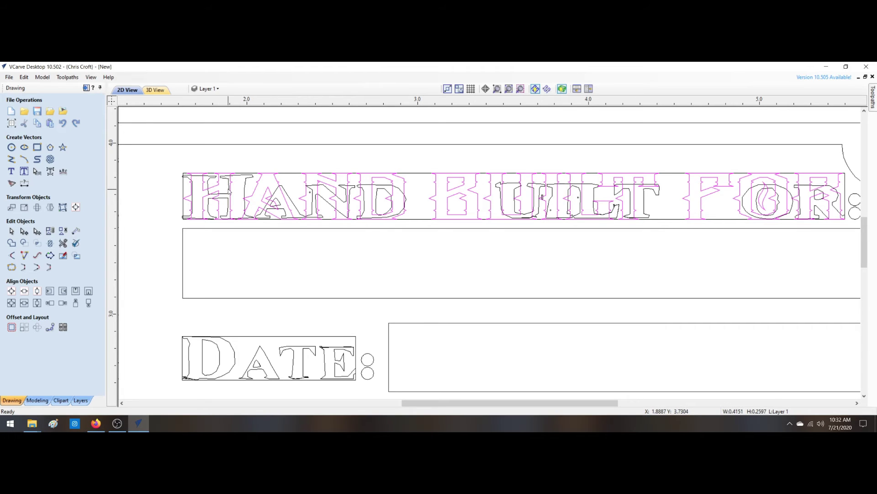
left_click(253, 206)
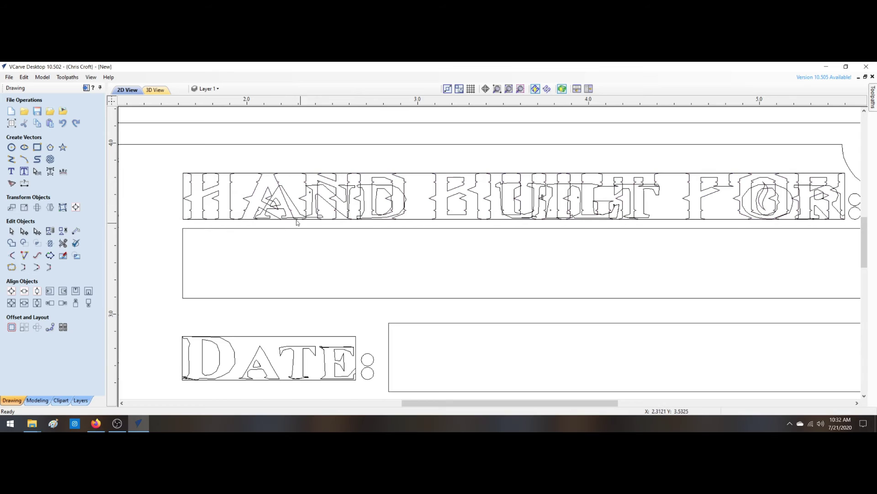
- Convert the "HAND BUILT FOR" text to curves so its letters can be edited individually
left_click(260, 194)
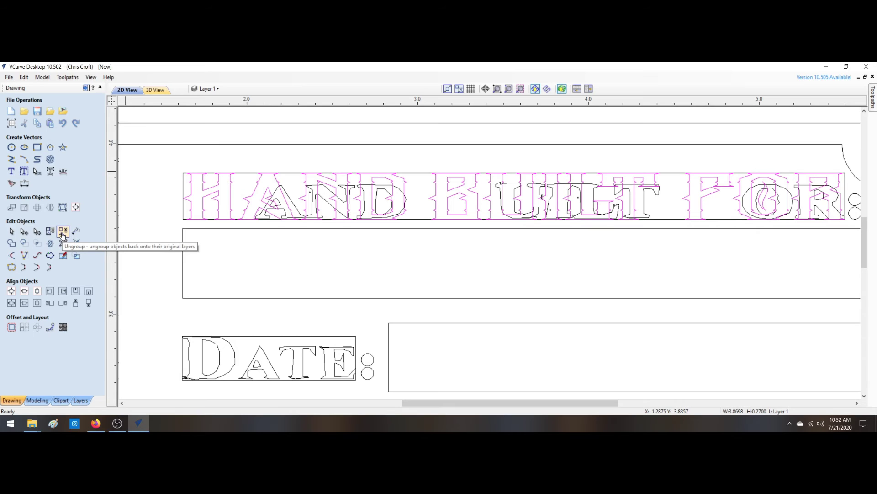
left_click(63, 234)
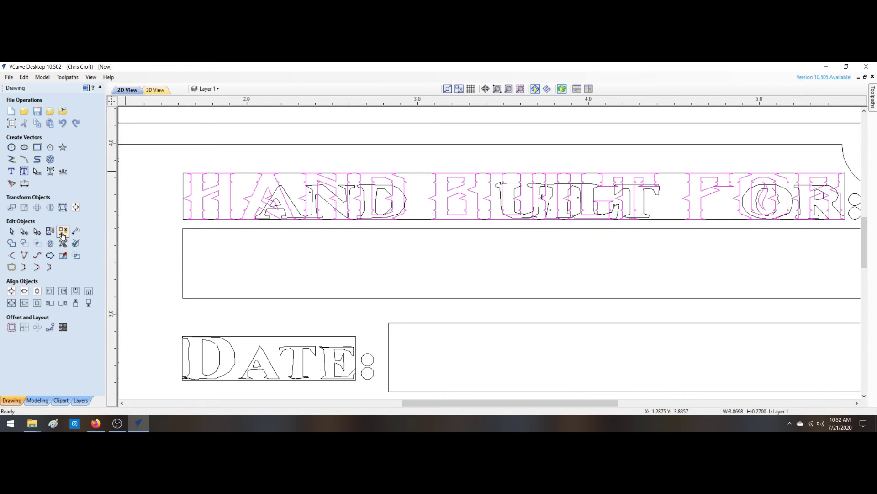
left_click(165, 246)
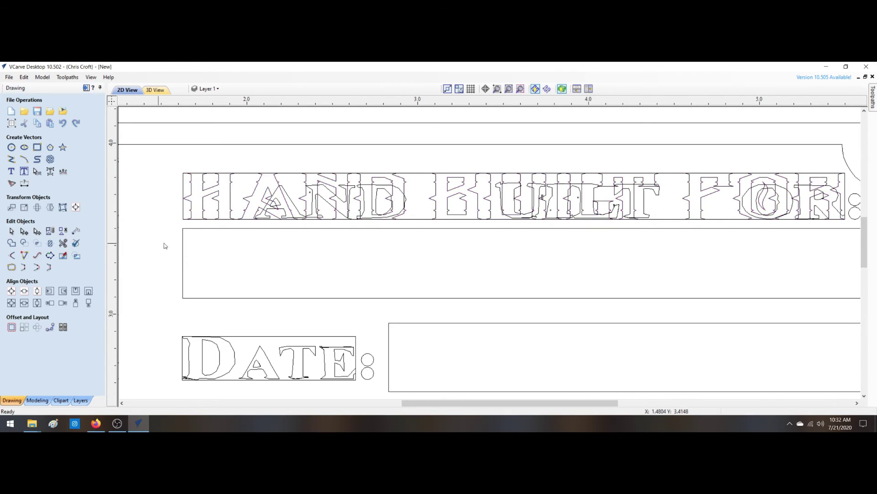
left_click(250, 199)
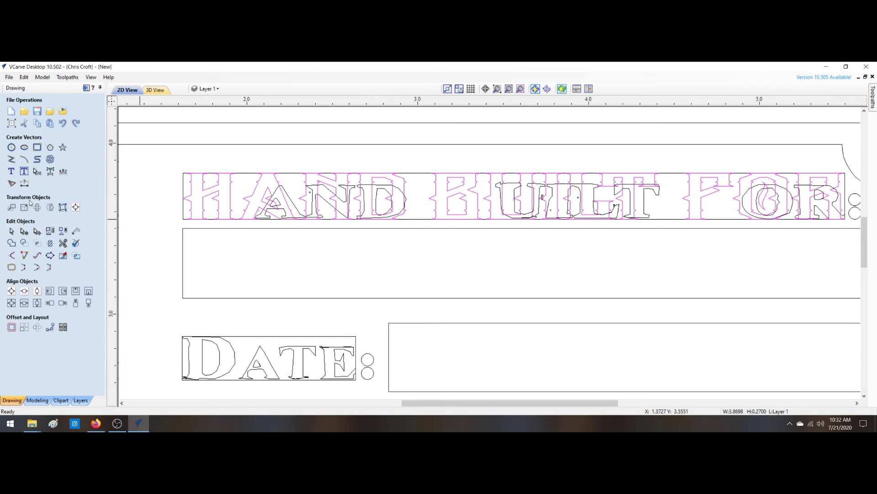
left_click(50, 172)
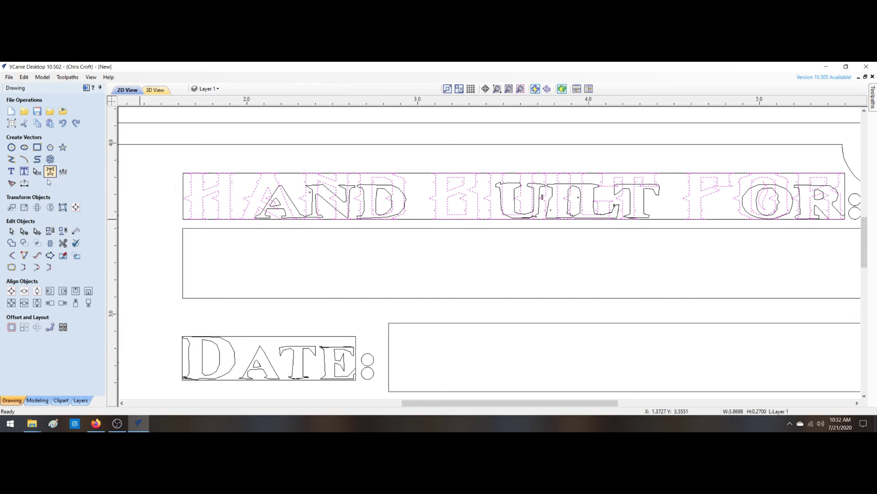
left_click(241, 194)
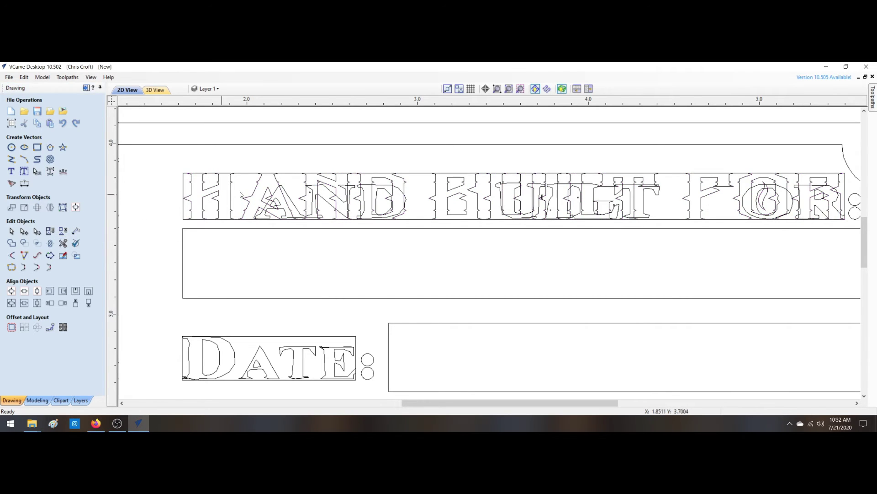
- Select the converted letters A, N and D together and resize them to about 0.896 by 0.199 inches over the traced AND
left_click_drag(242, 161, 402, 225)
left_click(388, 245)
scroll(285, 199, "up", 3)
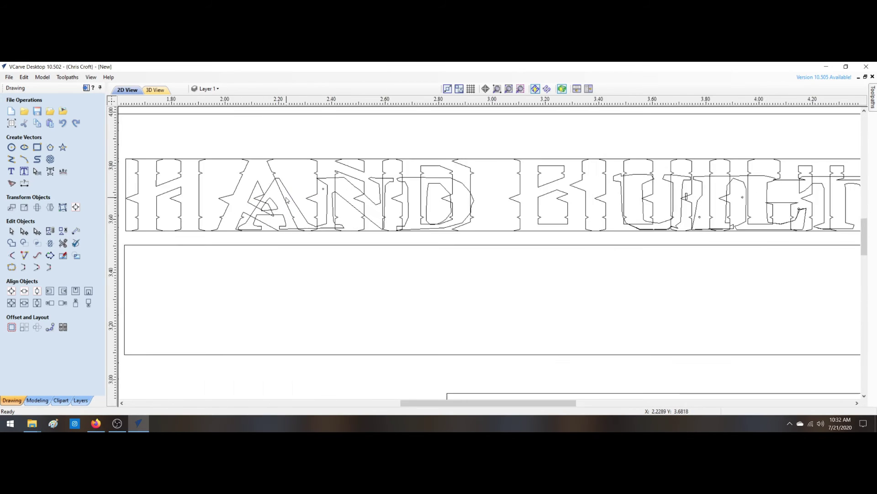
left_click(267, 156)
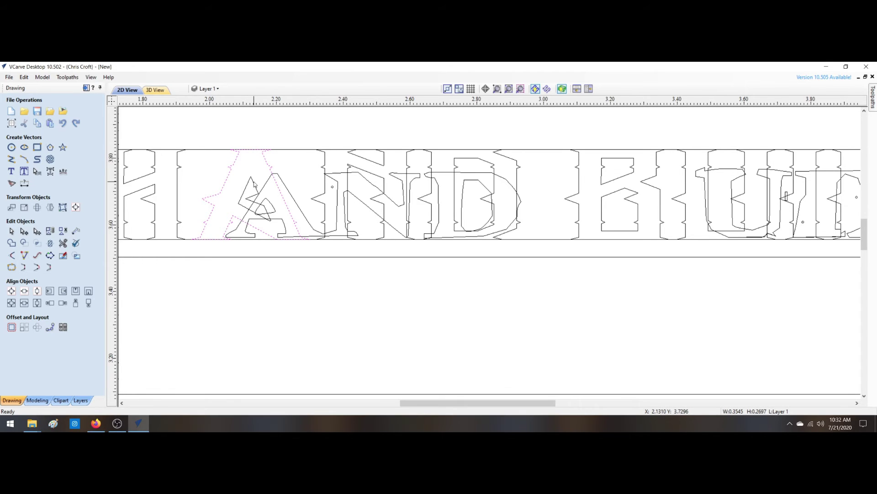
left_click(254, 183, "shift")
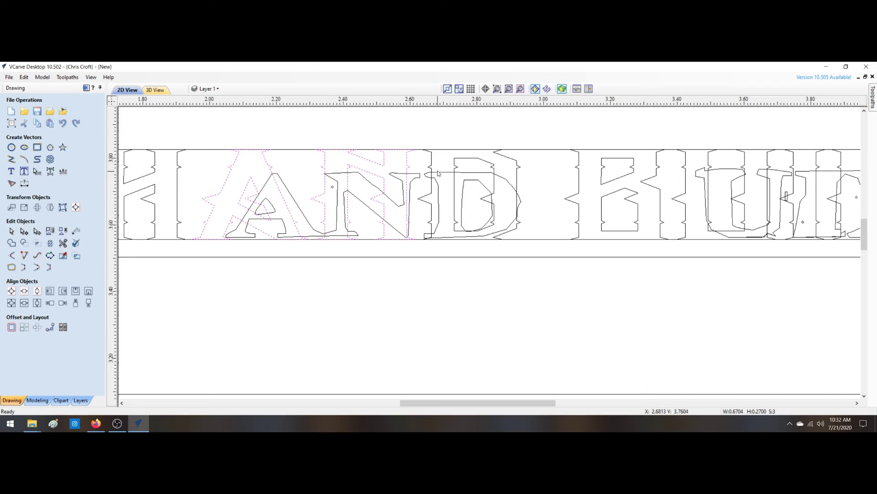
left_click(495, 164, "shift")
left_click(498, 171, "shift")
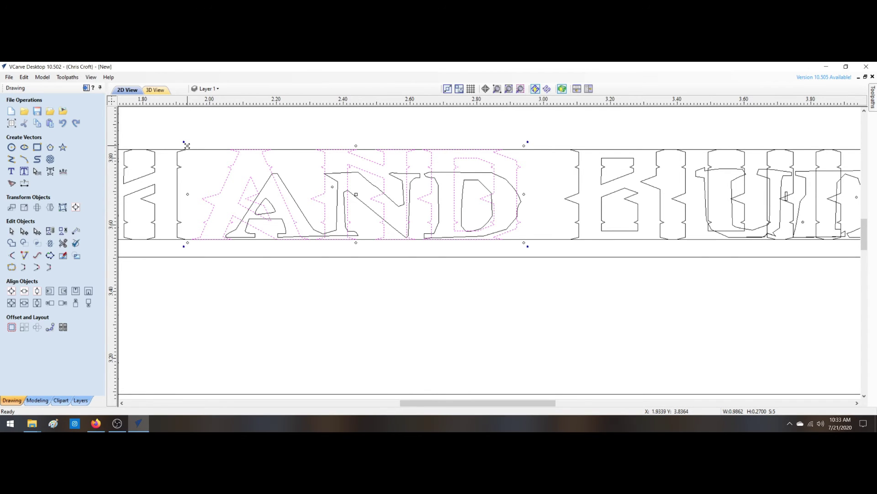
left_click_drag(187, 146, 221, 160)
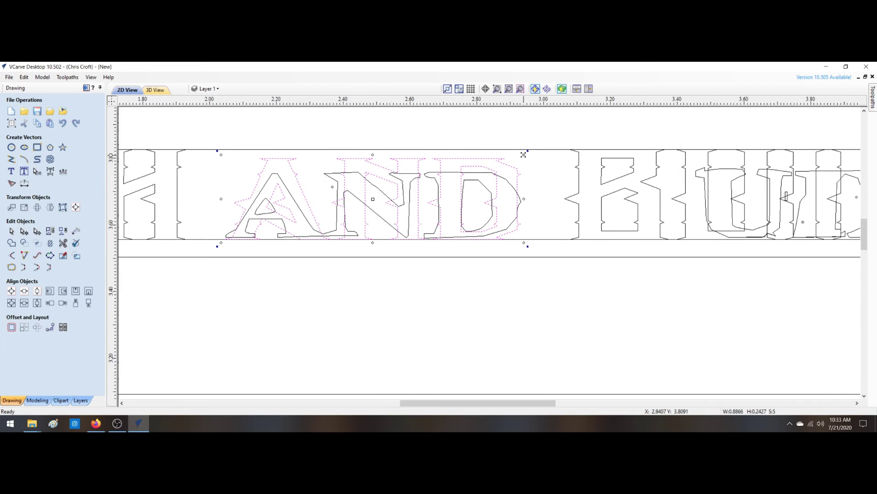
left_click_drag(523, 155, 521, 157)
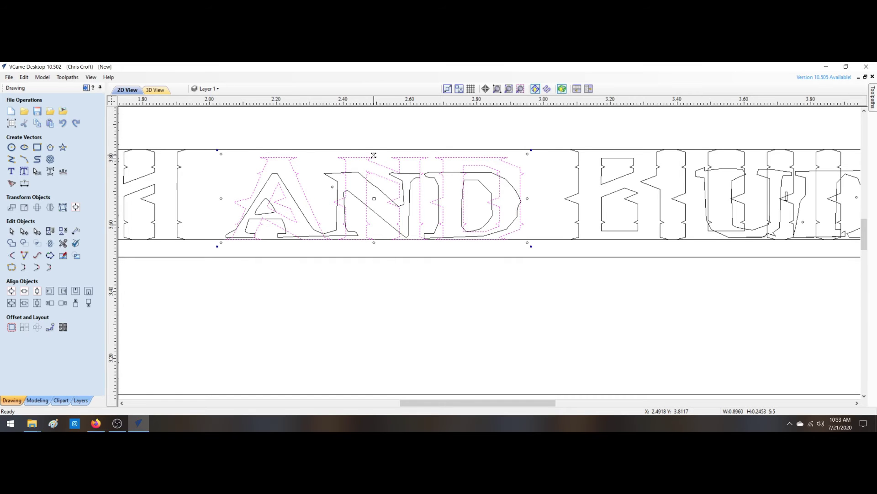
left_click_drag(374, 154, 374, 173)
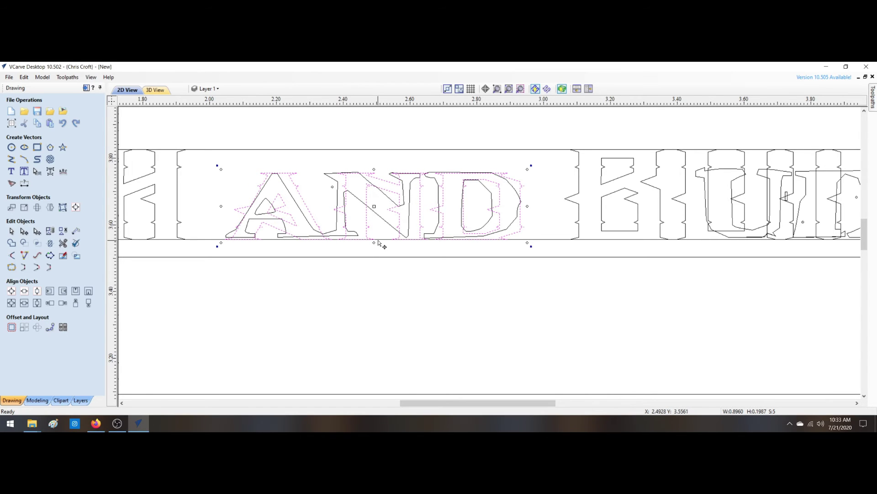
right_click(340, 279)
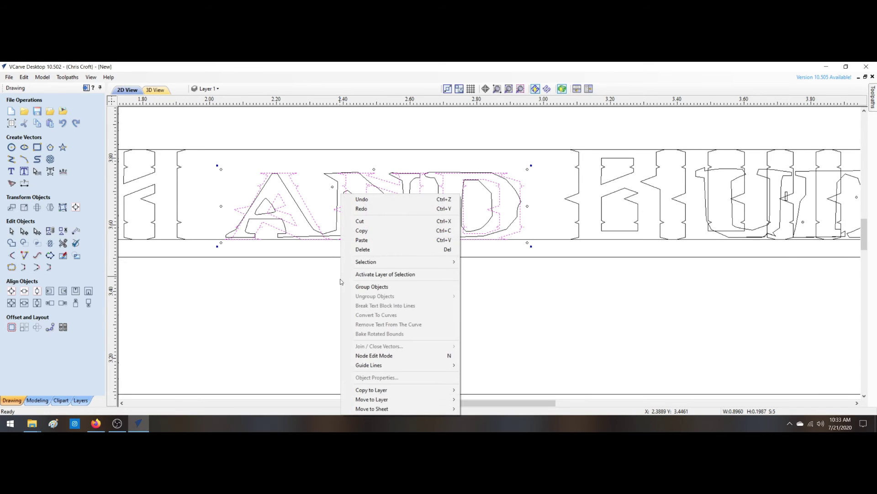
left_click(295, 279)
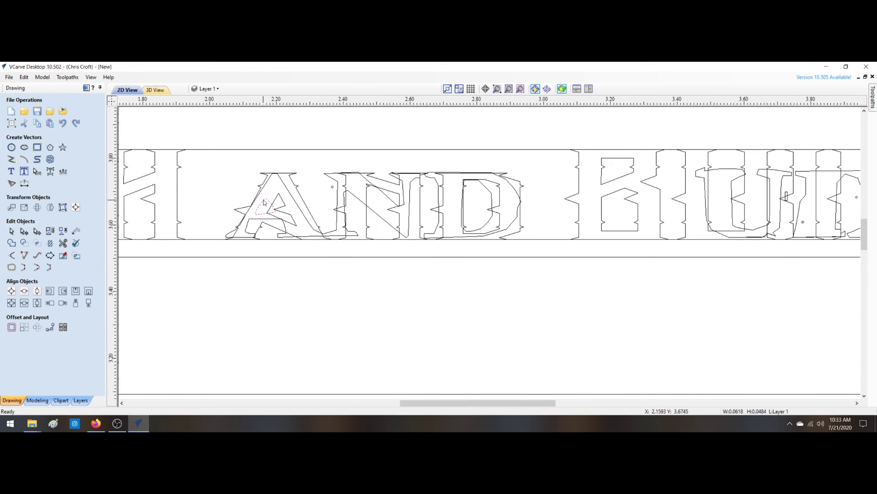
- Delete the traced A, N and D beneath the resized letters
left_click(370, 208)
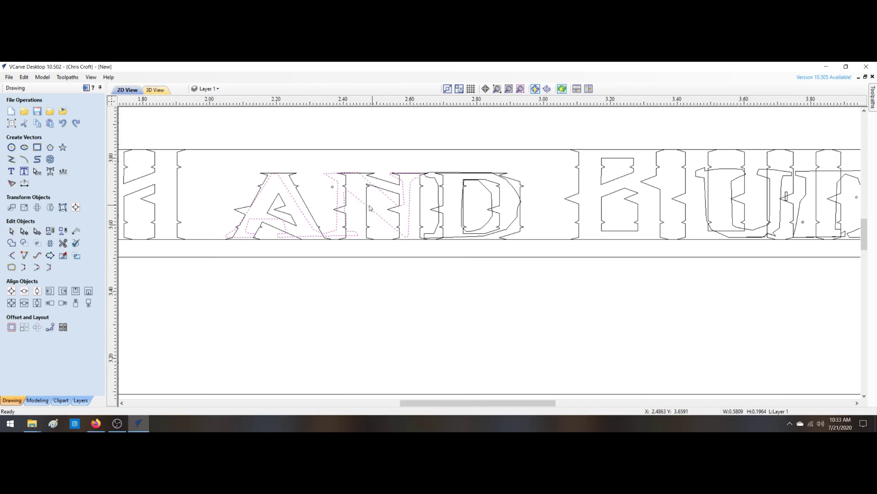
key("Escape")
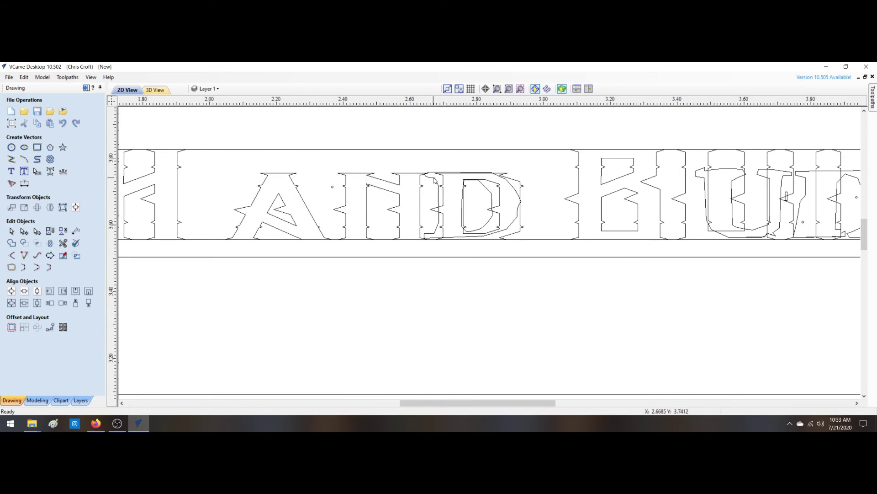
left_click(438, 234)
key("Delete")
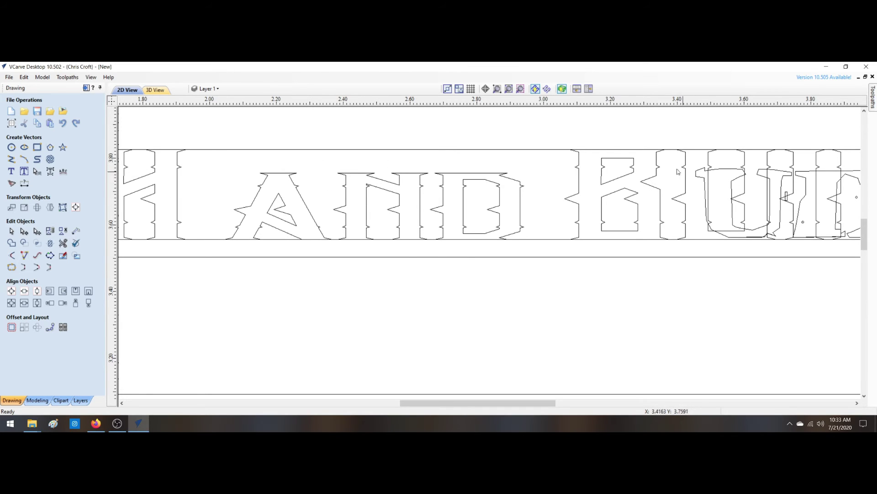
- Widen the converted H of HAND toward the A by about 0.1 inches, keeping its height
left_click(510, 89)
scroll(517, 238, "up", 4)
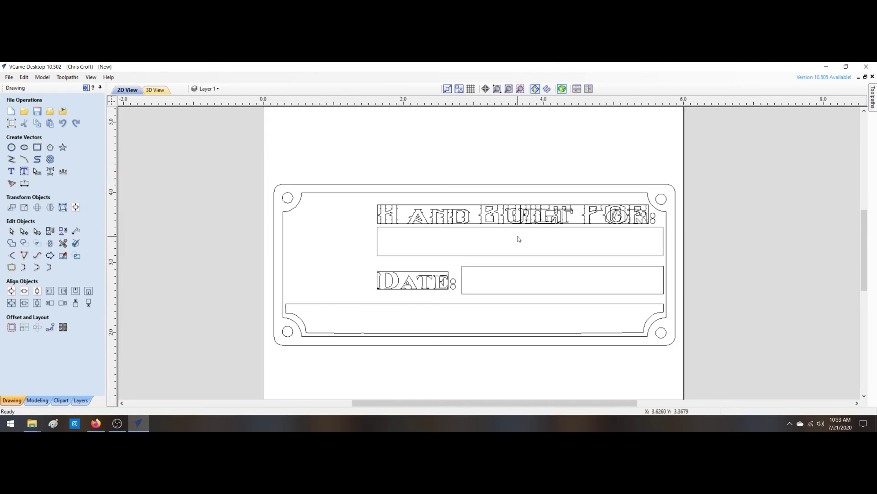
scroll(449, 250, "up", 2)
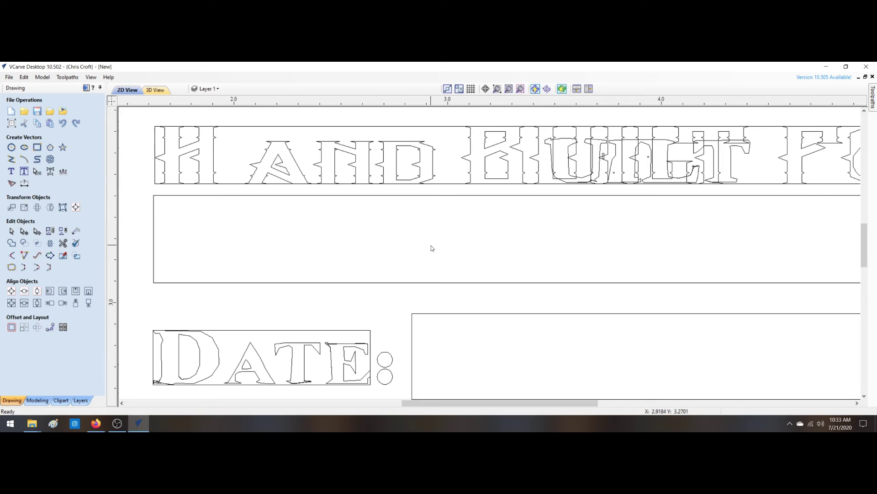
scroll(433, 248, "down", 1)
scroll(432, 249, "up", 1)
left_click_drag(142, 124, 224, 196)
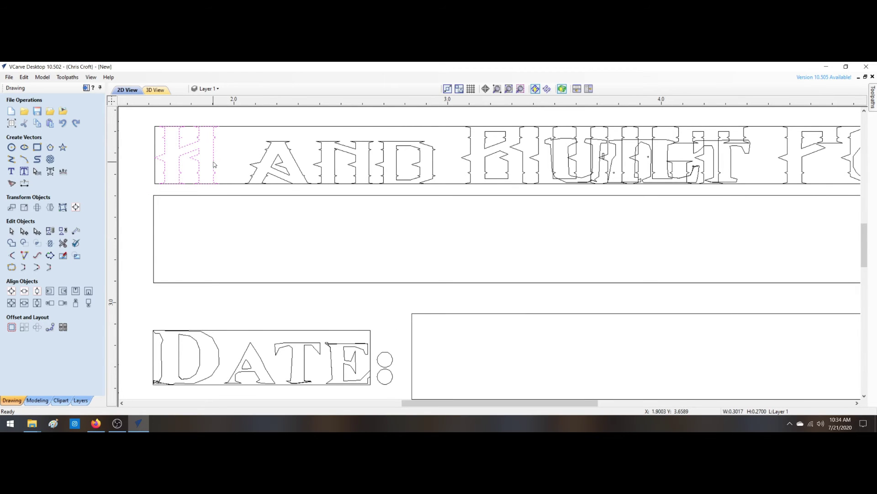
left_click_drag(219, 155, 240, 155)
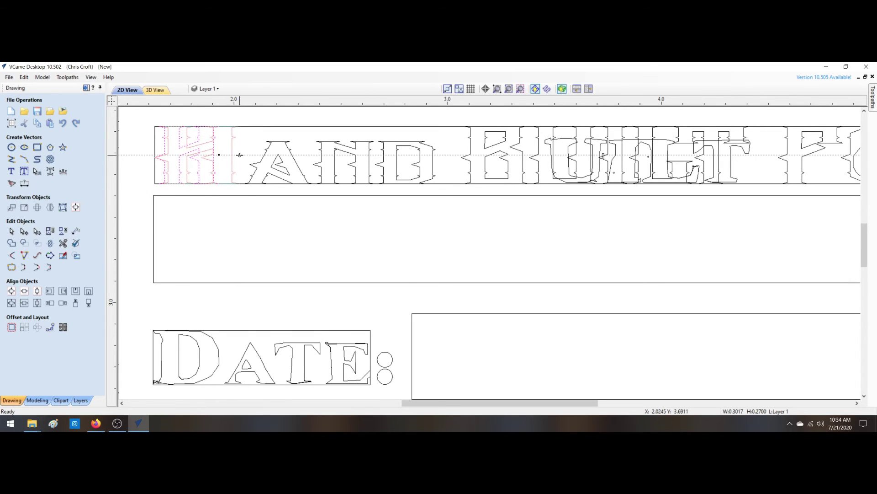
left_click(240, 158)
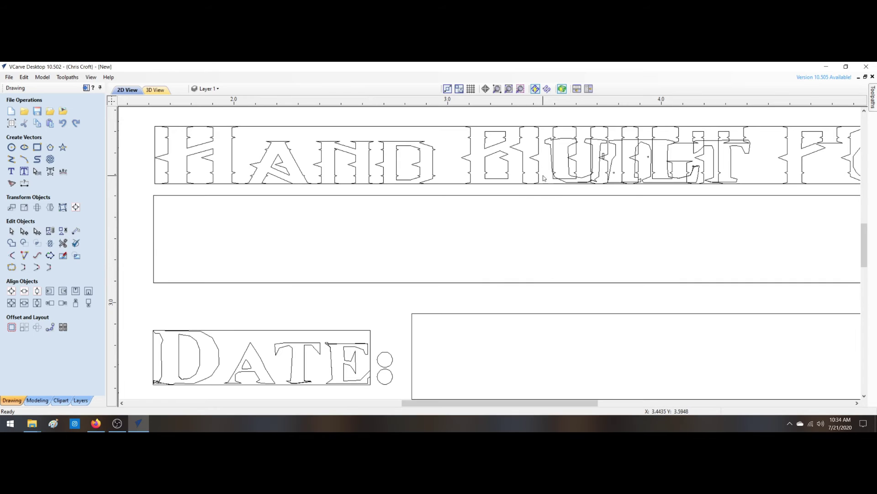
- Select the converted letters U, I, L and T together and resize them to about 0.966 by 0.207 inches over the traced UILT
left_click(541, 135)
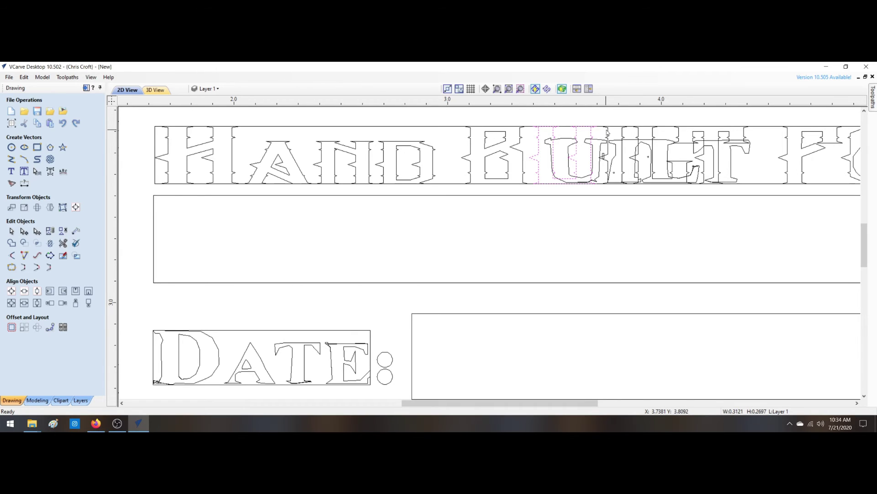
left_click(623, 135, "shift")
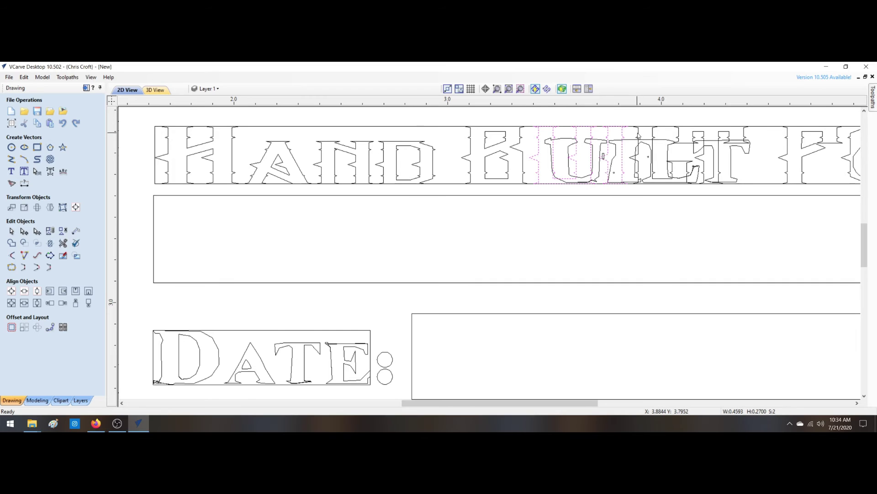
left_click(639, 135, "shift")
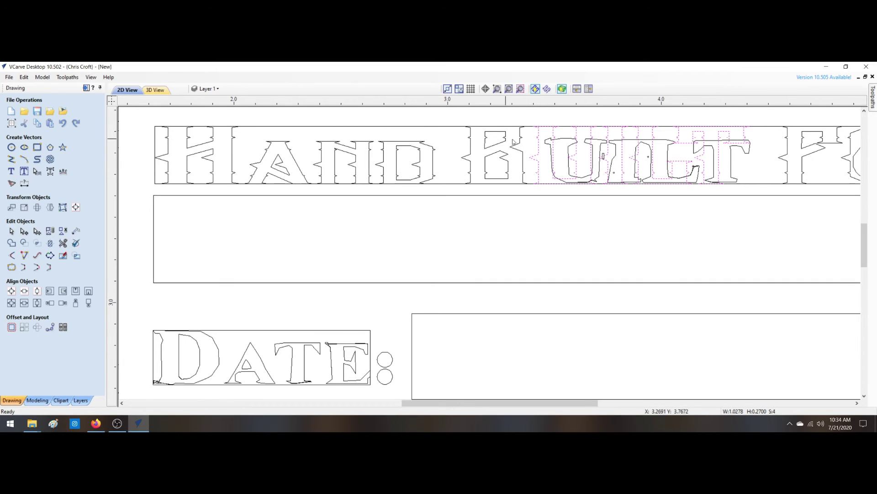
left_click(540, 133)
mouse_move(526, 122)
left_mouse_down()
mouse_move(541, 129)
mouse_move(525, 130)
left_mouse_up()
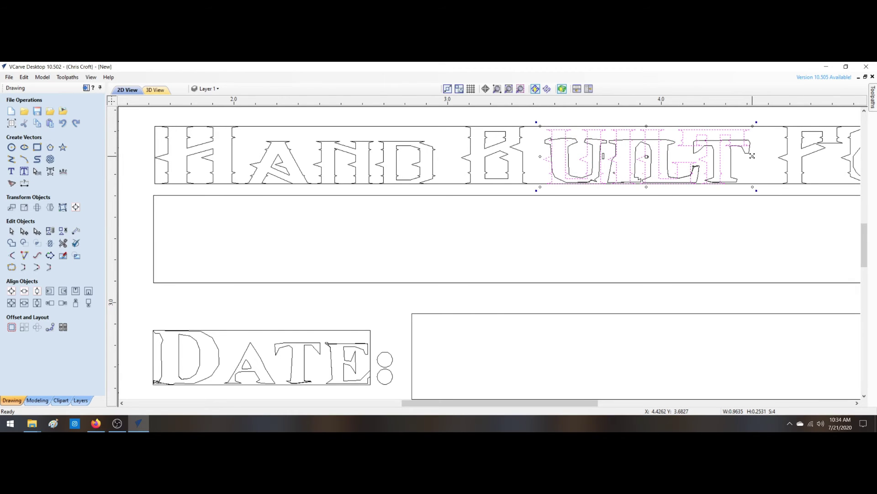
left_click_drag(753, 155, 754, 156)
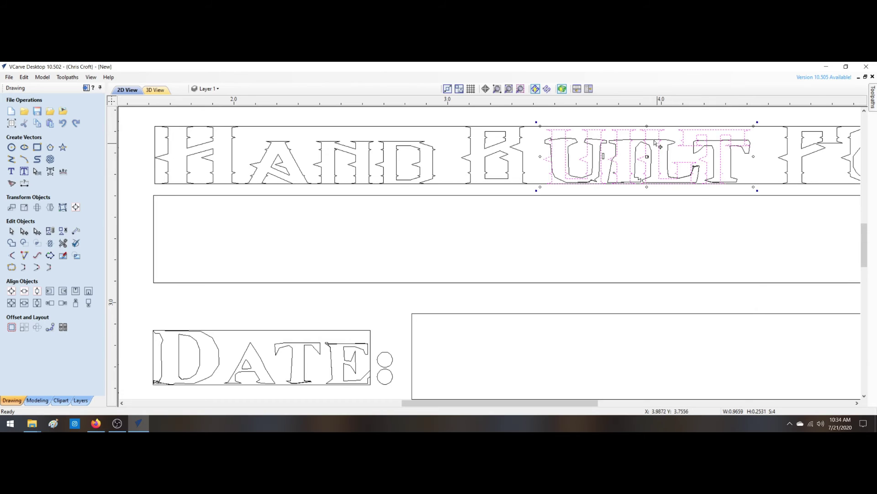
left_click_drag(646, 126, 648, 136)
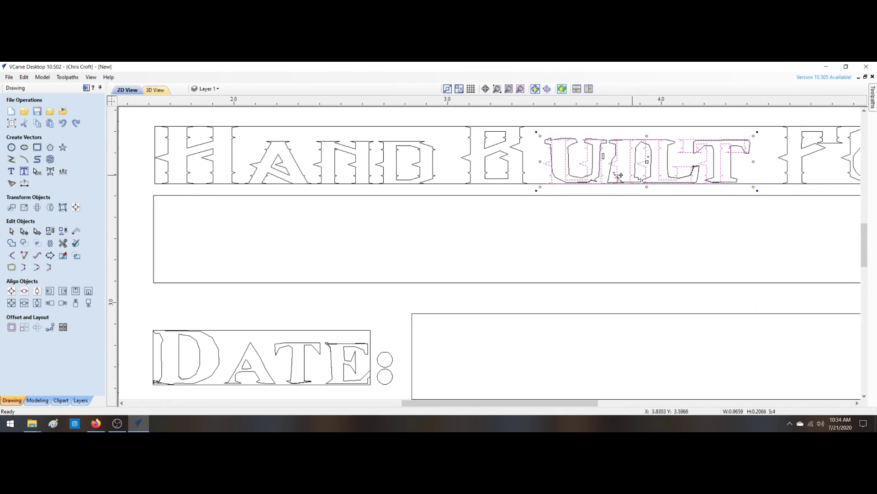
left_click(622, 208)
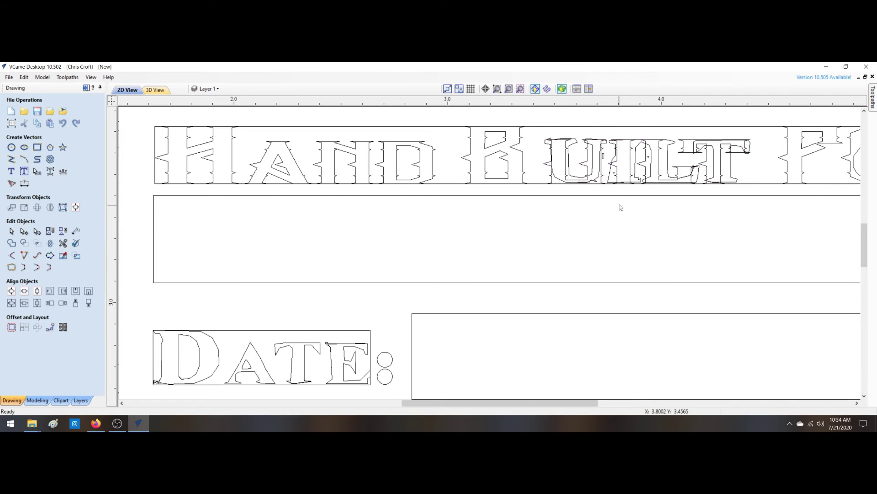
- Delete the traced U beneath the resized U of BUILT
left_click(569, 163)
key("Escape")
left_click(570, 165)
key("Delete")
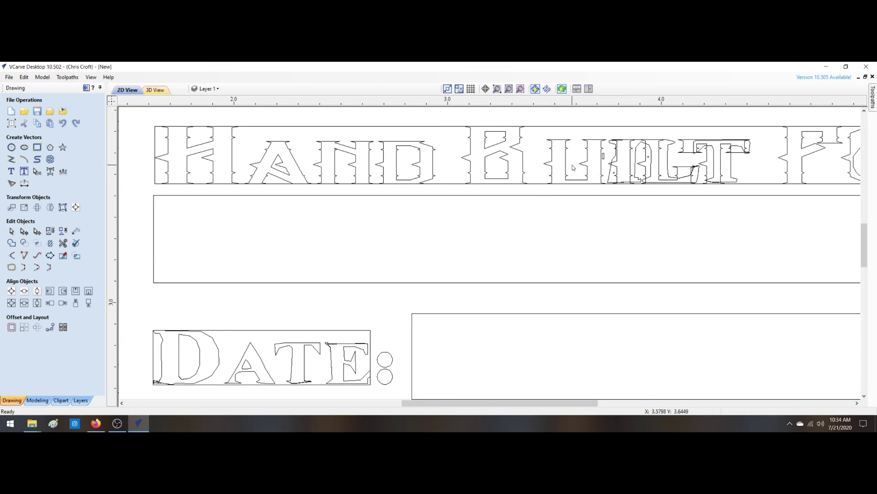
- Delete the traced I and L outlines beneath the resized letters of BUILT
left_click(603, 154)
key("Delete")
left_click(614, 159)
key("Delete")
left_click(671, 158)
key("Delete")
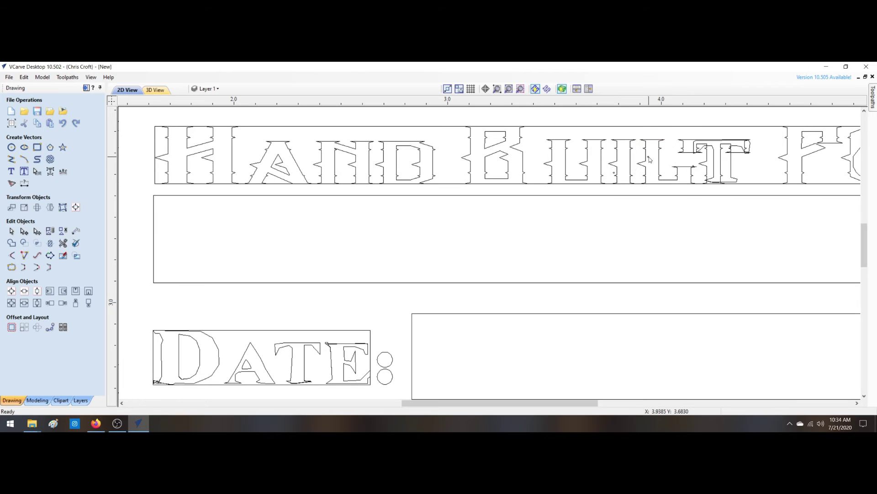
- Delete the small leftover tracing fragments around the I and L of BUILT
left_click(614, 172)
key("Delete")
left_click(613, 172)
key("Delete")
left_click(648, 158)
key("Delete")
left_click(649, 158)
key("Delete")
- Delete the traced T and its remaining fragments beneath the resized T of BUILT
left_click(733, 170)
key("Delete")
left_click(731, 172)
key("Delete")
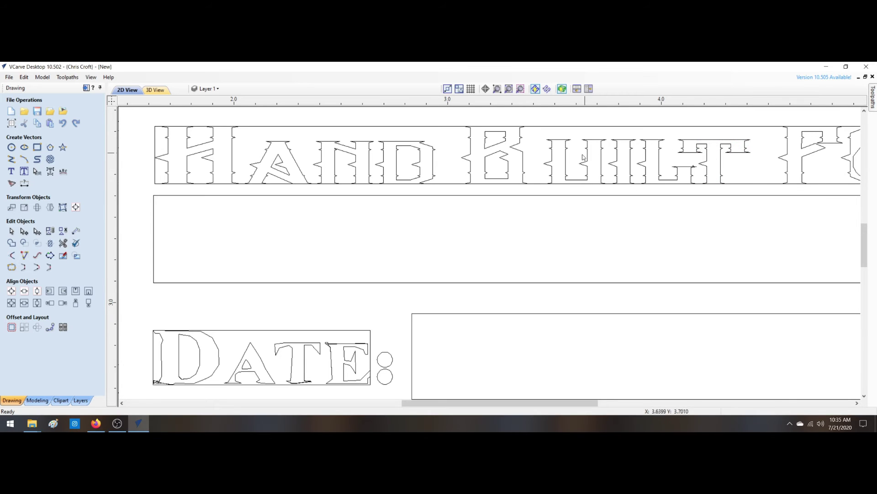
left_click(687, 163)
key("Delete")
- Widen the converted B of BUILT toward the U to about 0.365 inches, keeping its height
left_click(515, 180)
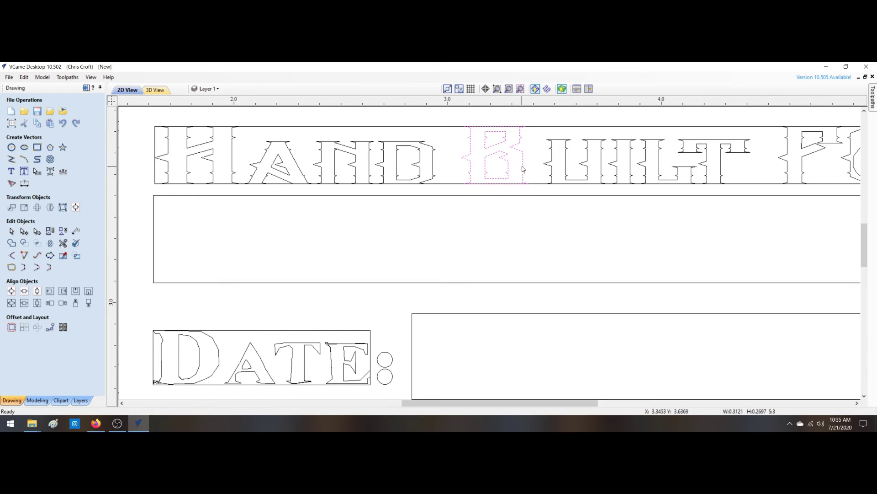
left_click(521, 167)
left_click_drag(531, 155, 540, 155)
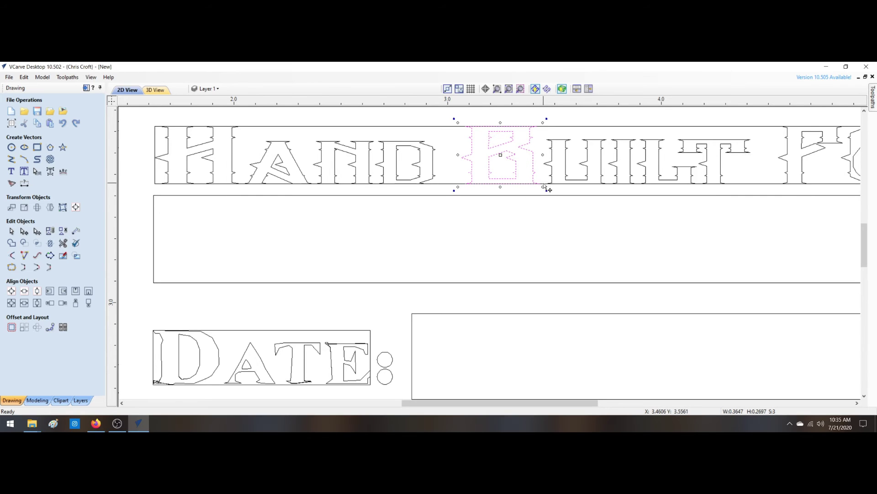
left_click(555, 121)
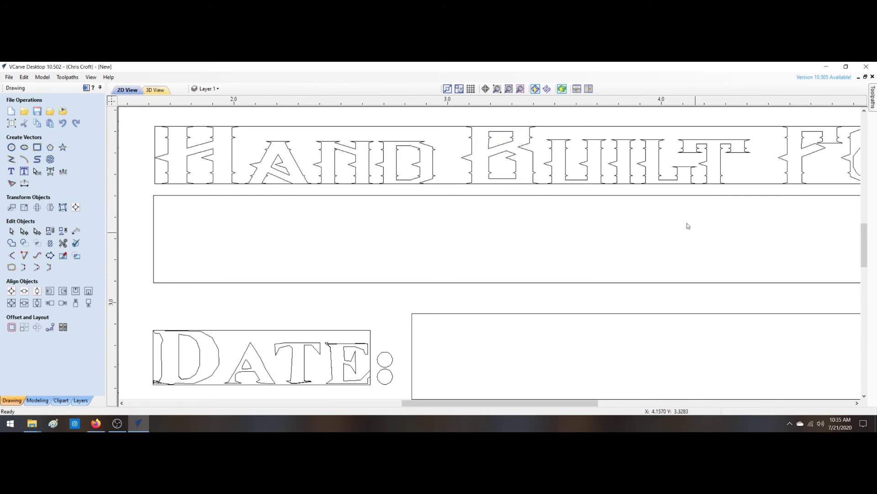
- Delete the stray curved fragment inside the O of FOR
left_click(509, 89)
scroll(574, 232, "up", 5)
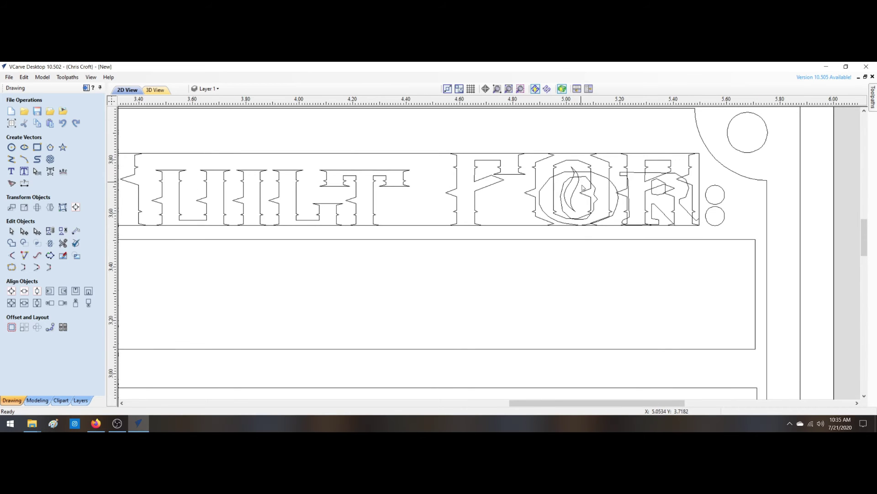
left_click(575, 195)
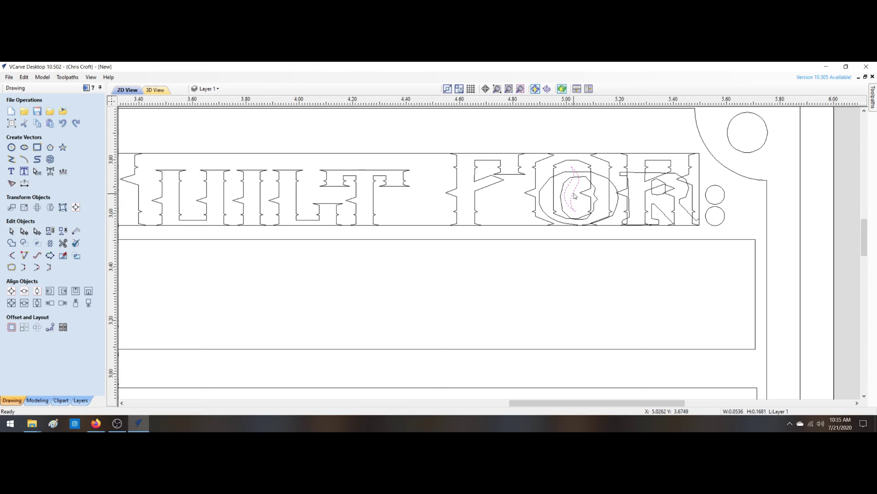
key("Delete")
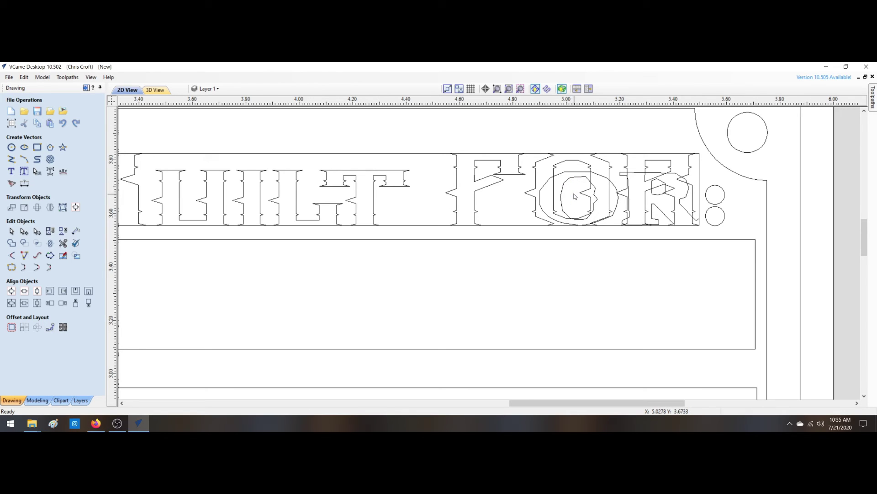
- Select the converted O and R of FOR together with their inner outlines and shrink them to fit the traced OR
left_click(546, 159)
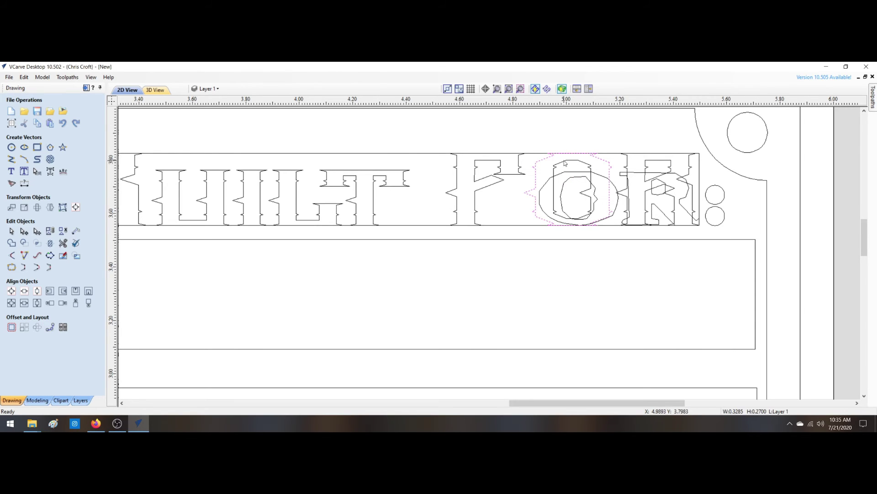
left_click(564, 160, "shift")
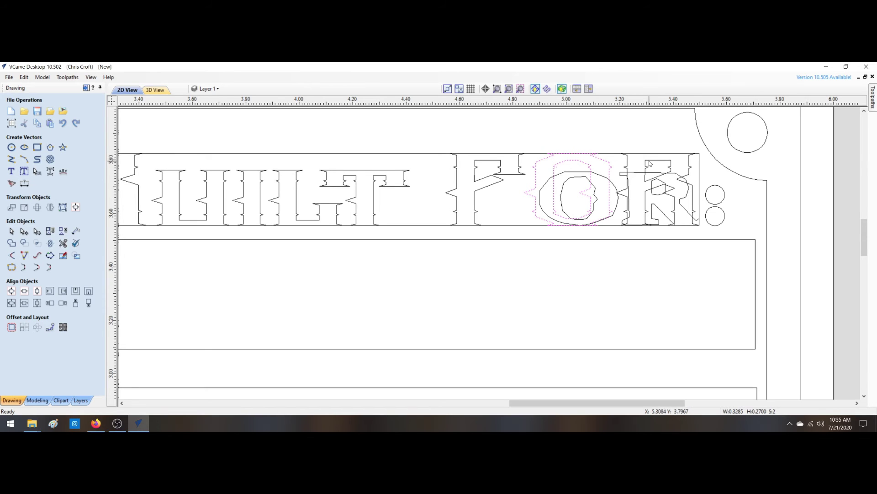
left_click(648, 160, "shift")
left_click(628, 163, "shift")
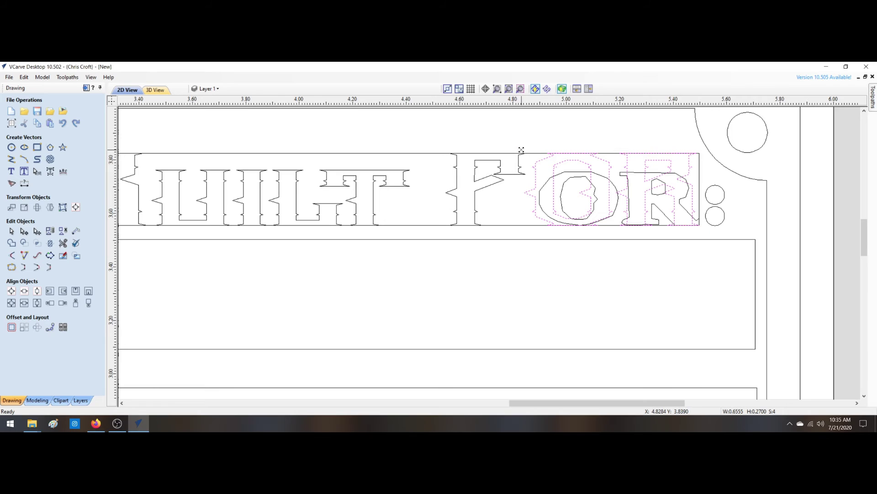
left_click_drag(522, 149, 536, 156)
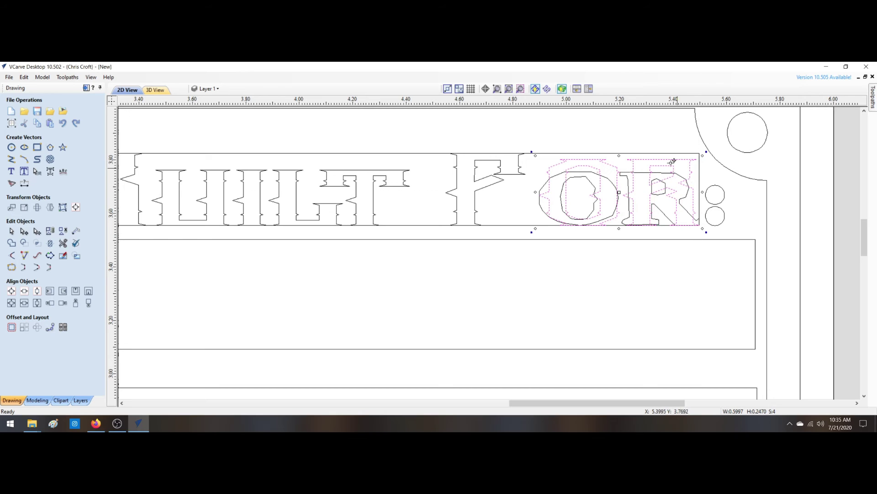
left_click_drag(619, 156, 619, 168)
left_click(684, 245)
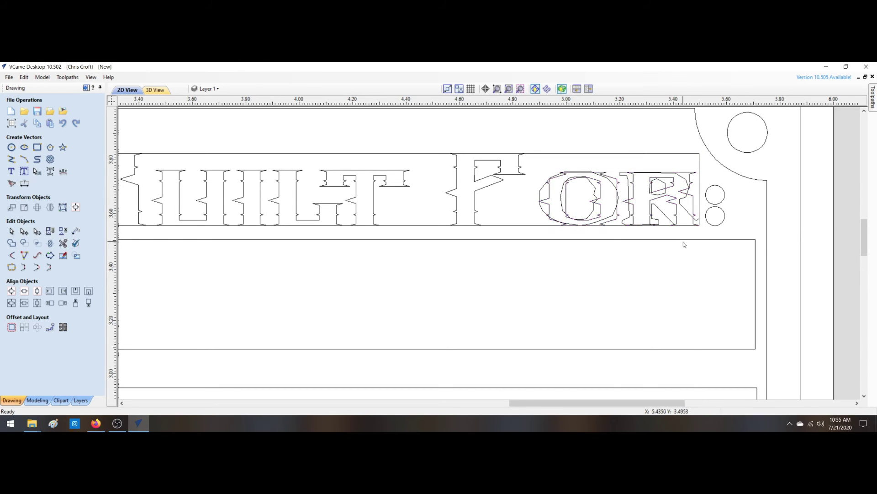
- Delete the traced R and O outlines beneath the resized letters of FOR
left_click(665, 185)
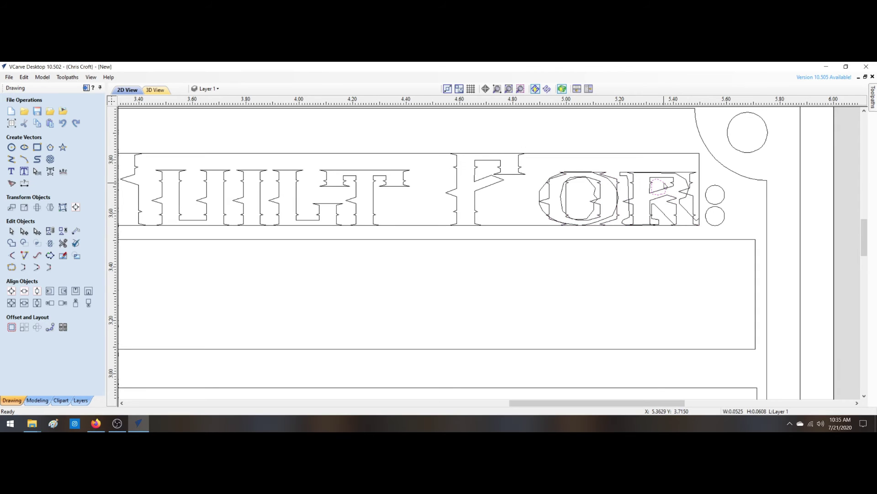
key("Delete")
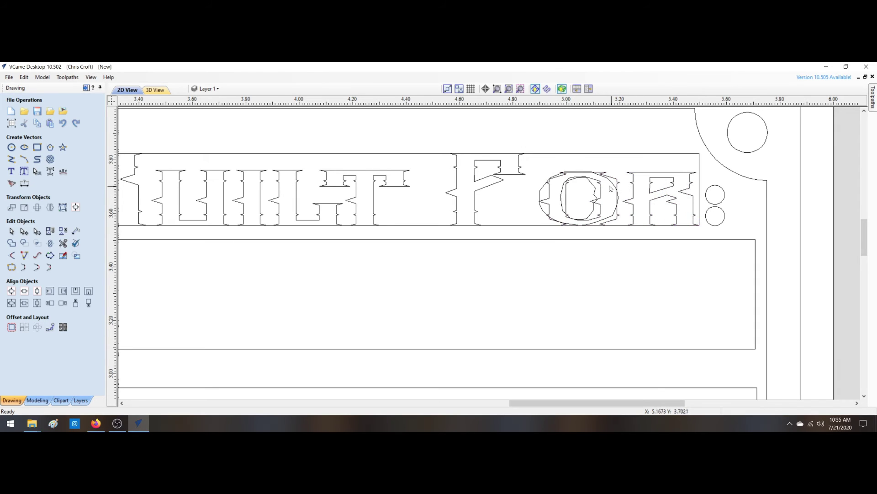
left_click(614, 189)
key("Delete")
left_click(595, 191)
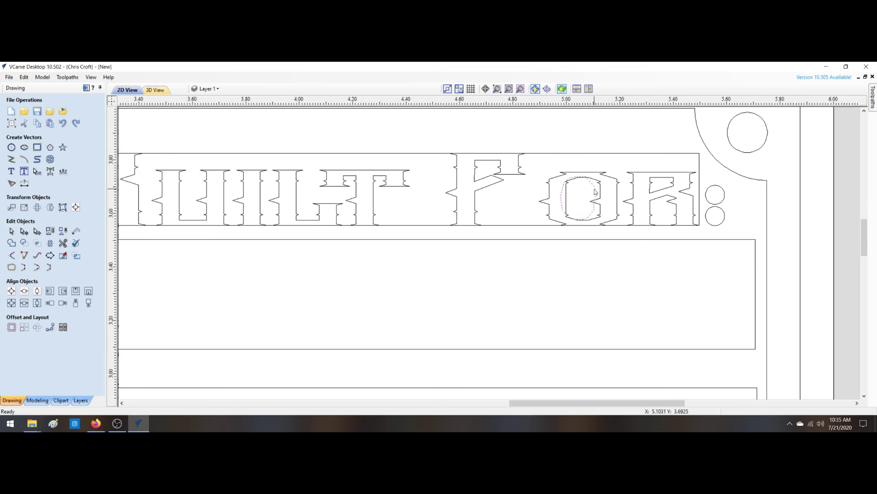
key("Delete")
- Widen the converted F of FOR to about 0.347 inches at unchanged height, and delete the rectangle framing the HAND BUILT FOR line
left_click(458, 183)
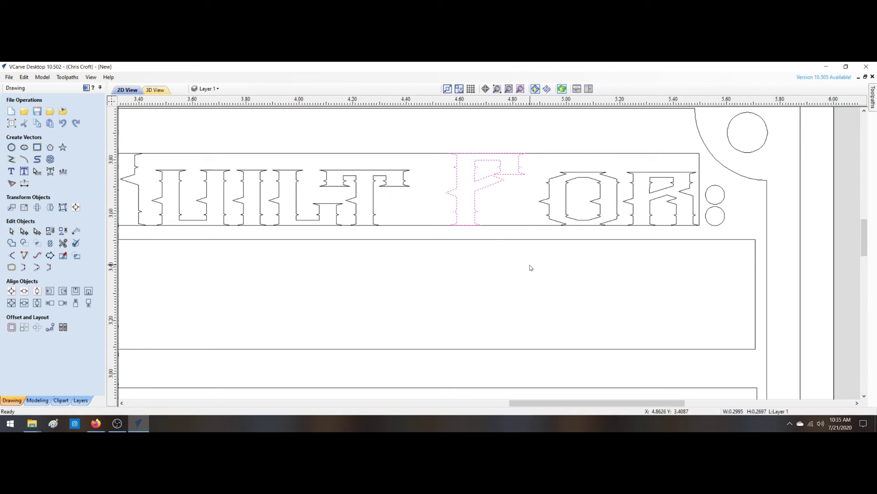
left_click(495, 188)
left_click(496, 184)
left_click(494, 183)
left_click_drag(529, 189, 533, 190)
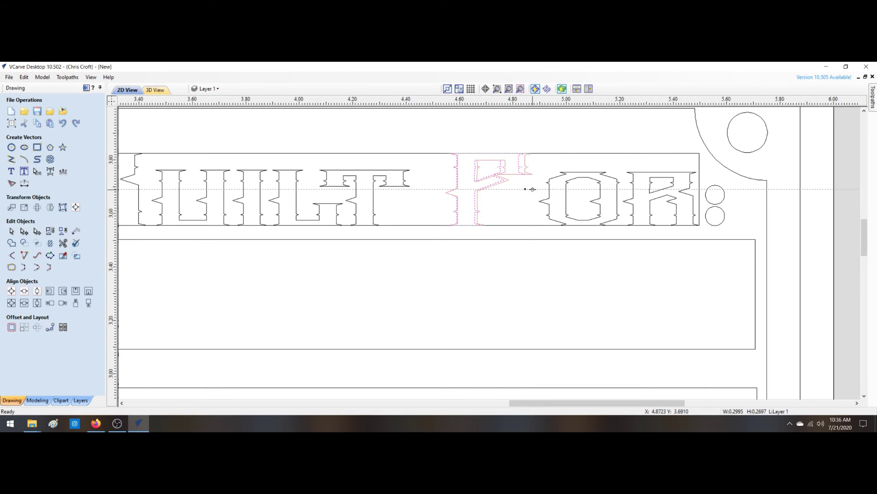
left_click_drag(532, 189, 538, 189)
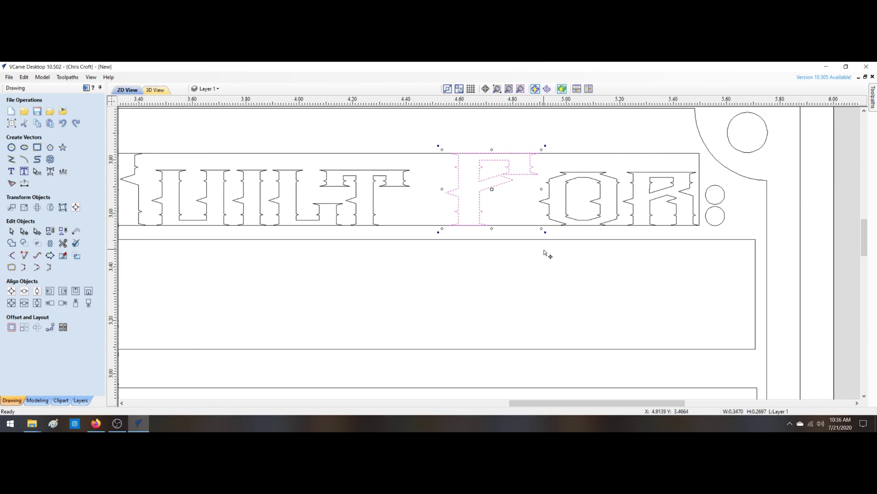
left_click(583, 269)
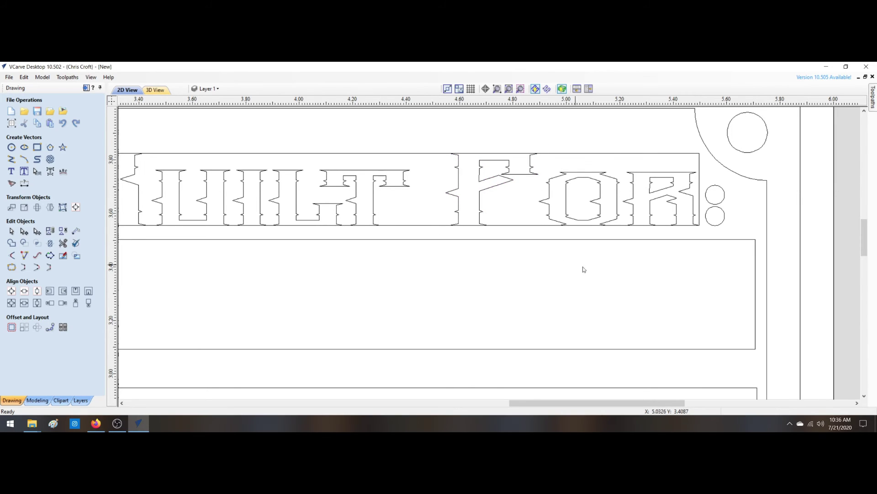
left_click(575, 153)
left_click(576, 155)
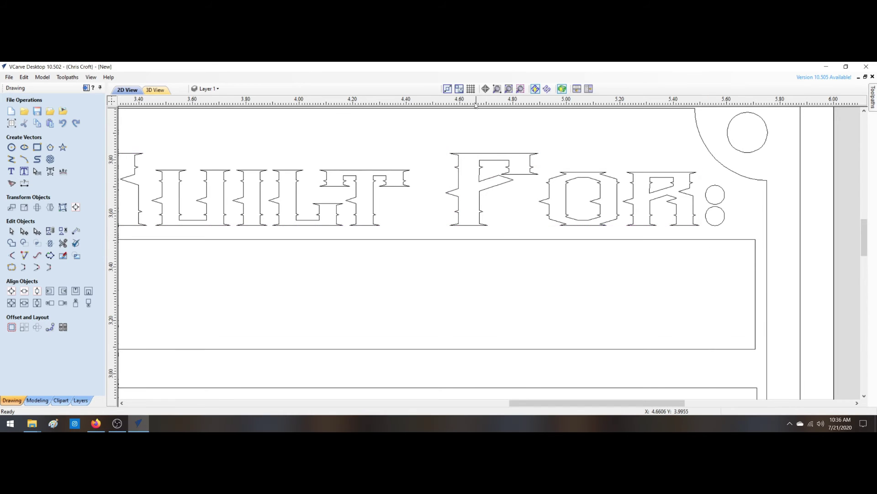
- Lay out the text DATE inside the rectangle around the traced Date, with horizontal stretch set to Stretch Characters
left_click(509, 89)
scroll(529, 230, "up", 2)
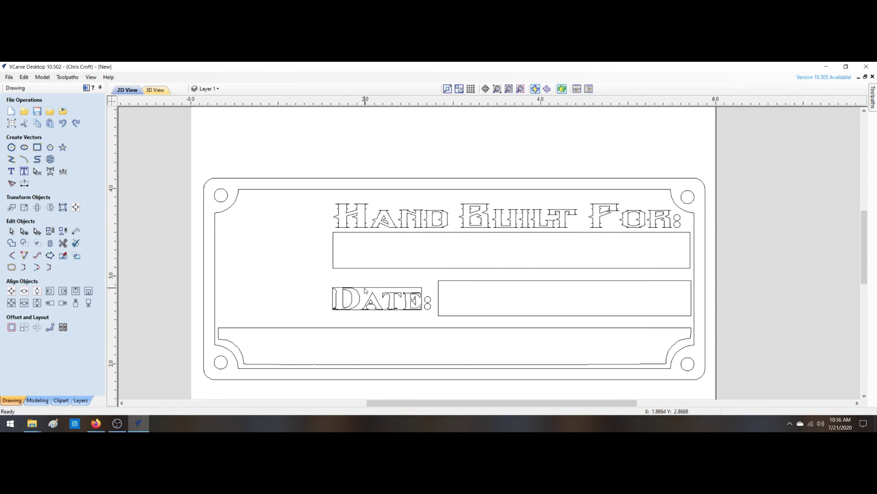
left_click(336, 293)
left_click(30, 171)
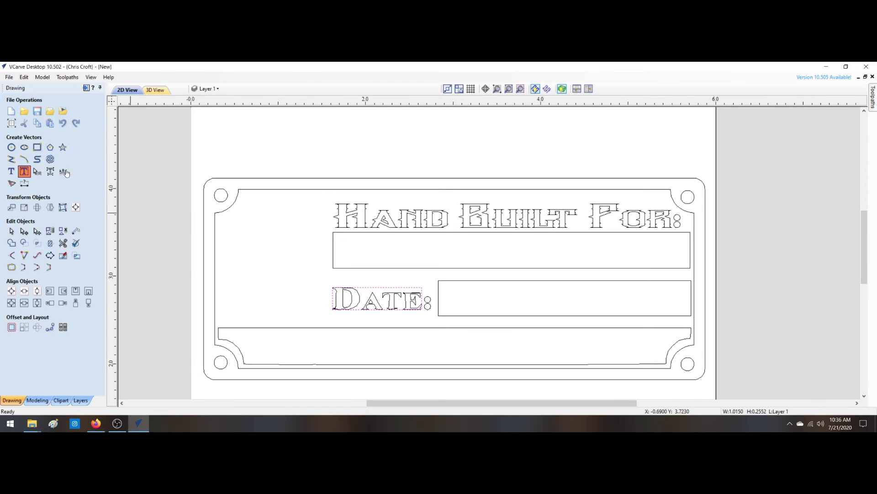
type("DATE")
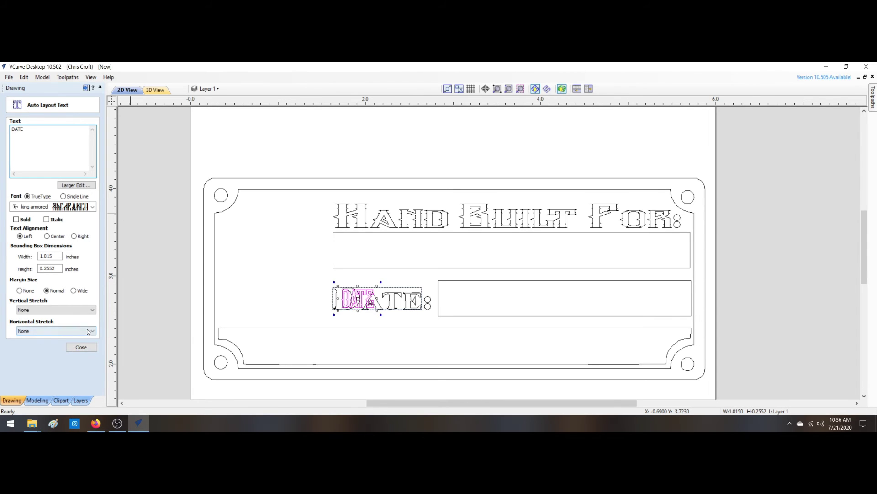
left_click(68, 331)
left_click(83, 346)
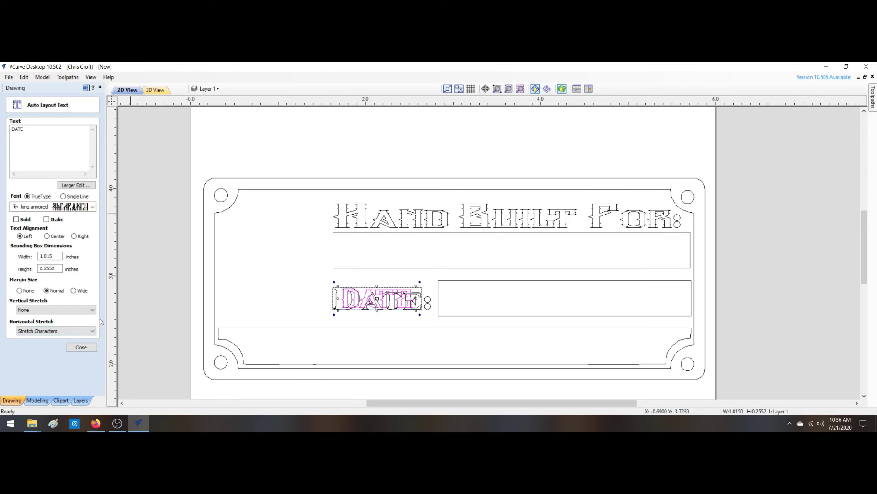
left_click(82, 347)
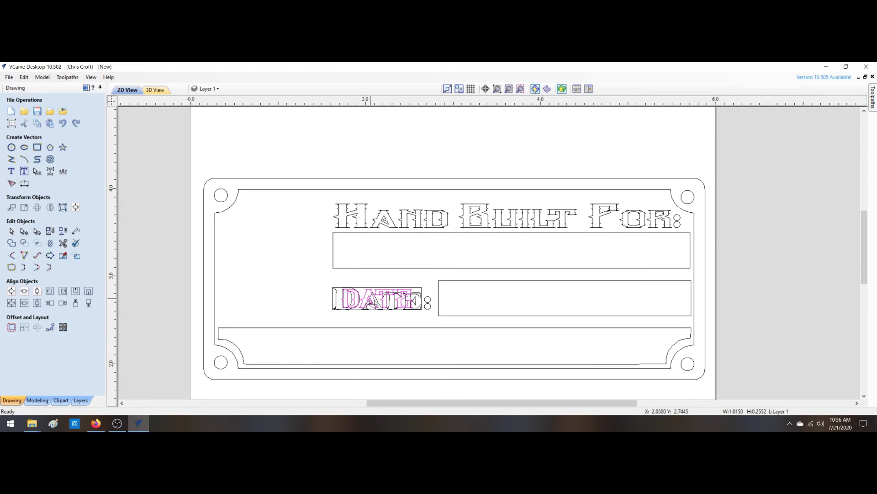
- Convert the DATE text to curves and ungroup it into separate letter outlines
scroll(361, 302, "up", 6)
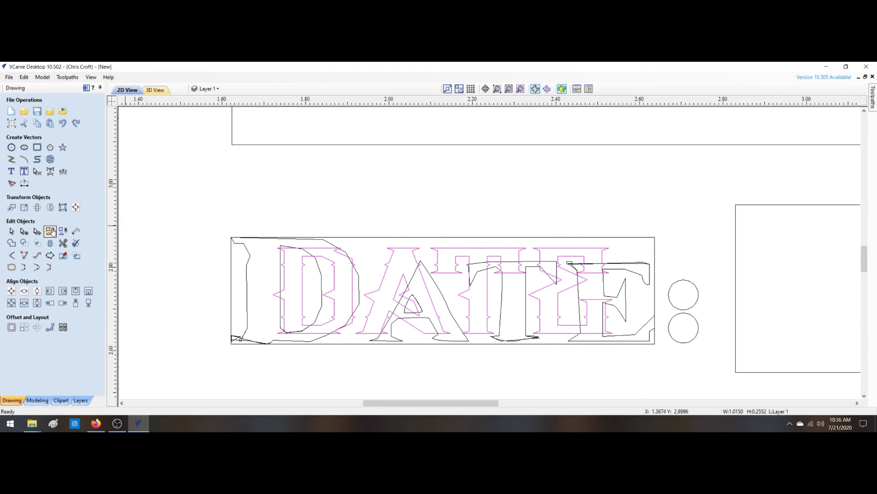
left_click(50, 171)
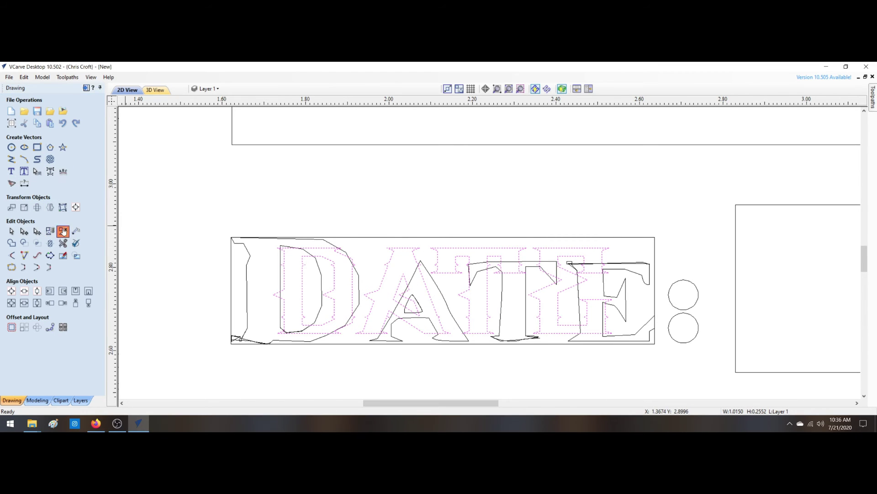
left_click(188, 288)
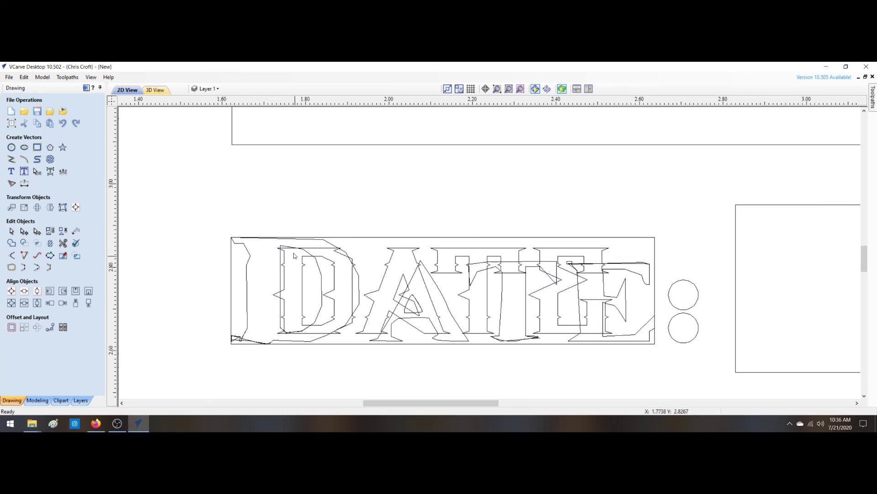
- Resize the converted D of DATE with its inner outline to about 0.299 by 0.256 inches over the traced D
left_click(284, 265)
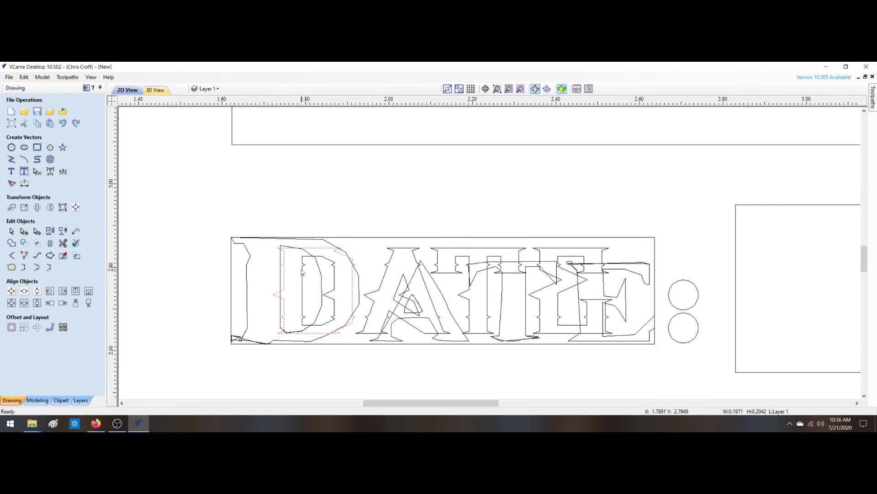
left_click(302, 273, "shift")
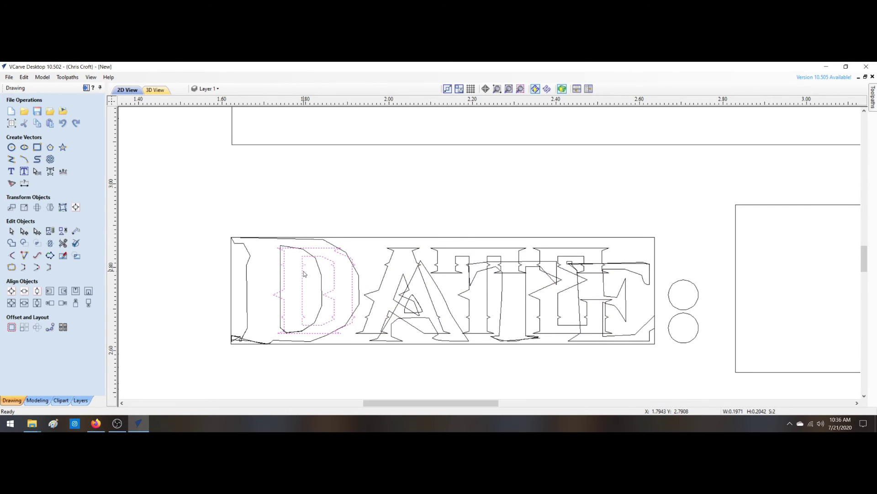
left_click(286, 250)
mouse_move(270, 244)
left_mouse_down()
mouse_move(244, 236)
mouse_move(263, 237)
left_mouse_up()
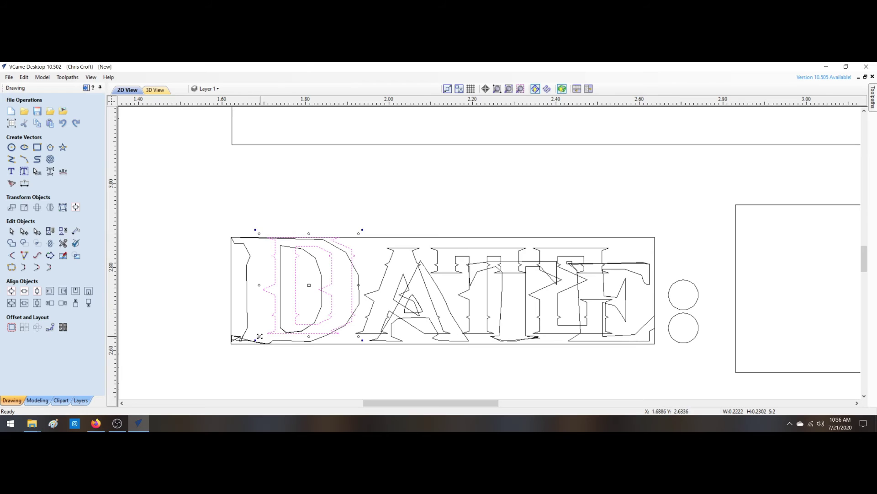
left_click(310, 338)
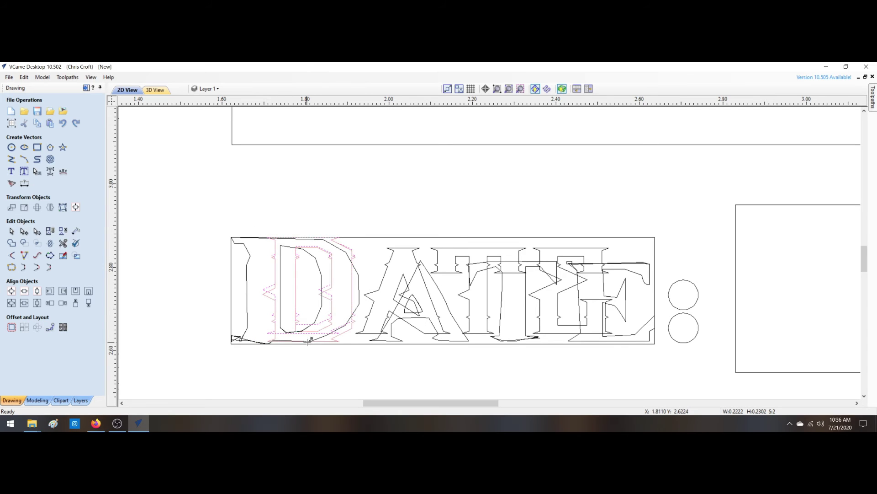
left_click_drag(310, 341, 311, 348)
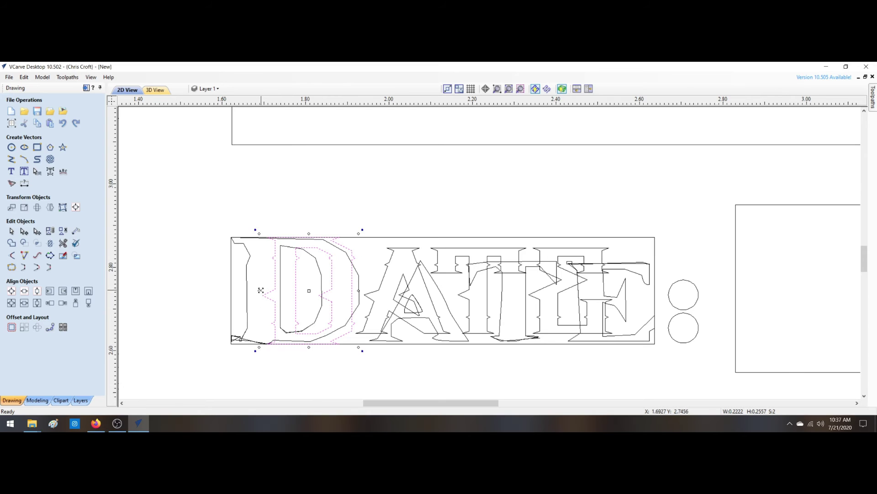
left_click_drag(260, 290, 228, 288)
key("Escape")
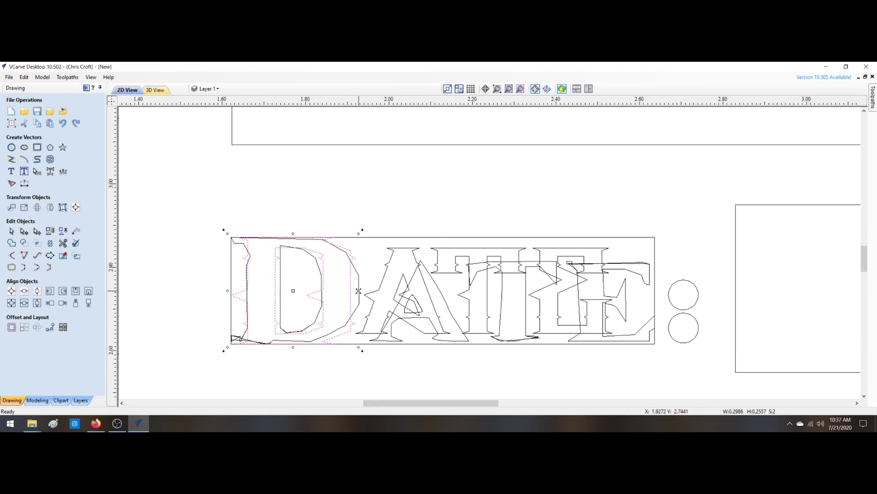
- Widen the converted D of DATE slightly toward the A, and delete the traced D outlines beneath it
left_click_drag(358, 290, 364, 288)
left_click(313, 261)
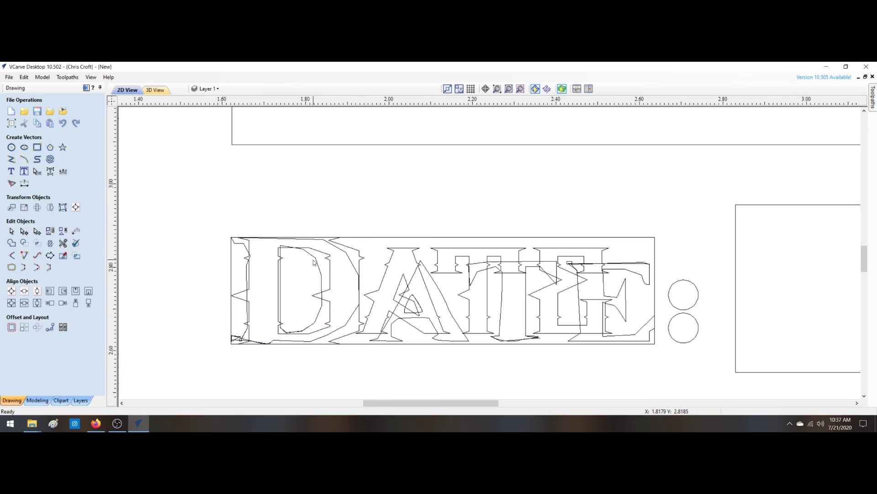
left_click(314, 259)
left_click(314, 260)
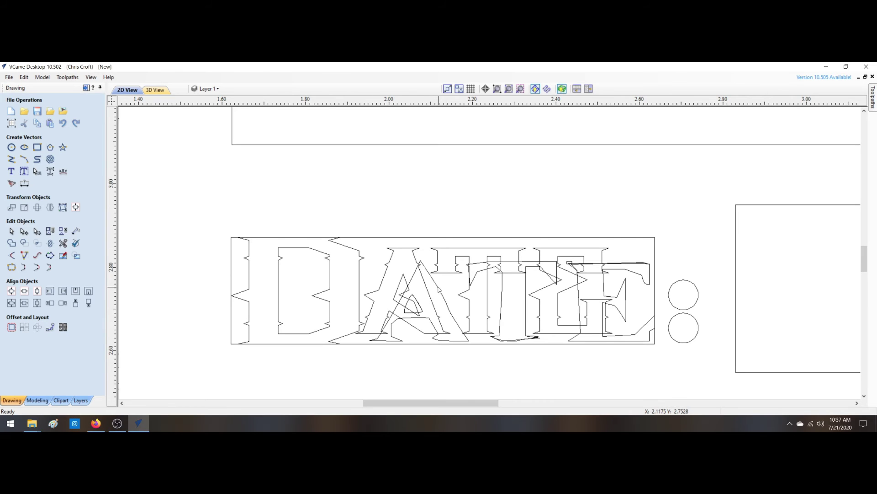
- Resize the converted A, T and E together to about 0.198 inches high, fitting their width over the traced letters up to the rectangle's right edge
left_click(400, 251)
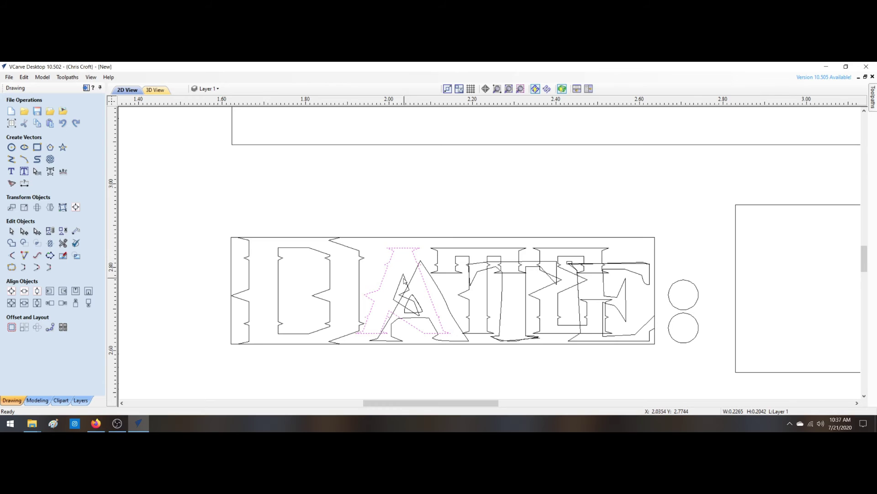
left_click(418, 279, "shift")
left_click(436, 259, "shift")
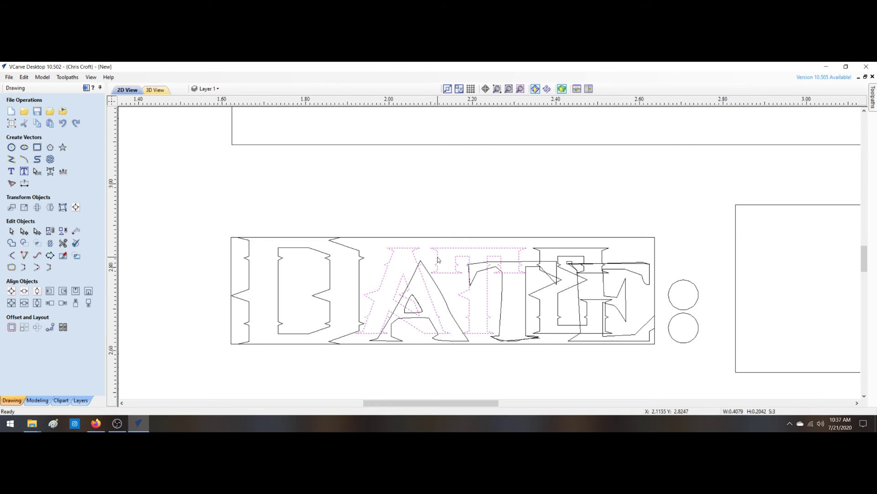
left_click(541, 250, "shift")
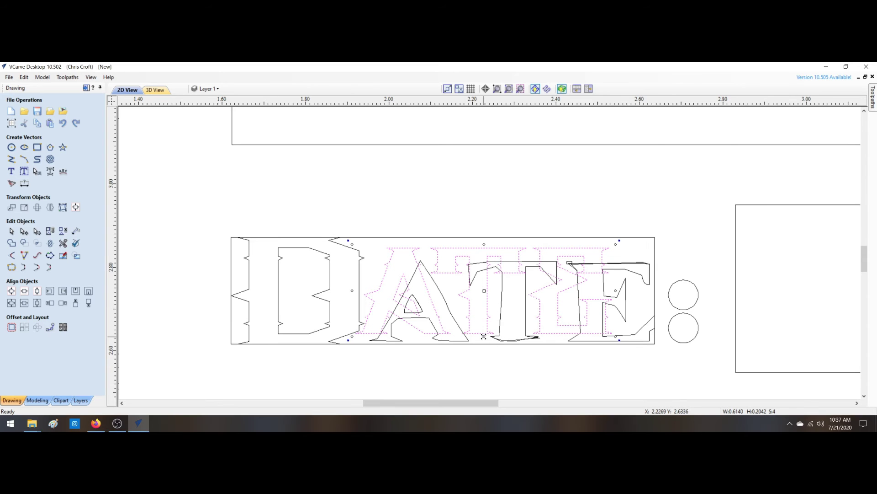
left_click_drag(486, 337, 484, 343)
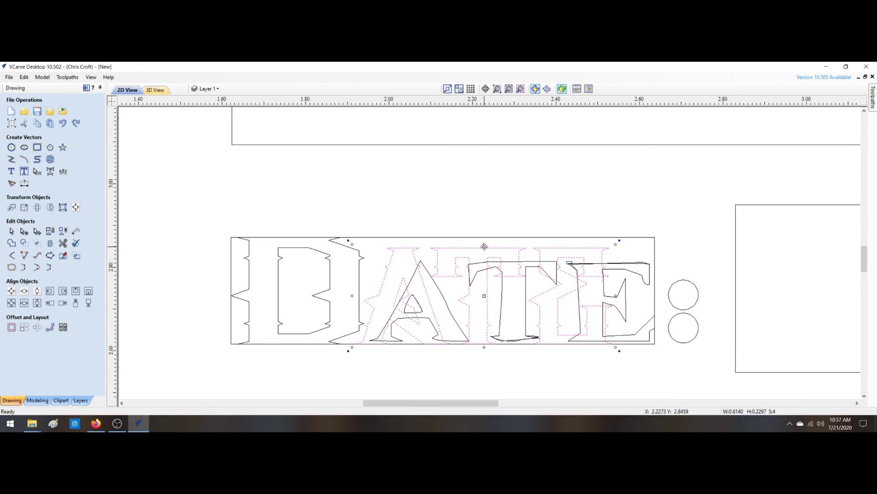
left_click_drag(485, 248, 485, 262)
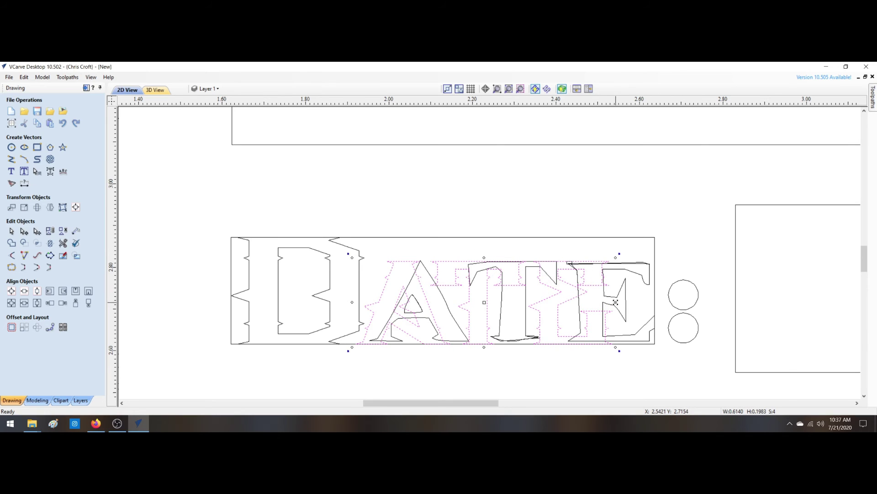
left_click_drag(615, 302, 655, 303)
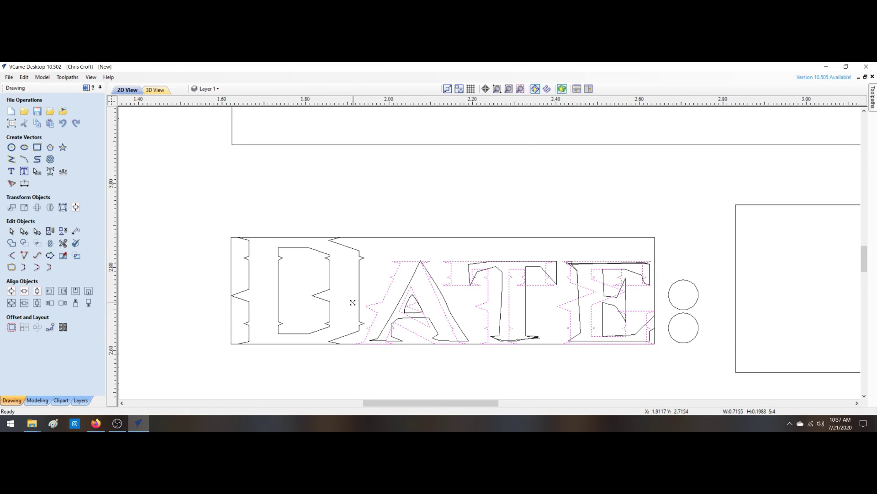
left_click_drag(353, 302, 370, 304)
left_click(471, 313)
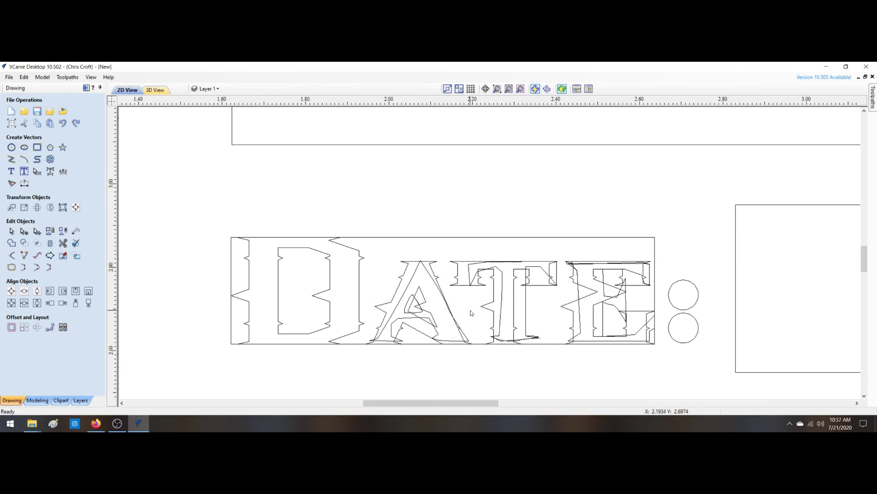
- Delete the traced A, T and E outlines and the rectangle framing DATE
left_click(411, 287)
key("Escape")
left_click(411, 287)
key("Delete")
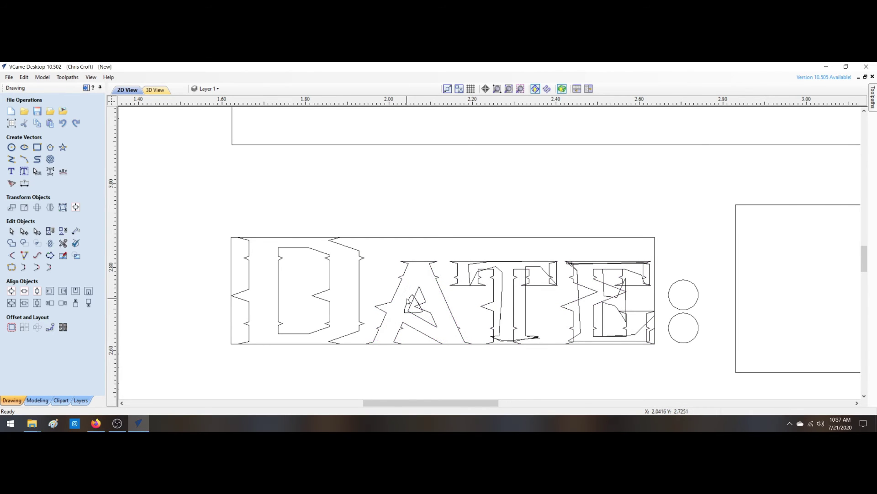
left_click(471, 277)
key("Delete")
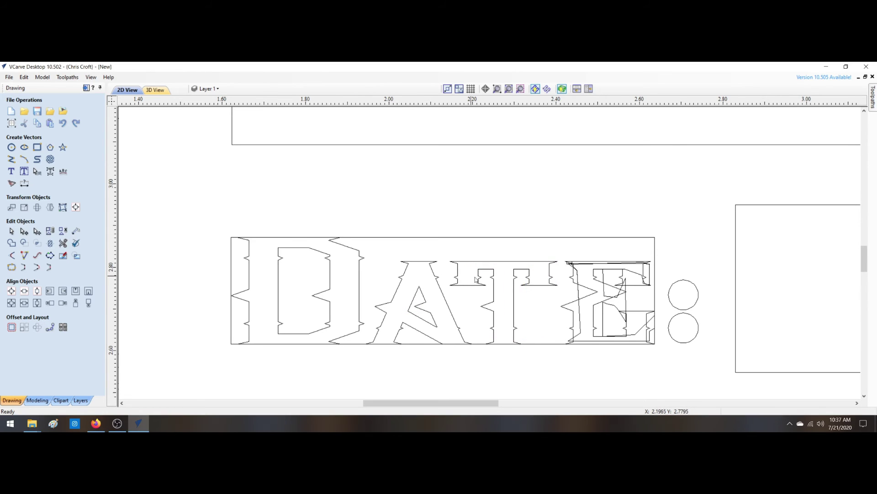
left_click(578, 278)
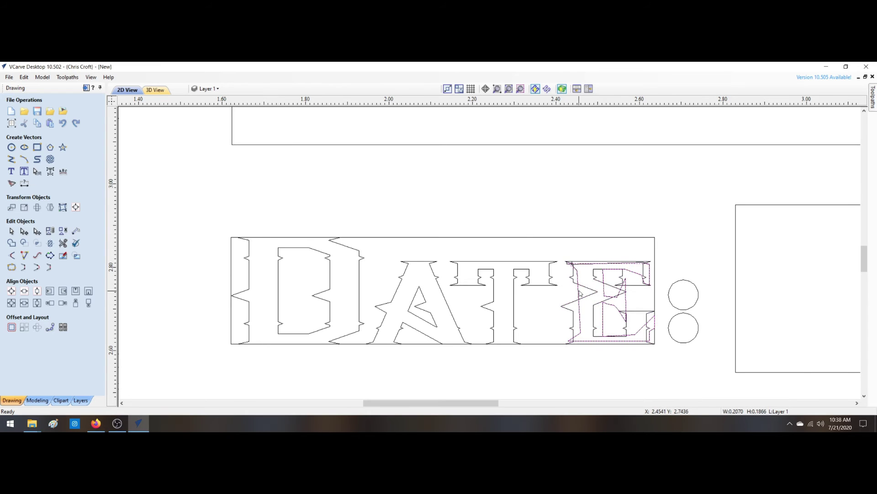
key("Delete")
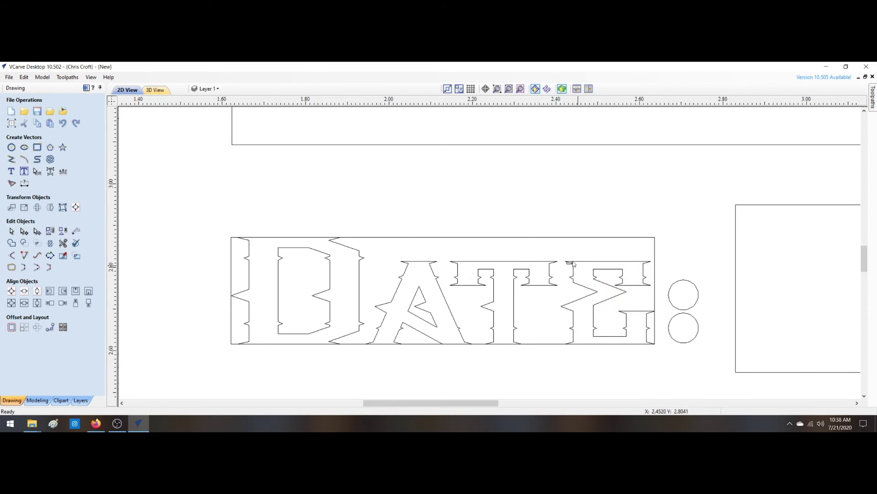
left_click(491, 238)
left_click(491, 240)
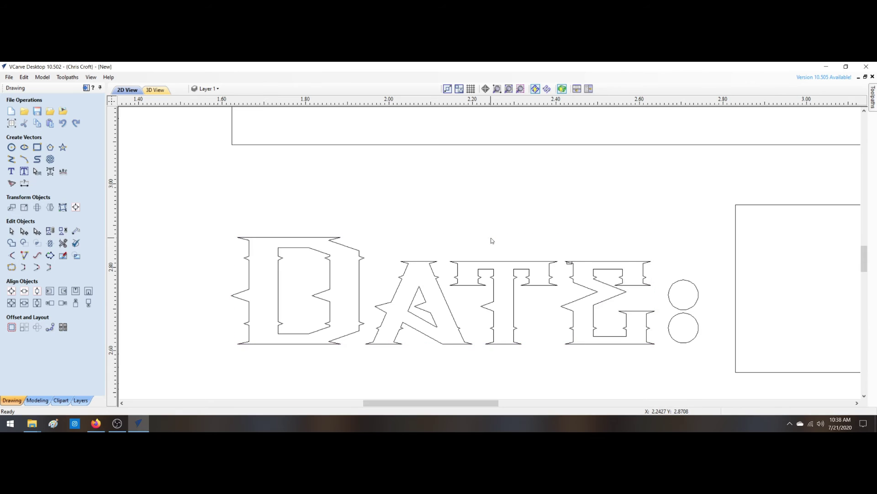
- Draw a straight polyline about 4.82 inches long along the bottom panel's lower edge, joining the ends of its two corner arcs
left_click(448, 88)
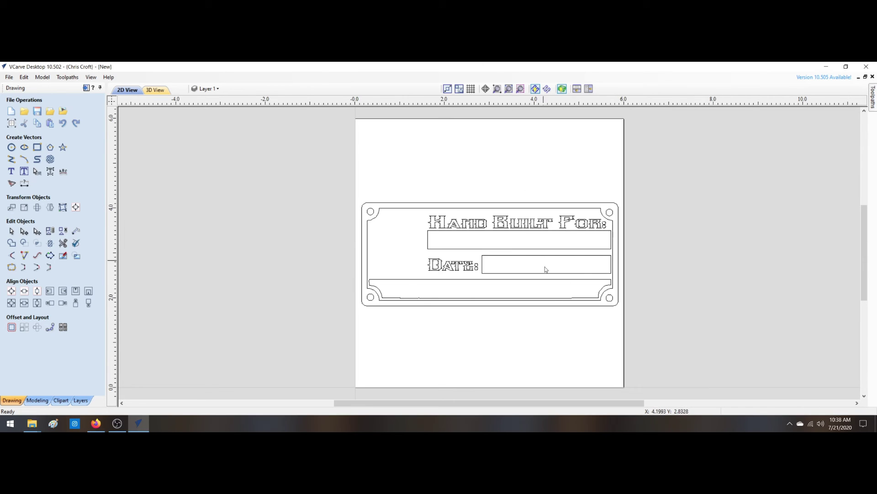
right_click(661, 255)
key("Escape")
scroll(414, 303, "up", 4)
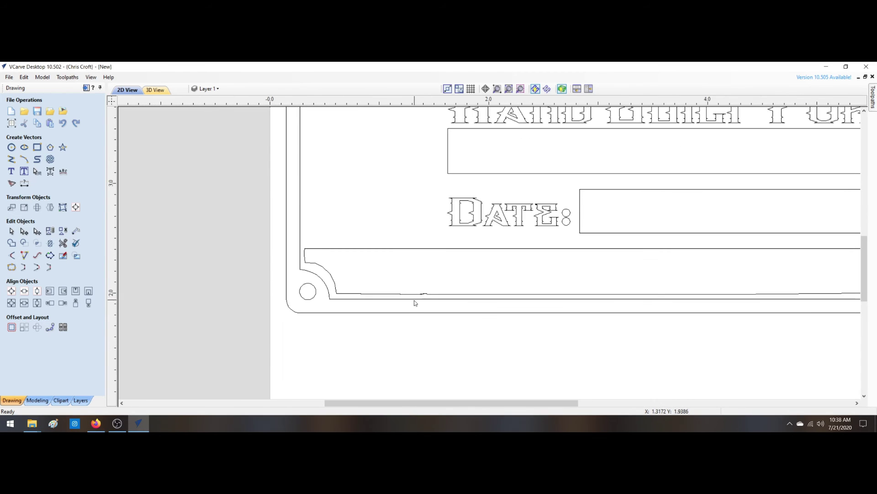
left_click(11, 160)
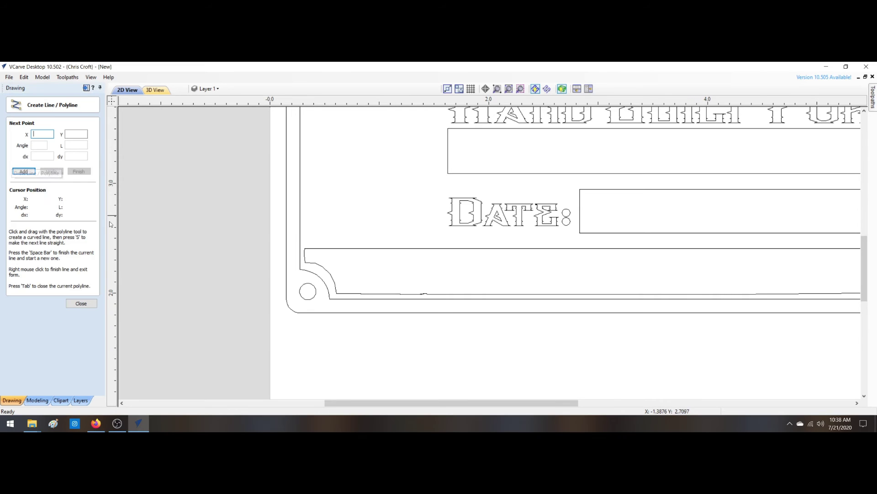
left_click(339, 291)
scroll(846, 325, "down", 3)
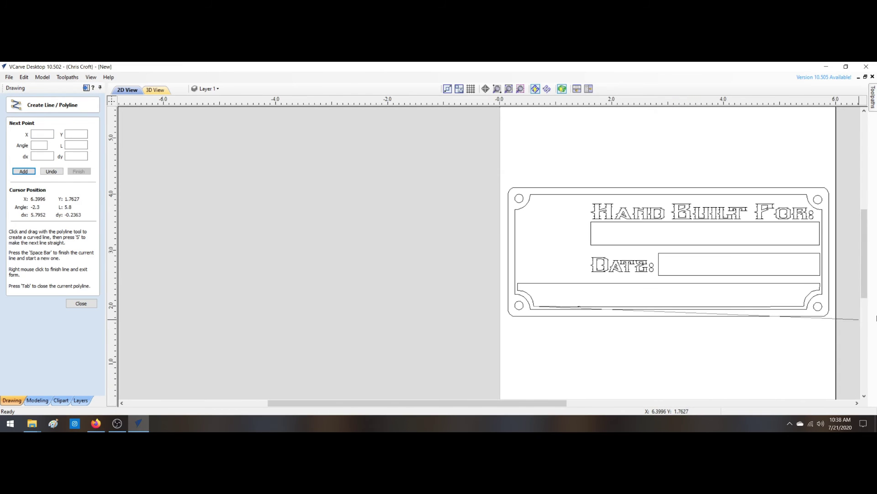
left_click(807, 305)
right_click(791, 326)
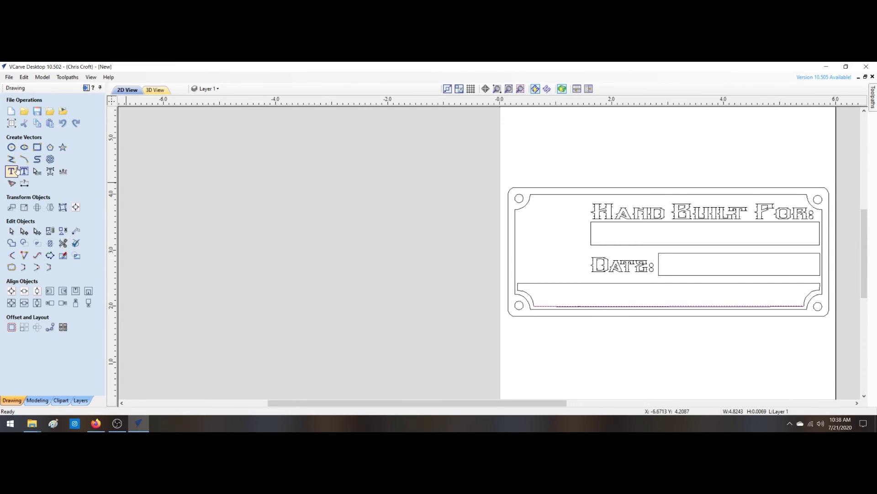
- Trim the uneven traced lower edge of the bottom panel where it meets the left corner arc
left_click(63, 242)
scroll(582, 335, "up", 6)
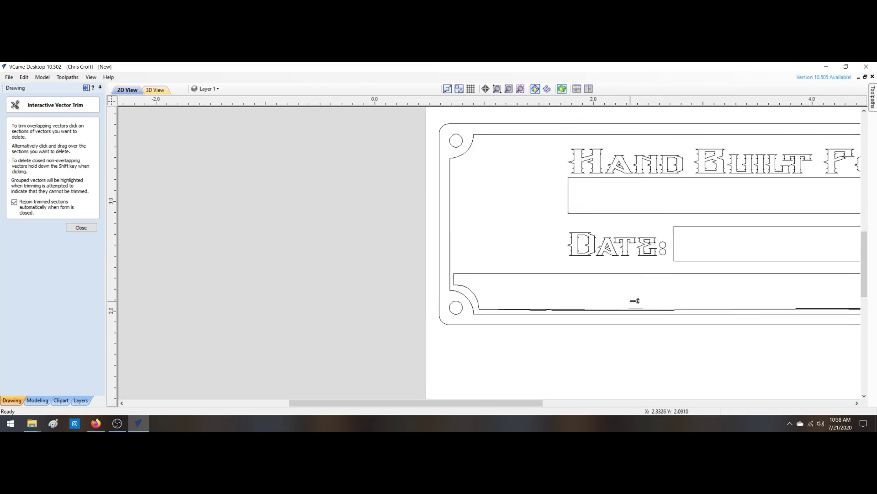
scroll(443, 327, "up", 8)
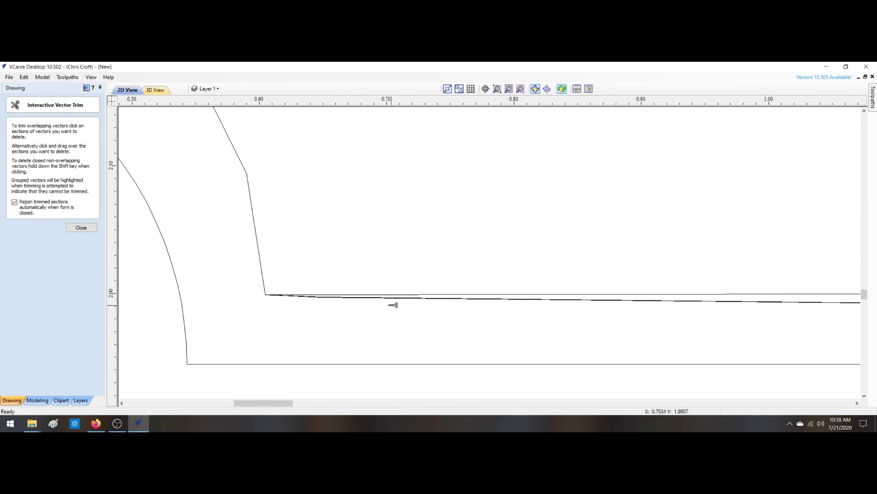
left_click(265, 293)
scroll(599, 359, "down", 4)
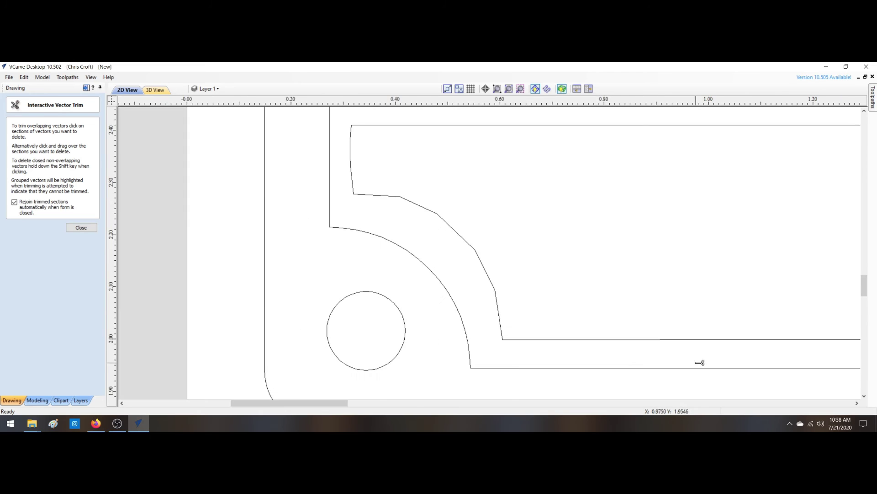
scroll(700, 362, "down", 4)
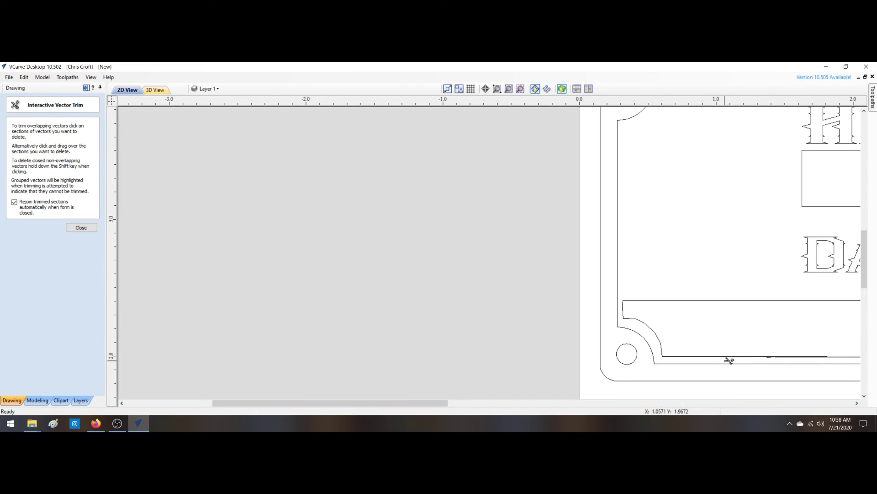
- Trim the uneven traced lower edge at the panel's right corner arc and finish trimming with the sections rejoined
left_click(510, 90)
scroll(649, 303, "up", 5)
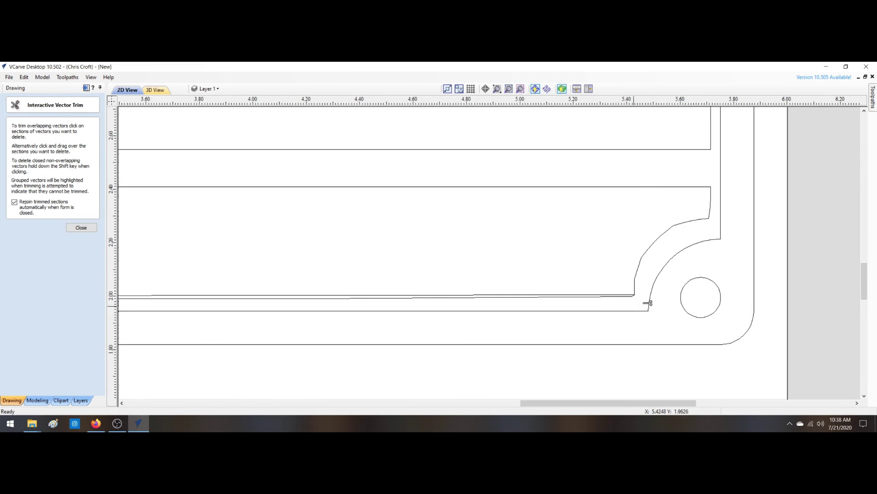
scroll(648, 303, "up", 2)
scroll(627, 299, "up", 2)
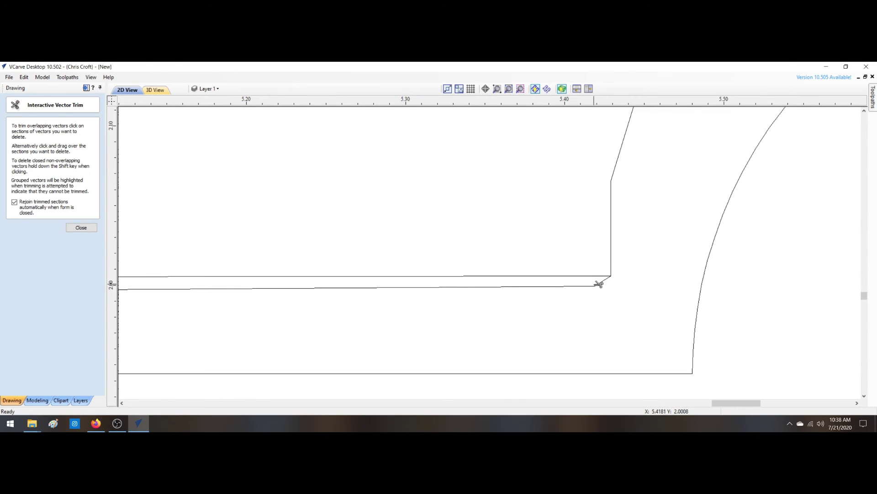
left_click(599, 285)
scroll(537, 309, "down", 5)
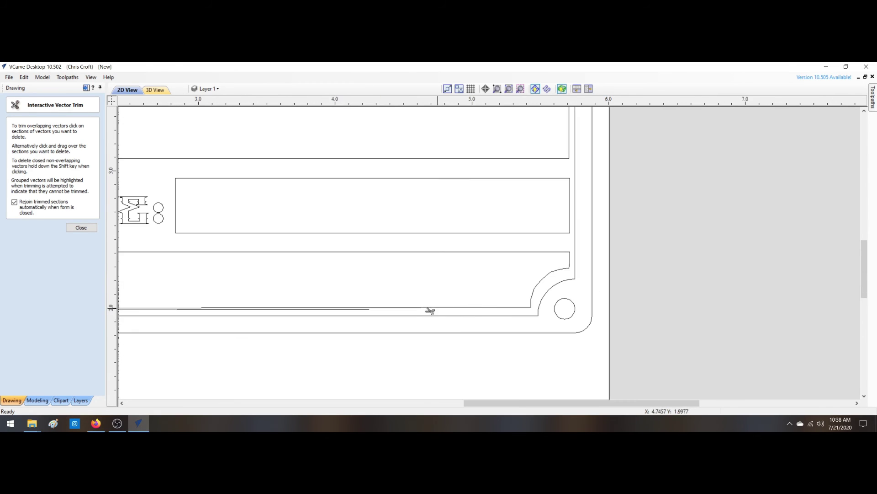
scroll(416, 310, "down", 3)
key("Escape")
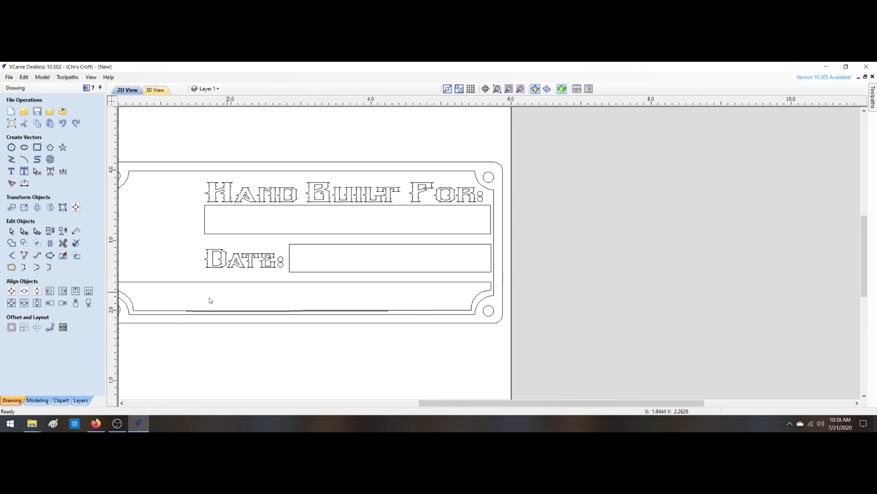
- Delete the leftover middle section of the rough traced line under the bottom panel's new straight edge
left_click_drag(177, 300, 411, 323)
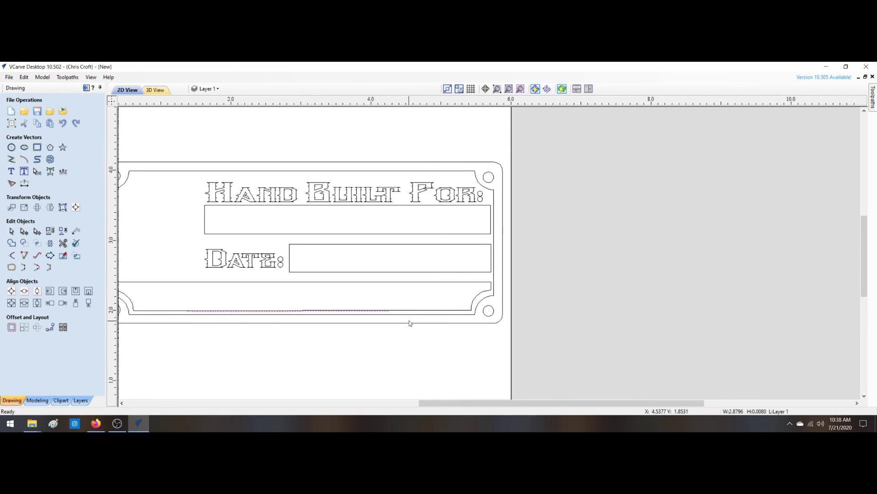
key("Delete")
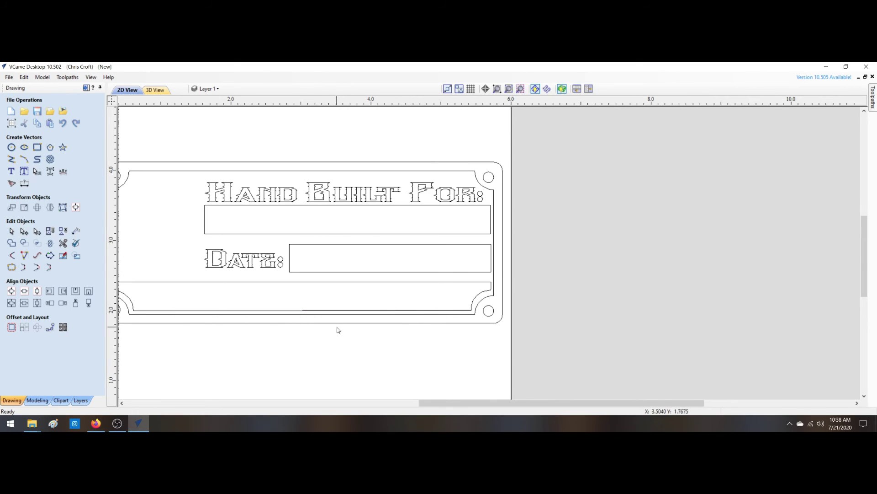
scroll(338, 329, "down", 2)
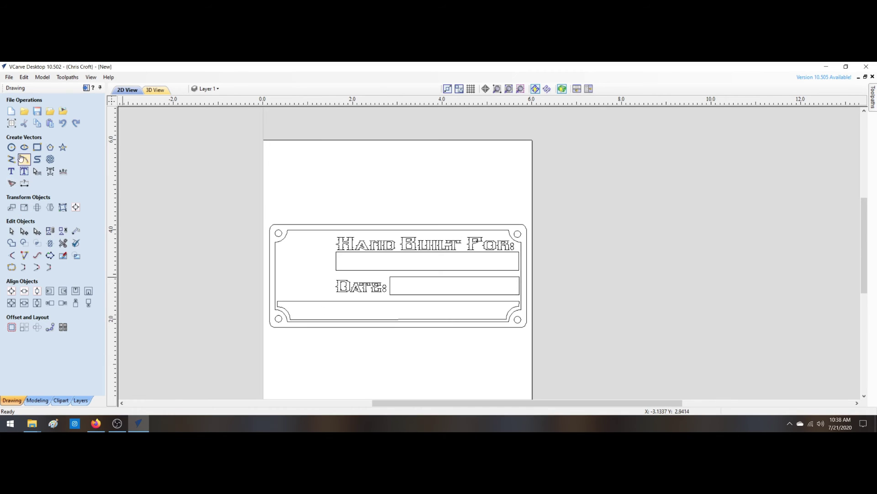
- Examine the bottom panel's outline around its left and right corner arcs, including a close-up of the right corner
left_click(331, 320)
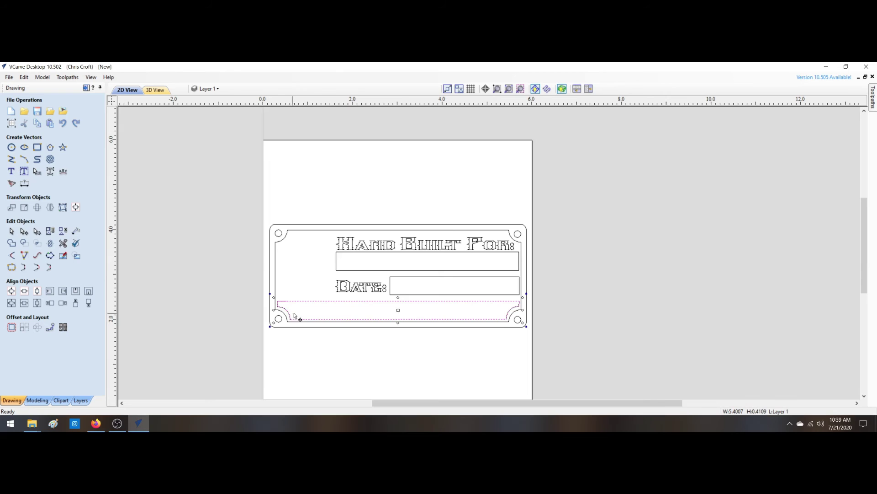
left_click(293, 315)
left_click(289, 315)
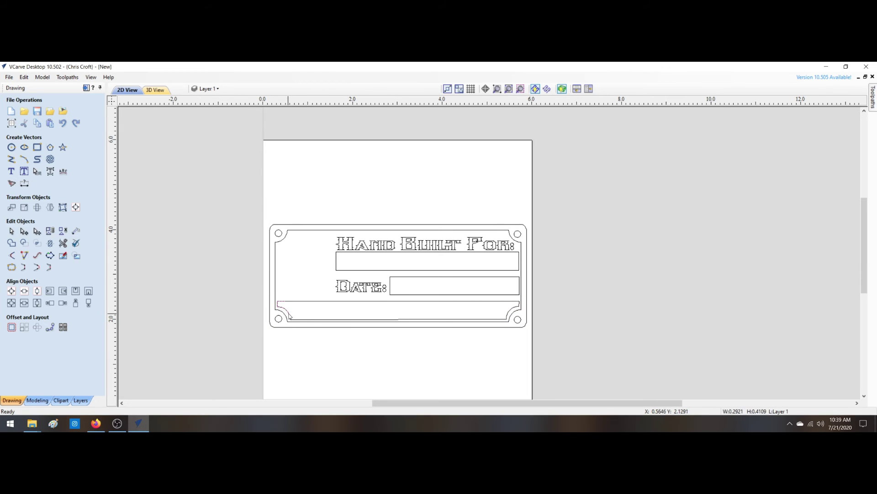
left_click(320, 330)
left_click(510, 314)
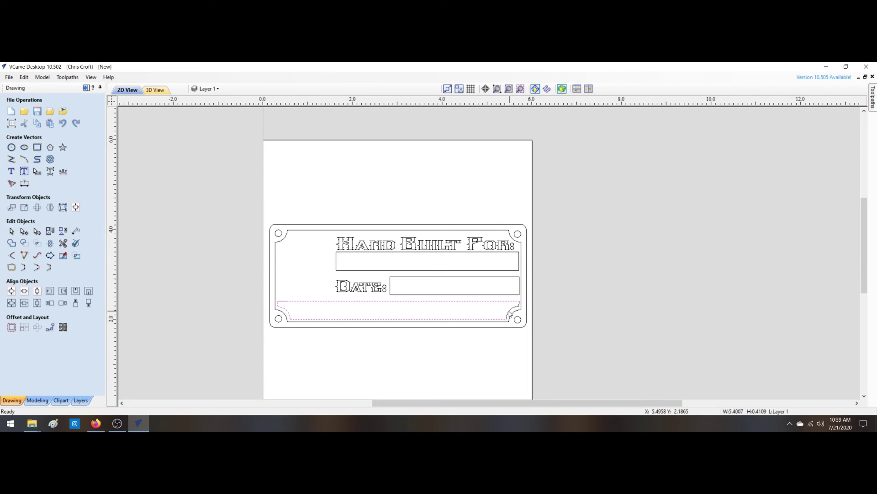
left_click(504, 312)
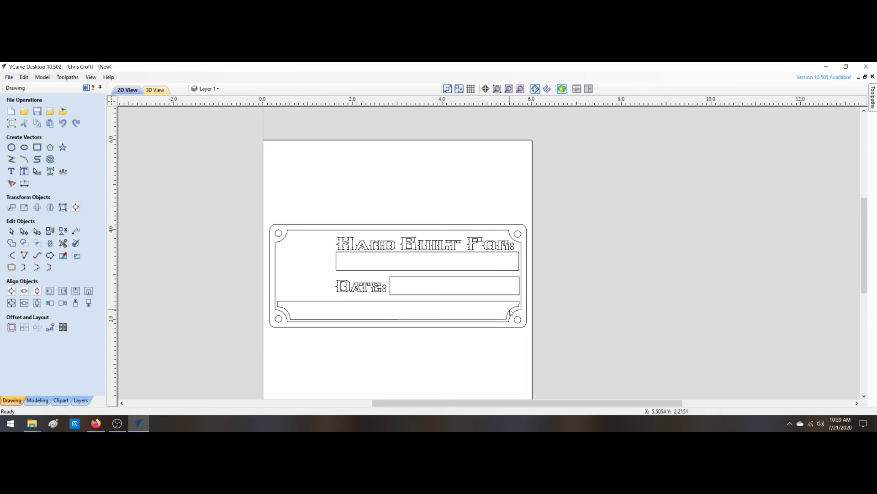
left_click(512, 309)
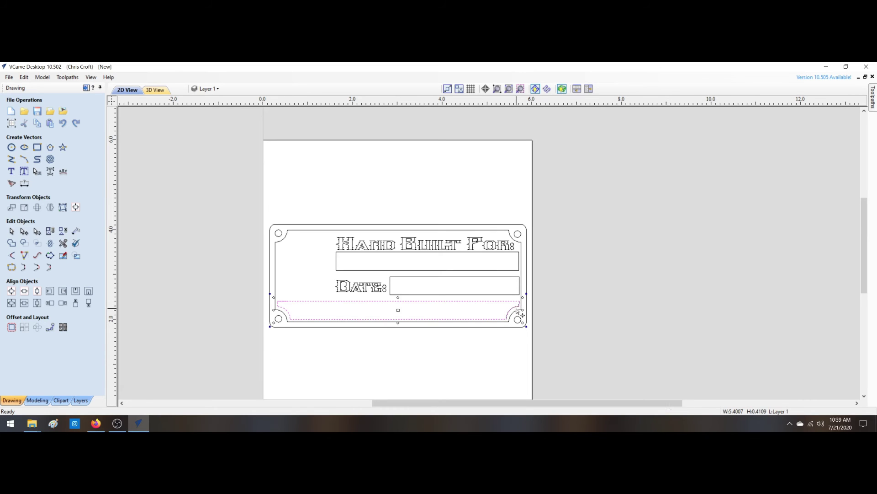
scroll(520, 310, "up", 10)
left_click(518, 315)
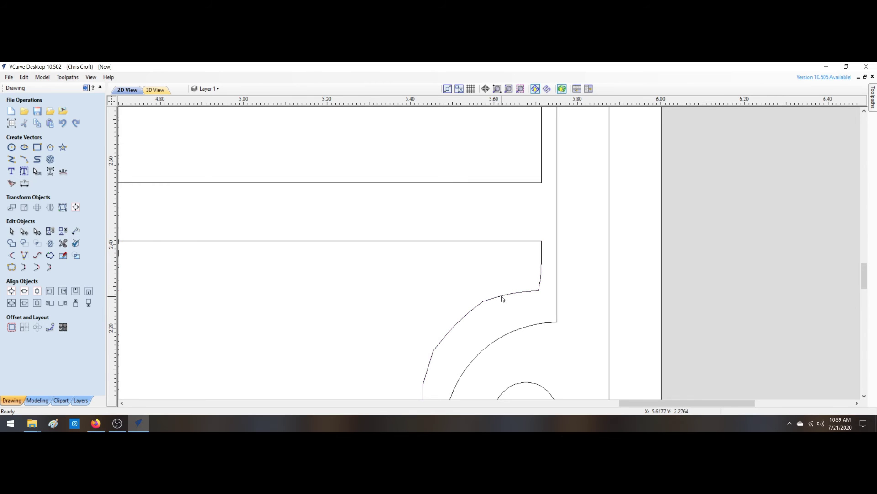
left_click(501, 298)
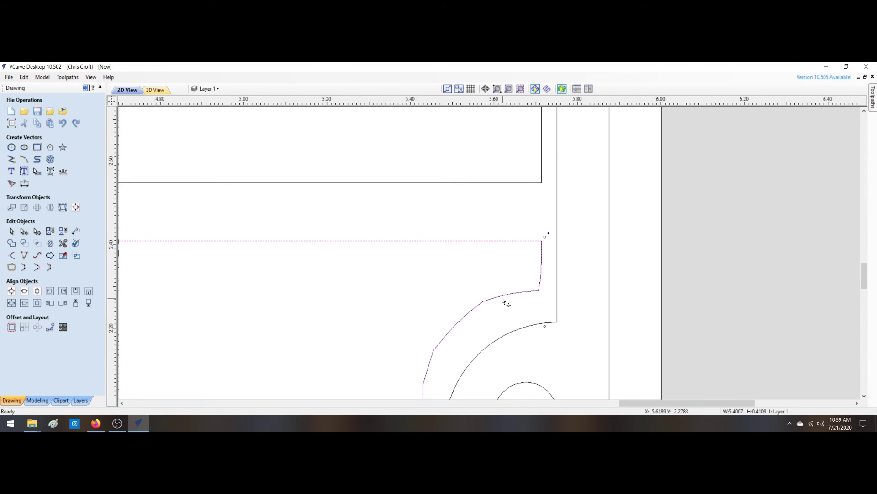
key("Escape")
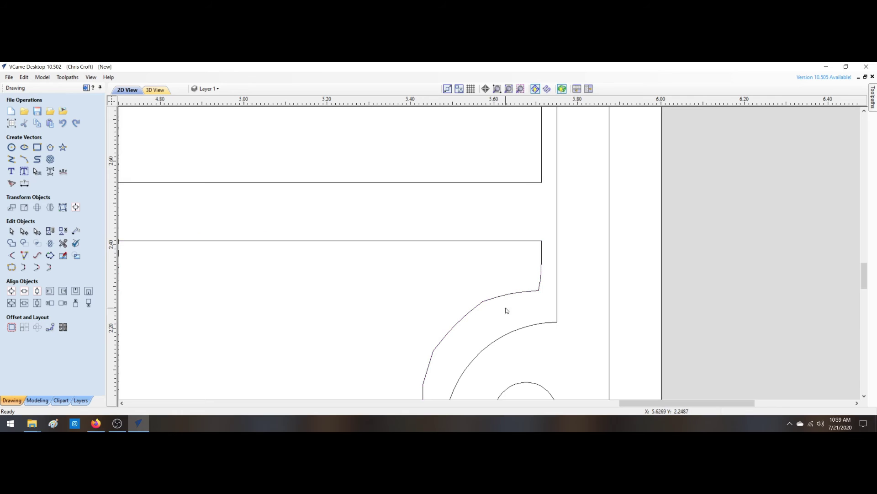
scroll(414, 256, "down", 2)
left_click_drag(392, 233, 487, 339)
left_click(465, 299)
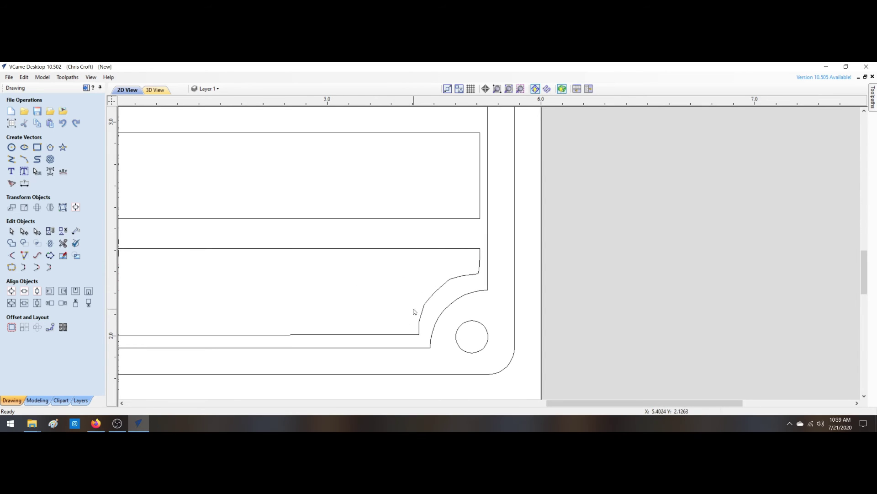
scroll(359, 272, "down", 5)
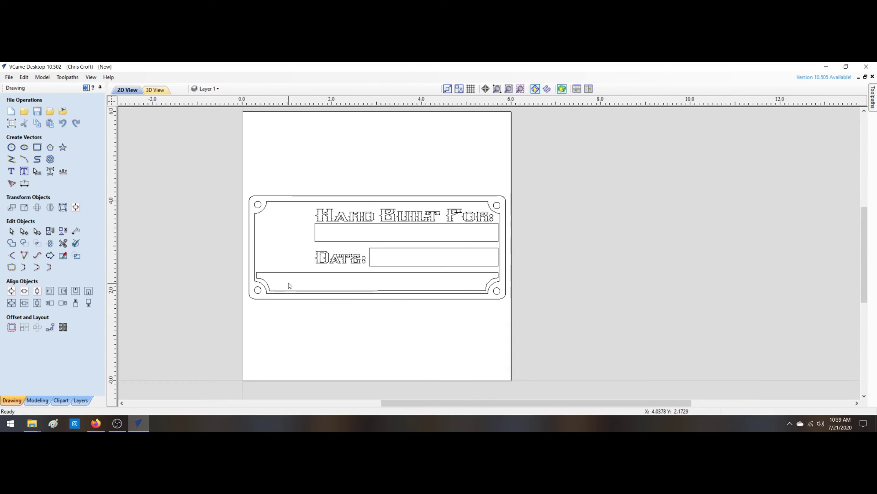
- Add the auto layout text "CROFT CNC" inside the rectangle below "Hand Built For:", using the Acier BAT Text Solid font
scroll(369, 299, "up", 3)
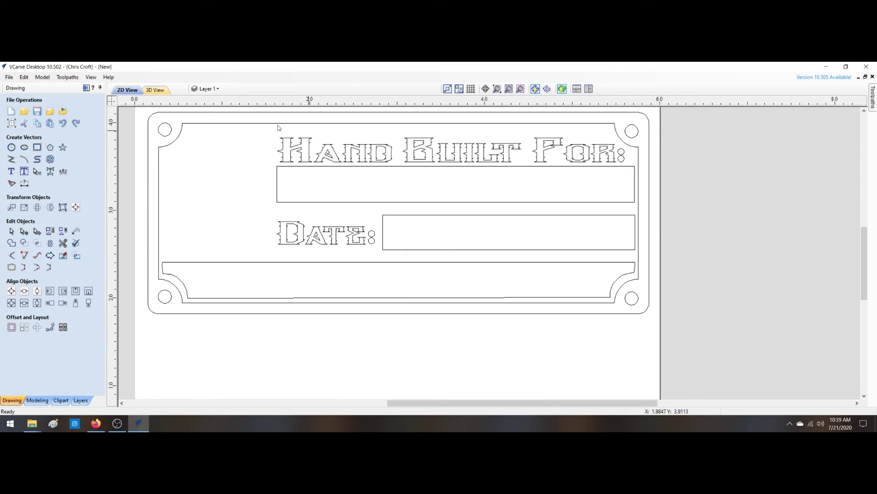
left_click(361, 169)
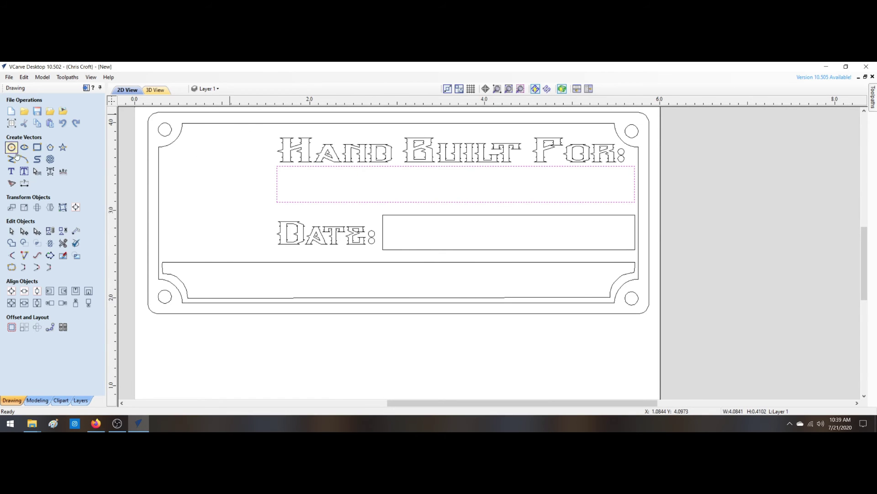
left_click(24, 172)
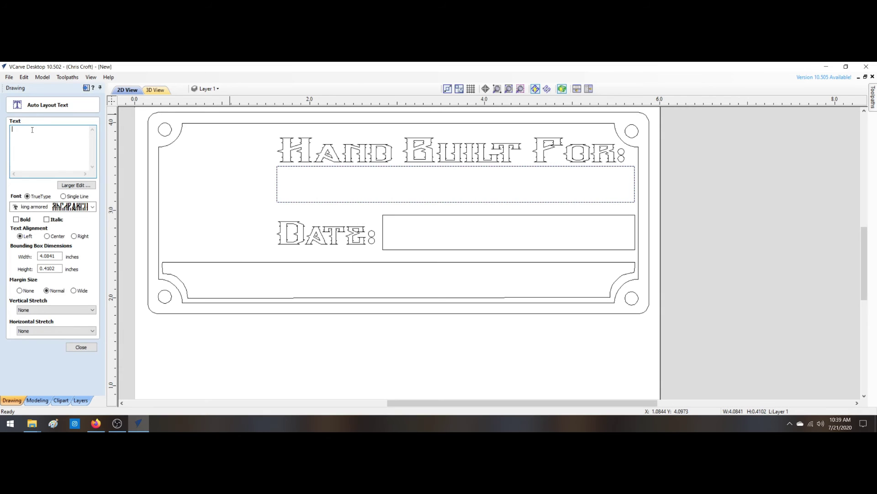
type("CROFT CNC")
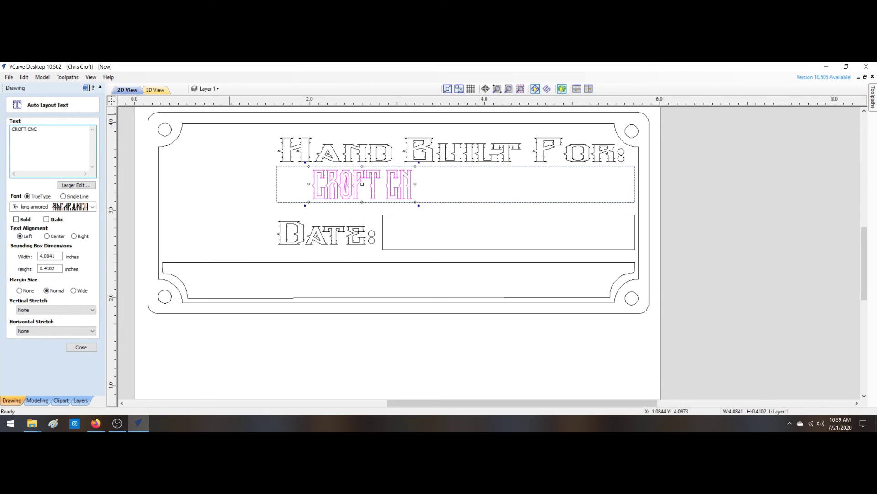
left_click(92, 206)
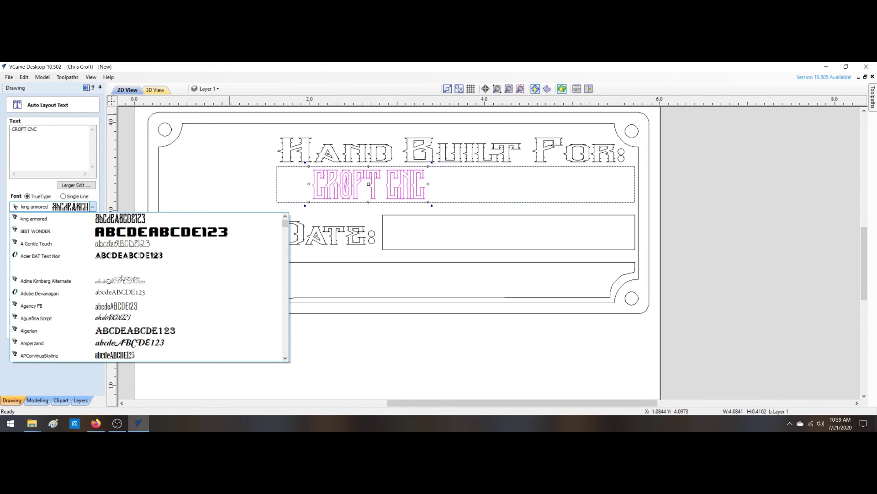
left_click(142, 271)
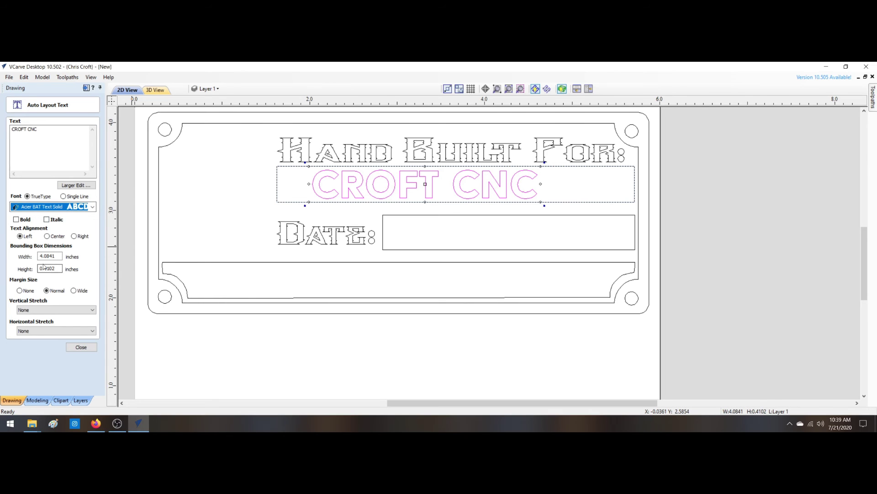
- Set both the horizontal and vertical stretch of the "CROFT CNC" text to Stretch Characters and finish the text layout
left_click(93, 330)
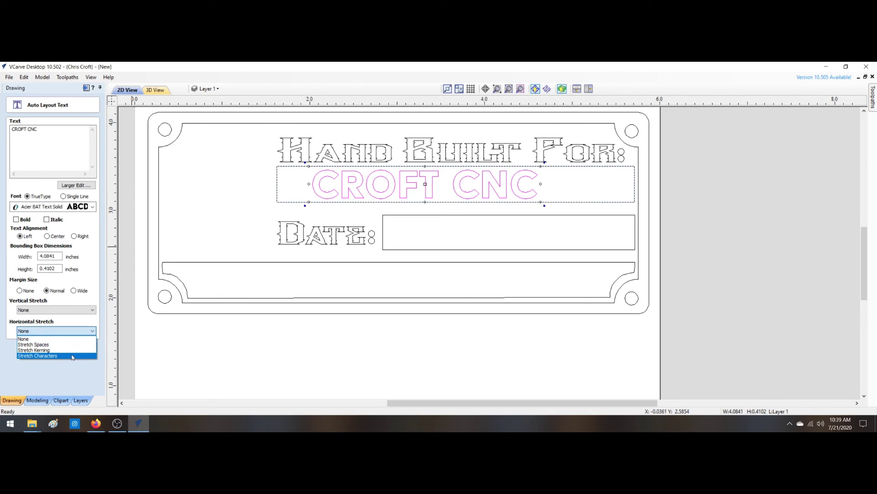
left_click(72, 355)
left_click(91, 310)
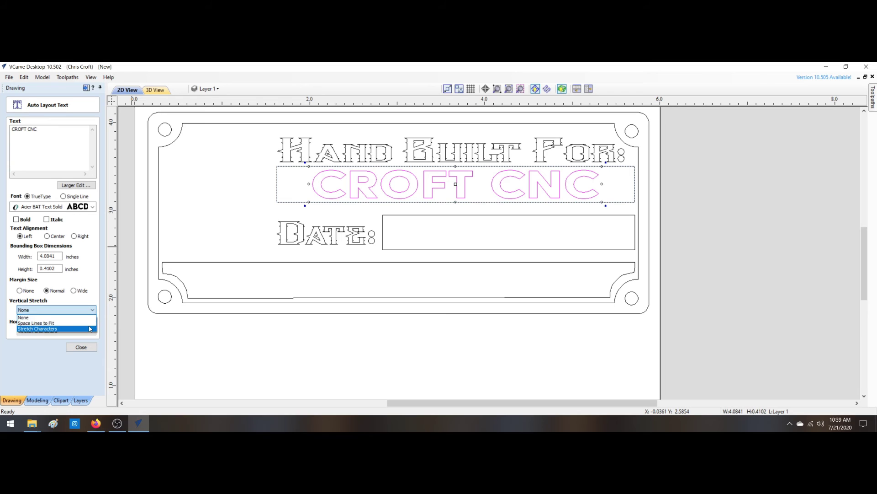
left_click(90, 328)
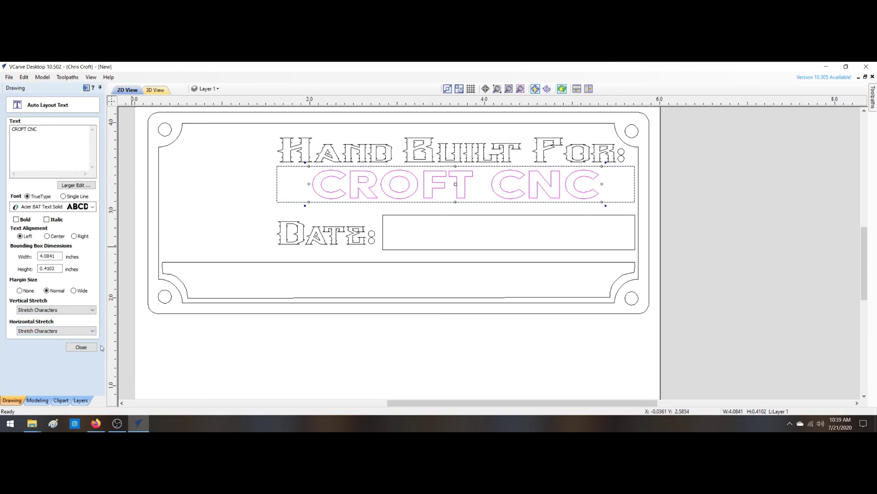
left_click(81, 347)
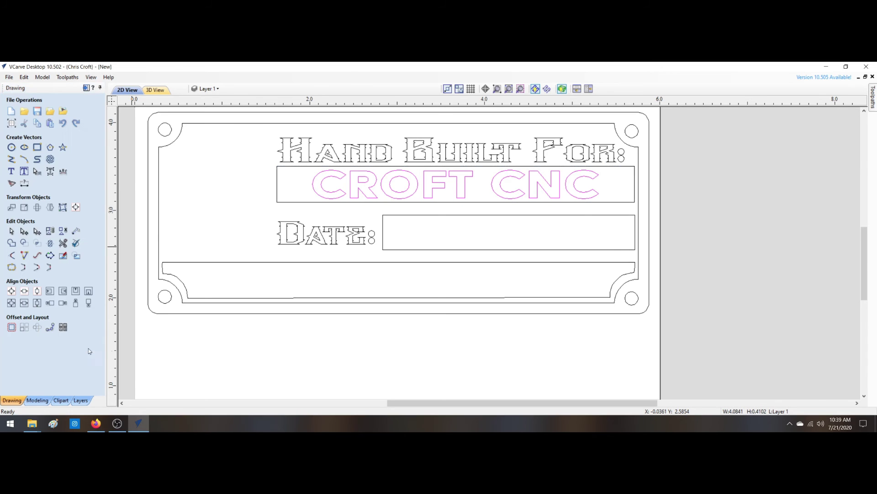
- Stretch the "CROFT CNC" text to fill its rectangle, about 4.08 inches wide and 0.41 inches high
left_click(324, 192)
left_click_drag(308, 184, 274, 184)
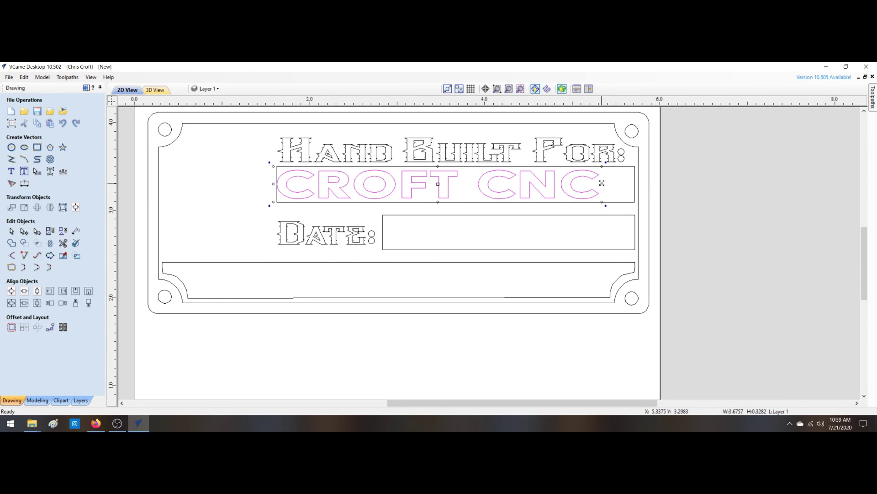
left_click_drag(601, 183, 638, 183)
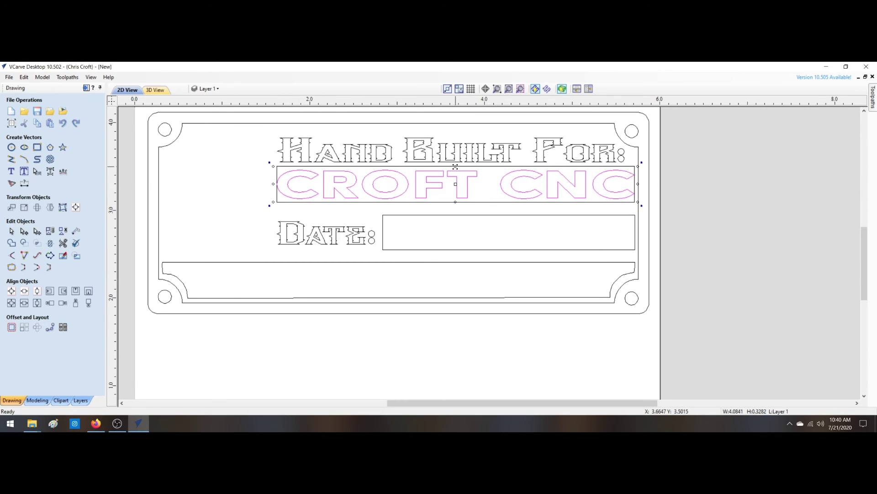
left_click_drag(455, 167, 456, 162)
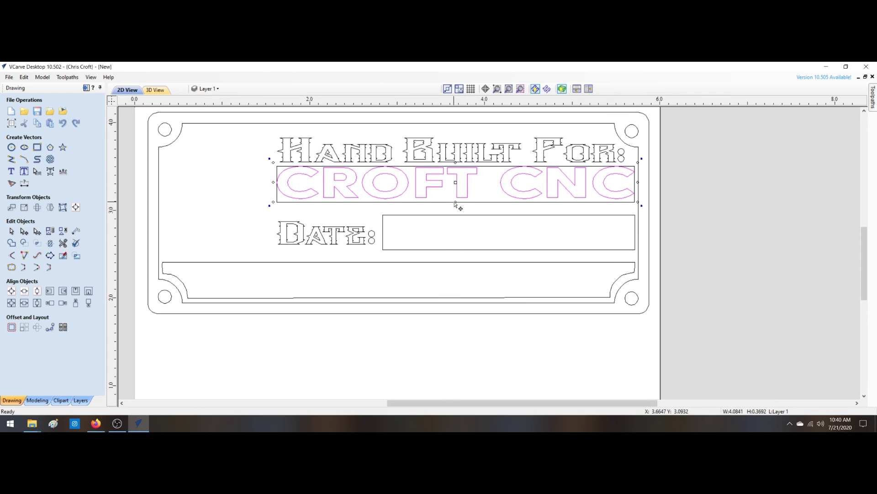
left_click_drag(455, 202, 456, 205)
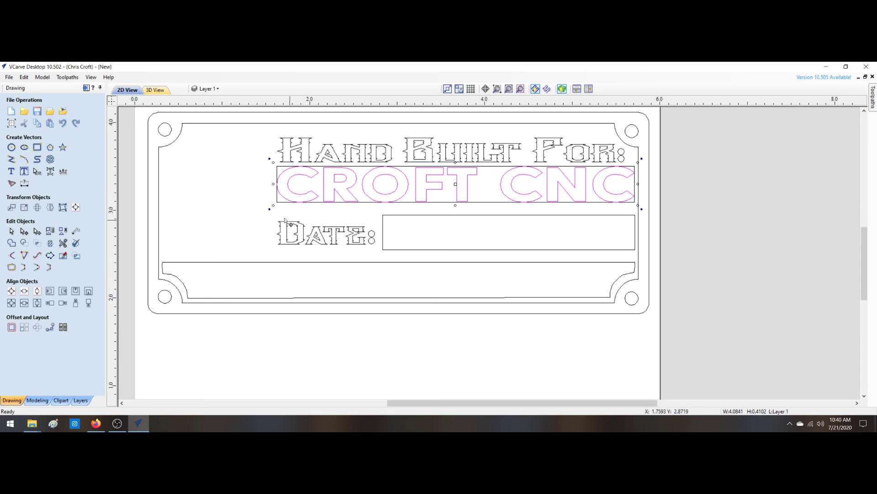
left_click(229, 211)
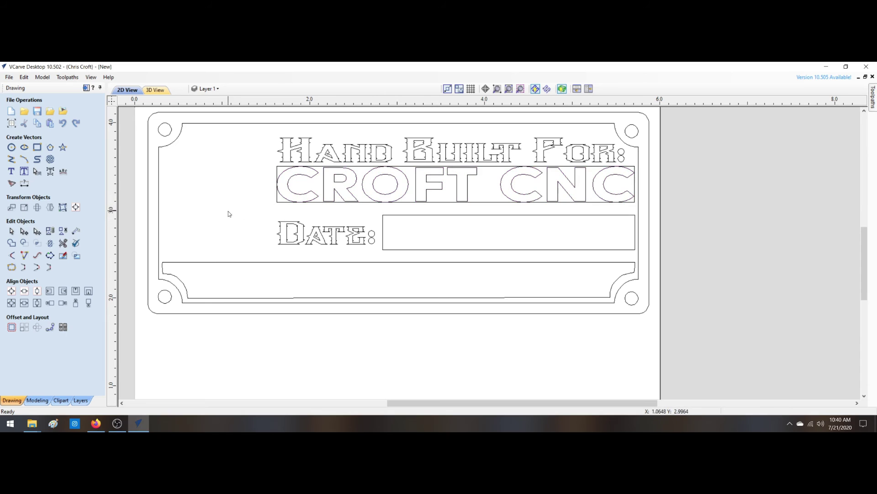
- Convert the "CROFT CNC" text to curves and deselect it
left_click(440, 191)
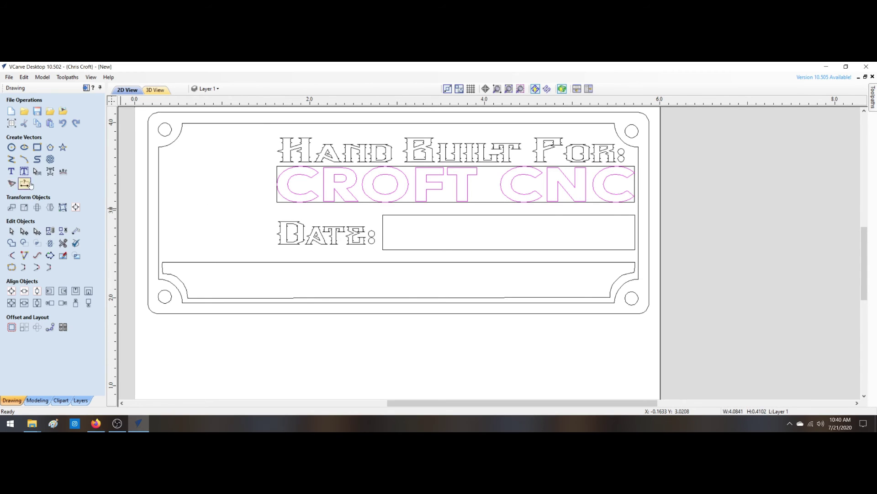
left_click(50, 256)
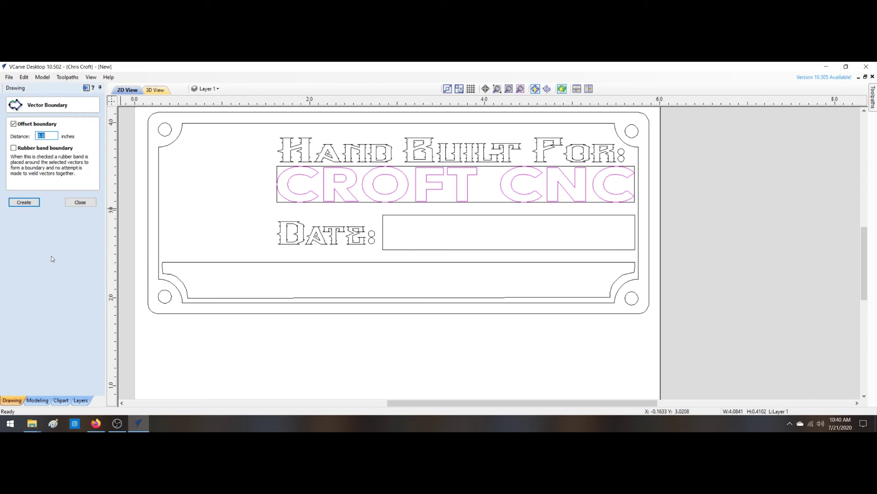
left_click(81, 203)
left_click(50, 172)
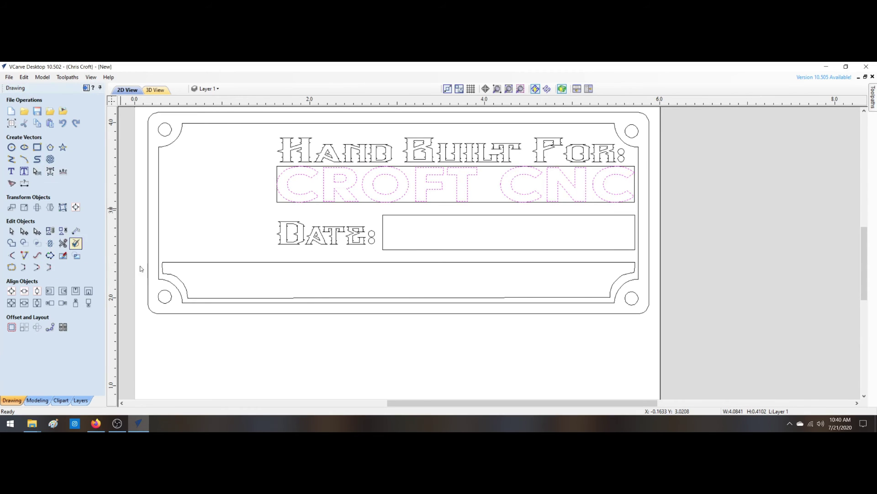
left_click(200, 233)
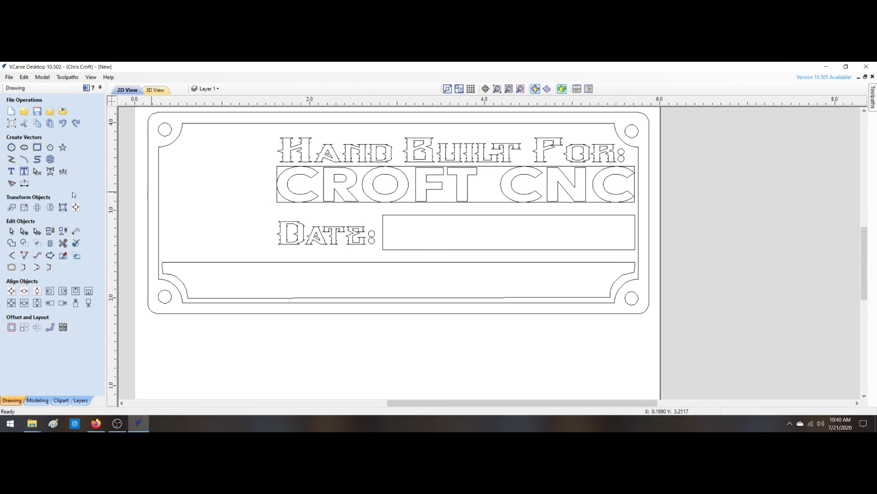
- Add the auto layout text "07/21/2020" inside the rectangle beside "Date:", using the Acier BAT Text Solid font
left_click(396, 215)
left_click(24, 171)
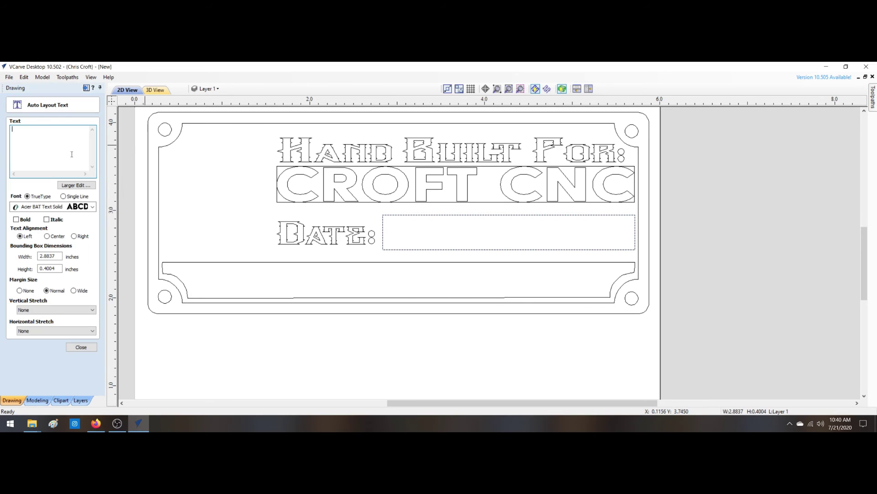
type("7")
key("BackSpace")
type("07/")
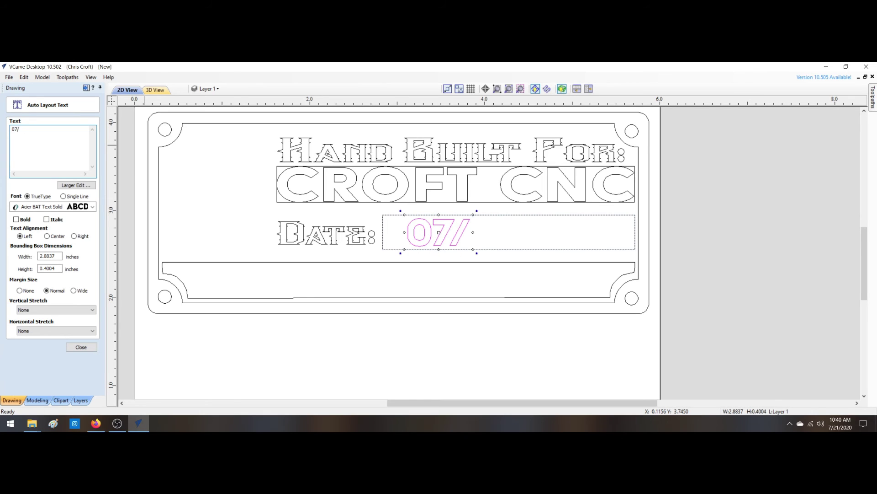
type("21/")
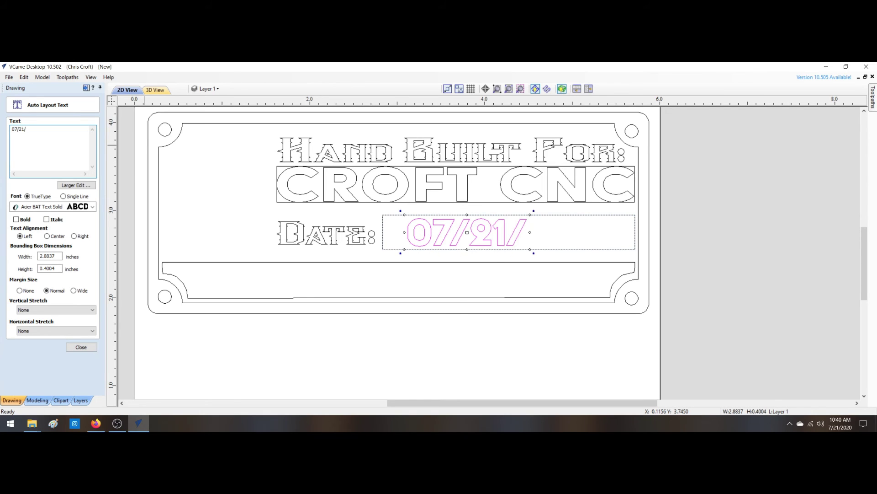
type("2020")
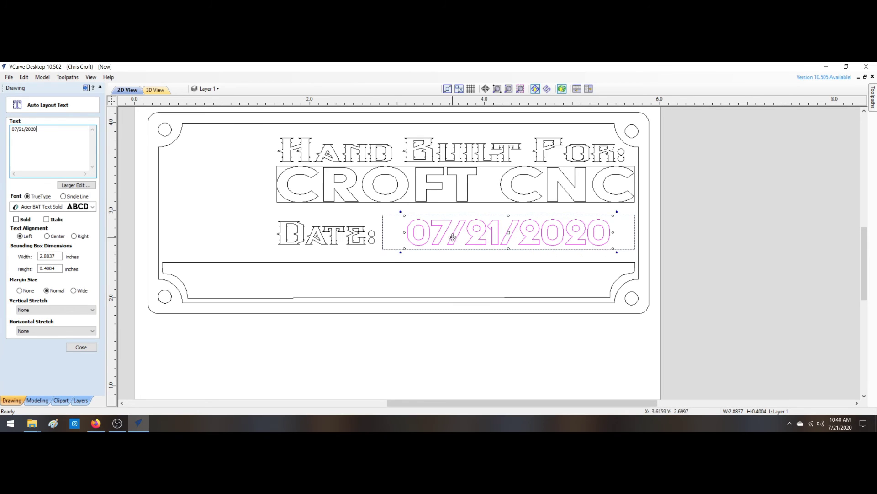
left_click(92, 208)
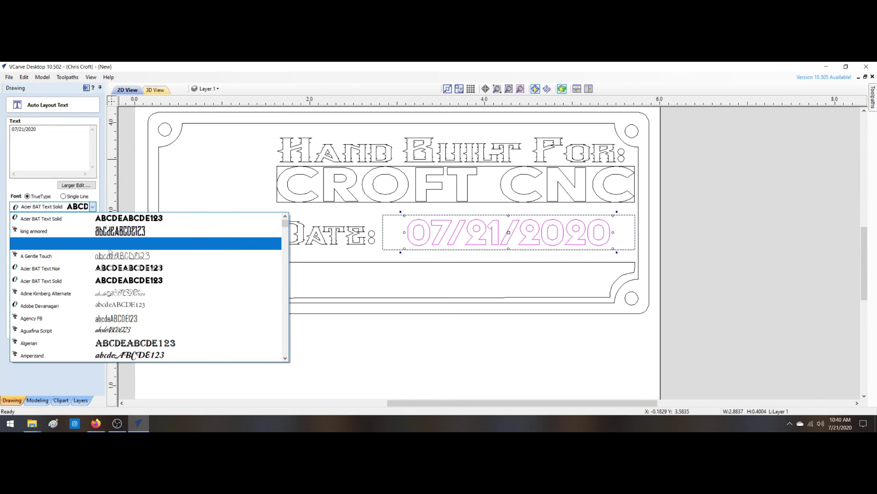
left_click(111, 280)
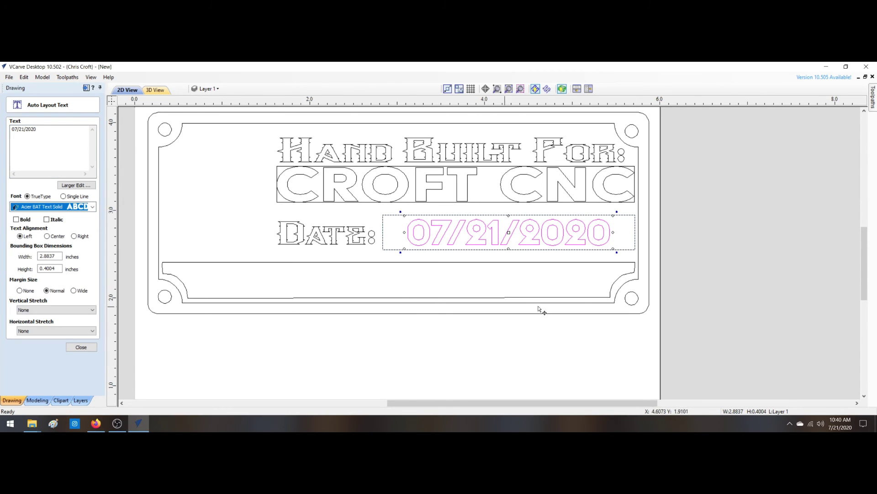
- Change the font of the "07/21/2020" text to Arial Rounded MT Bold
left_click(92, 206)
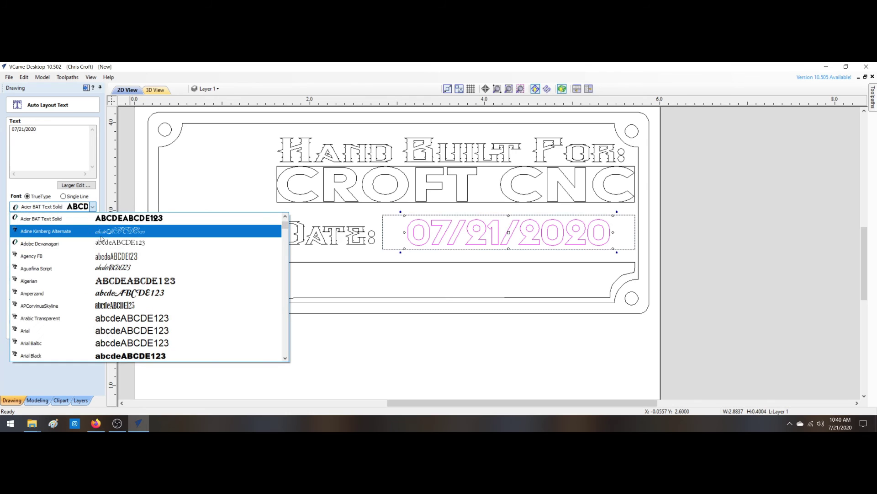
left_click(104, 223)
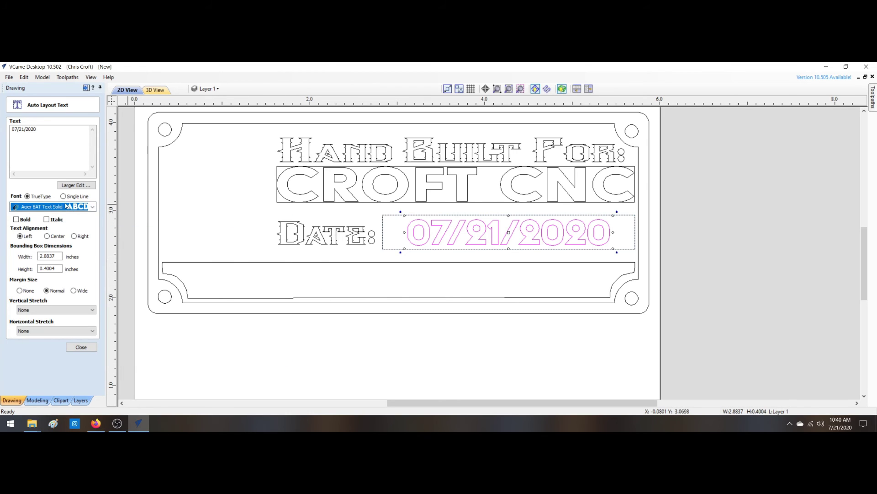
left_click(87, 211)
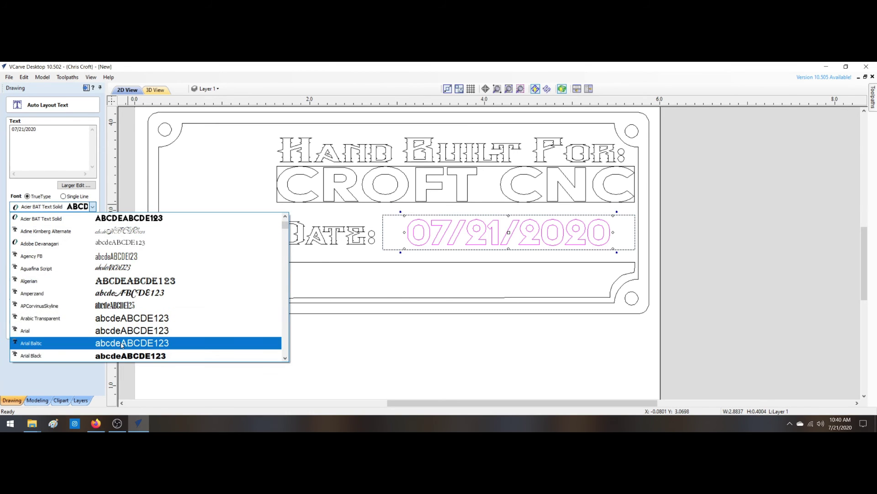
left_click(174, 337)
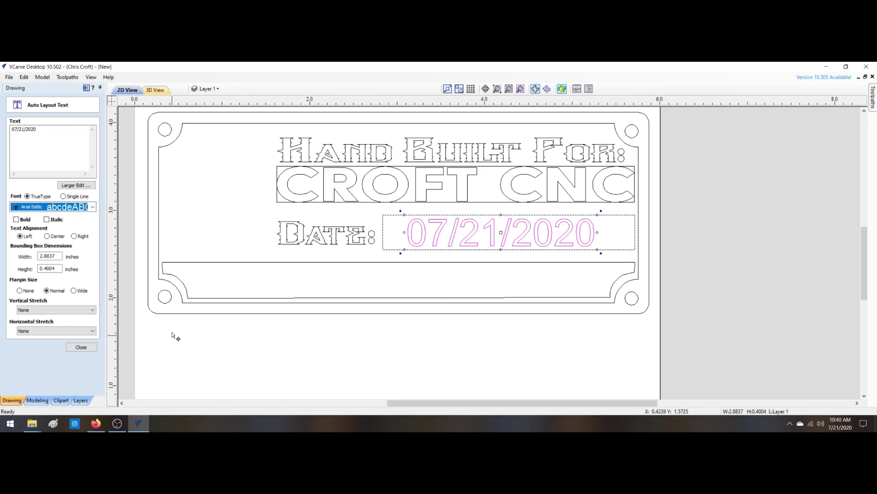
left_click(94, 207)
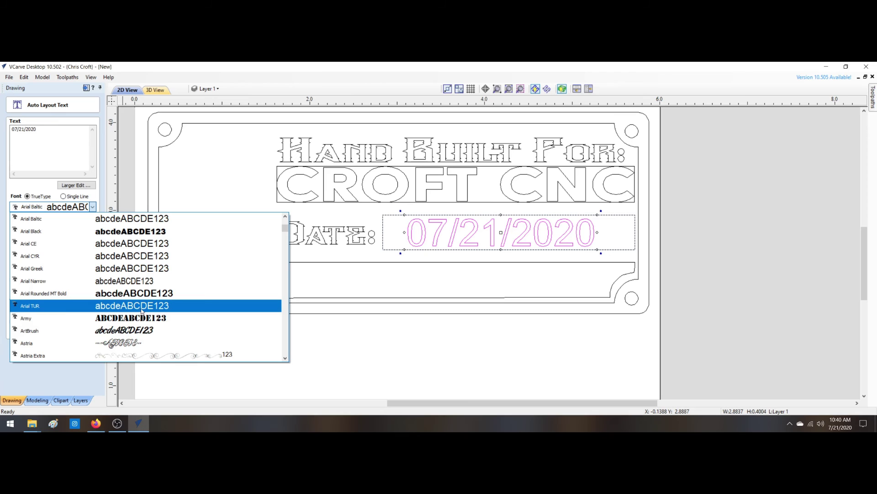
left_click(137, 293)
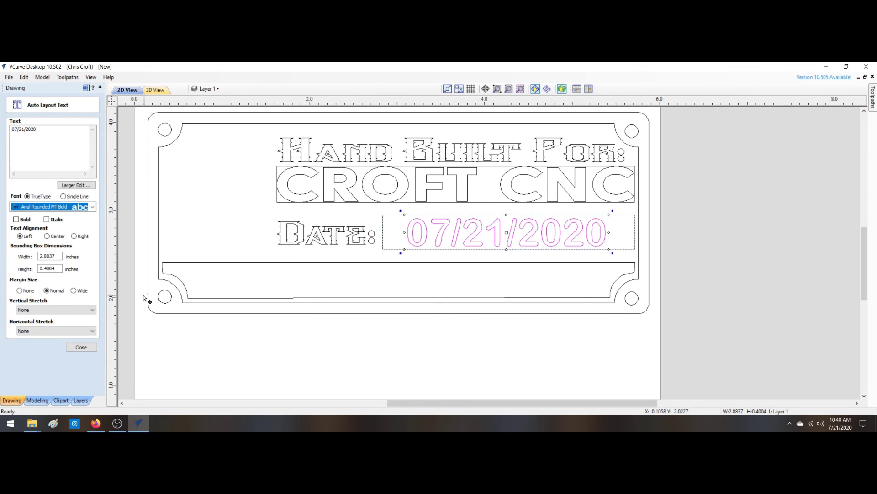
- Set both the horizontal and vertical stretch of the "07/21/2020" text to Stretch Characters and finish the text layout
left_click(82, 330)
left_click(88, 353)
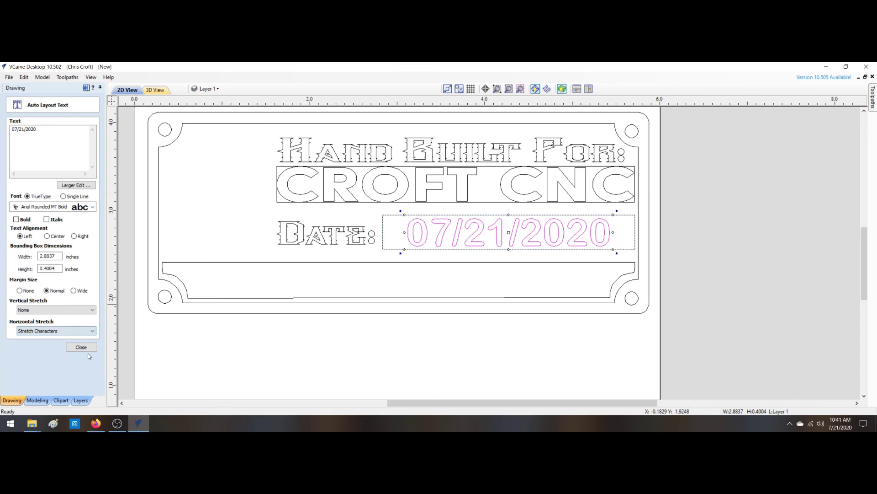
left_click(94, 310)
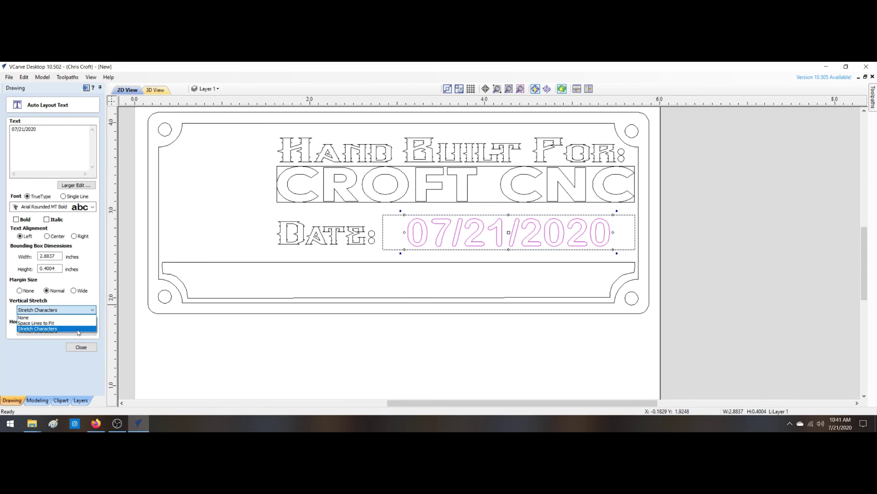
left_click(78, 329)
left_click(81, 348)
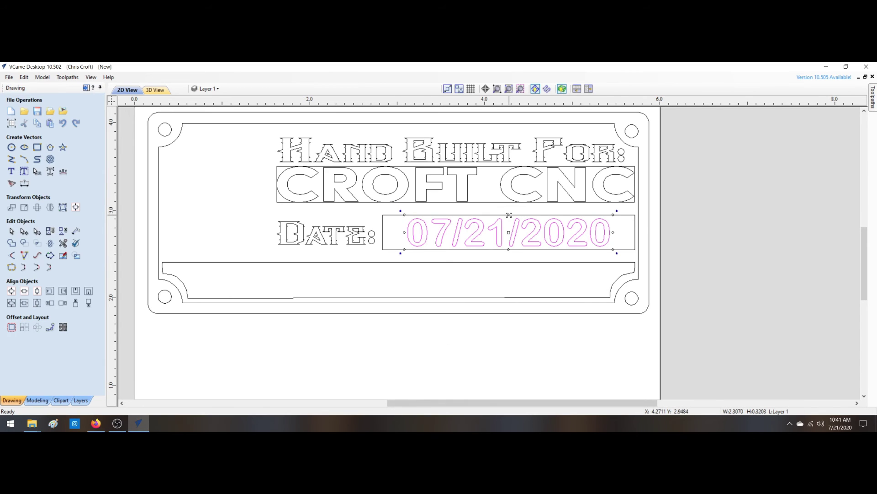
- Stretch the "07/21/2020" text to fill its rectangle, about 2.88 inches wide and 0.40 inches high, and deselect it
left_click_drag(509, 214, 509, 250)
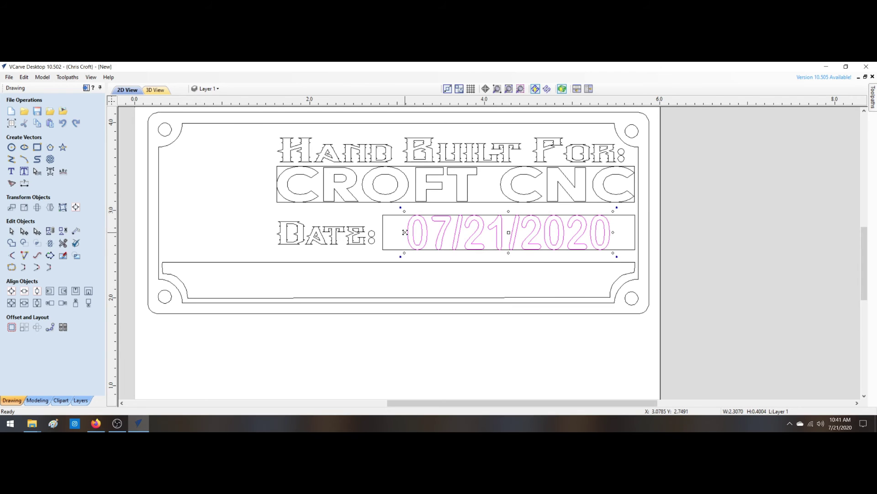
left_click_drag(406, 232, 381, 232)
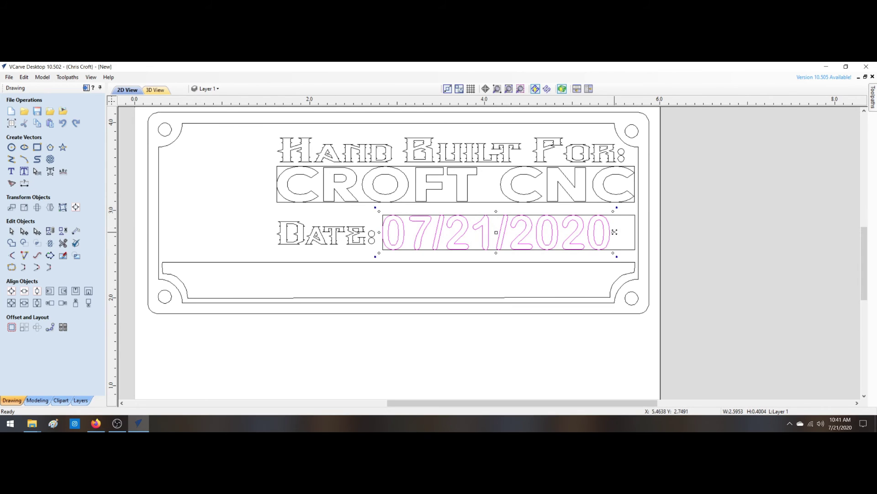
left_click_drag(613, 233, 636, 232)
right_click(725, 260)
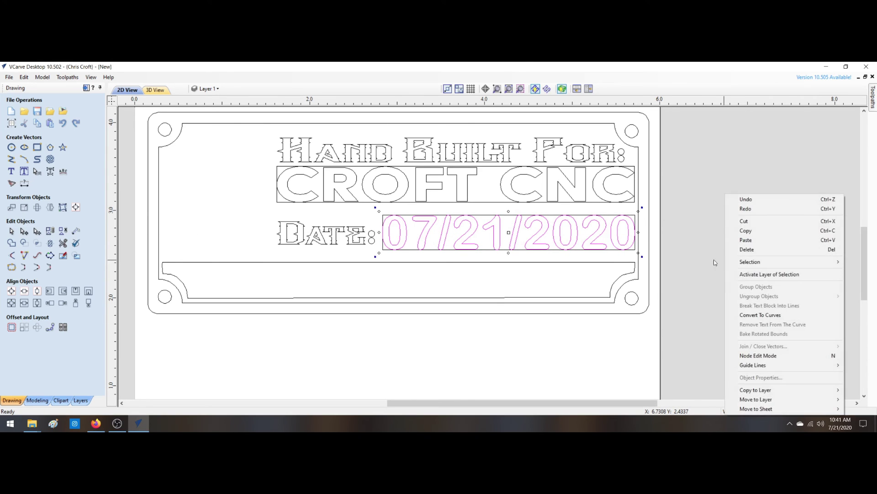
left_click(713, 260)
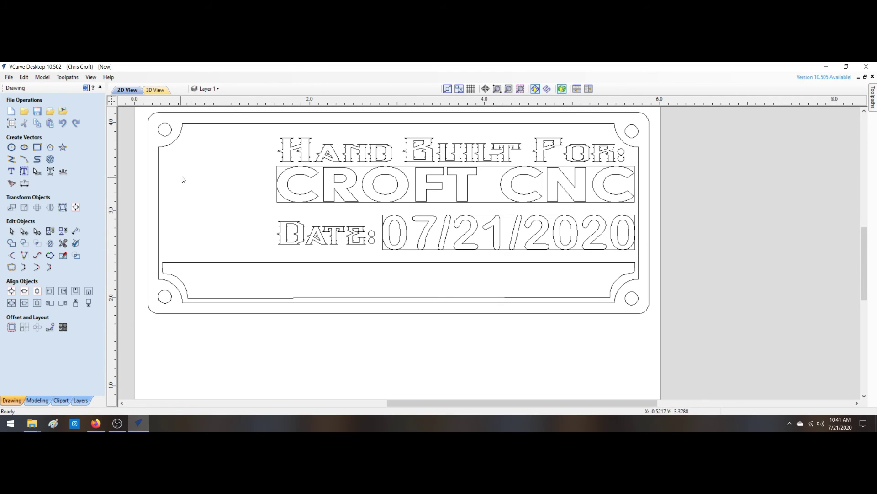
- Bring up the toolpath operations and select the plate's rounded outer outline together with the notched inner border
left_click(509, 89)
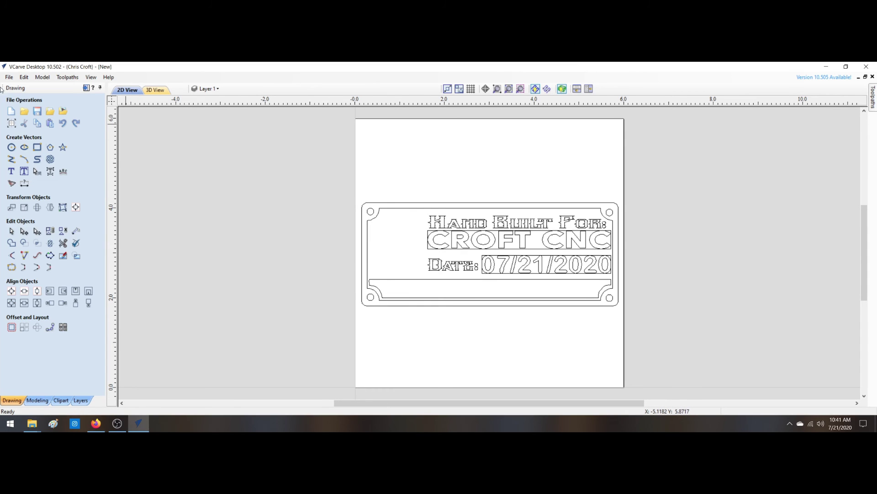
left_click(86, 87)
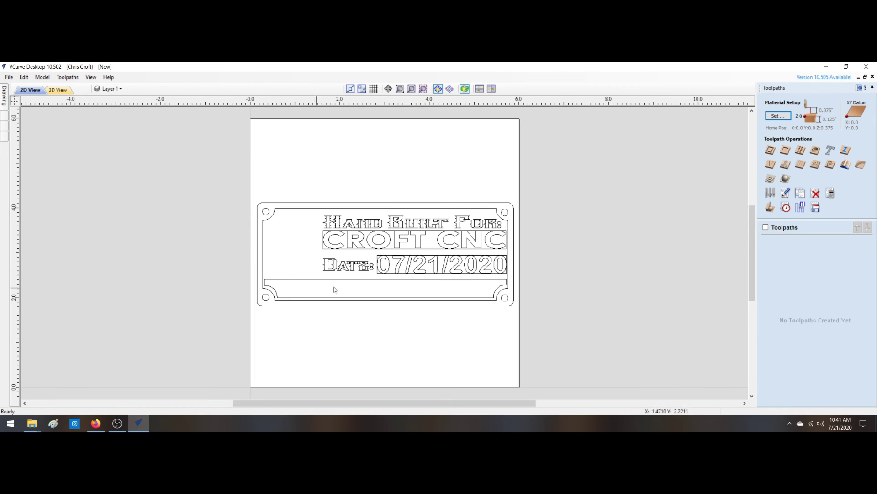
left_click(427, 246)
left_click(284, 251)
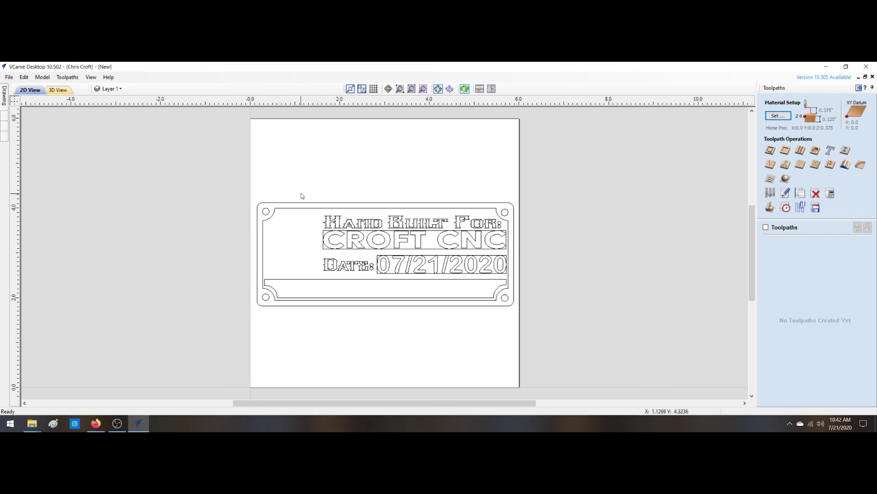
left_click(287, 210)
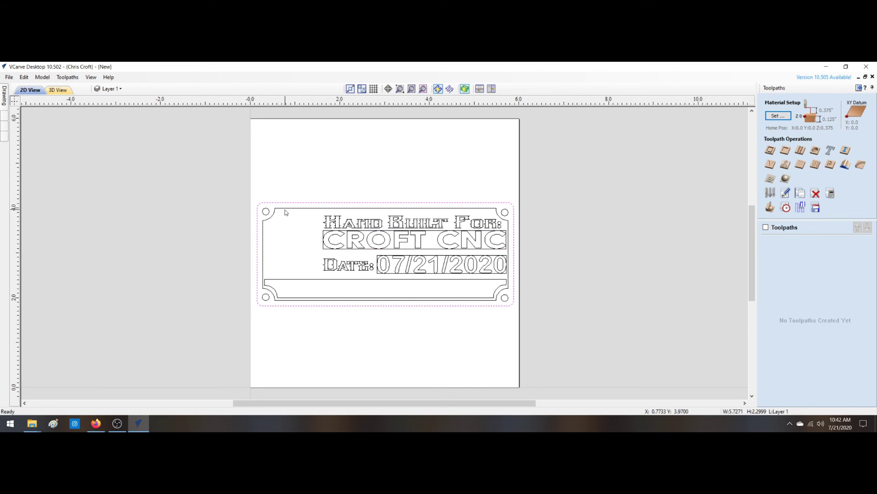
left_click(284, 208, "shift")
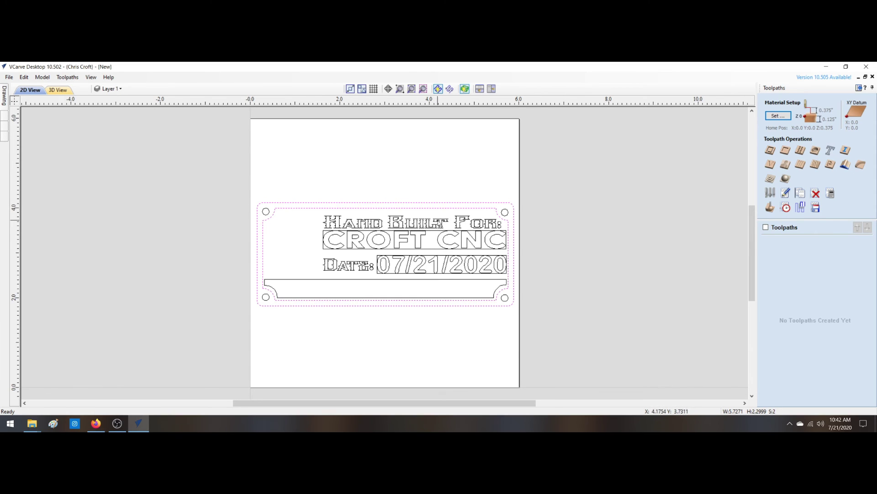
left_click(787, 152)
double_click(834, 132)
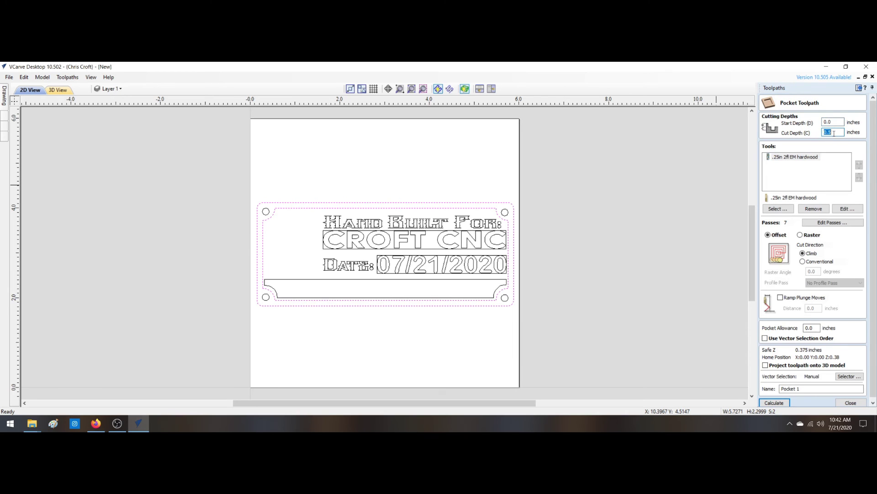
type(".")
left_click(851, 403)
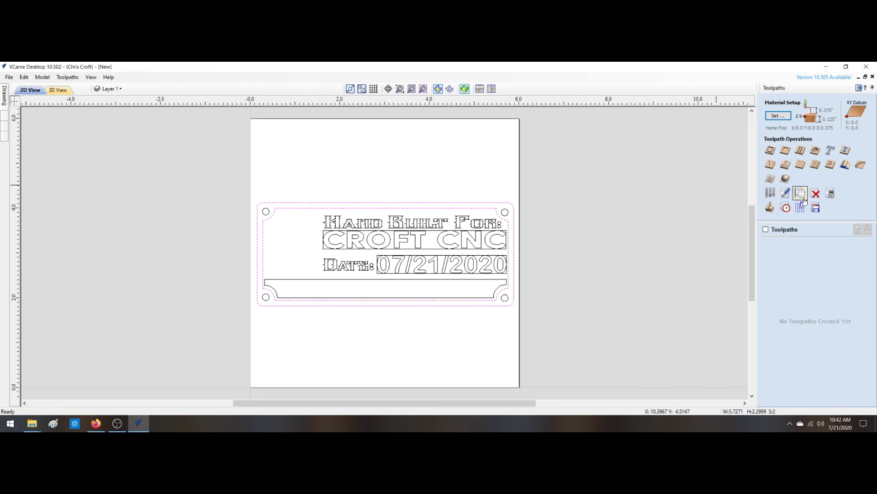
- Start a Quick Engrave toolpath for the selected border outlines using the Diamond Drag (90deg, .005") tool
left_click(830, 150)
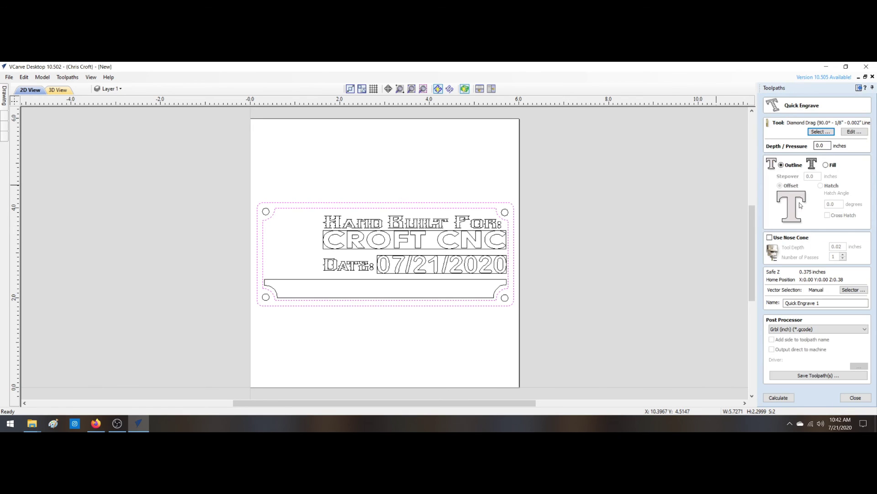
left_click(829, 133)
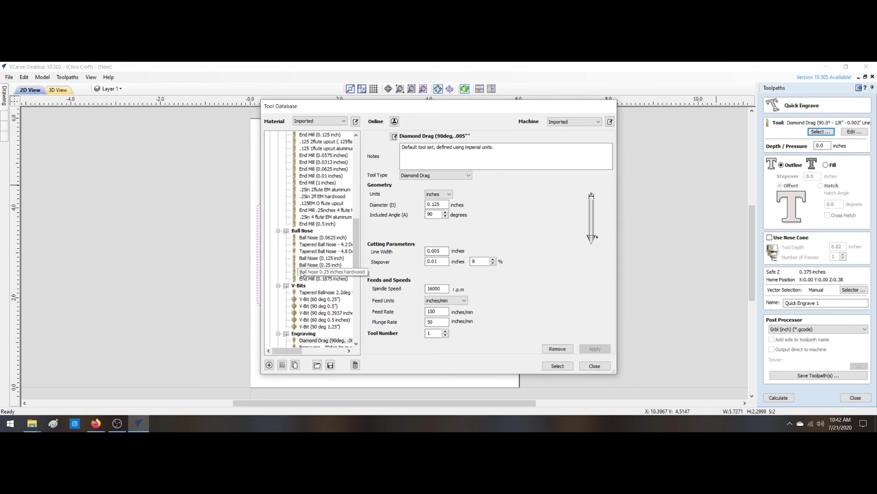
scroll(320, 310, "down", 1)
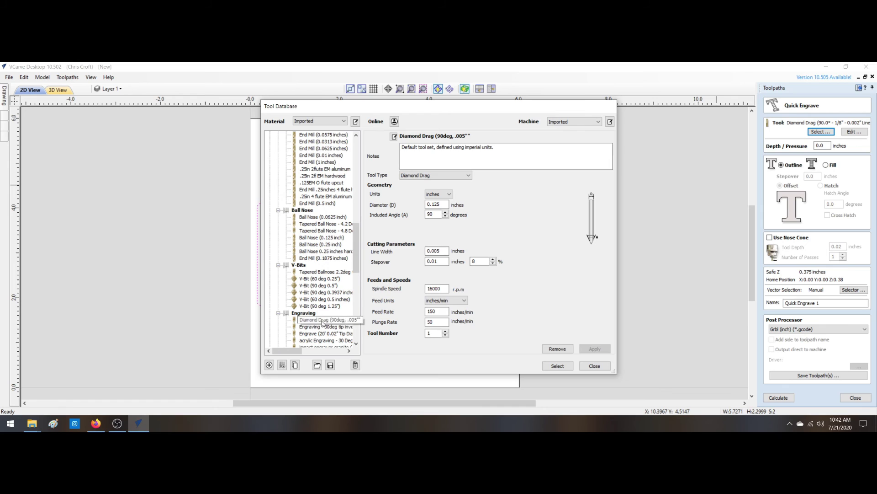
left_click(325, 319)
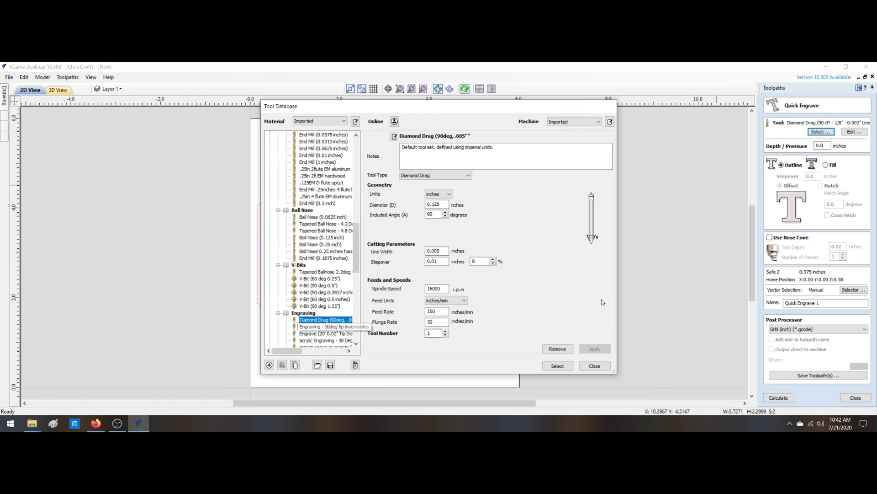
left_click(558, 366)
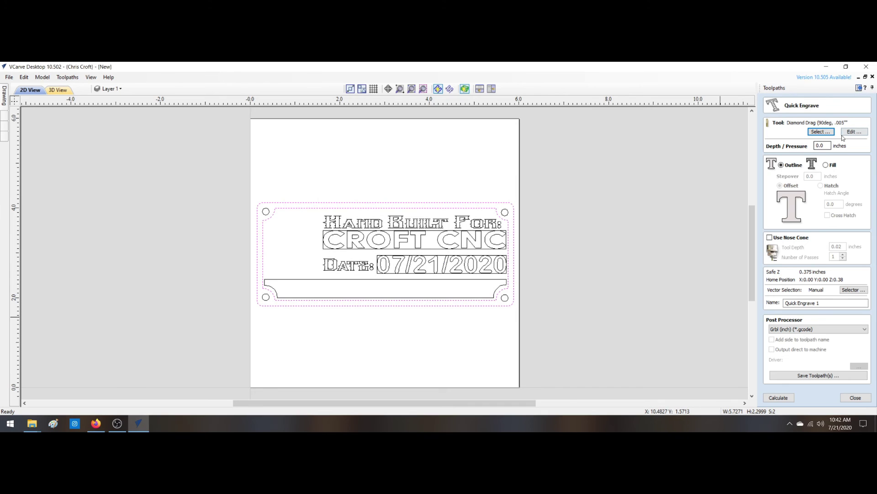
- Set the engraving to 0.25 inches depth with a cross-hatched fill at a 45 degree hatch angle, and calculate the toolpath
double_click(822, 145)
type(".25")
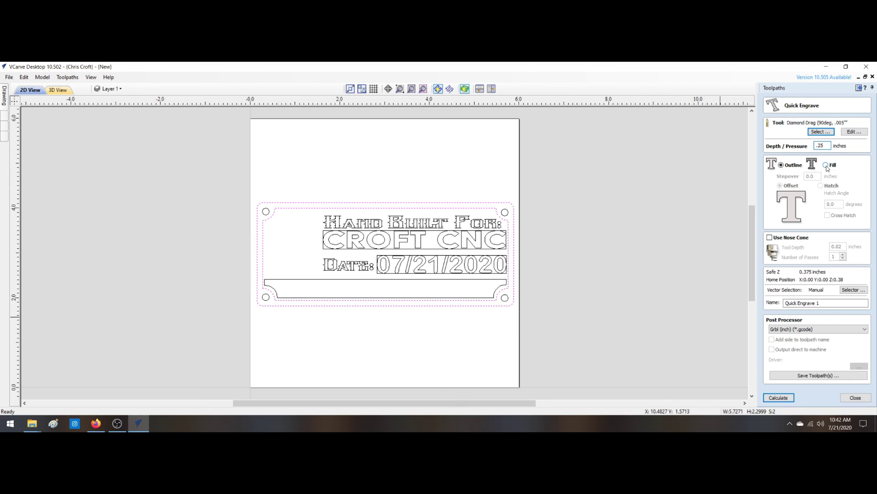
left_click(826, 165)
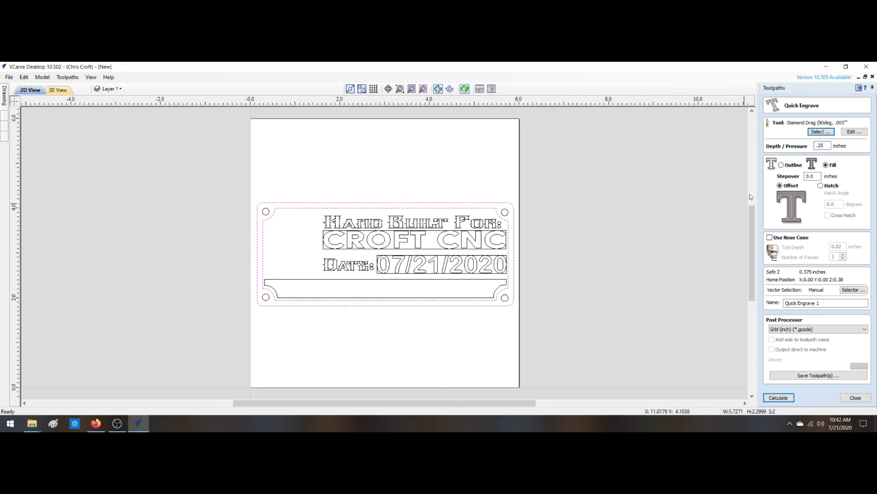
left_click(821, 186)
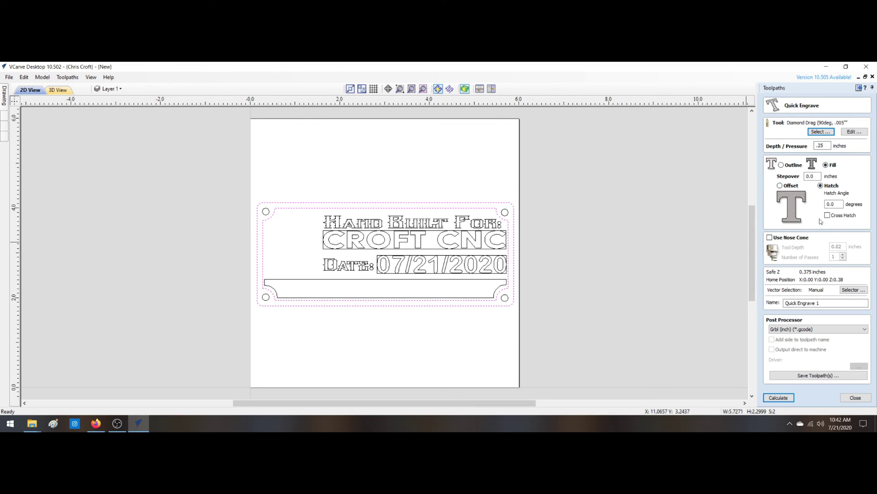
left_click(827, 215)
double_click(836, 204)
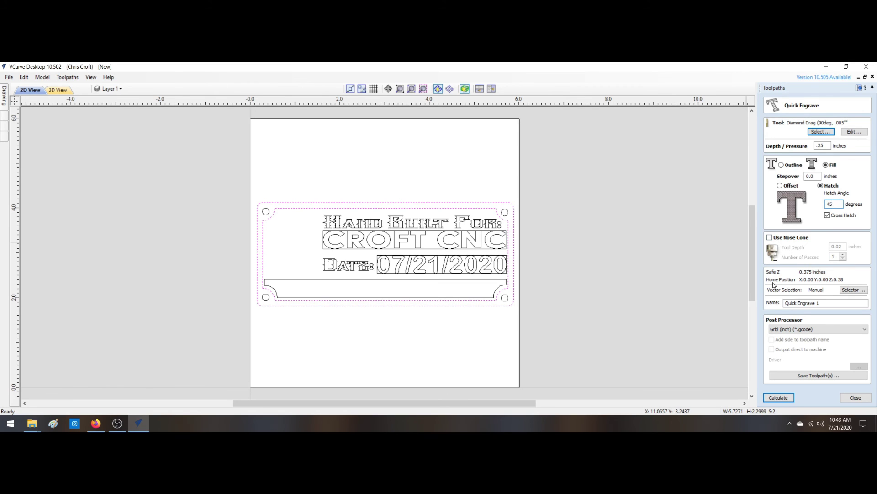
left_click(784, 398)
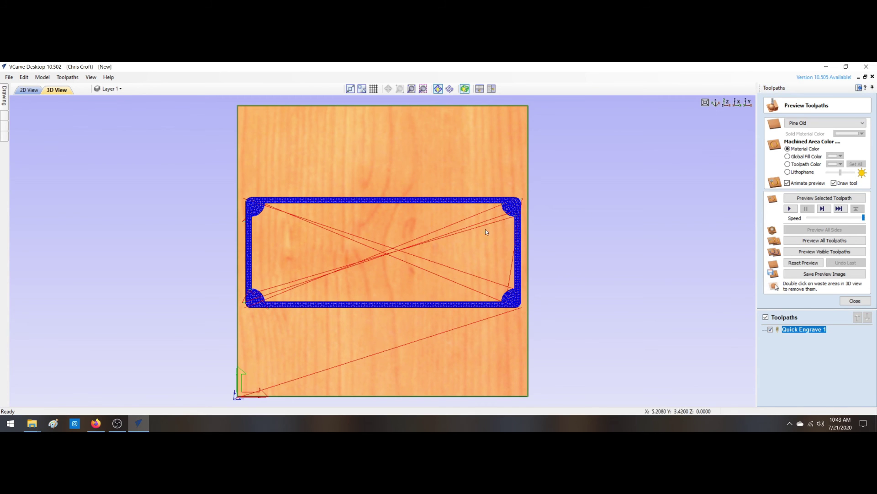
- Reopen the Quick Engrave 1 toolpath, add the four corner hole circles to its selected vectors and recalculate it
left_click(855, 301)
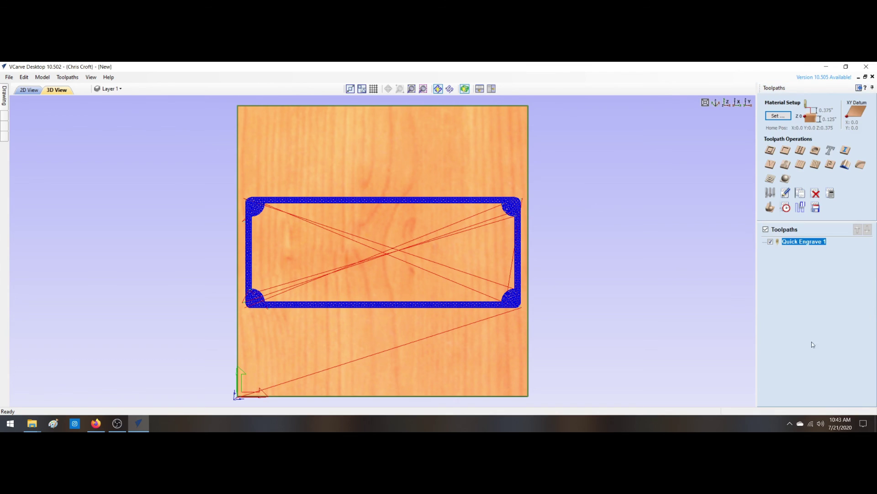
double_click(801, 242)
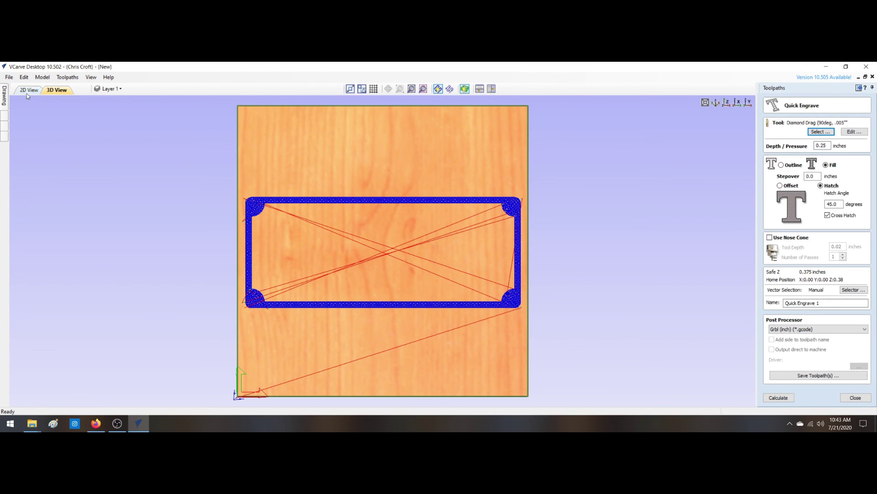
left_click(27, 90)
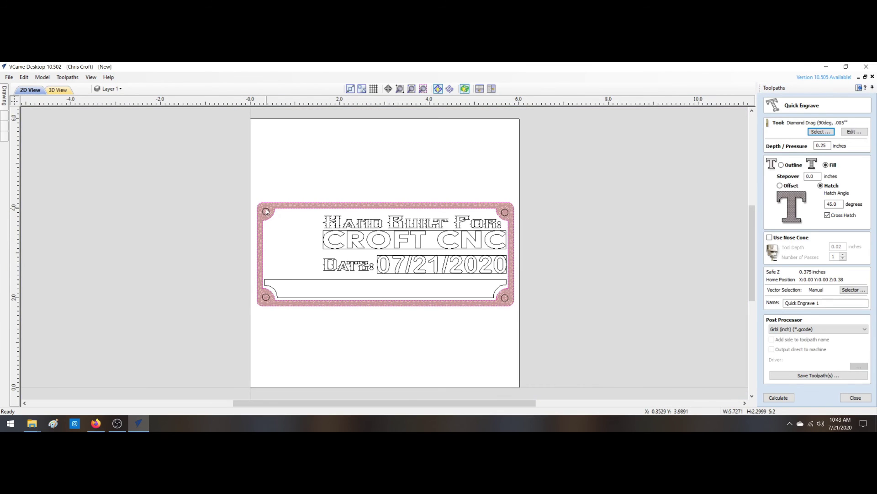
left_click(505, 212, "shift")
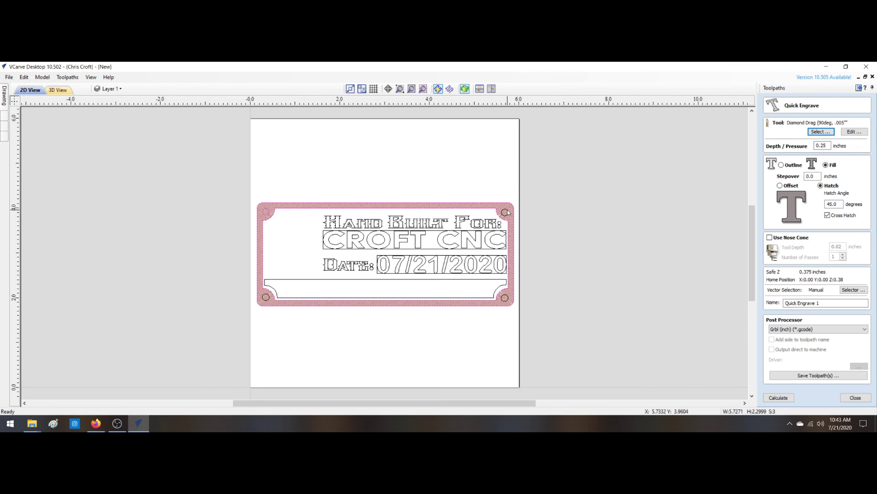
left_click(505, 298, "shift")
left_click(266, 297, "shift")
left_click(779, 398)
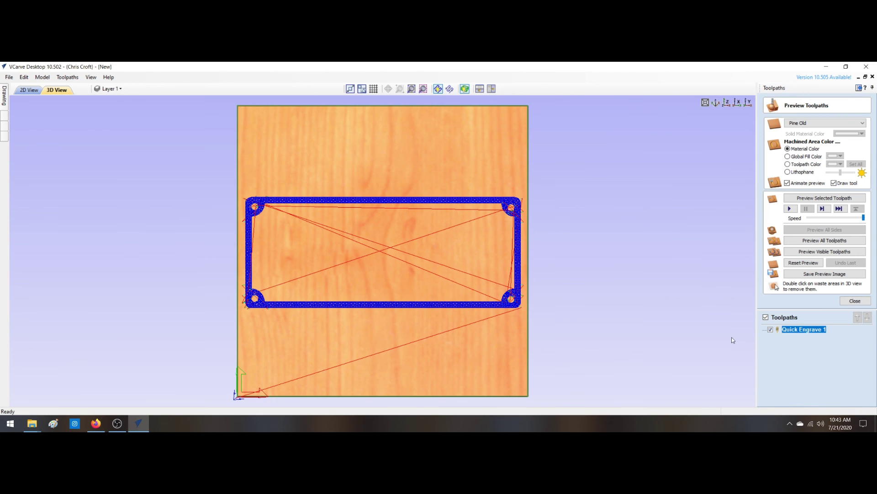
- Create a Quick Engrave toolpath for the "Hand Built For:" text with the same cross-hatch settings and show it together with the border toolpath
left_click(856, 301)
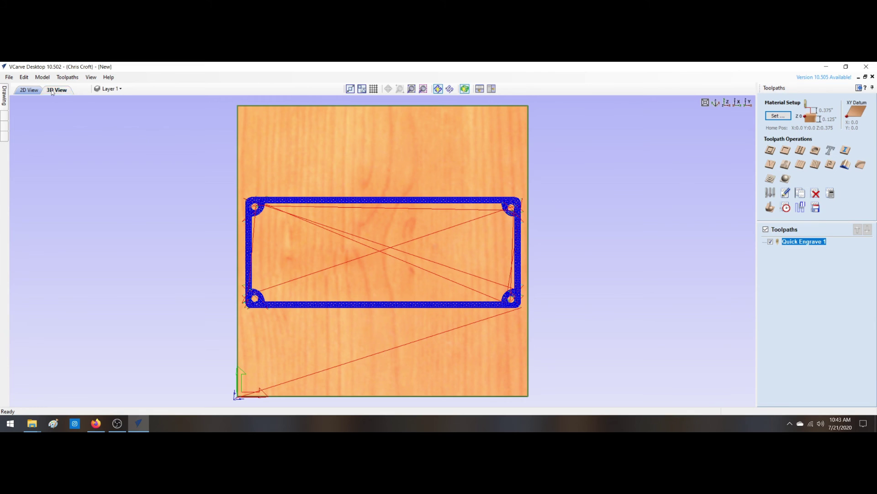
left_click(37, 90)
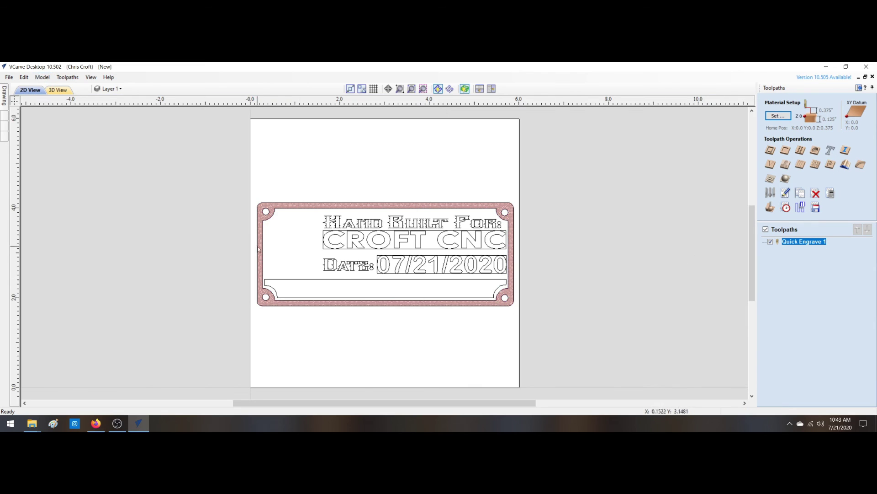
left_click_drag(310, 196, 507, 231)
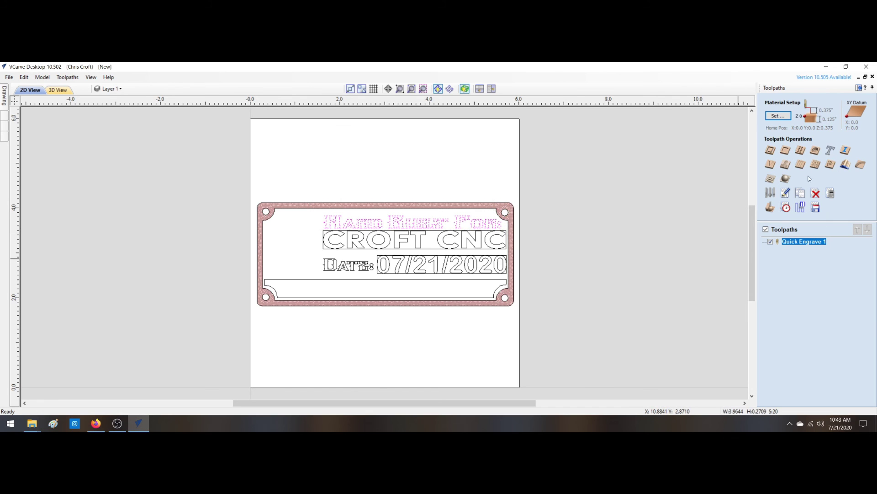
left_click(831, 151)
left_click(779, 398)
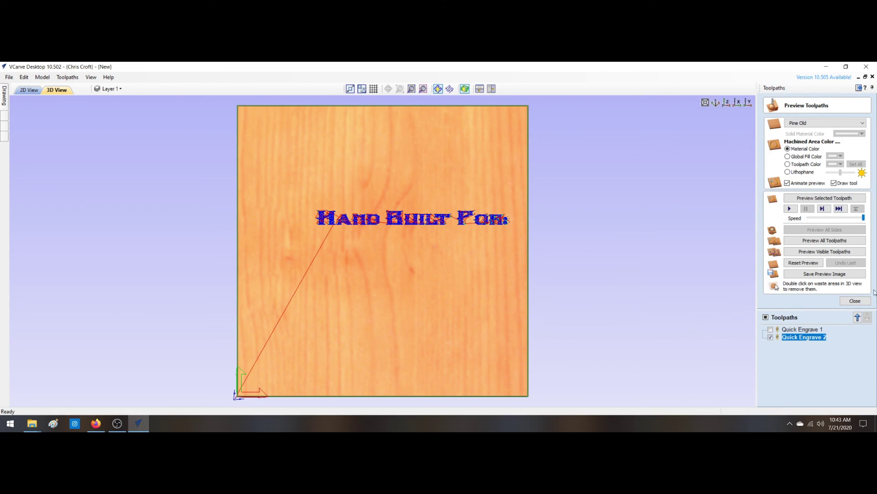
left_click(770, 329)
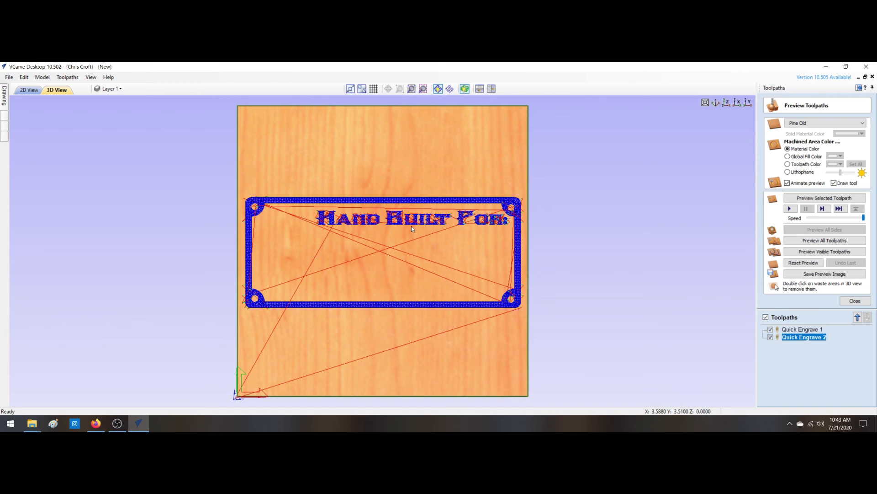
- Select the rectangle around "CROFT CNC" together with all of the letter outlines inside it
left_click(28, 89)
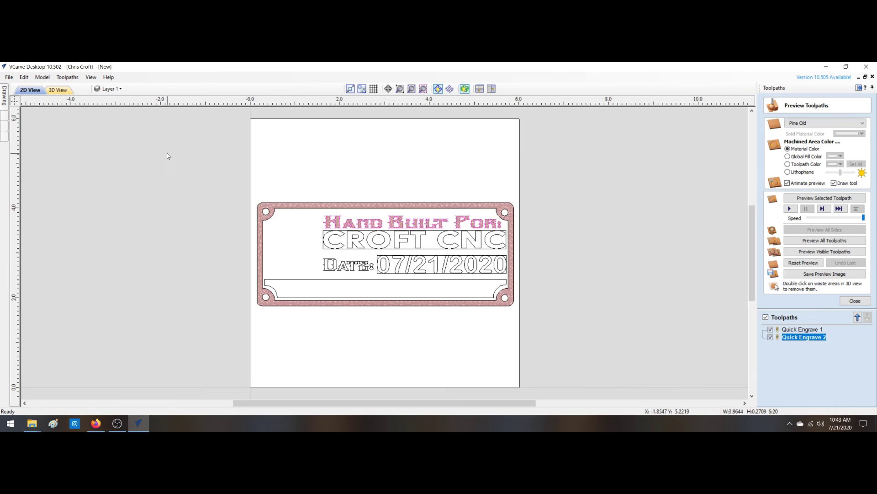
left_click(328, 234)
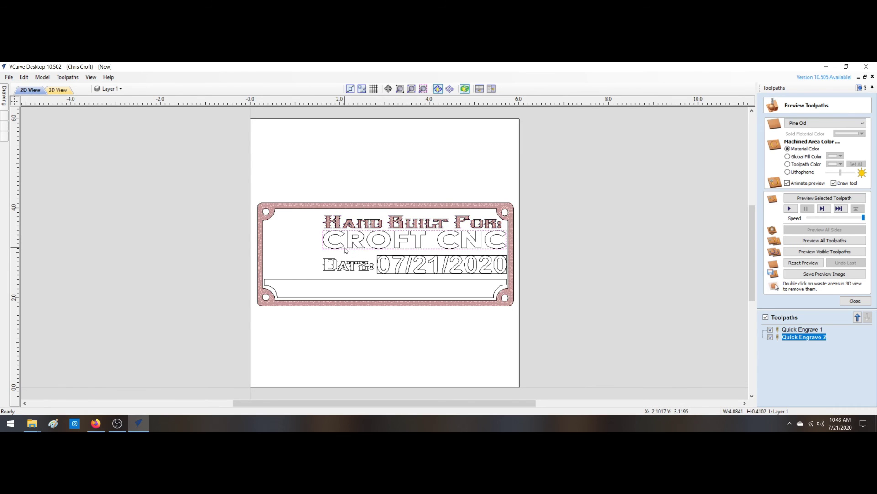
left_click(339, 247)
left_click(360, 245, "shift")
left_click(374, 246, "shift")
left_click(401, 244, "shift")
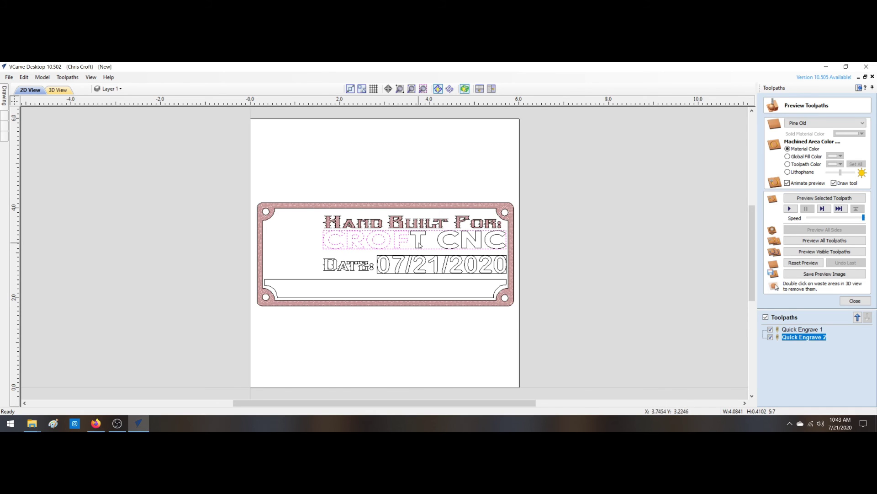
left_click(417, 244, "shift")
left_click(440, 245, "shift")
left_click(463, 246, "shift")
left_click(487, 245, "shift")
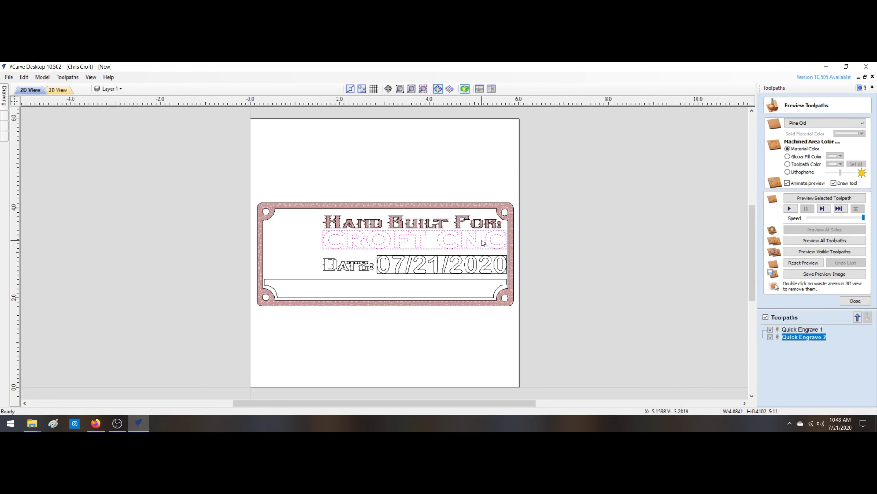
- Calculate a Quick Engrave toolpath for the selected "CROFT CNC" rectangle and letters with the same diamond drag settings
left_click(855, 301)
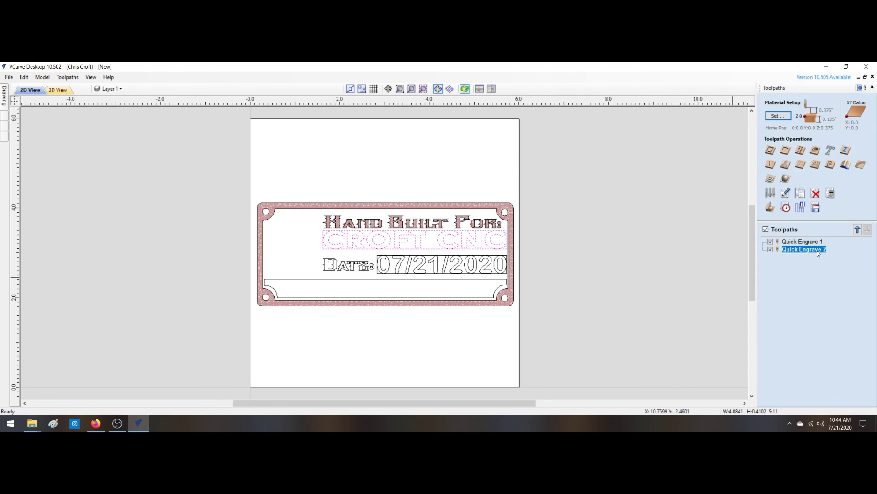
left_click(830, 150)
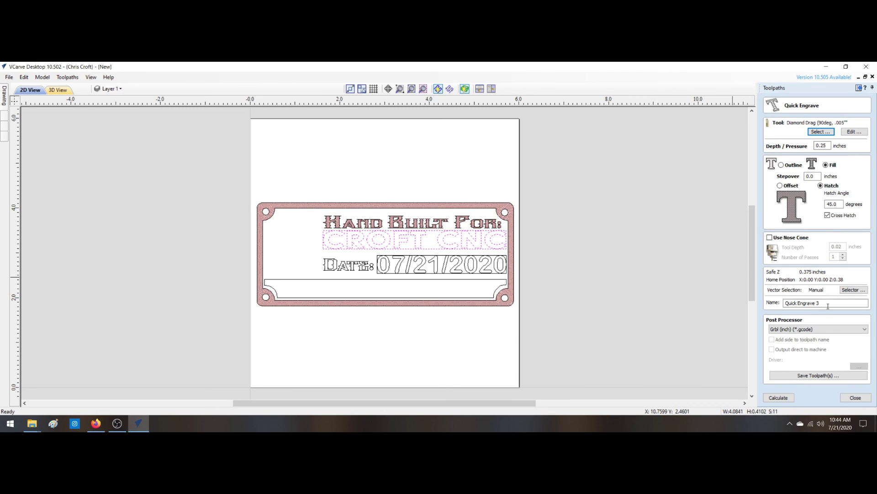
left_click(778, 397)
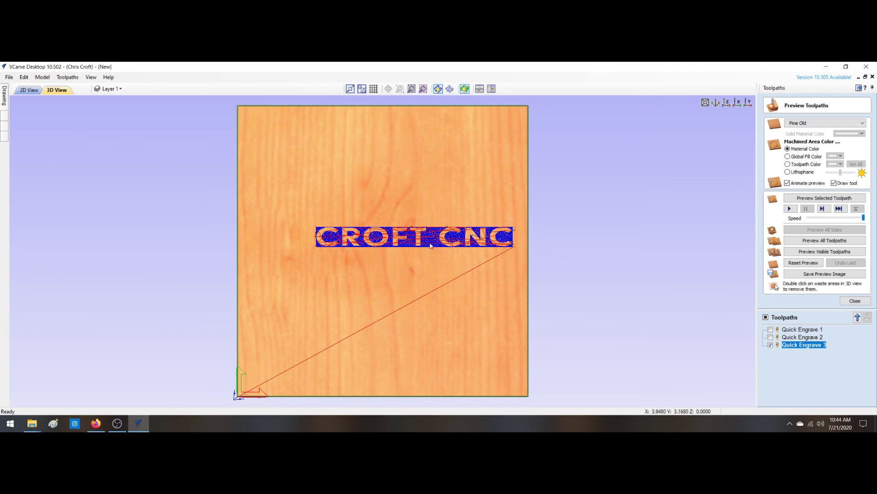
left_click(855, 301)
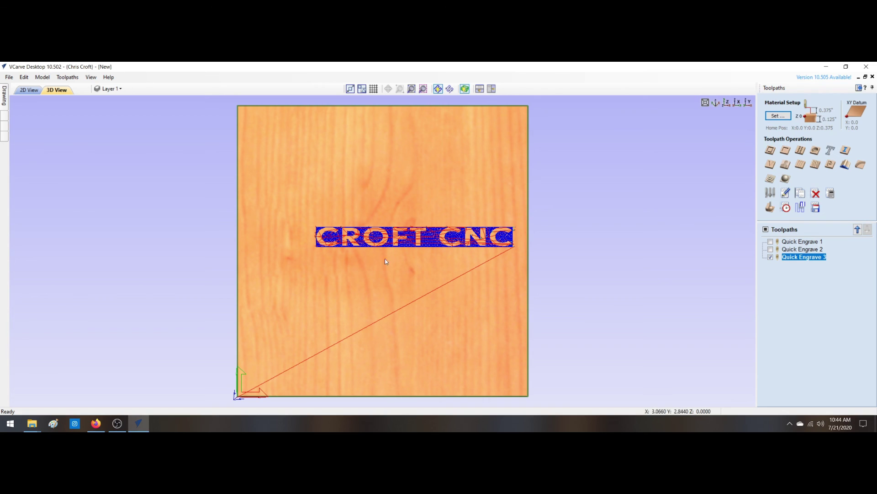
- Select the "Date:" lettering and calculate a Quick Engrave toolpath for it with the same settings
left_click(29, 90)
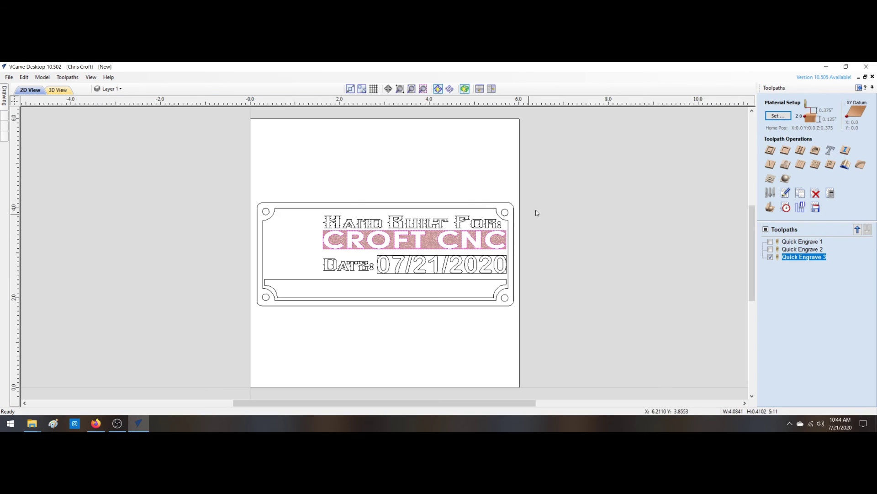
left_click_drag(320, 257, 376, 279)
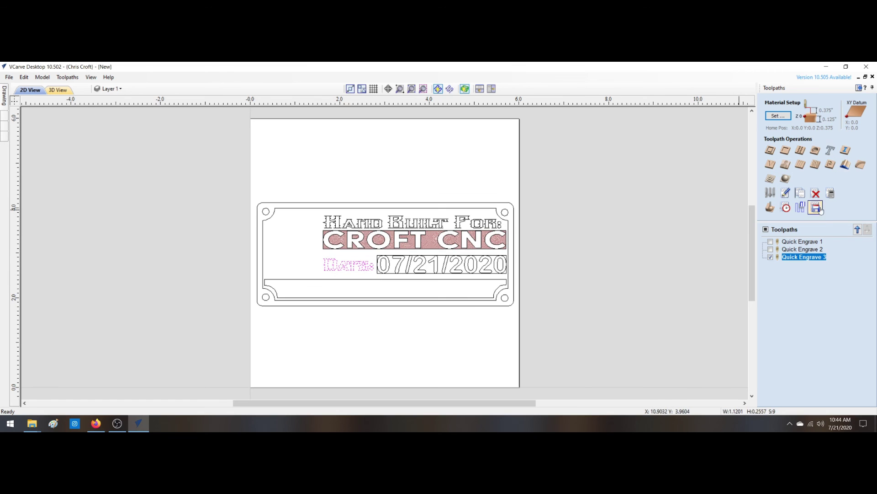
left_click(831, 150)
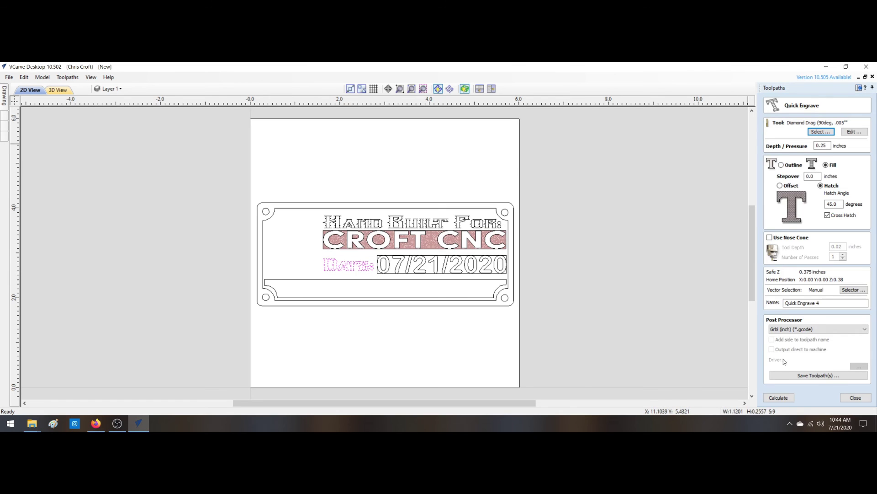
left_click(787, 398)
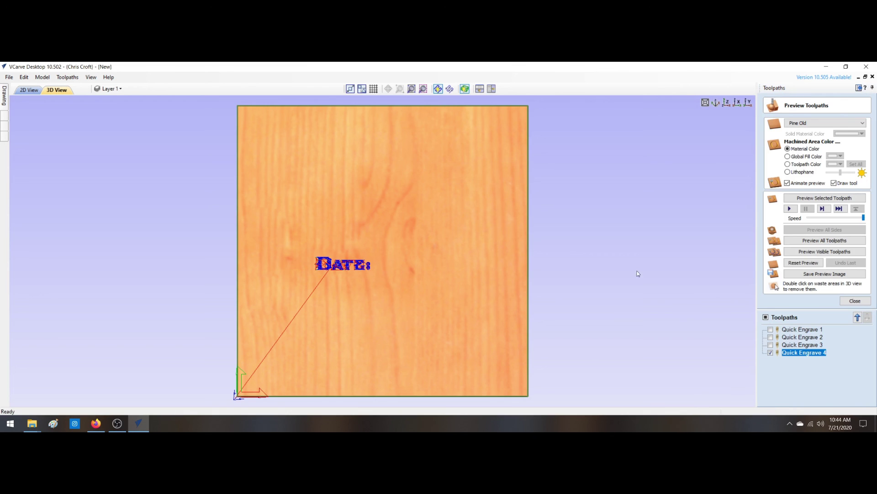
left_click(855, 301)
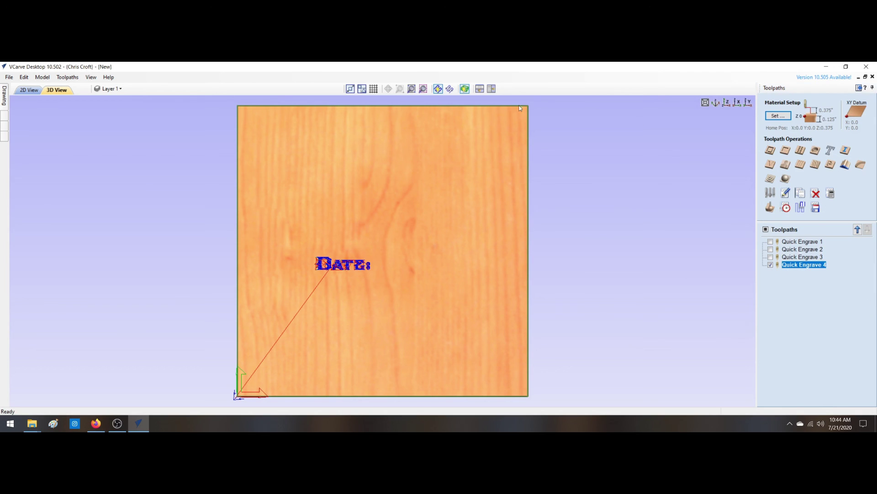
- Try to calculate a Quick Engrave toolpath for the notched panel outline along the plate's lower edge
left_click(29, 90)
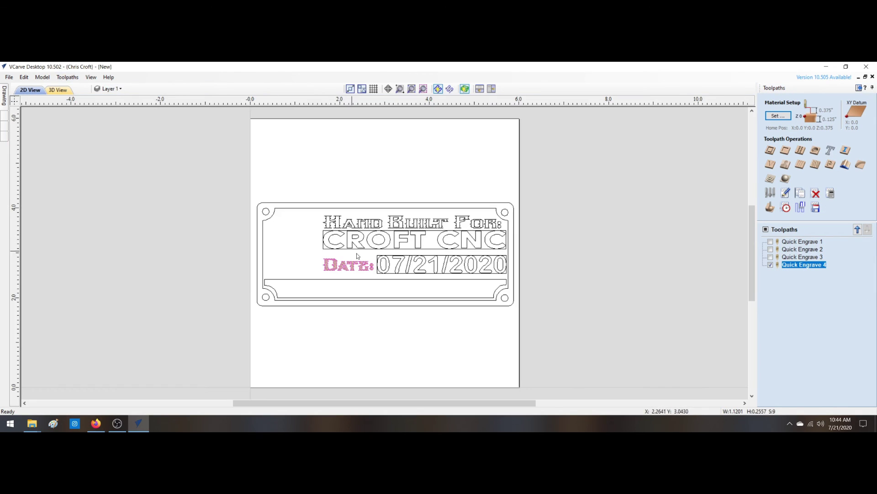
left_click(393, 284)
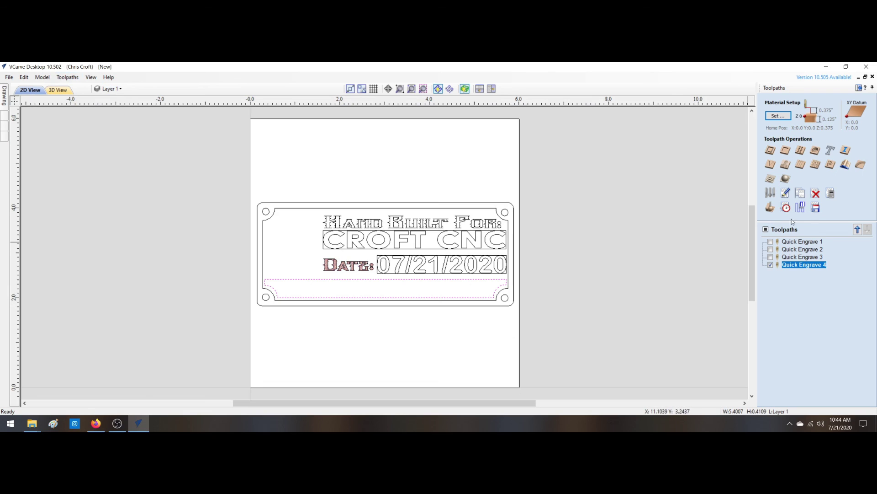
left_click(835, 151)
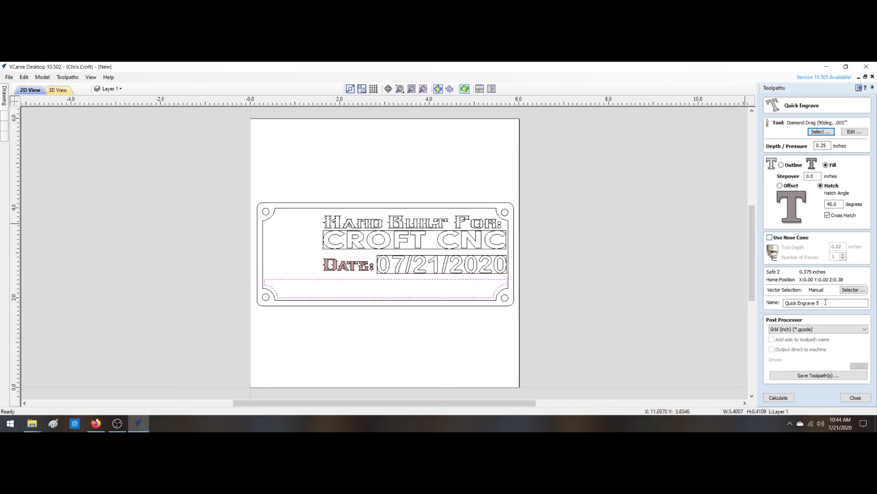
left_click(779, 397)
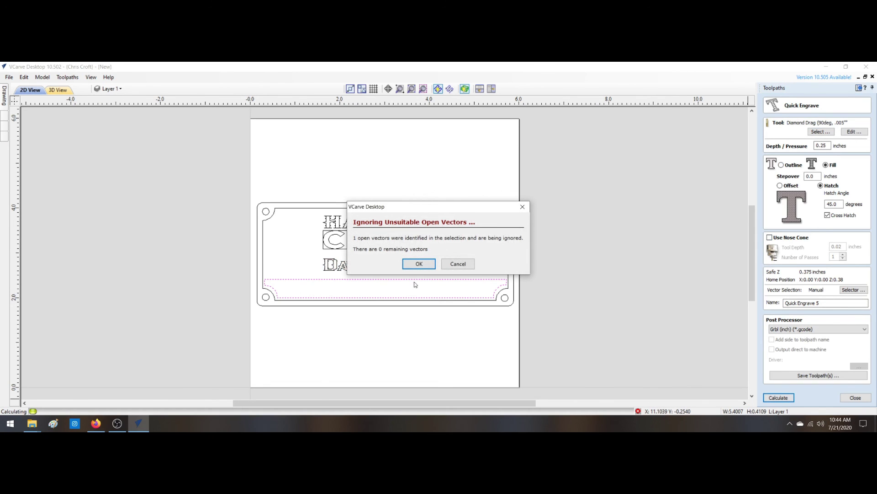
left_click(419, 264)
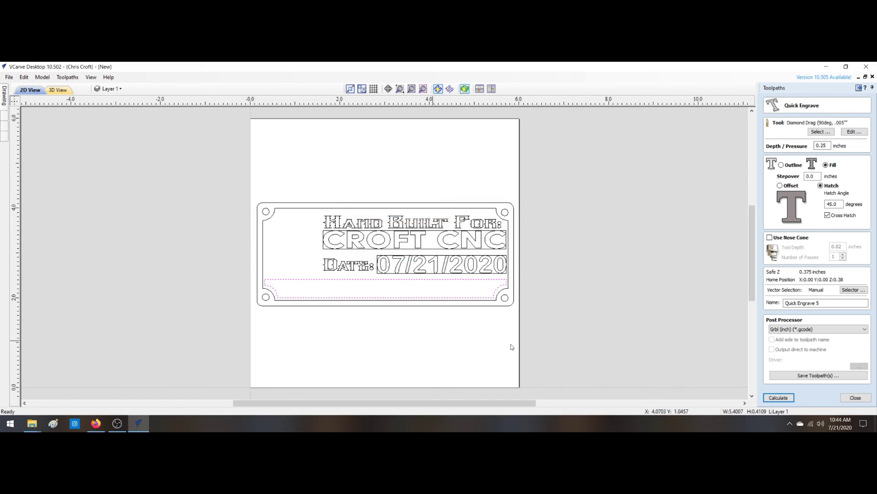
left_click(780, 398)
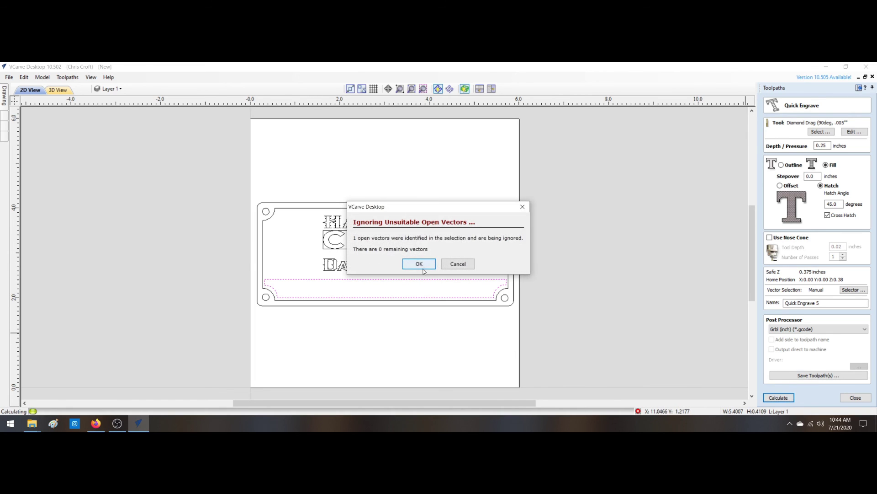
left_click(421, 265)
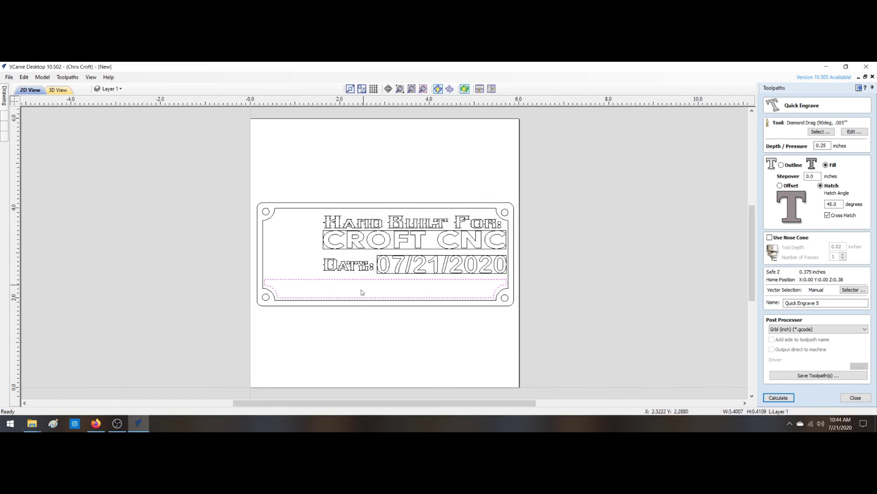
left_click(379, 337)
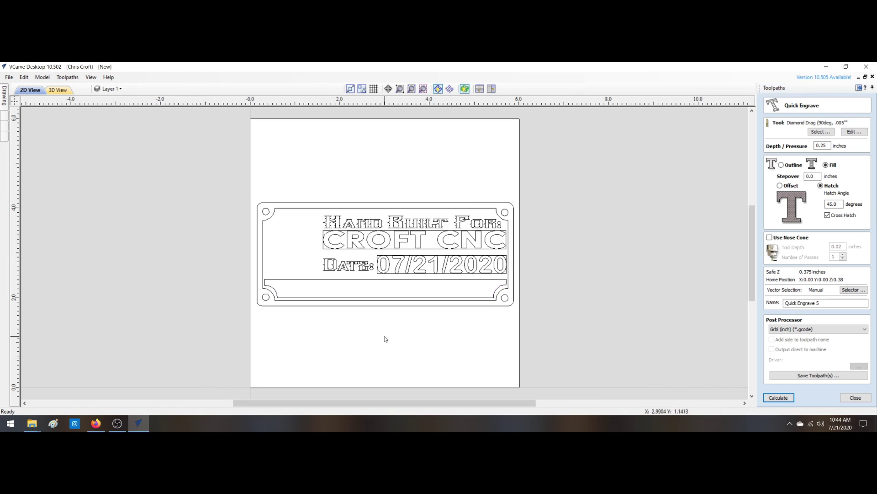
- Try to close the lower notched panel outline with Join Vectors, using tolerances of .005 and .010 inches
left_click(859, 88)
left_click(434, 280)
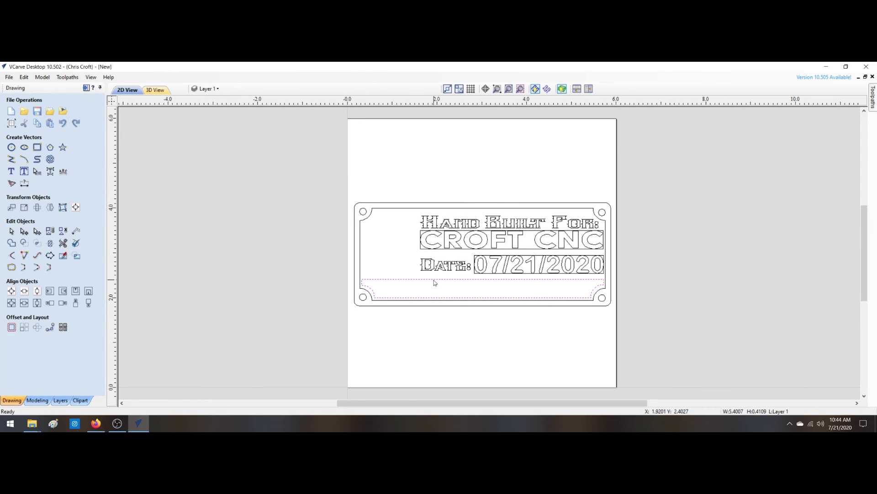
left_click(12, 268)
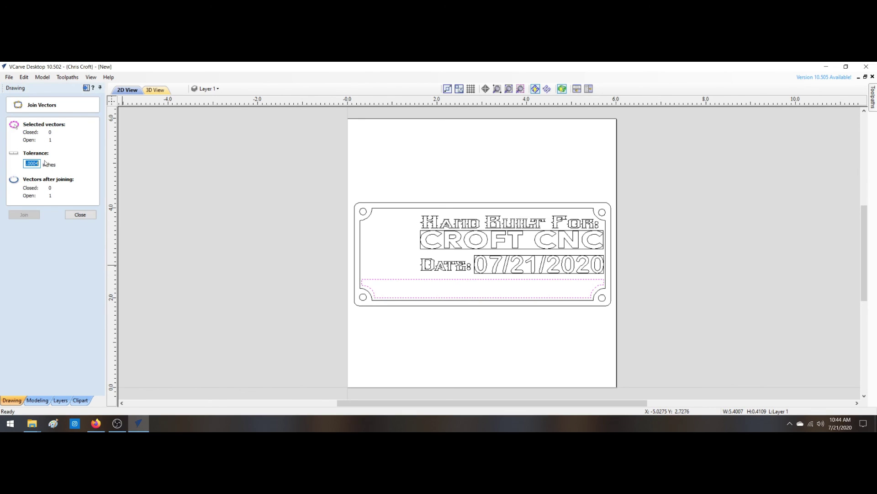
left_click_drag(40, 163, 33, 163)
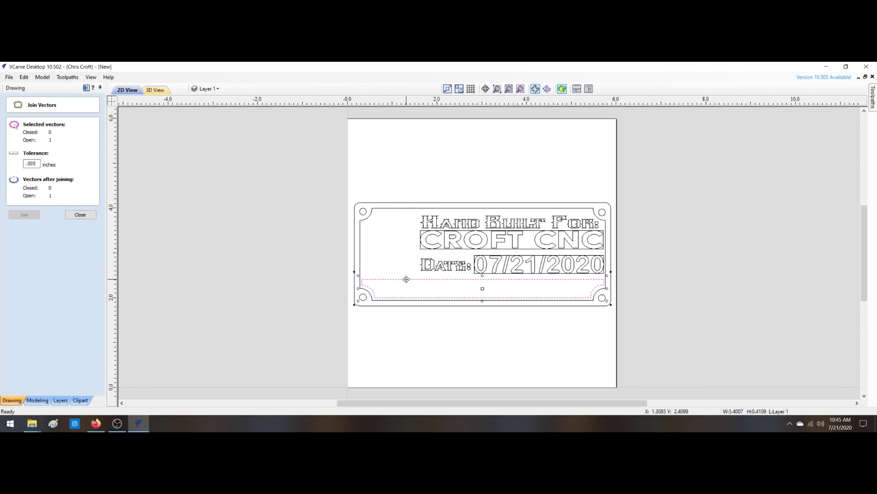
double_click(38, 163)
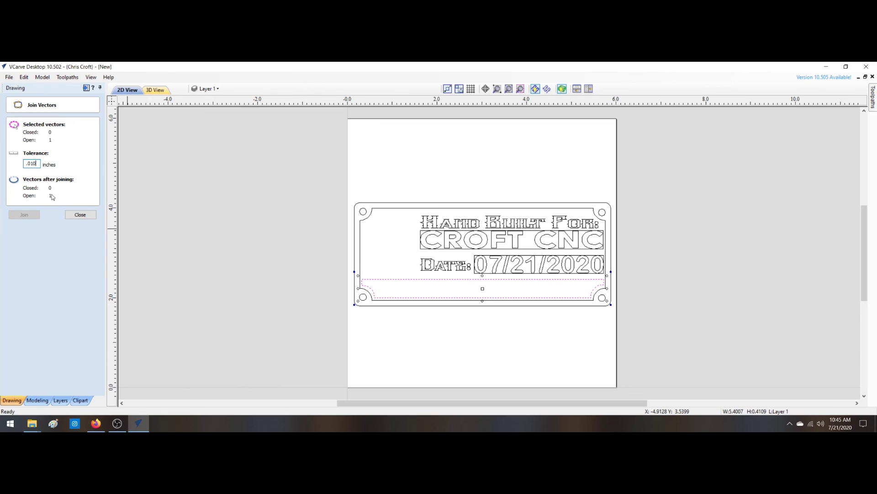
key("Return")
left_click(401, 282)
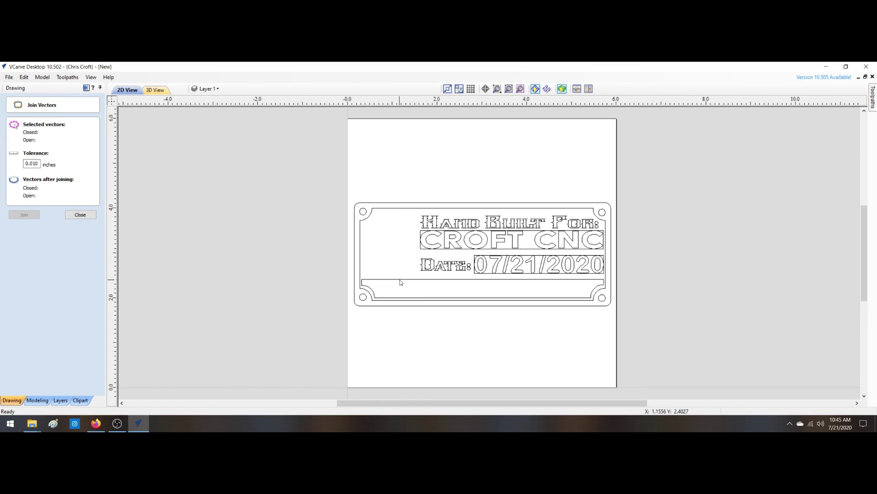
left_click(401, 282)
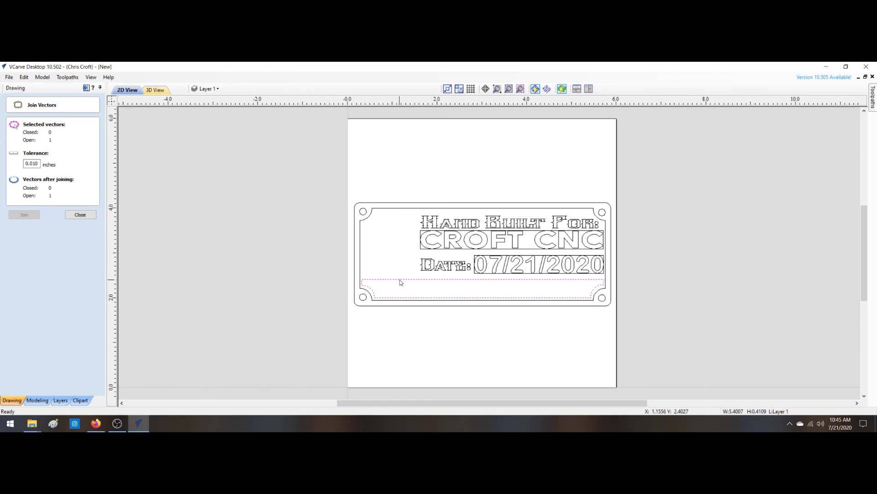
left_click(78, 215)
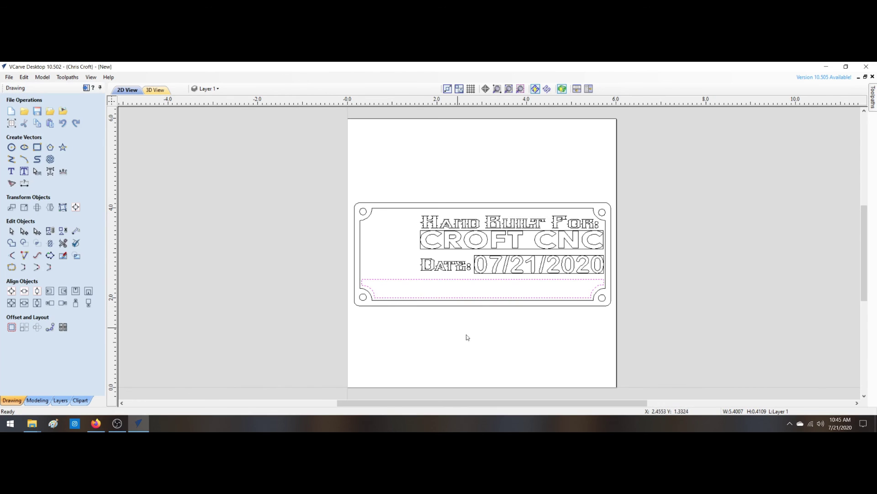
- Check the lower notched panel outline for zero-length spans, overlaps and intersections with the Vector Validator
left_click(480, 342)
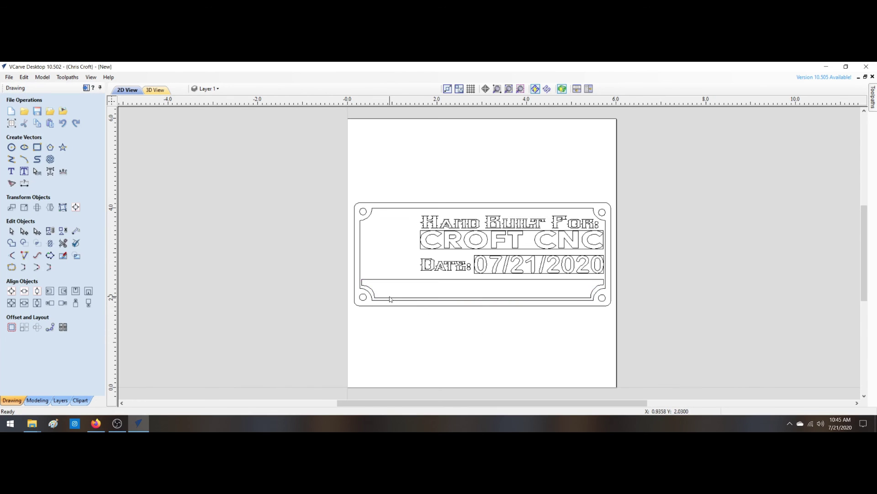
scroll(387, 300, "down", 3)
scroll(412, 285, "up", 6)
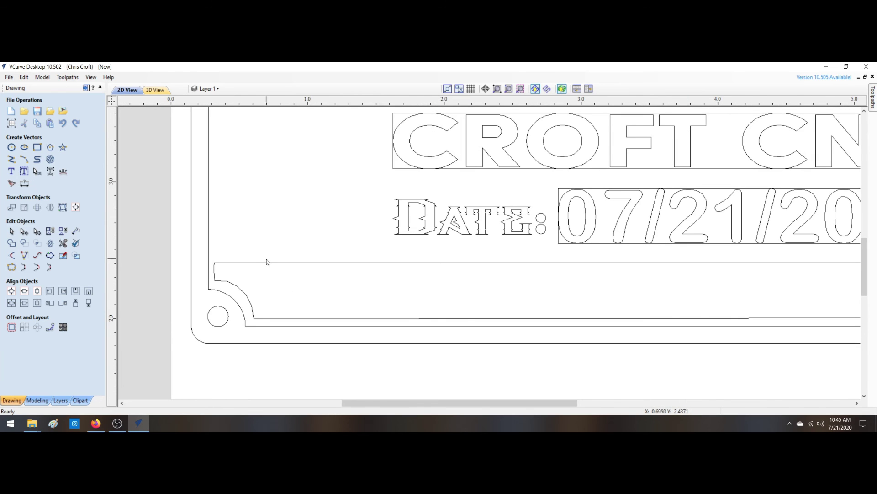
left_click(268, 264)
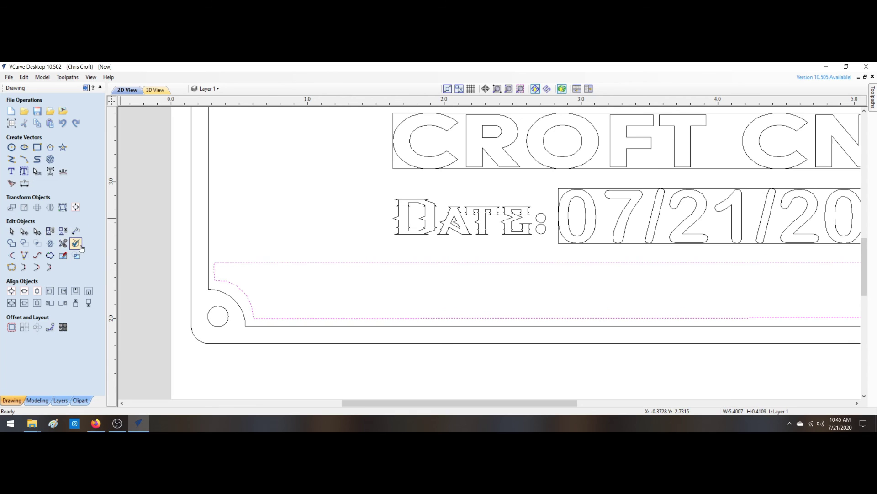
left_click(76, 243)
left_click(32, 247)
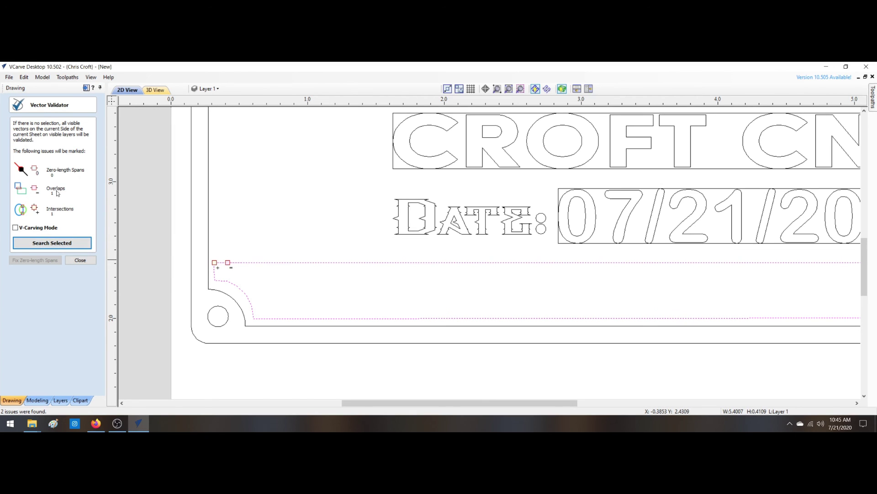
left_click(256, 254)
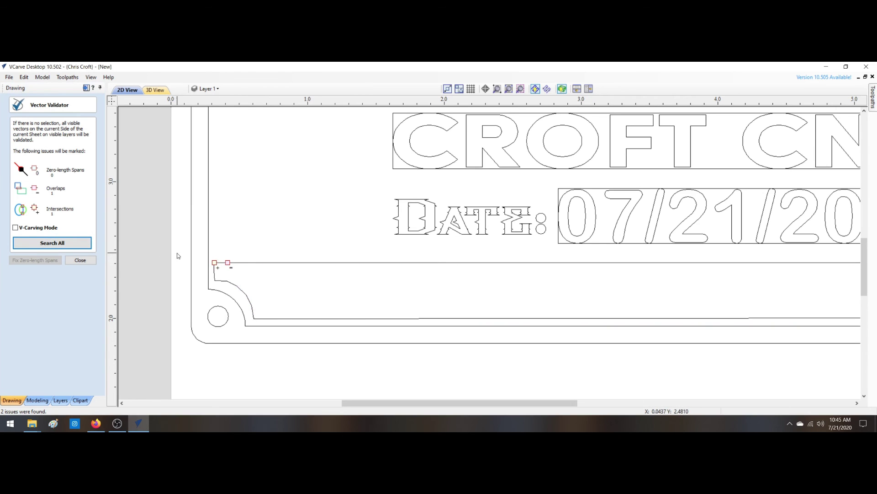
left_click(219, 262)
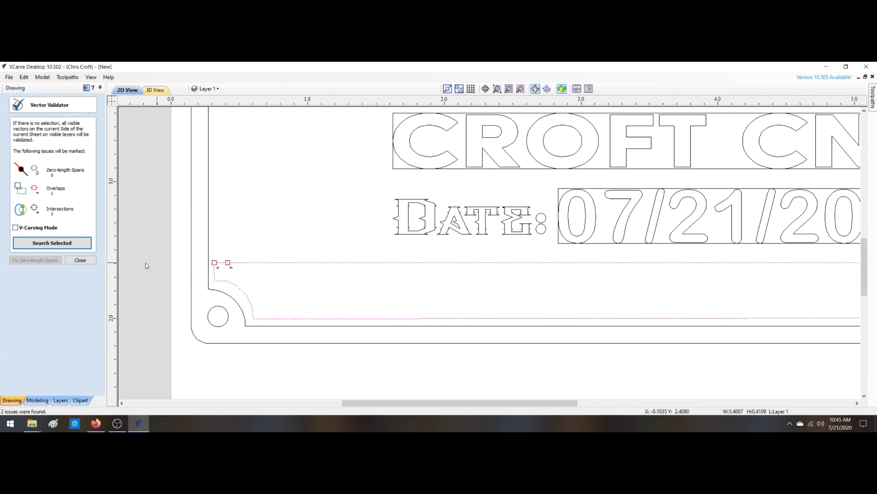
left_click(80, 260)
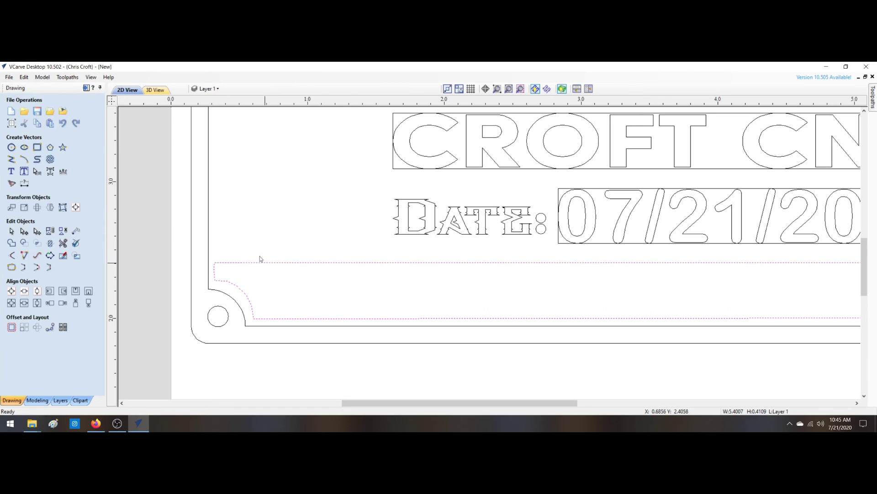
- Try to delete the start node on the lower panel outline's upper edge in node editing, and undo the deletion
left_click(24, 232)
scroll(234, 282, "up", 5)
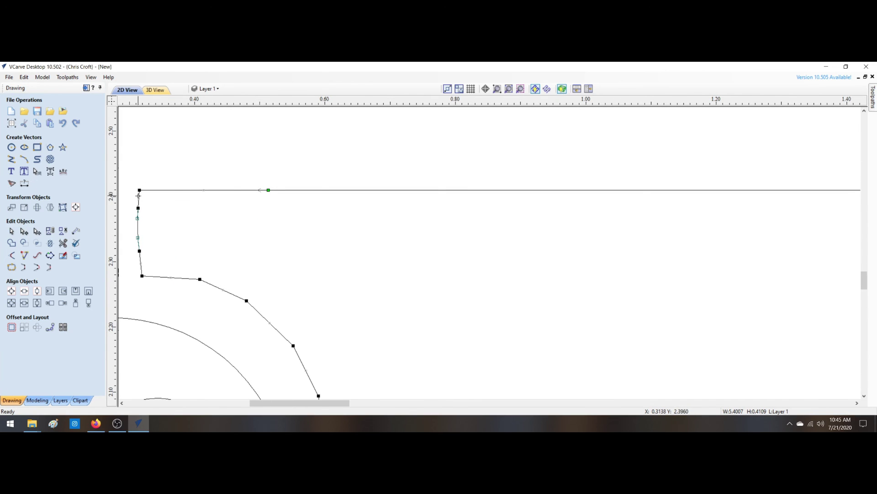
left_click(269, 190)
key("Delete")
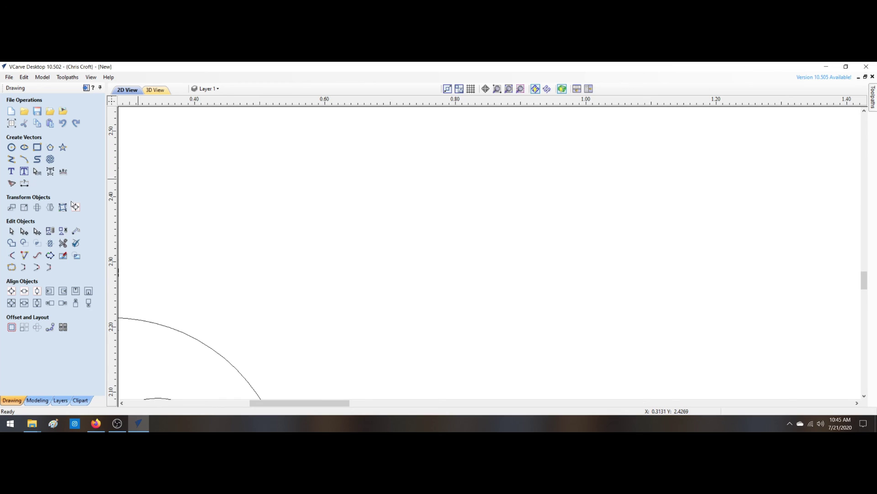
left_click(513, 92)
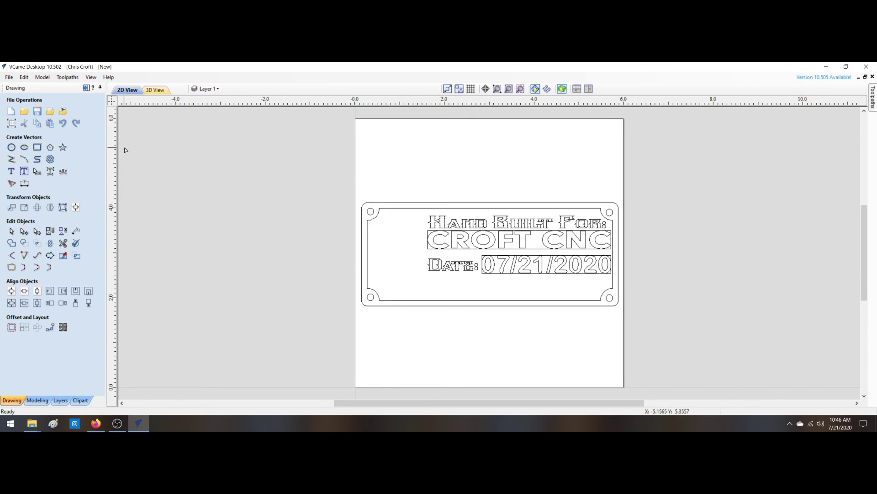
key("ctrl+z")
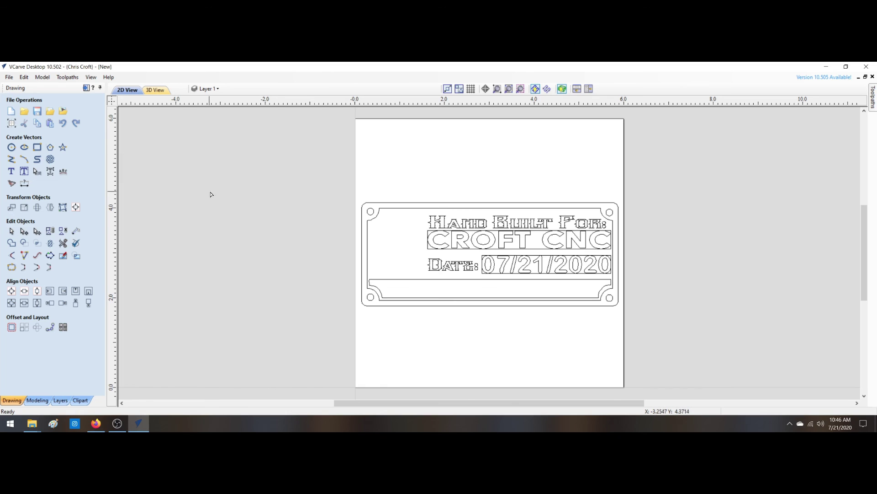
- Delete the node at the panel outline's upper-left corner and move the start node onto the open endpoint there
scroll(432, 301, "up", 6)
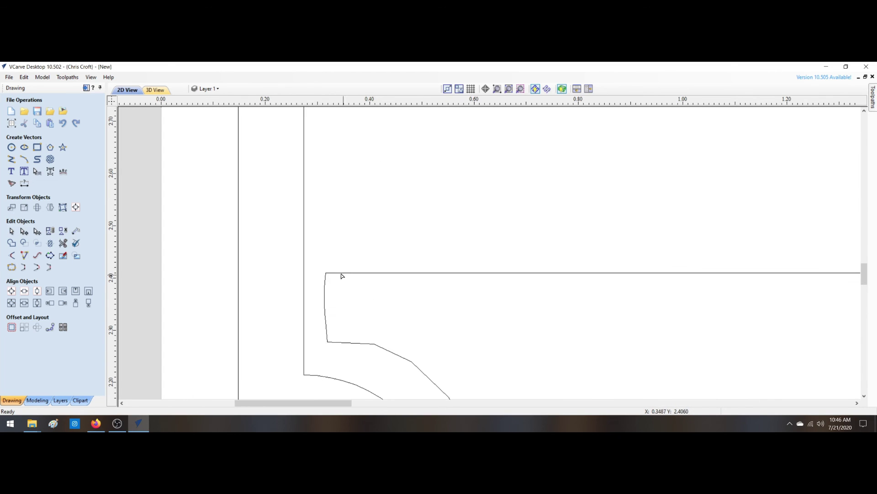
left_click(339, 274)
right_click(325, 272)
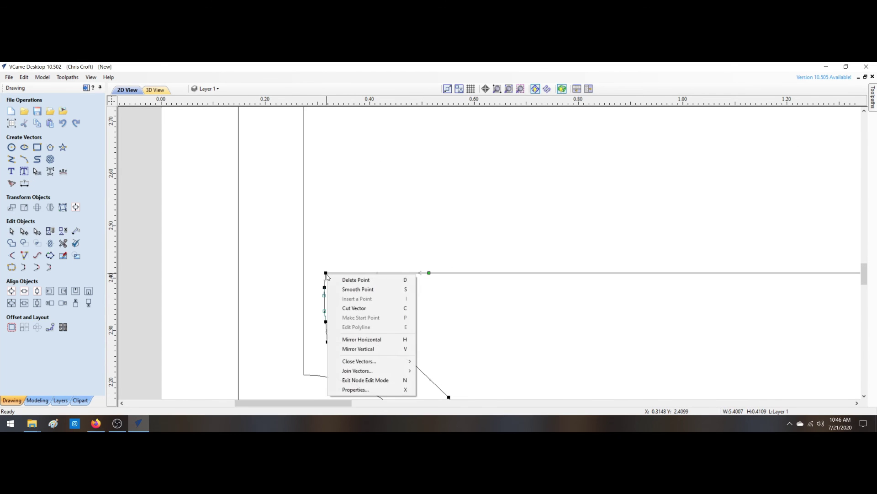
left_click(341, 280)
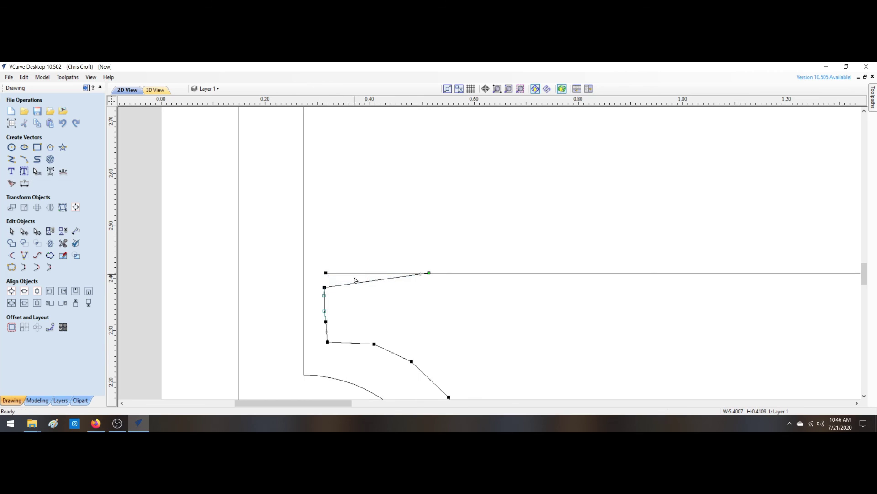
left_click(429, 272)
left_click_drag(326, 273, 325, 273)
left_click(397, 312)
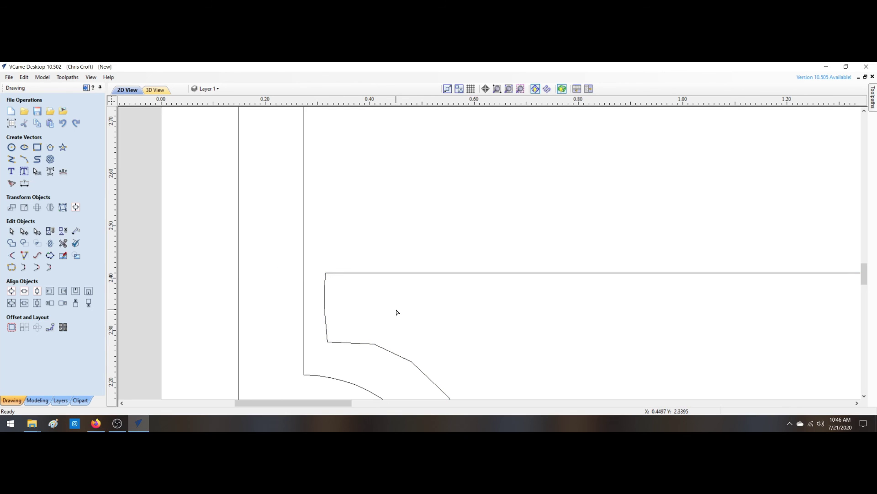
left_click(402, 273)
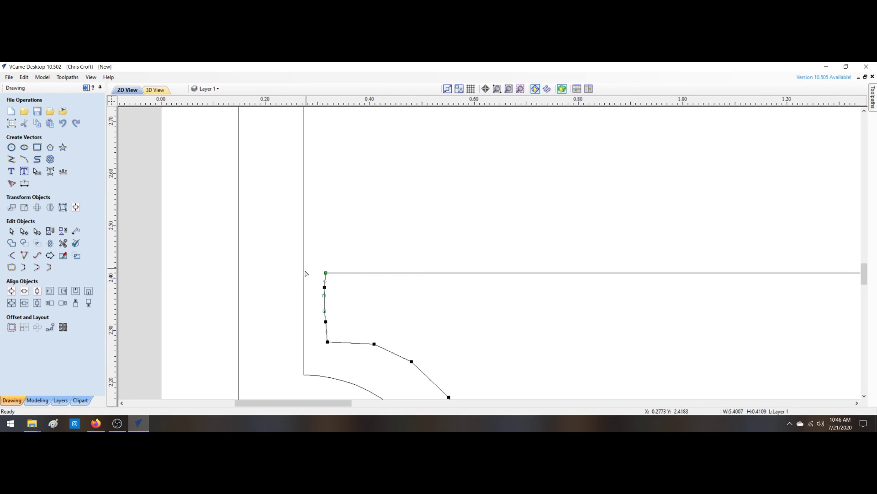
- Validate the edited lower panel outline again with the Vector Validator
left_click(76, 243)
left_click(69, 247)
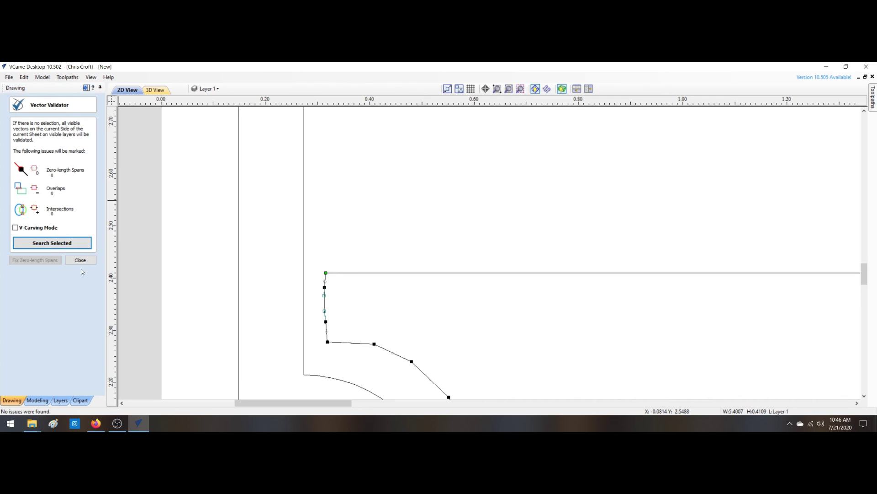
left_click(81, 261)
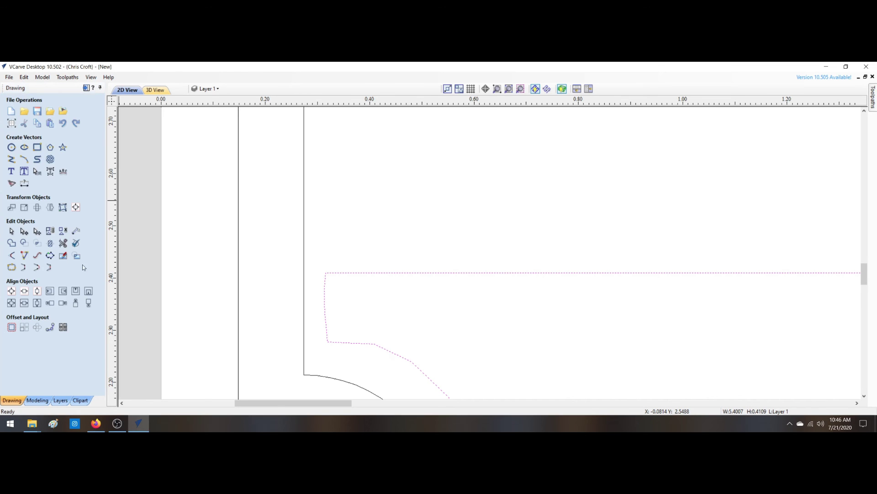
- Join the lower panel outline with Join Vectors at a tolerance of 0.01 inches
left_click(12, 267)
left_click(25, 215)
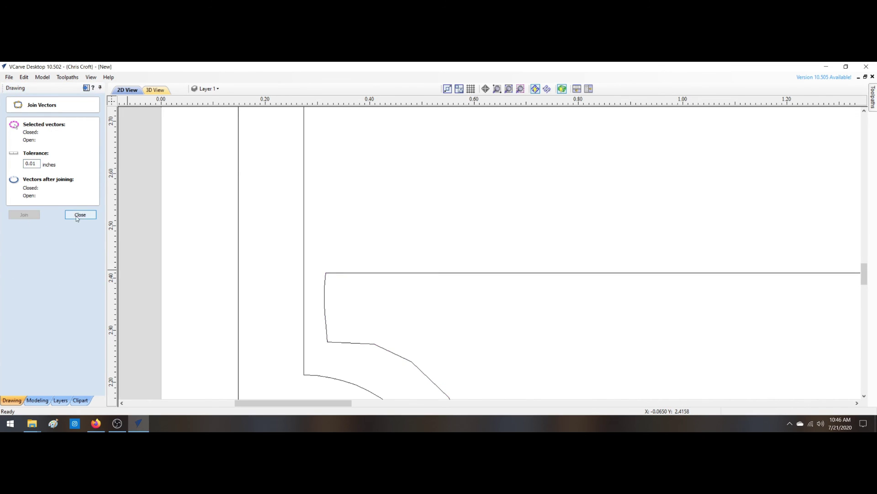
left_click(80, 215)
- Select the repaired lower panel outline and calculate a Quick Engrave toolpath for it with the same diamond drag cross-hatch settings
left_click(510, 89)
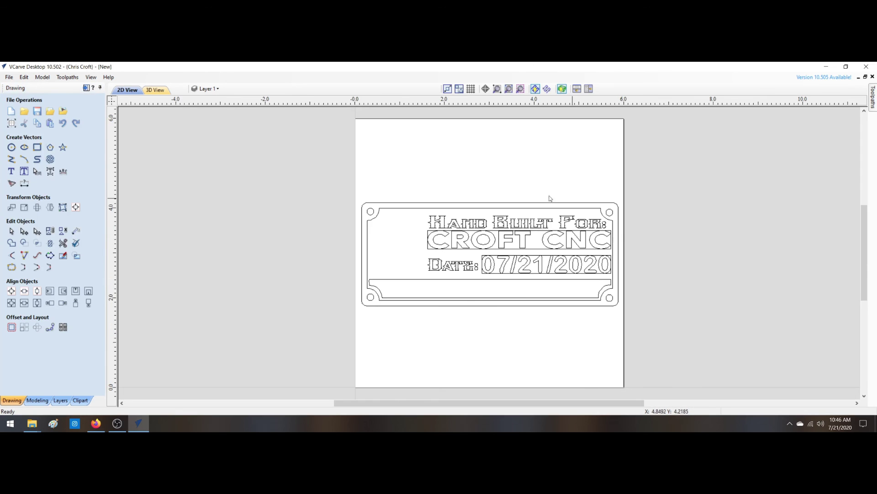
left_click(535, 279)
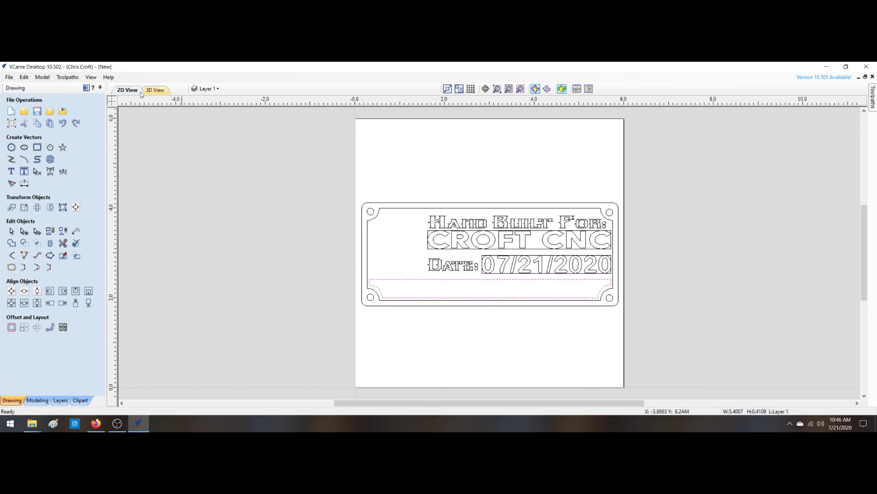
left_click(85, 88)
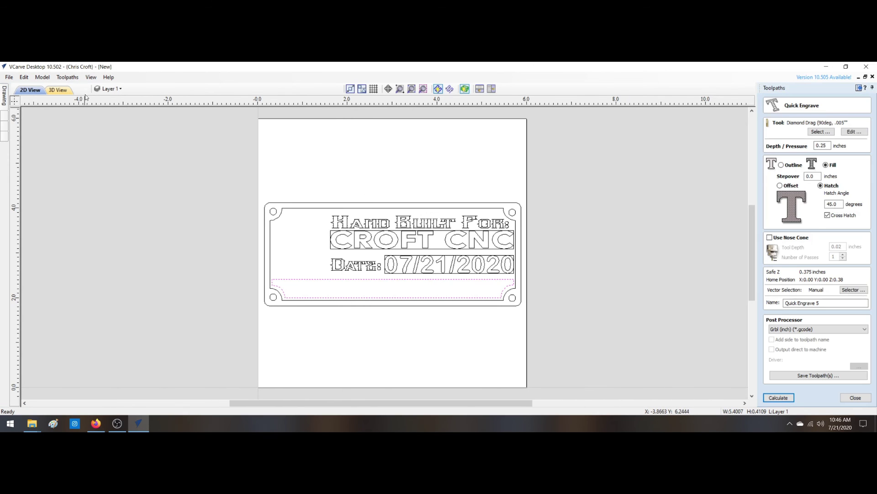
left_click(782, 398)
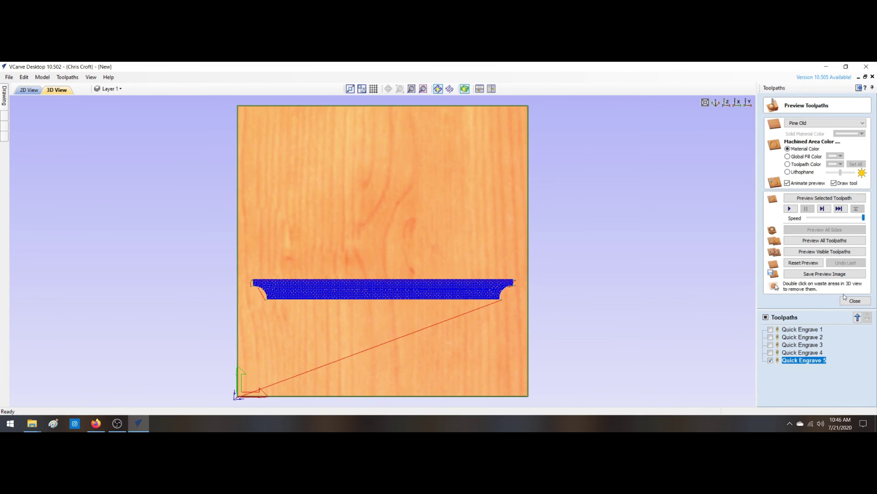
left_click(853, 303)
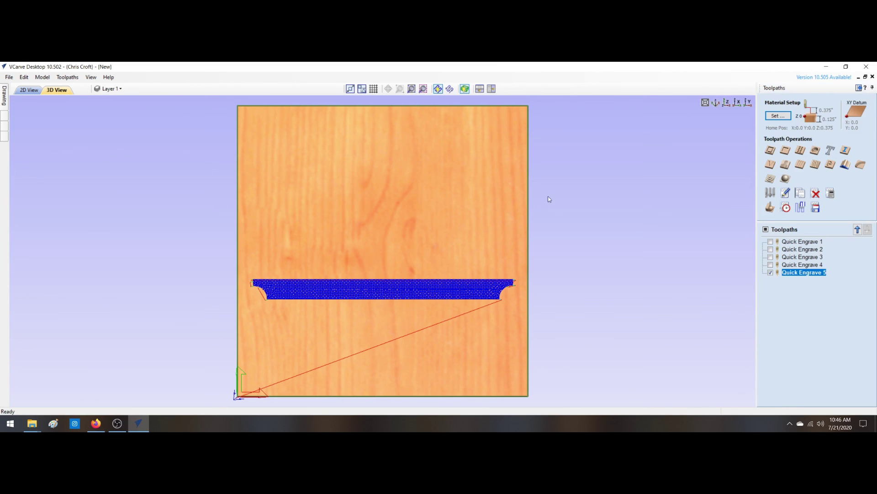
- Select the "07/21/2020" text with its surrounding rectangle and calculate a Quick Engrave toolpath with the same diamond drag settings
left_click(30, 90)
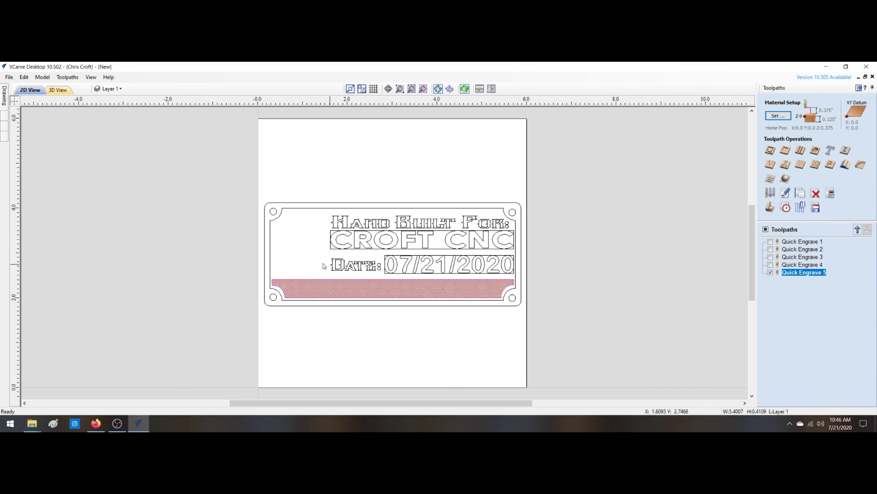
left_click(390, 260)
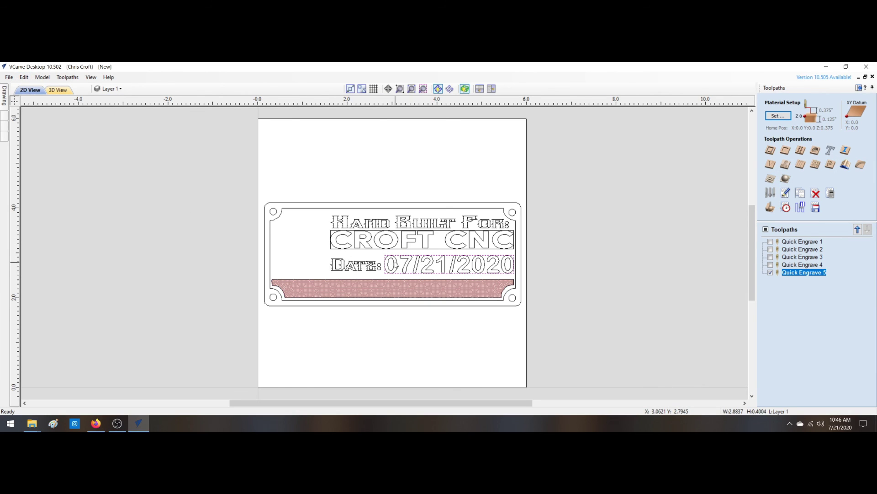
left_click(395, 264)
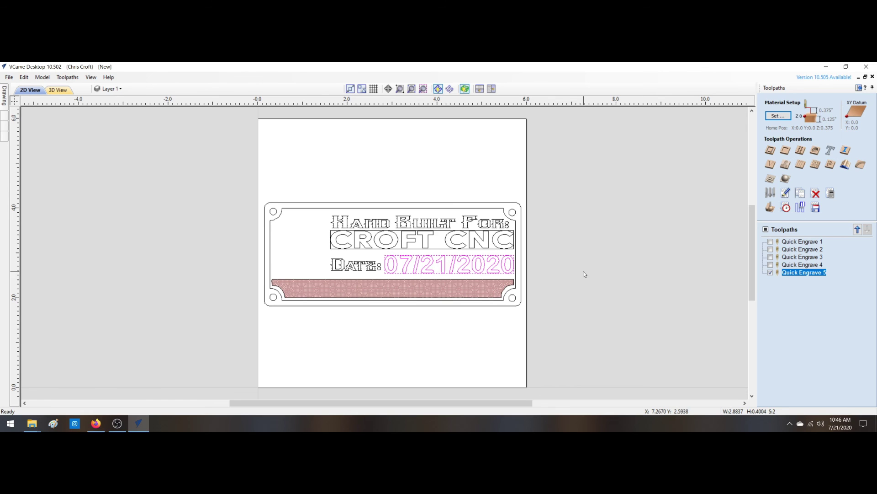
left_click(816, 151)
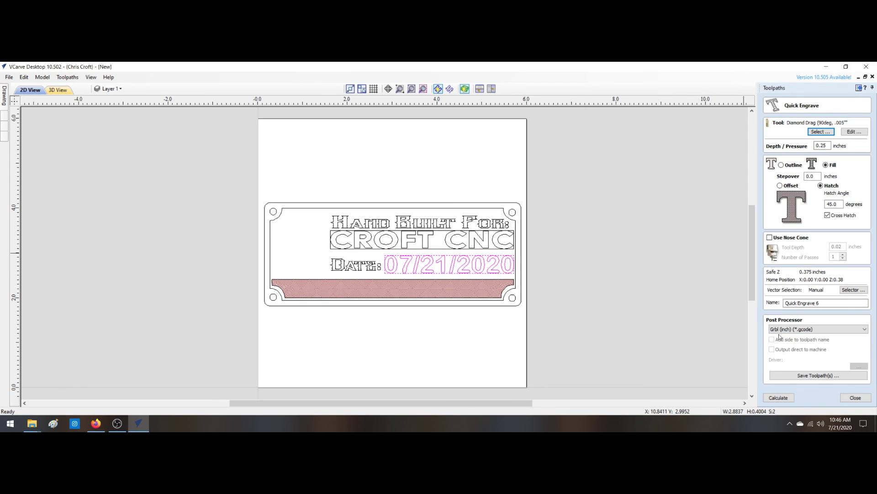
left_click(778, 397)
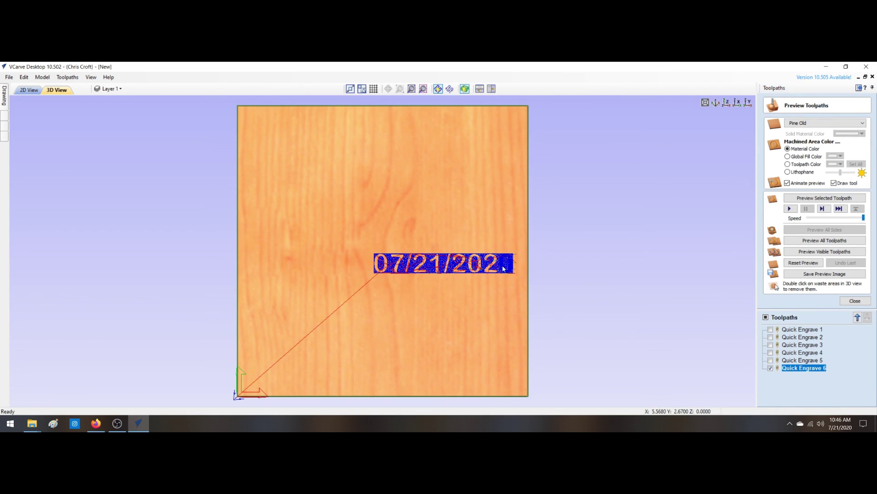
left_click(850, 301)
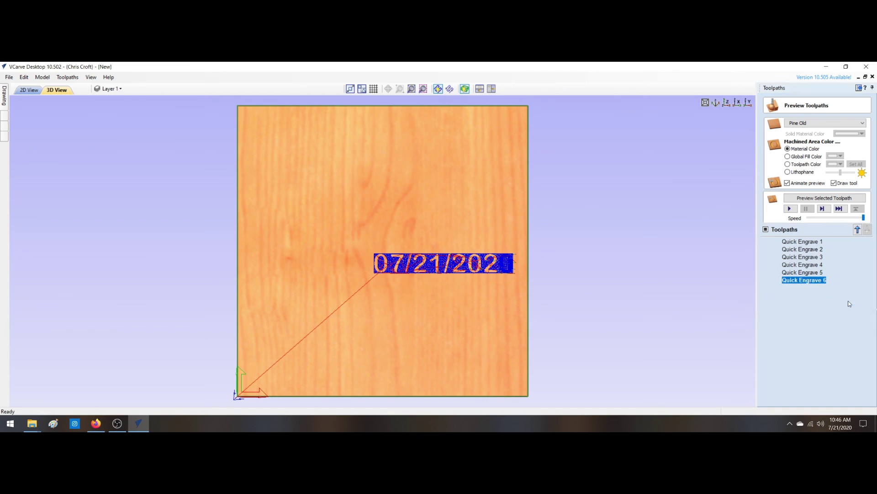
- Reopen the date's Quick Engrave 6 toolpath, reselect the "07/21/2020" text with its surrounding rectangle, and recalculate it
double_click(805, 280)
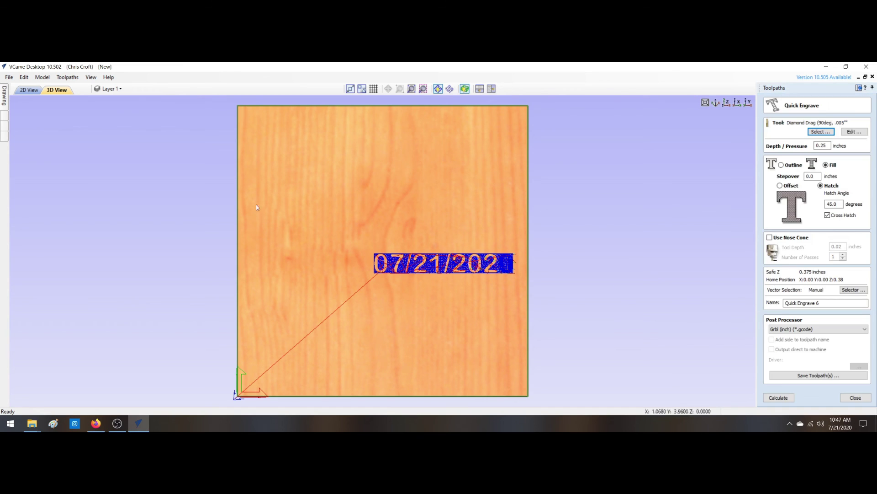
left_click(29, 90)
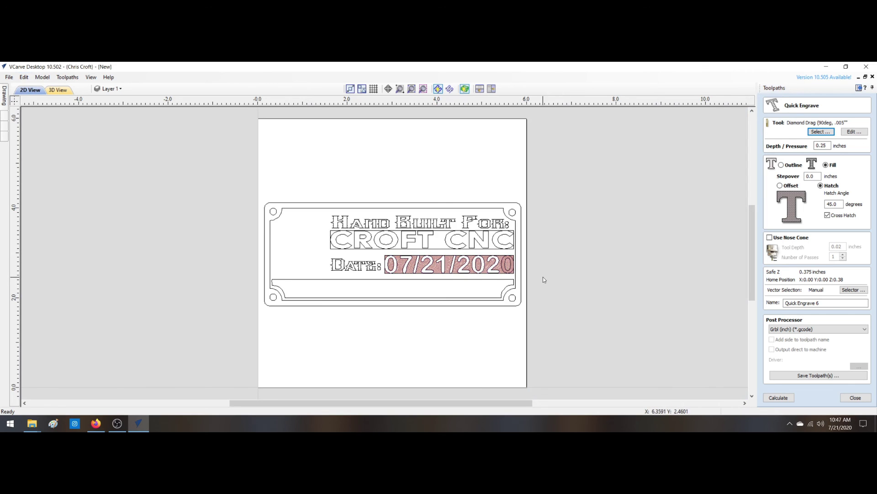
left_click(508, 273)
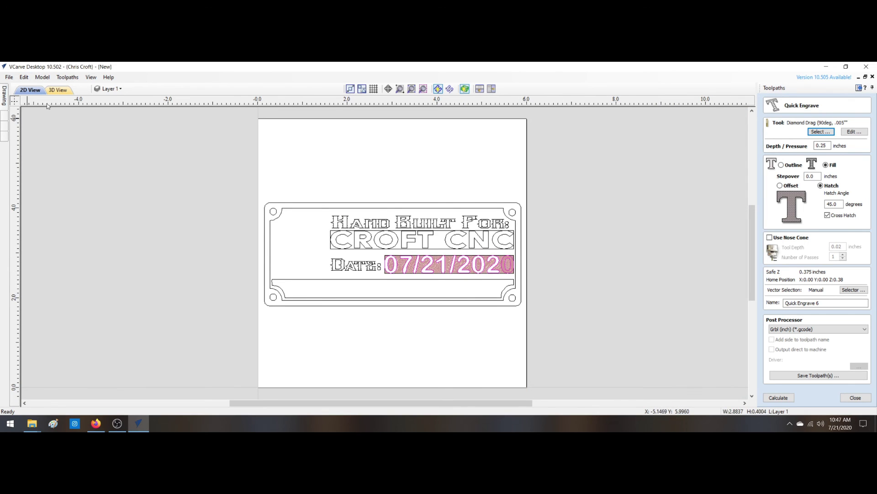
mouse_move(5, 98)
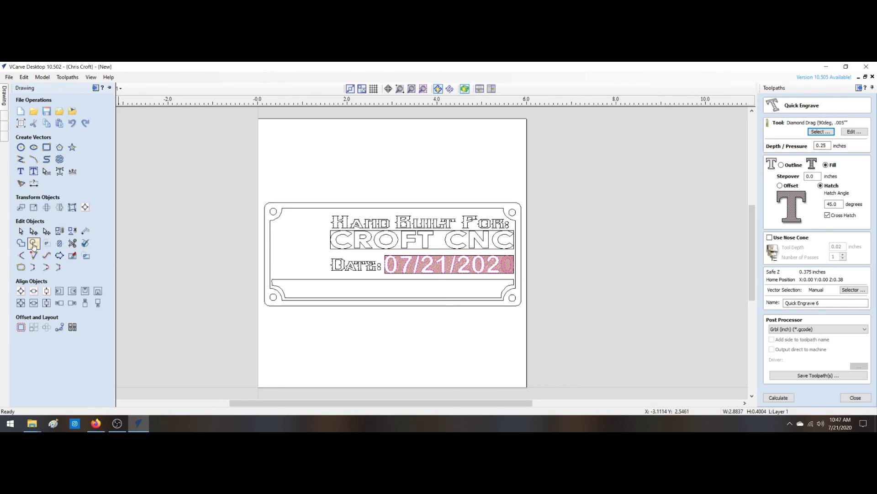
left_click(149, 250)
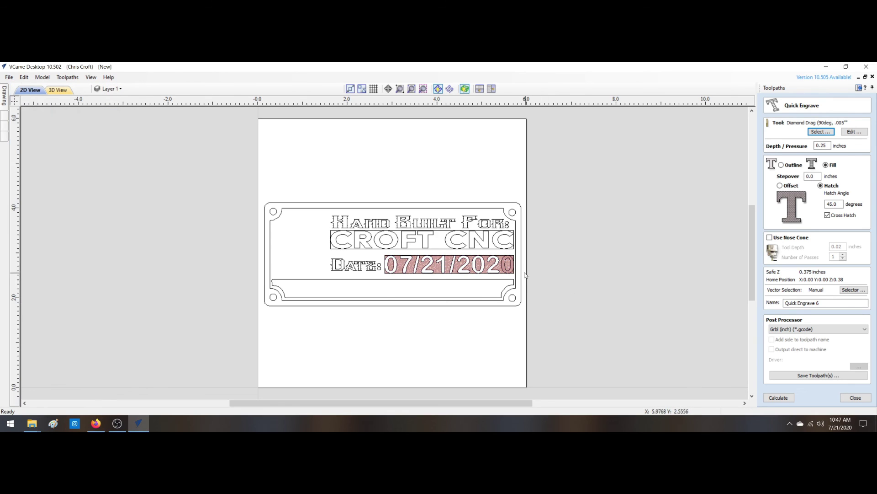
left_click(423, 260)
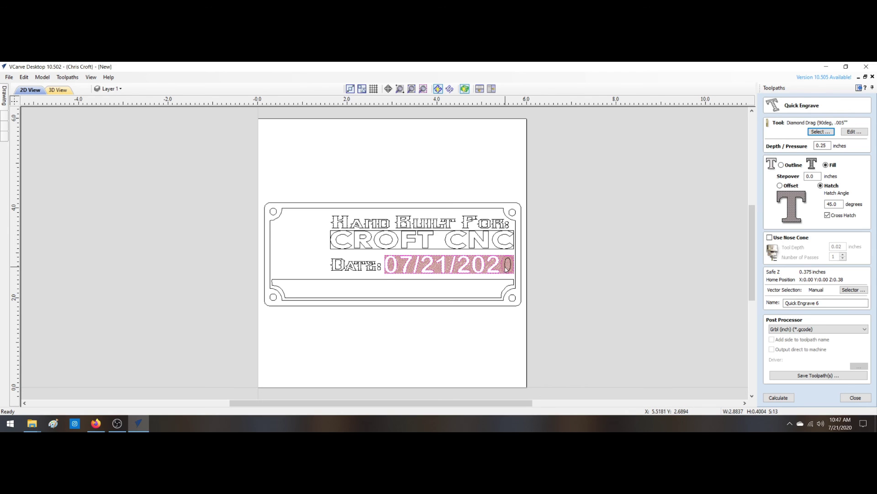
left_click(789, 399)
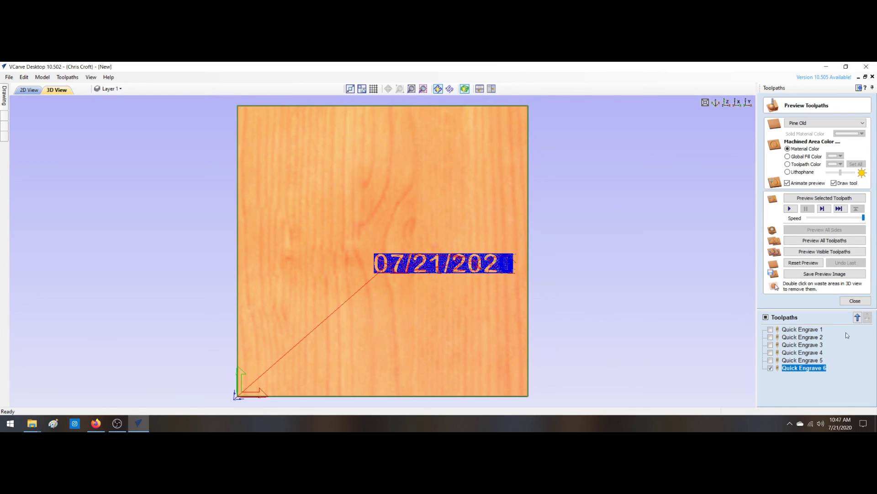
left_click(854, 301)
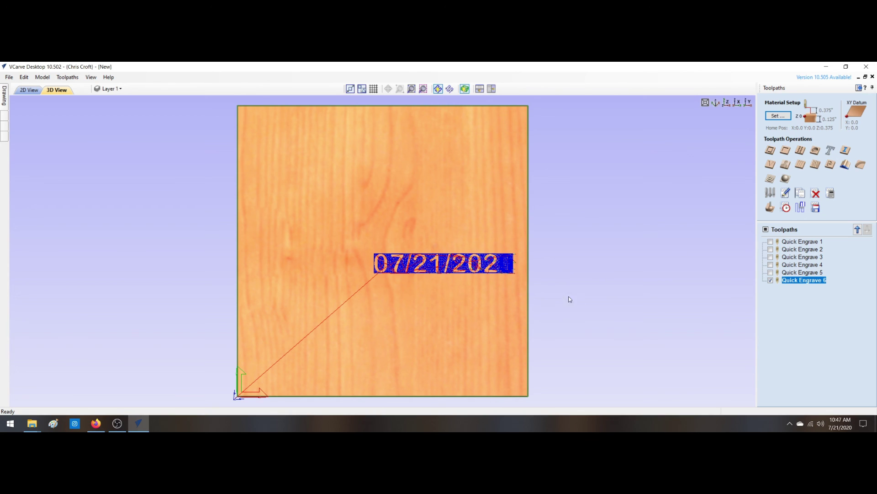
- Try deleting the outlines of the final zero in the date, and undo the deletion
left_click(30, 90)
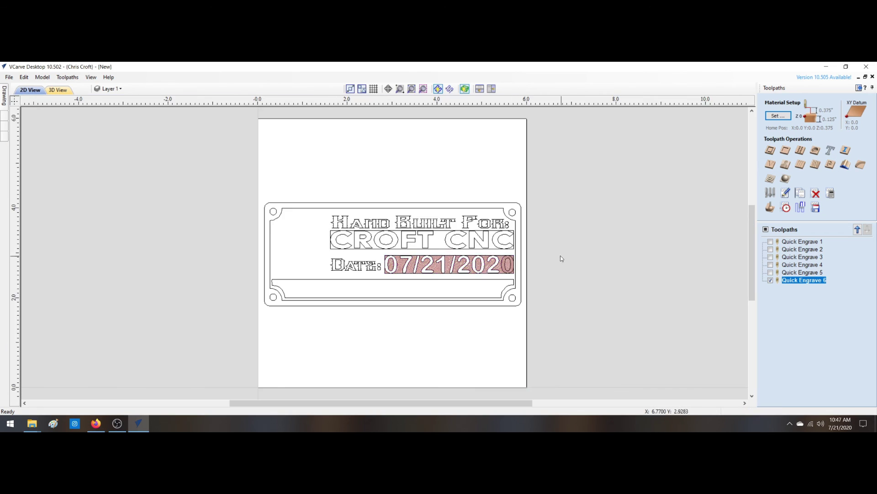
scroll(505, 272, "up", 2)
scroll(505, 273, "up", 5)
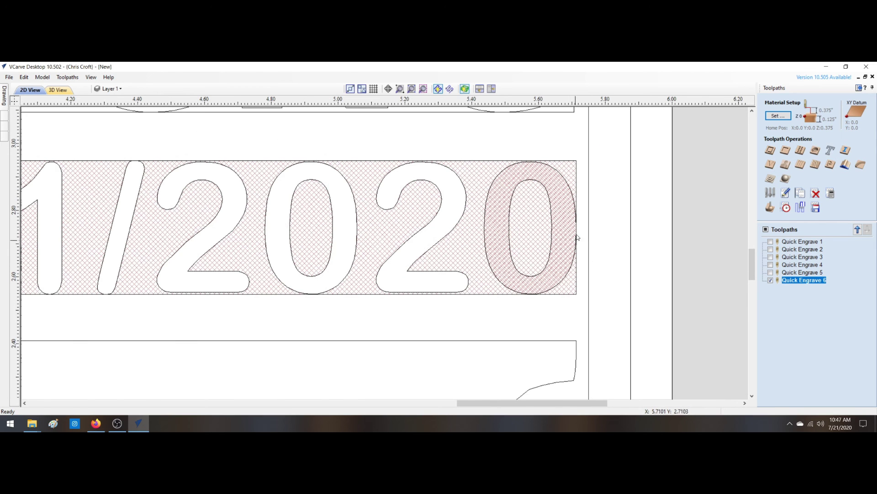
left_click(509, 240)
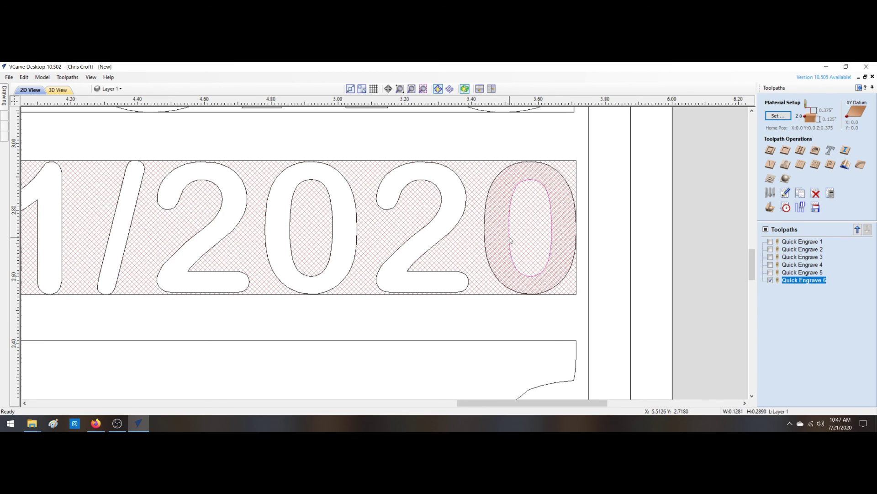
key("Delete")
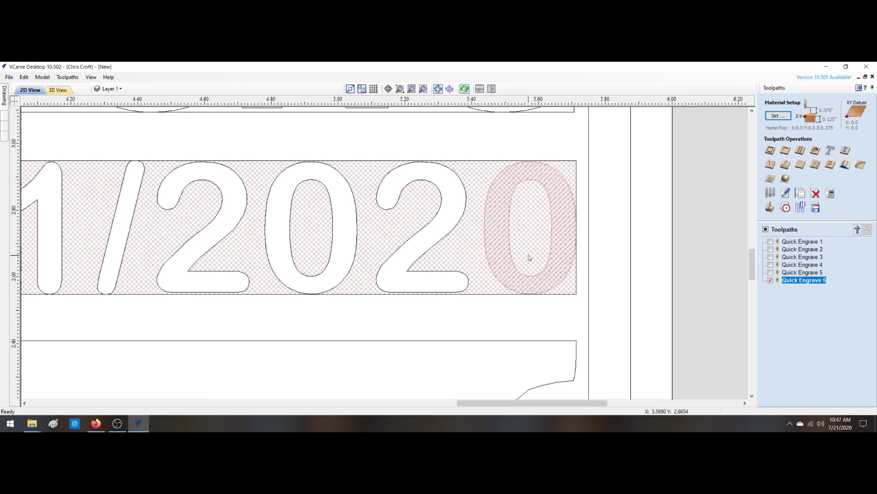
key("ctrl+z")
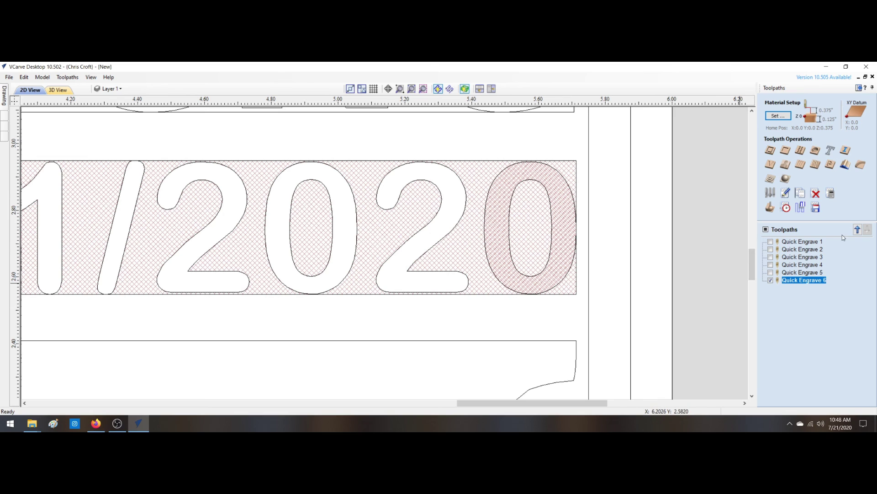
- Preview all toolpaths on the plate and show the machined areas with a grey global fill color
scroll(769, 211, "down", 3)
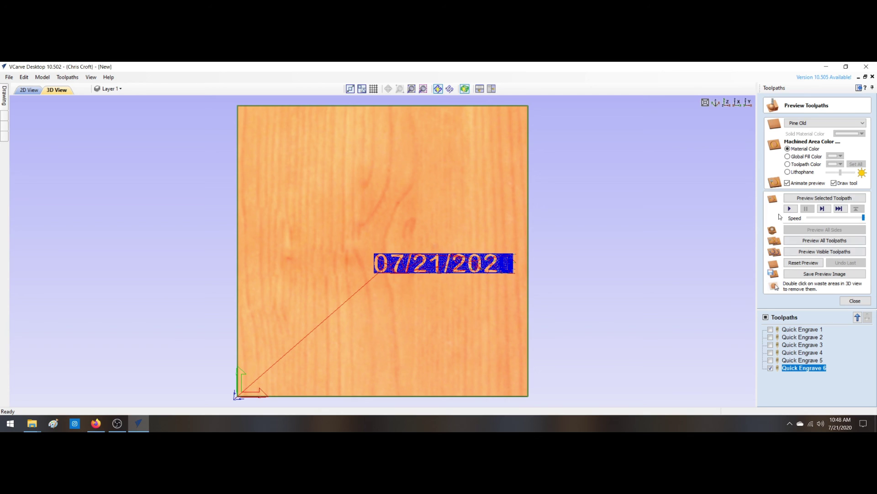
left_click(812, 241)
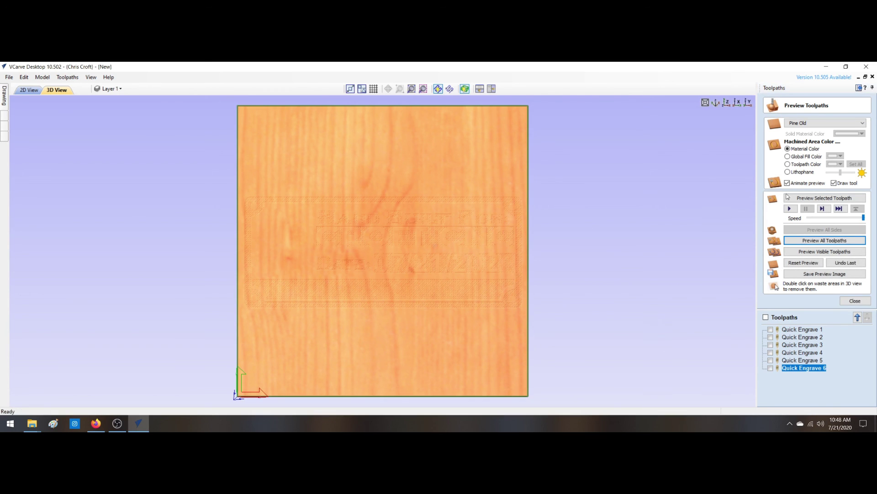
left_click(788, 157)
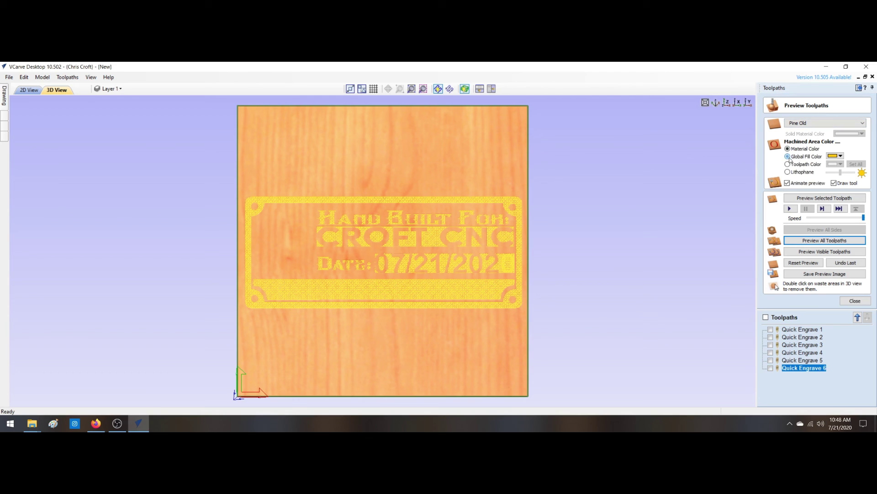
left_click(841, 156)
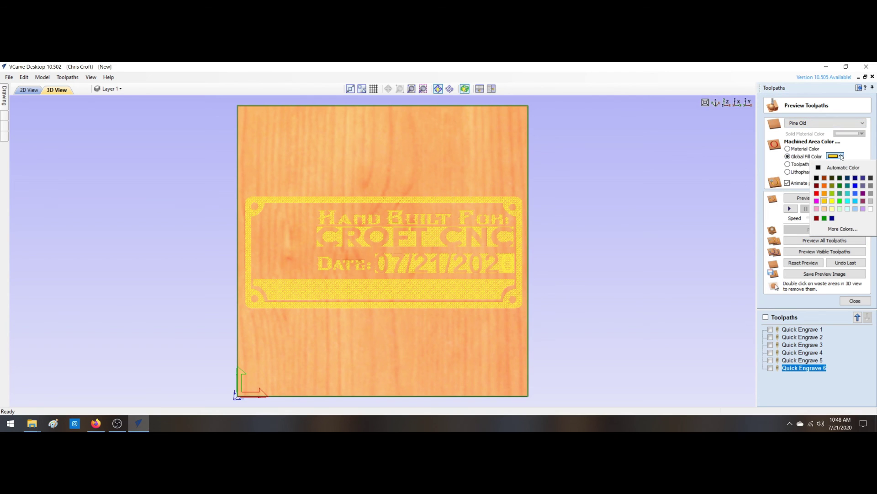
left_click(871, 193)
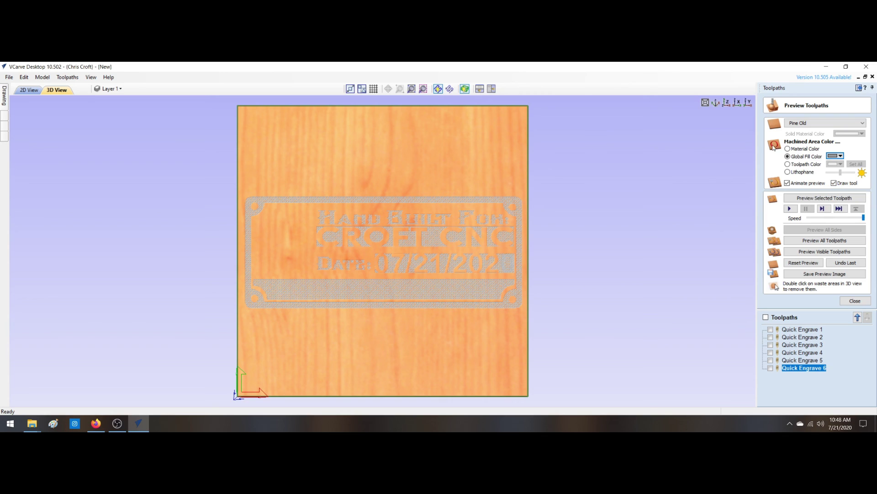
- Set the preview material to a solid black color, inspect the engraved plate up close, and close the preview
left_click(822, 123)
scroll(816, 150, "up", 3)
scroll(817, 150, "up", 5)
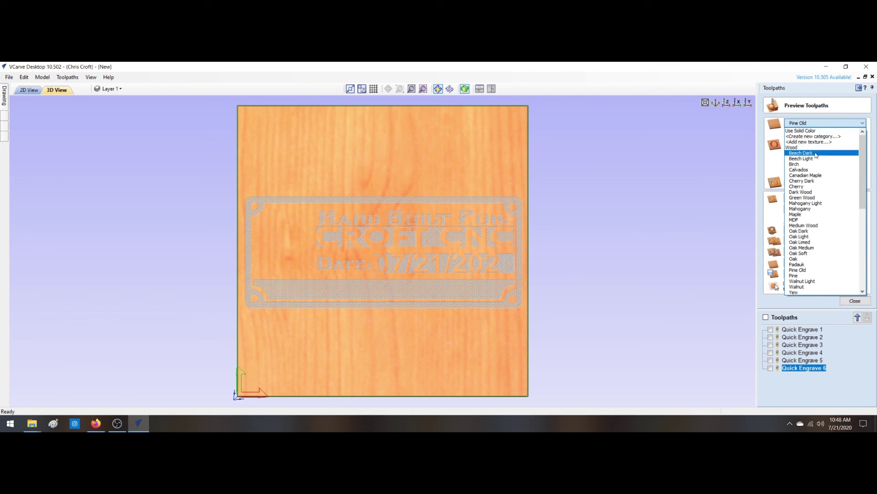
left_click(809, 131)
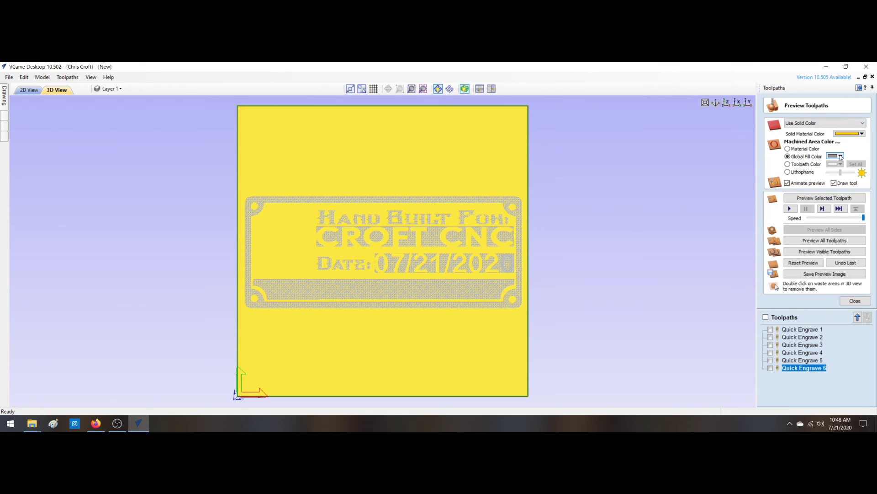
left_click(862, 134)
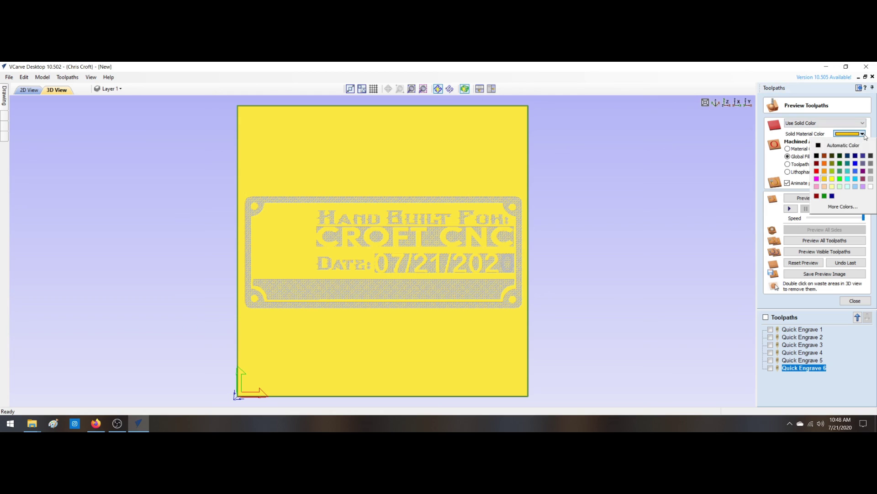
left_click(818, 156)
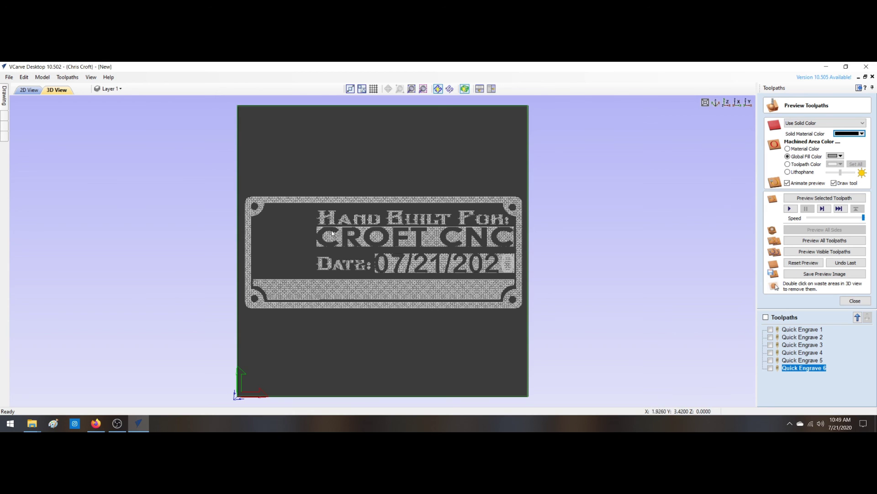
scroll(336, 226, "up", 5)
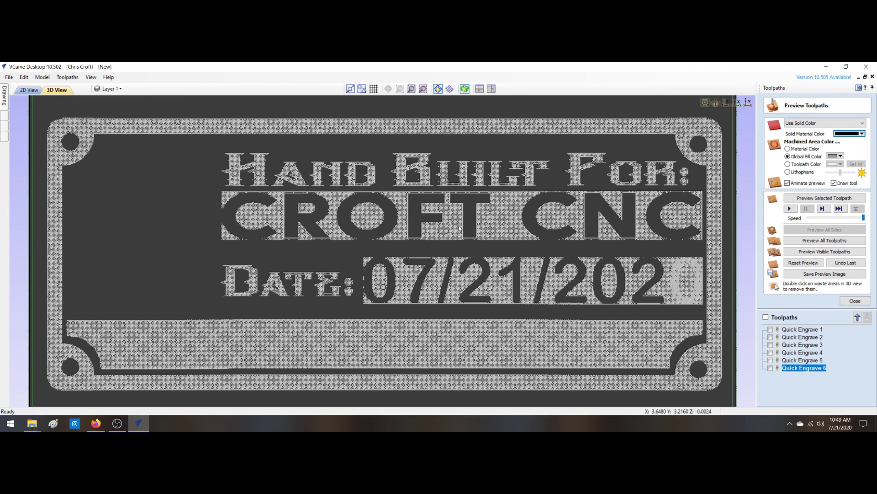
left_click(855, 301)
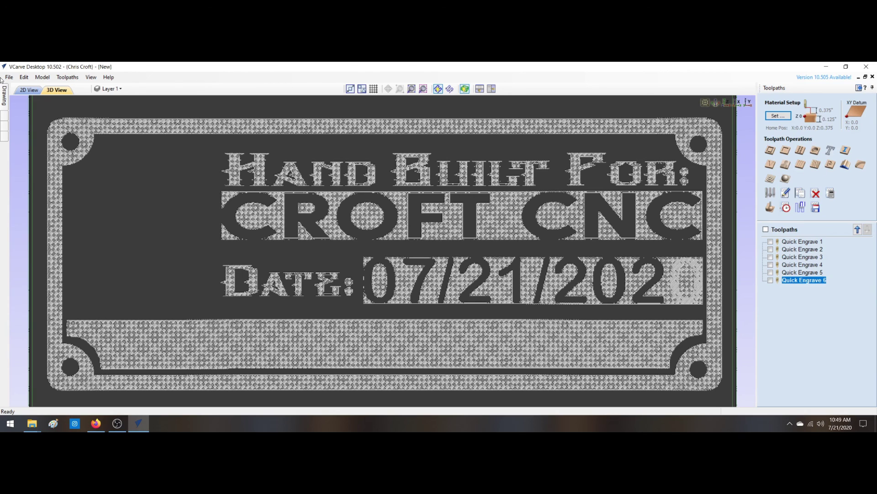